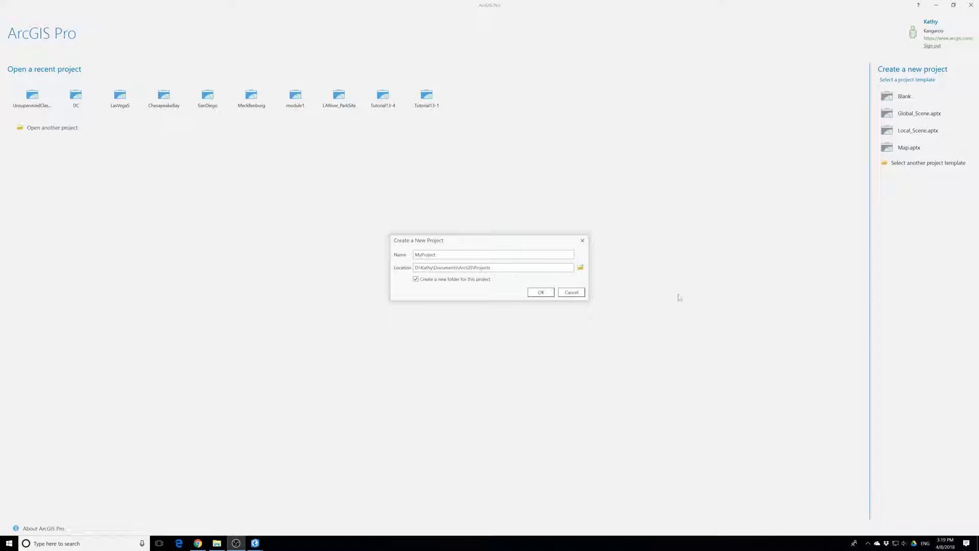
Step: Set the new project's location to the MakingSpatialDecision folder inside EsriPress, bookdata, GIST1Pro on the Desktop
left_click(580, 267)
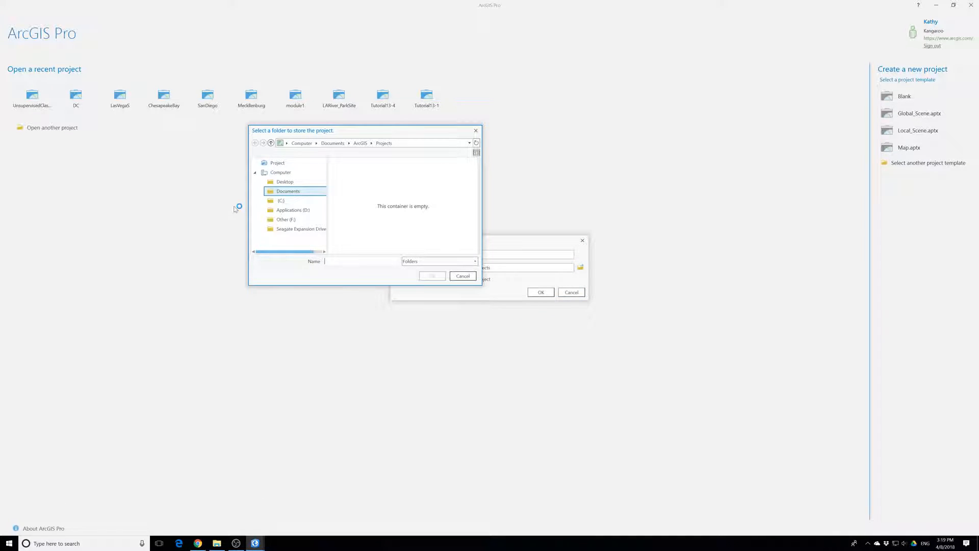
left_click(278, 181)
double_click(350, 192)
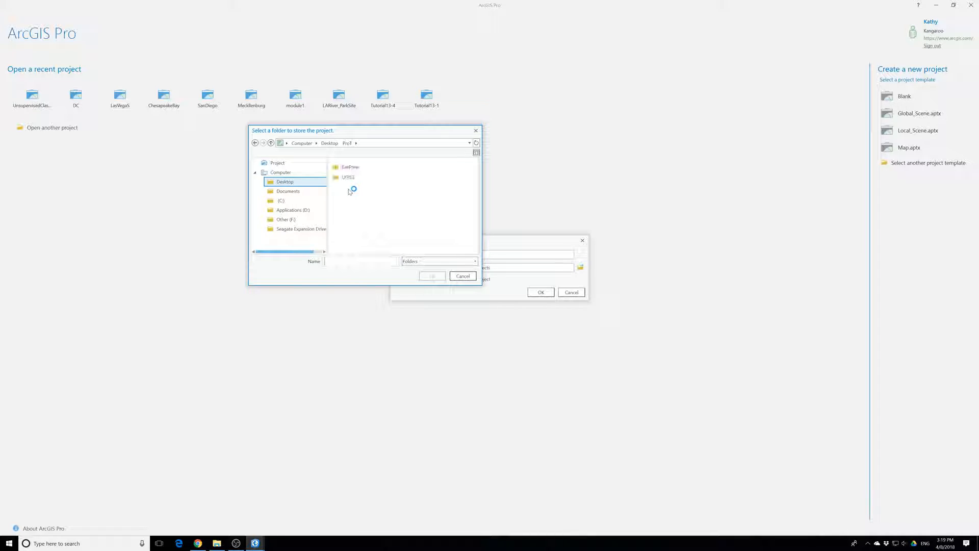
left_click(351, 168)
double_click(351, 168)
double_click(352, 167)
double_click(352, 167)
scroll(352, 243, "down", 3)
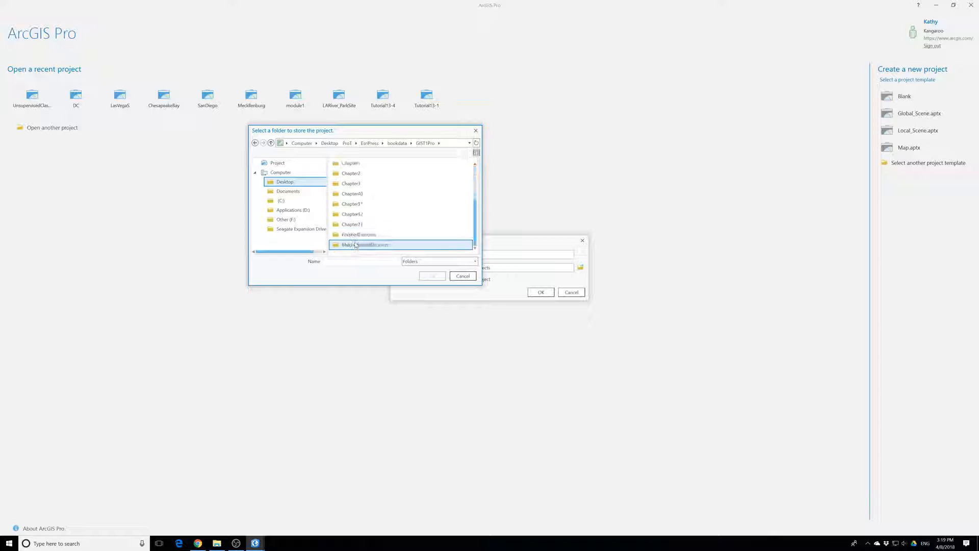
left_click(353, 244)
left_click(432, 276)
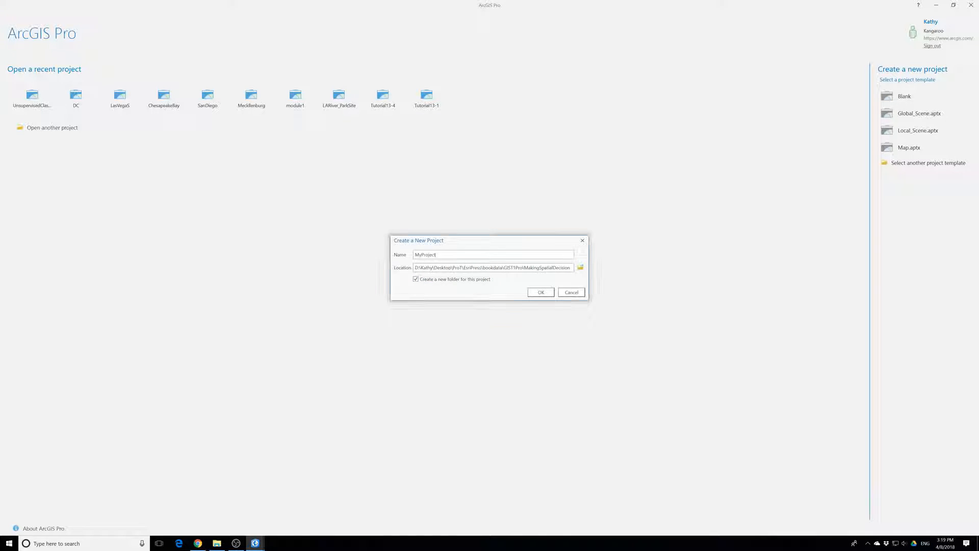
Step: Name the project LV and create it
left_click_drag(436, 255, 405, 254)
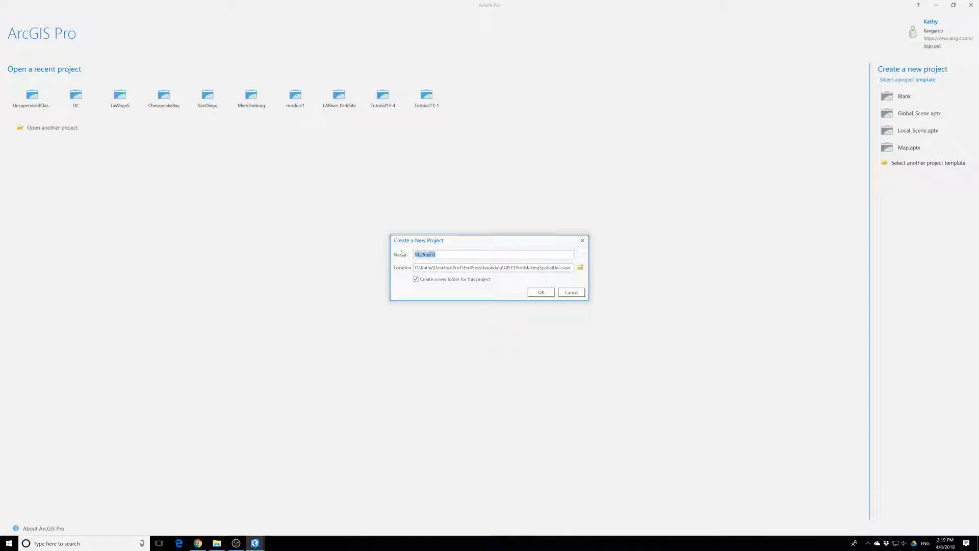
type("LA")
key("BackSpace")
key("BackSpace")
type("LV")
left_click(542, 292)
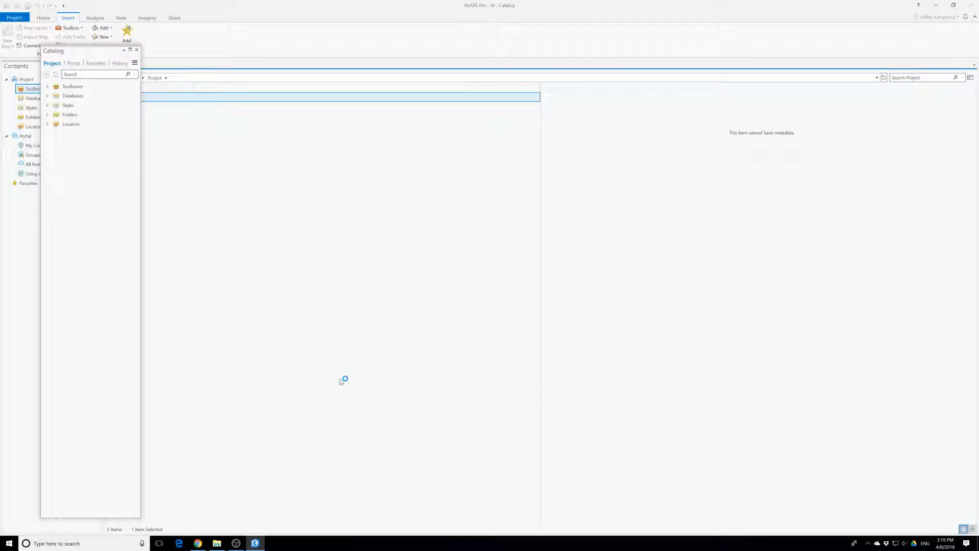
Step: Move the floating Catalog pane clear of the Contents pane and insert a new map
left_click_drag(76, 56, 826, 49)
left_click(9, 38)
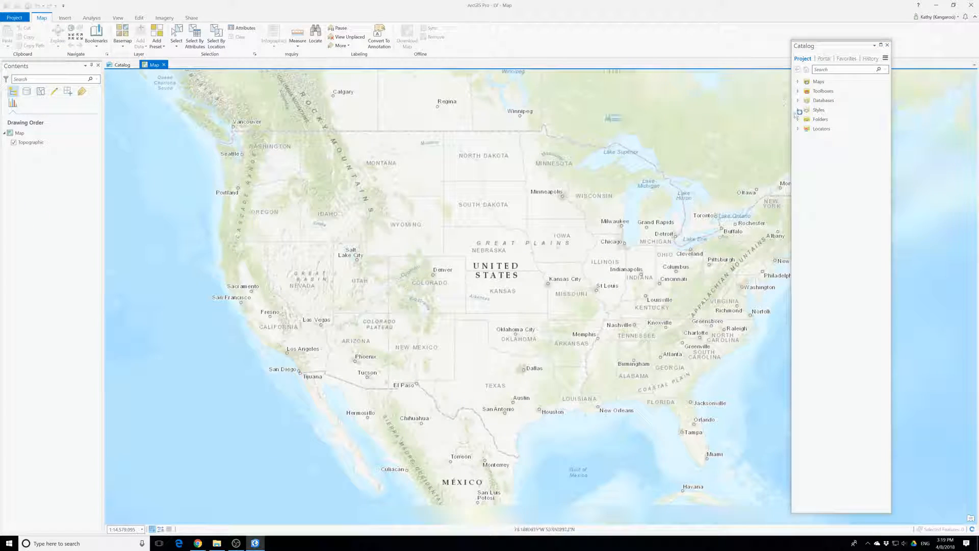
Step: Add a folder connection to the MakingSpatialDecision folder inside EsriPress, bookdata, GIST1Pro on the Desktop
left_click(798, 119)
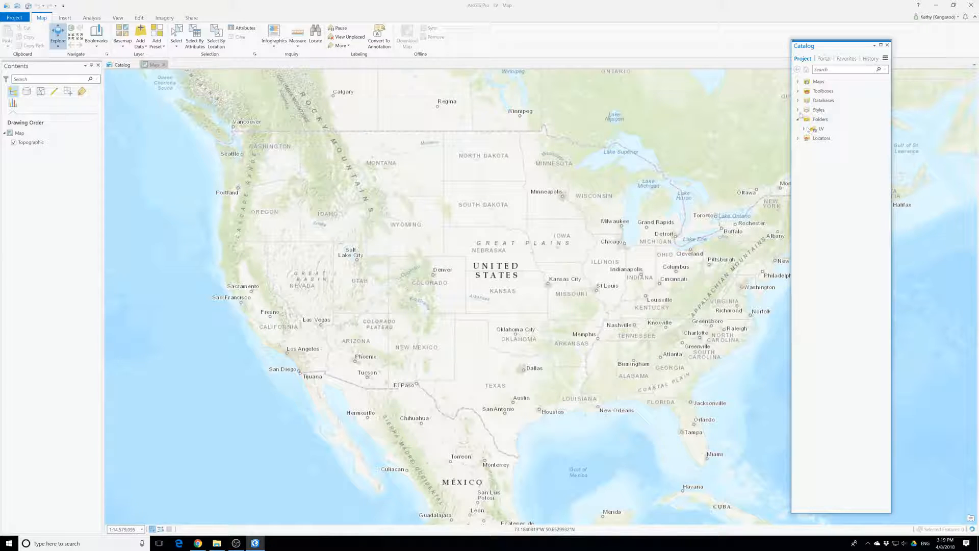
right_click(811, 120)
left_click(836, 124)
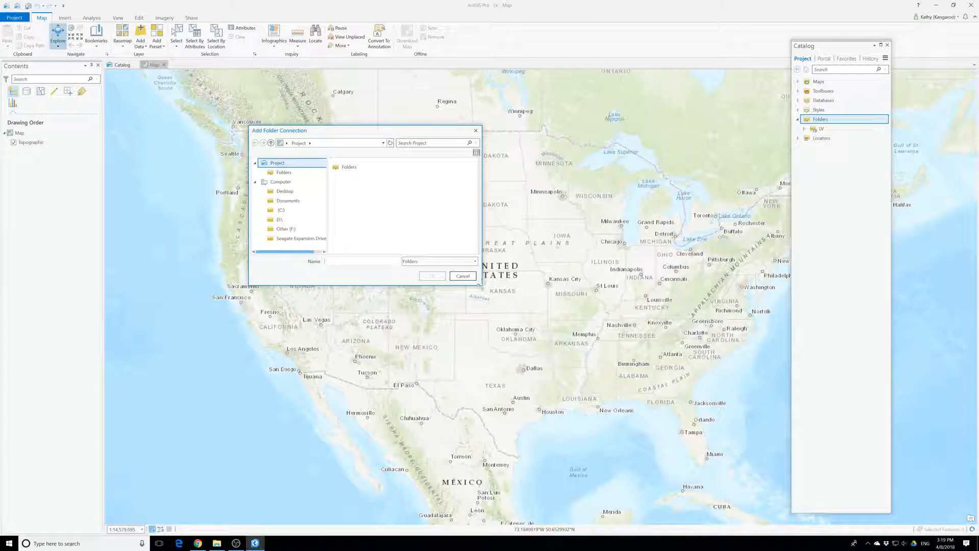
left_click(284, 191)
double_click(352, 187)
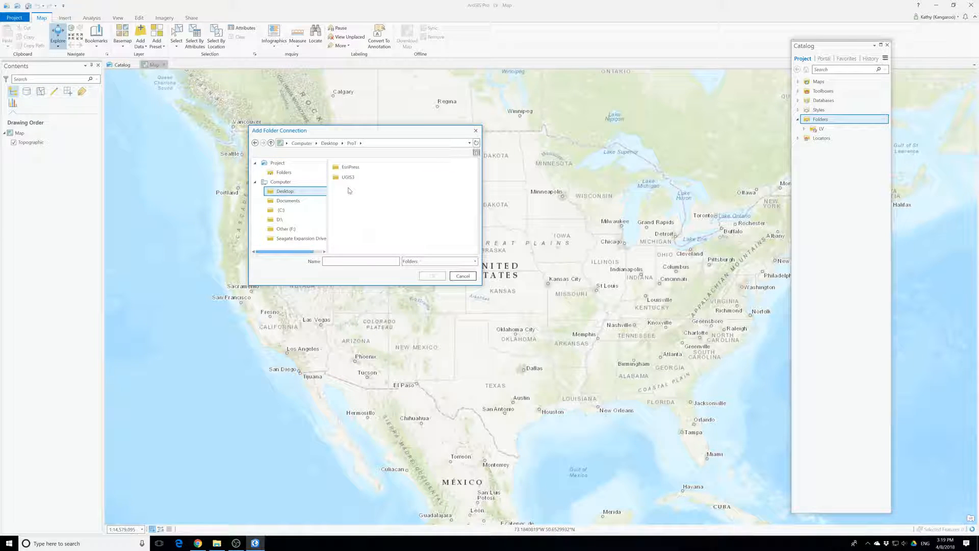
double_click(349, 167)
double_click(348, 168)
double_click(347, 169)
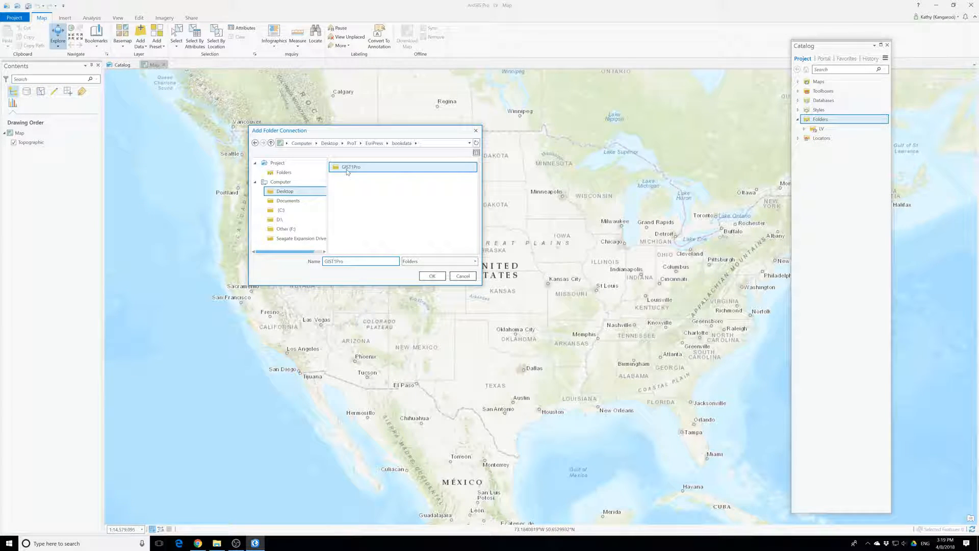
left_click(401, 143)
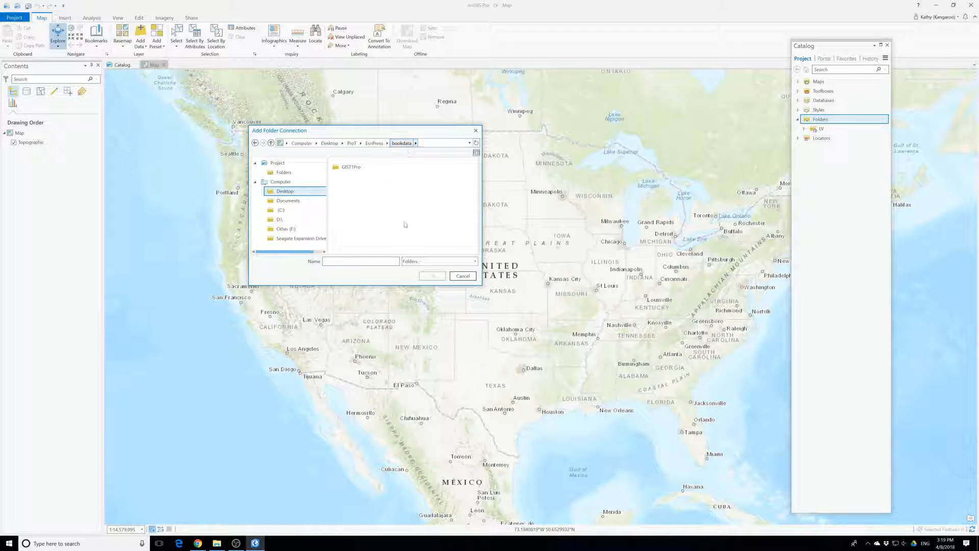
double_click(351, 167)
scroll(387, 214, "down", 3)
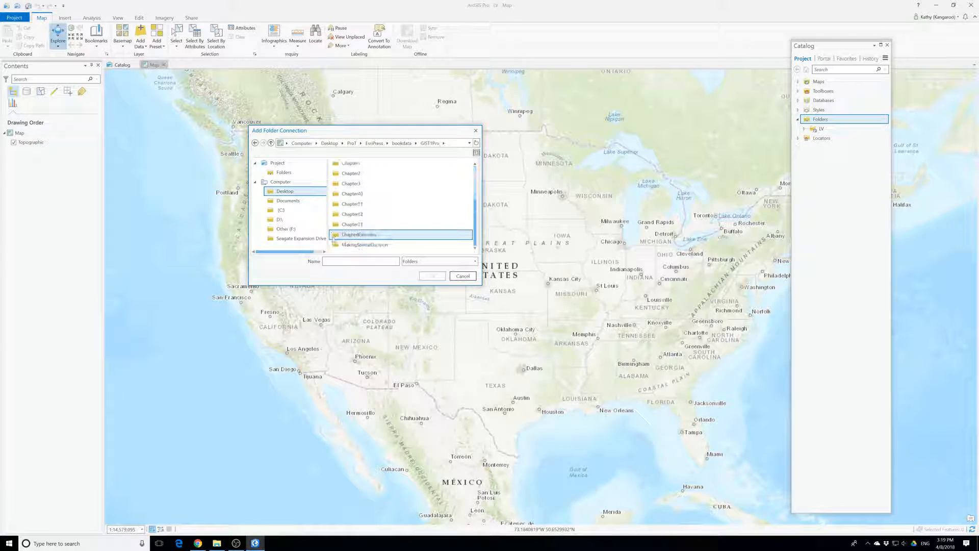
left_click(363, 245)
left_click(428, 278)
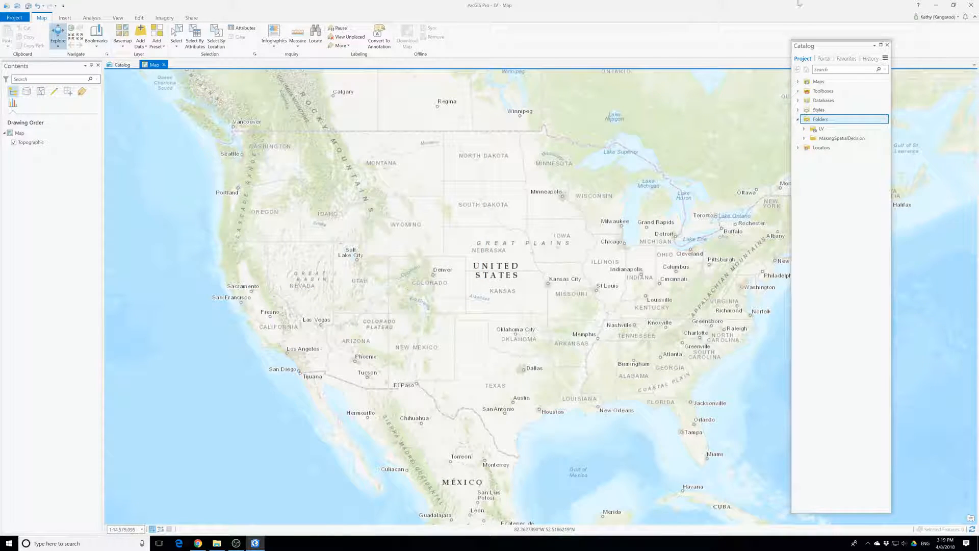
Step: Add the vegasfeatures dataset from vegas.gdb in MakingSpatialDecision's p20 folder to the current map
left_click(804, 139)
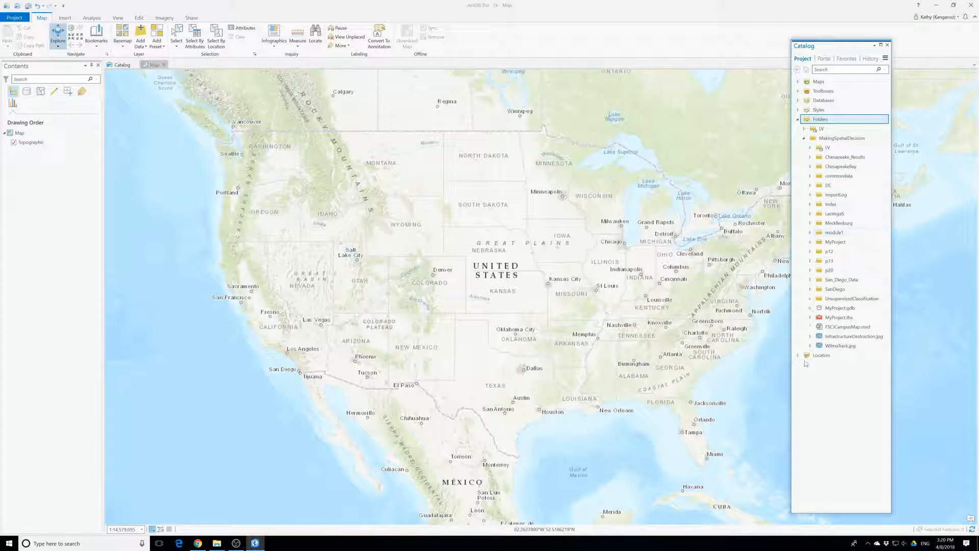
left_click(811, 271)
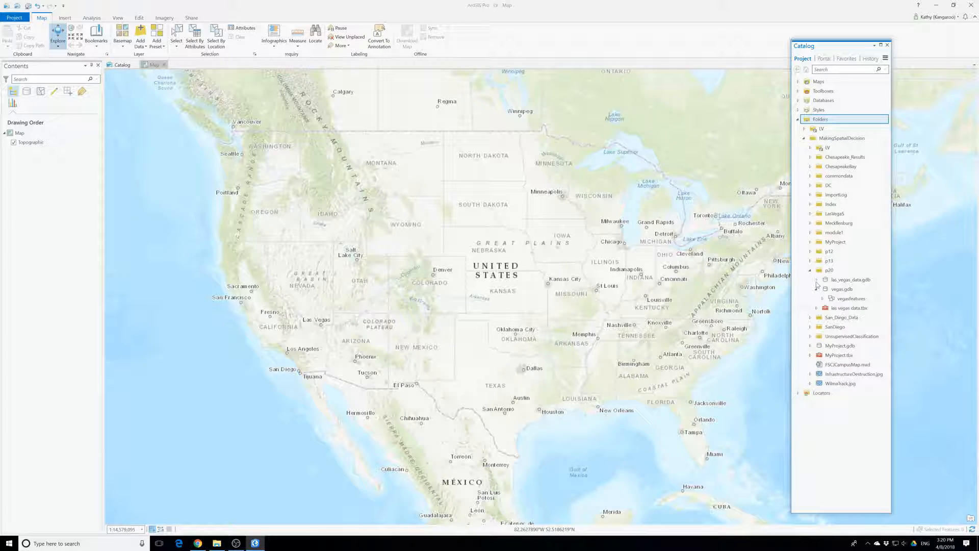
left_click(821, 299)
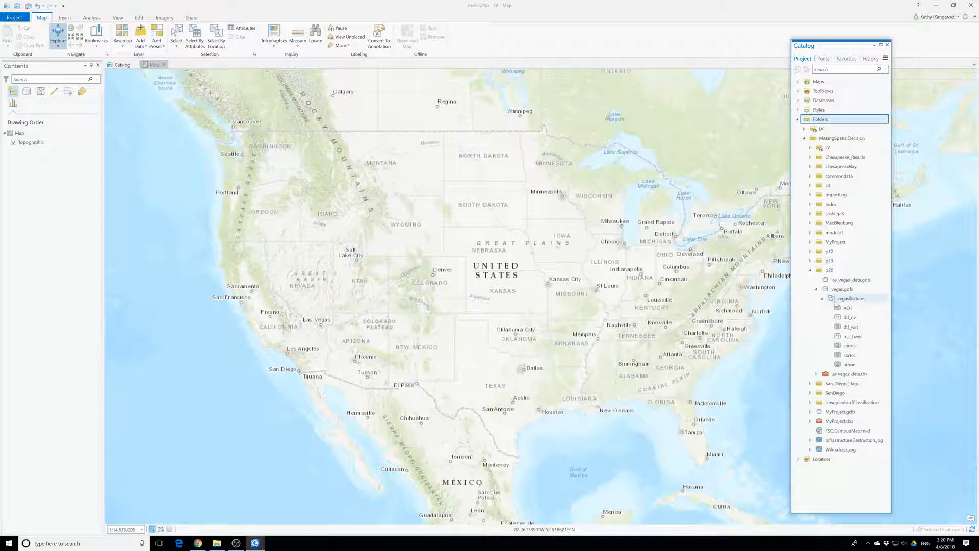
right_click(836, 301)
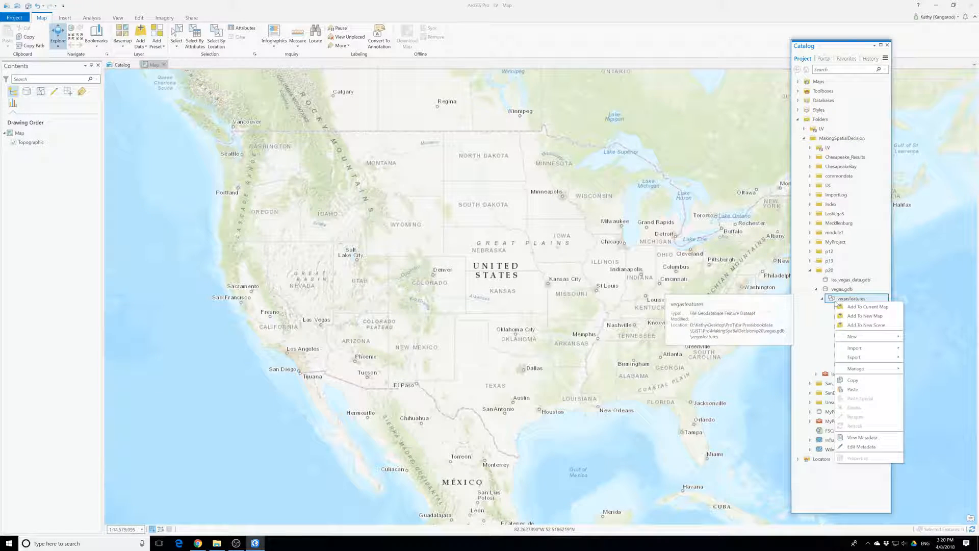
left_click(862, 307)
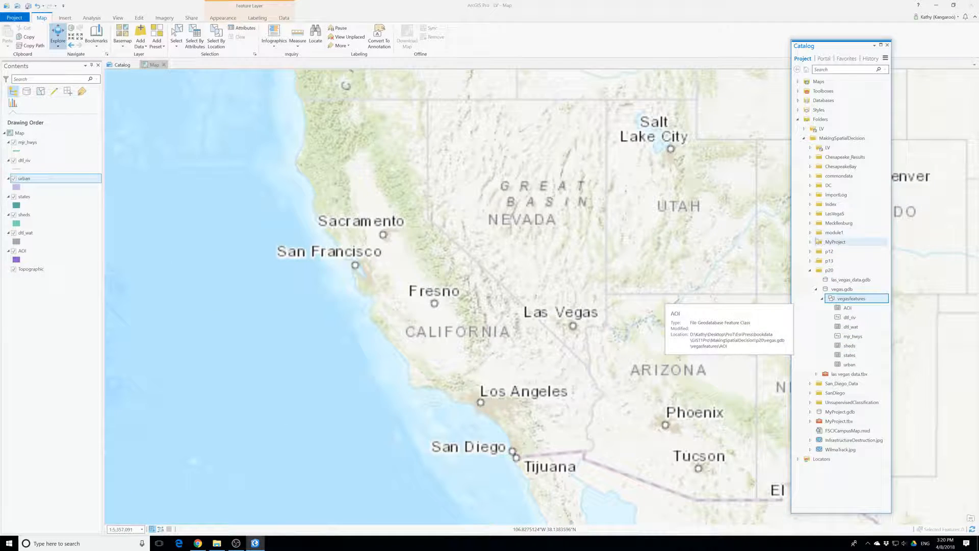
Step: Add the landsat_2011.tif raster from the raster_data folder in commondata to the current map
left_click(810, 176)
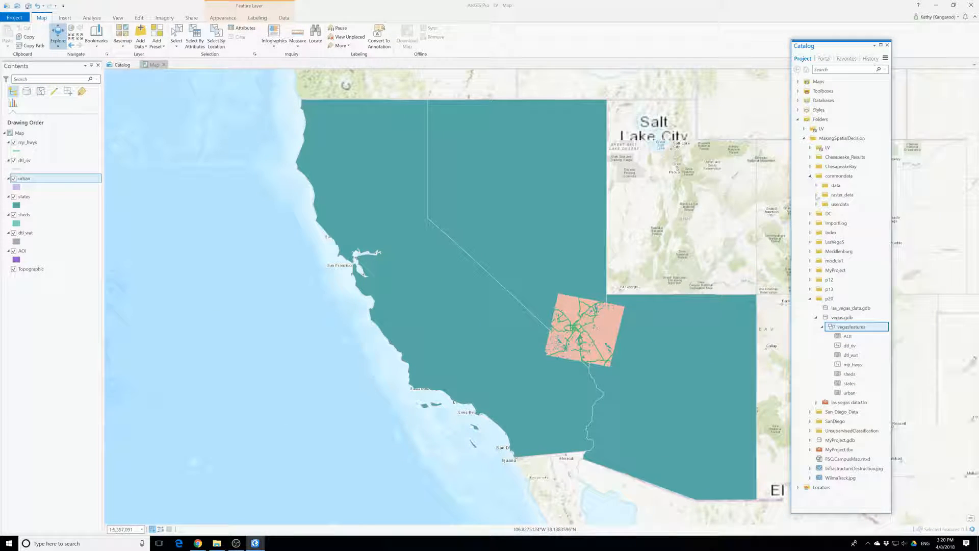
left_click(817, 195)
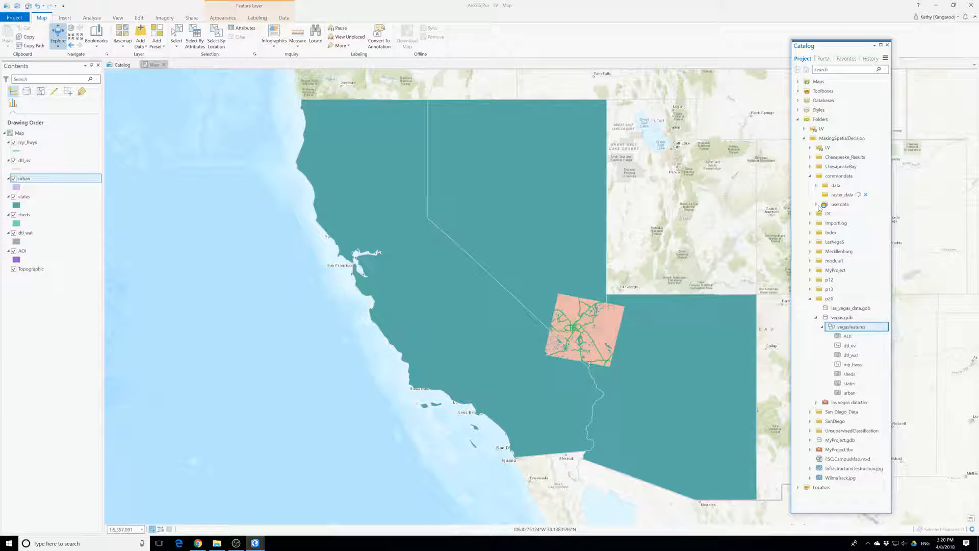
left_click(830, 204)
right_click(830, 204)
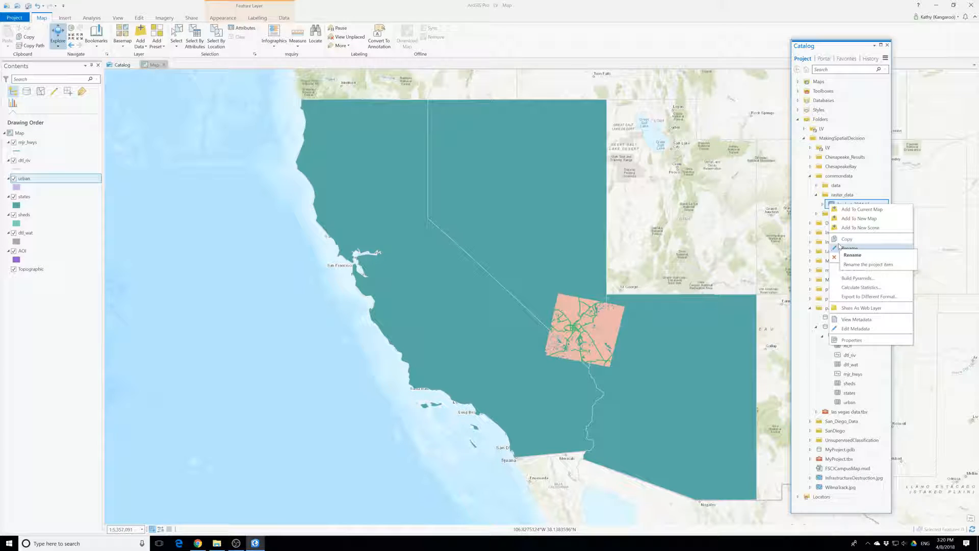
left_click(861, 209)
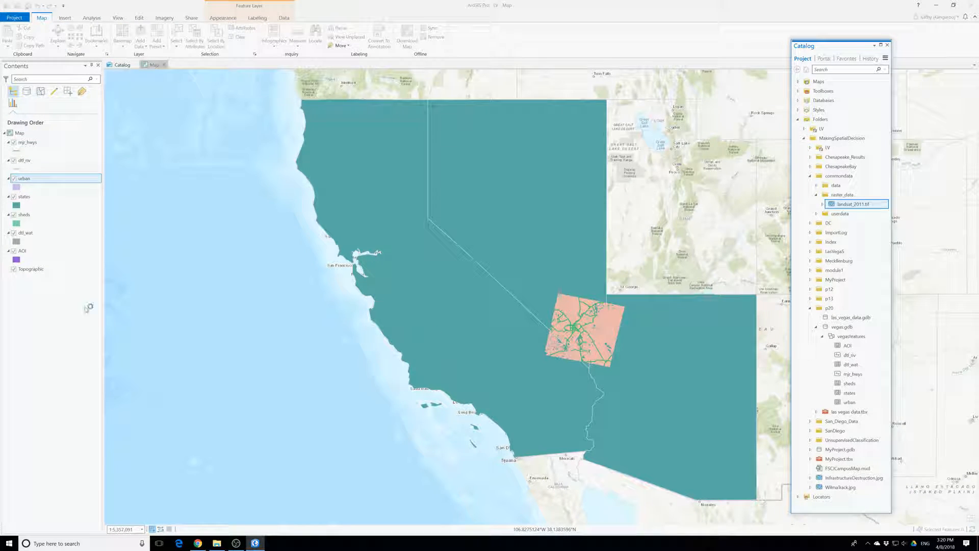
Step: Widen the Contents pane, move the AOI layer to the top of the drawing order and rename it Area Of Interest
left_click_drag(102, 138, 164, 138)
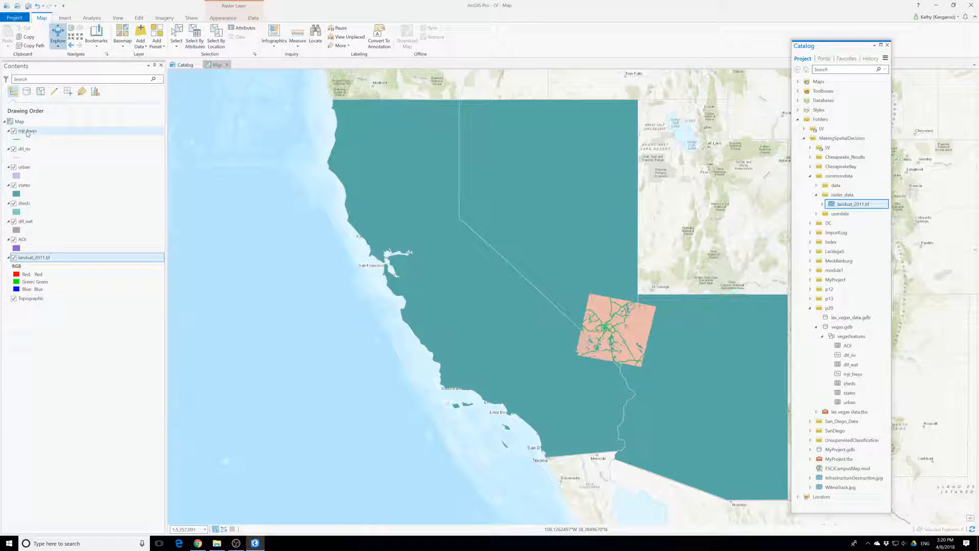
left_click(23, 240)
left_click_drag(23, 242, 27, 133)
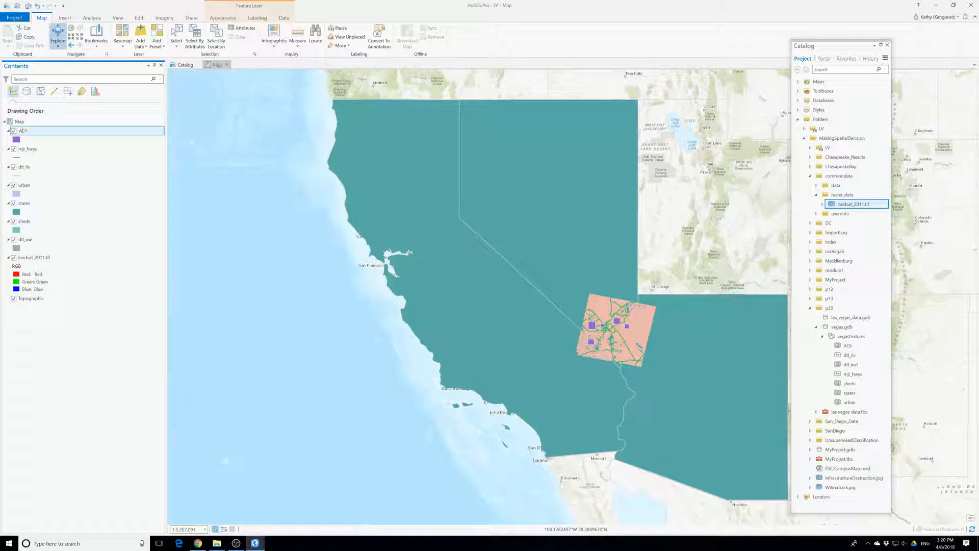
type("rea Of")
key("Right")
type("f")
key("Right")
type("n")
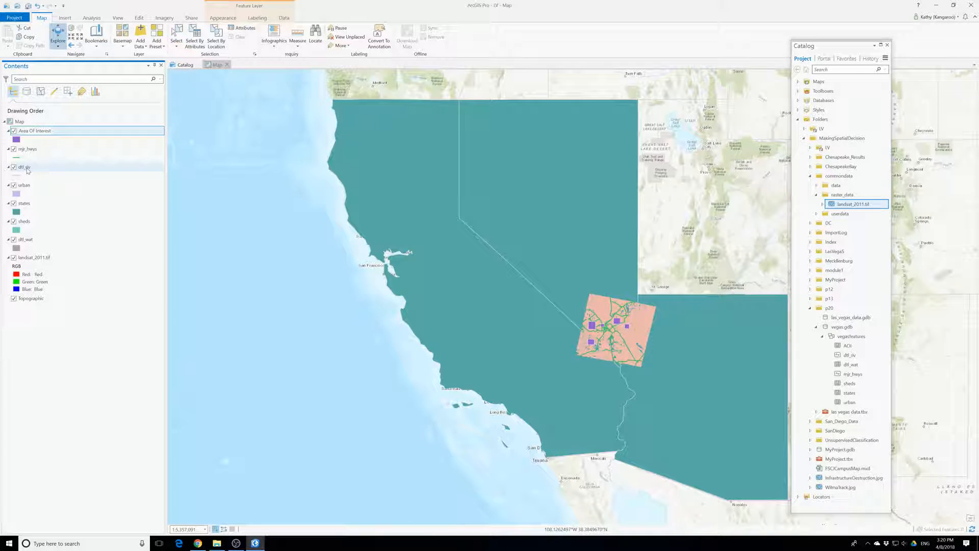
Step: Rename the mjr_hwys layer as Highways
left_click(26, 150)
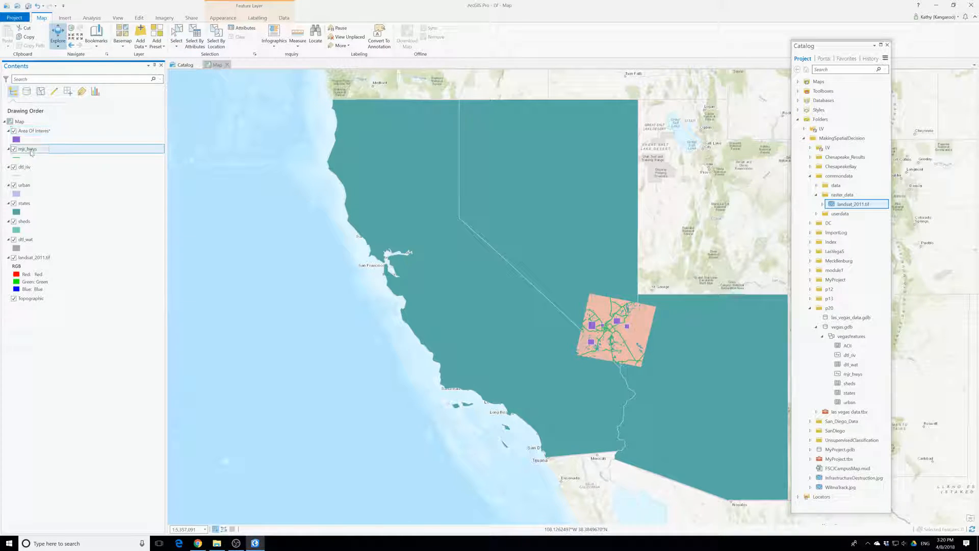
left_click(25, 150)
type("hig")
key("BackSpace")
key("BackSpace")
key("BackSpace")
type("Highways")
key("Return")
Step: Rename the dtl_riv layer as Rivers
left_click(23, 168)
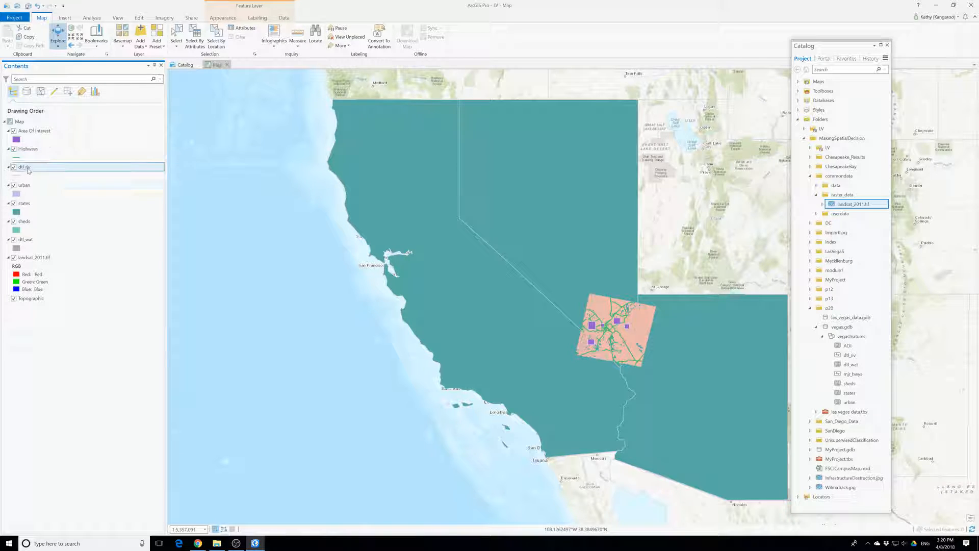
left_click(25, 168)
type("Rivers")
left_click(23, 187)
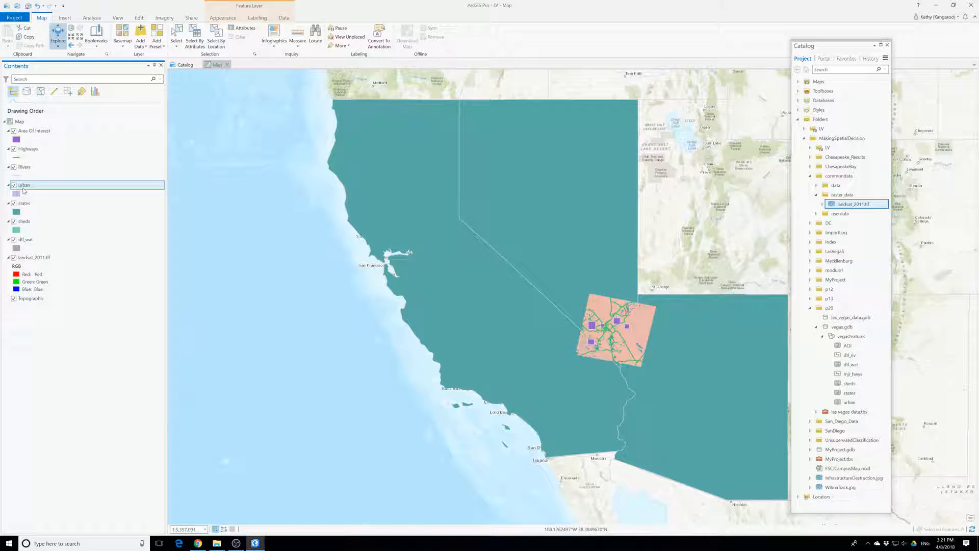
Step: Move the dtl_wat layer directly above the urban layer and rename it Water
left_click(28, 242)
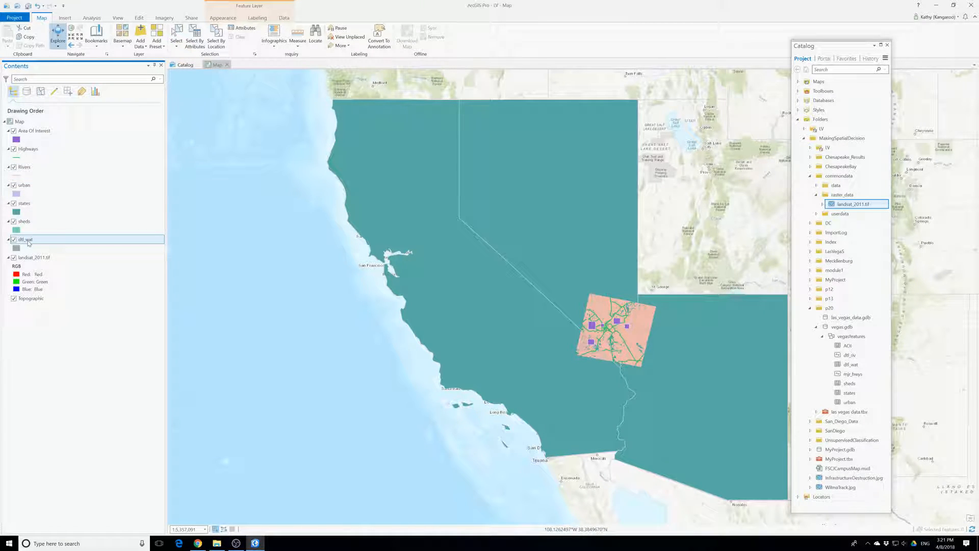
left_click_drag(28, 239, 23, 188)
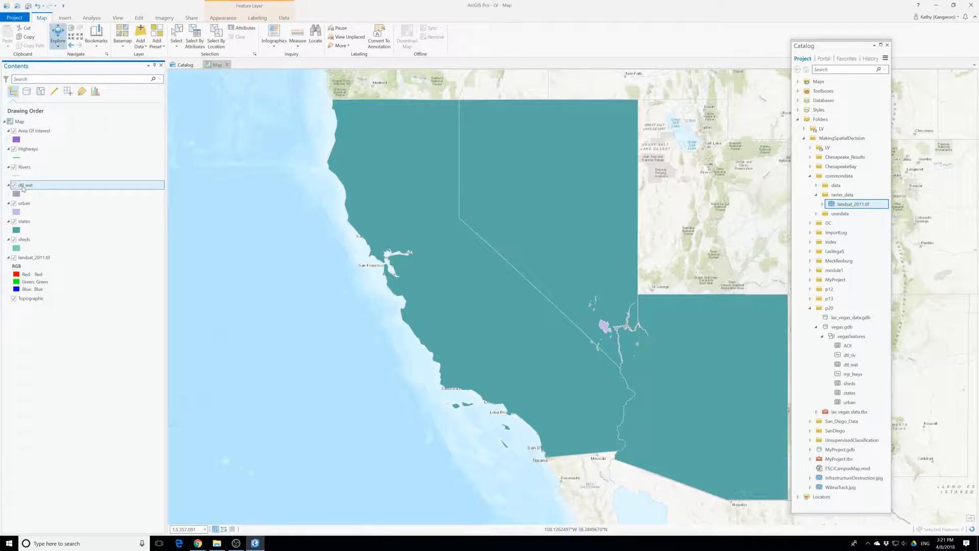
left_click(26, 186)
type("Water")
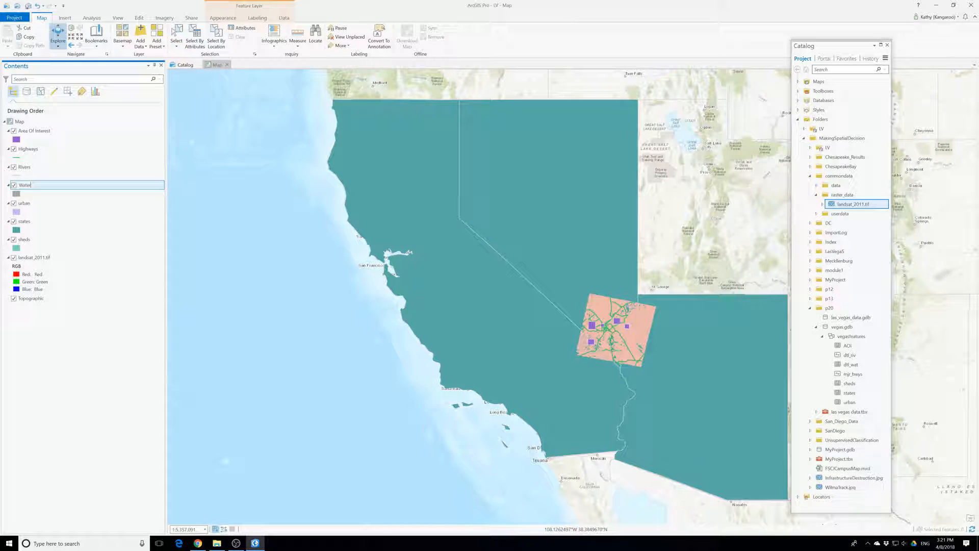
key("Return")
Step: Capitalize the urban layer's name so it reads Urban
left_click(33, 210)
left_click(23, 204)
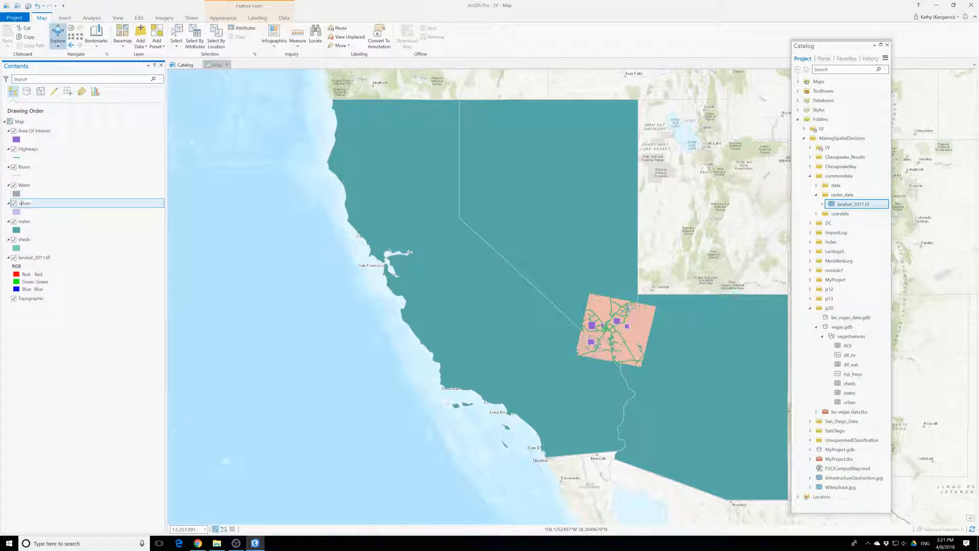
key("Delete")
type("U")
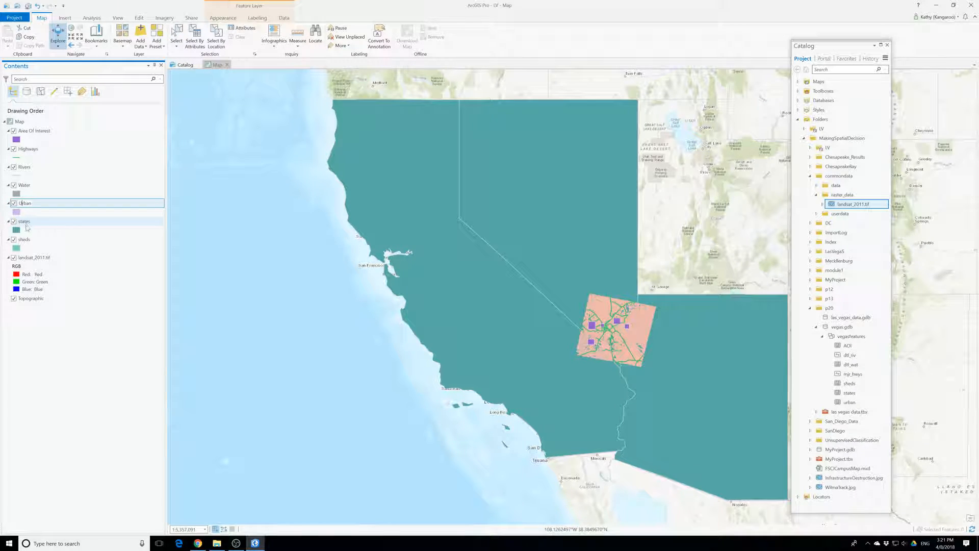
Step: Move the sheds and landsat_2011.tif layers above the states layer, renaming them Watersheds and Landsat 2011
left_click_drag(30, 242, 27, 225)
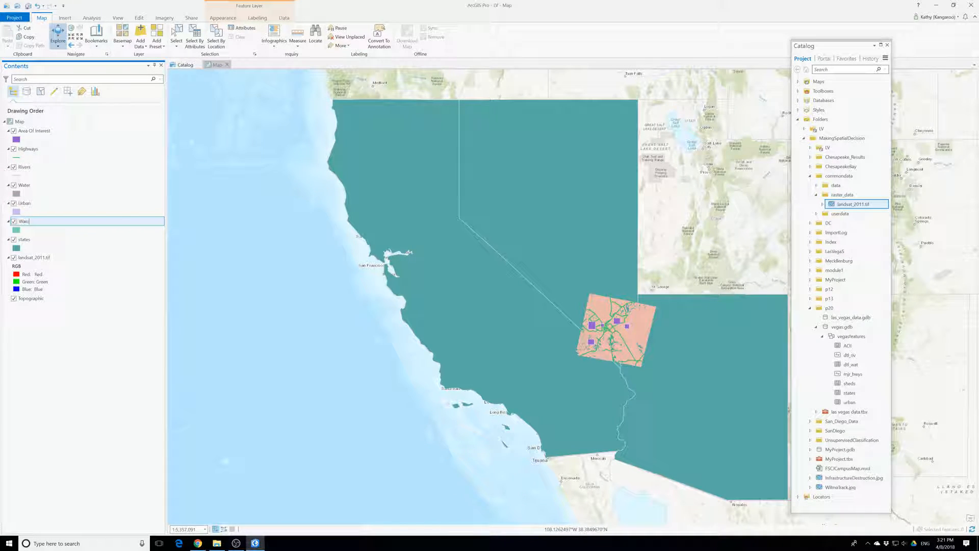
left_click_drag(28, 258, 26, 242)
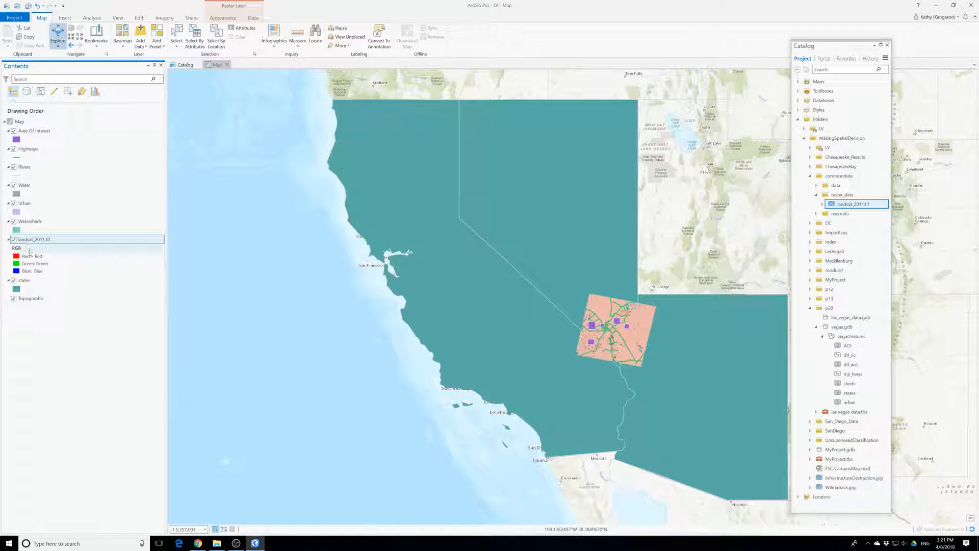
left_click(45, 239)
left_click_drag(50, 240, 18, 239)
type("Lan")
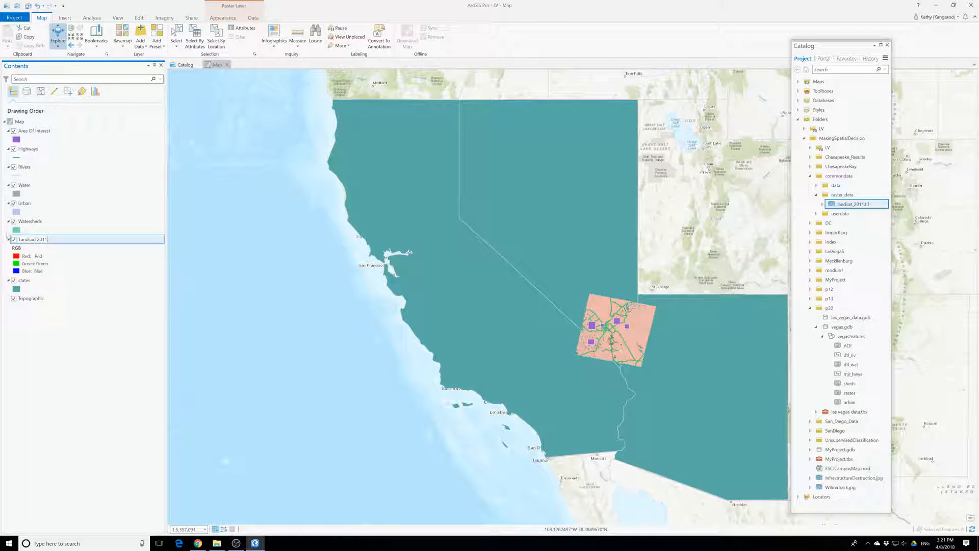
Step: Capitalize the states layer's name so it reads States and save the project
left_click(23, 281)
left_click(23, 281)
left_click(20, 280)
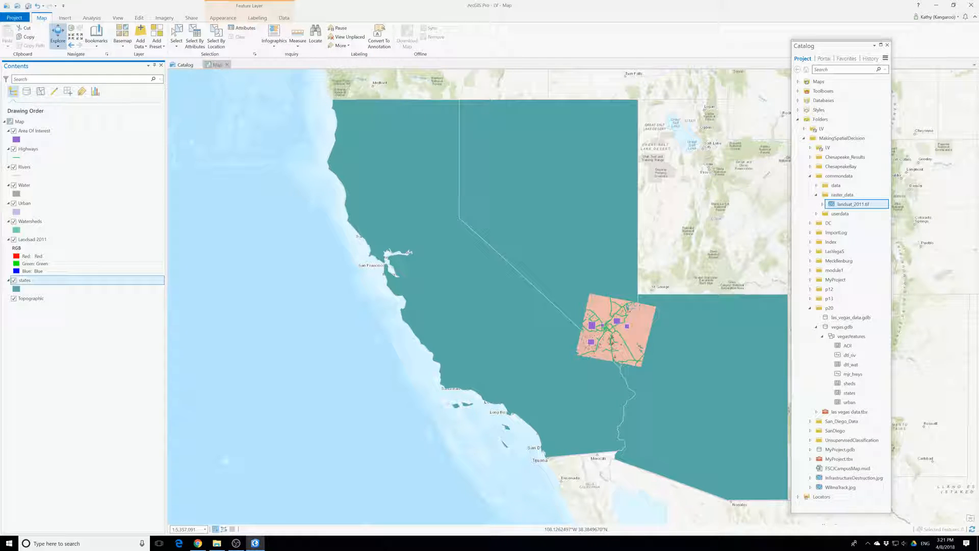
key("BackSpace")
type("S")
key("Return")
left_click(28, 6)
Step: Check the spatial reference of the Area Of Interest layer in its source properties
right_click(25, 133)
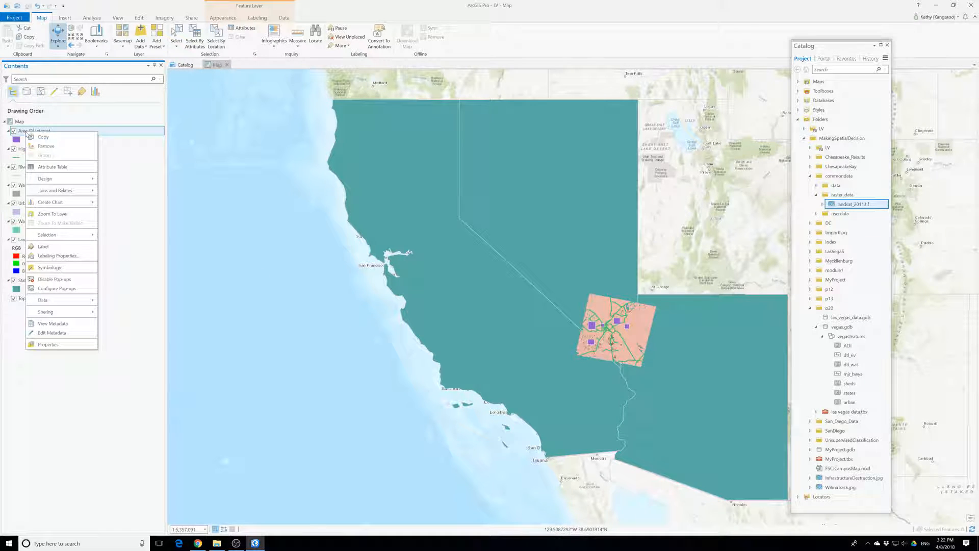
left_click(48, 344)
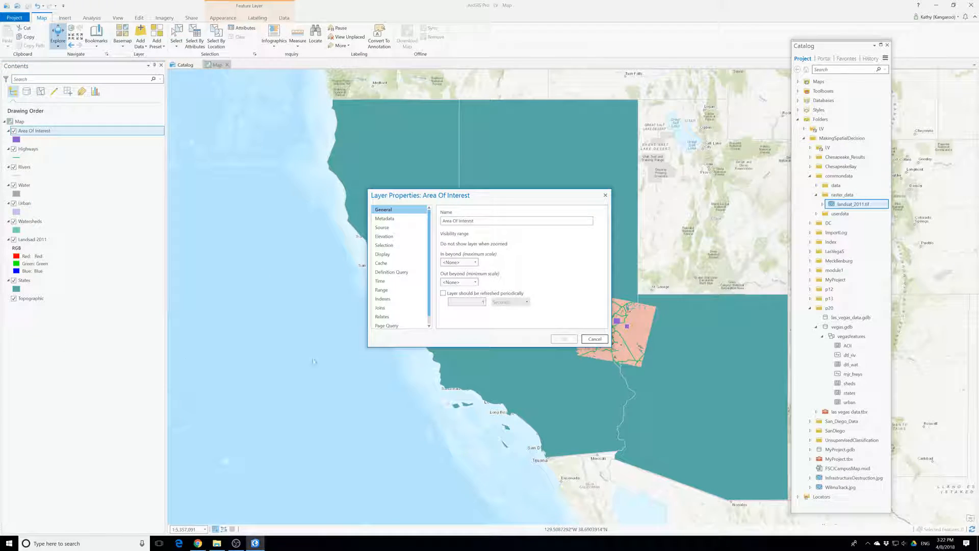
left_click(388, 228)
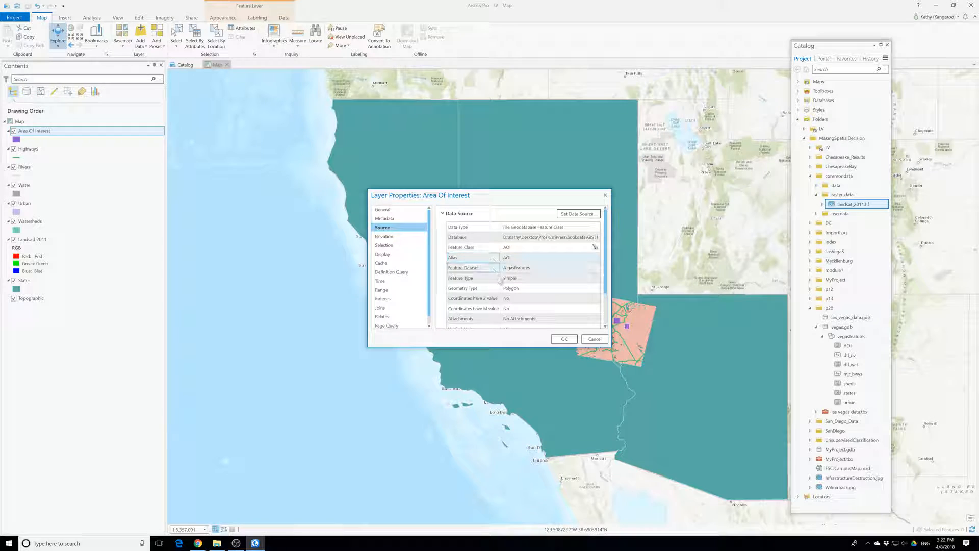
scroll(439, 306, "down", 5)
left_click(453, 310)
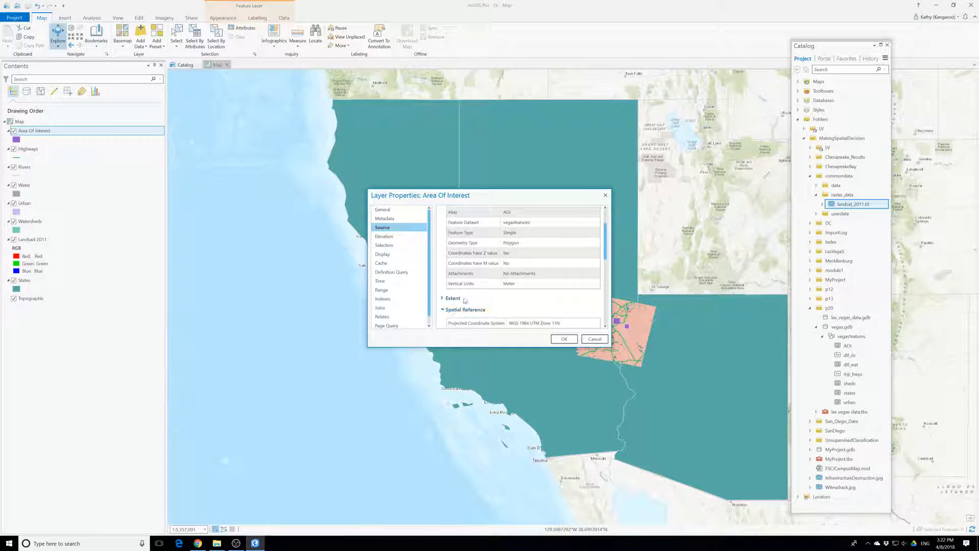
scroll(484, 280, "down", 3)
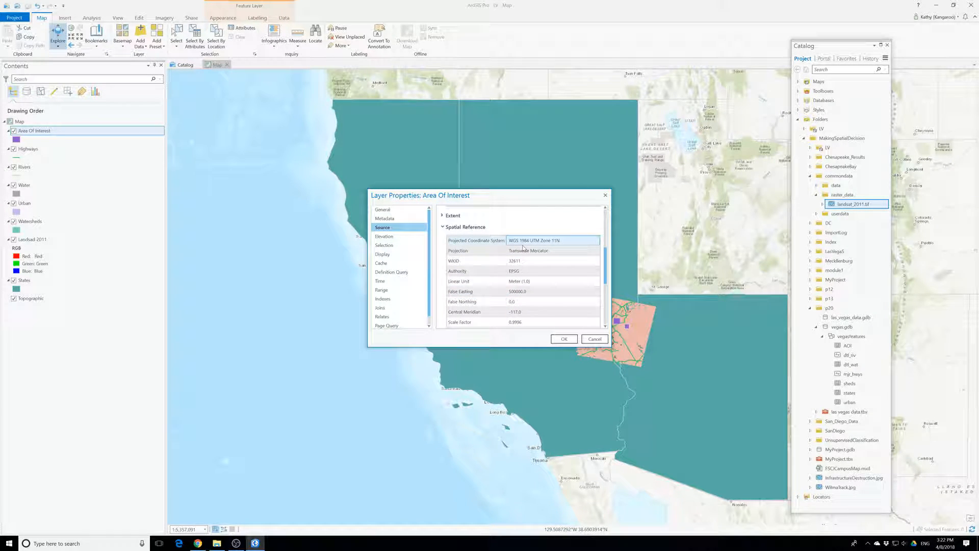
left_click(546, 251)
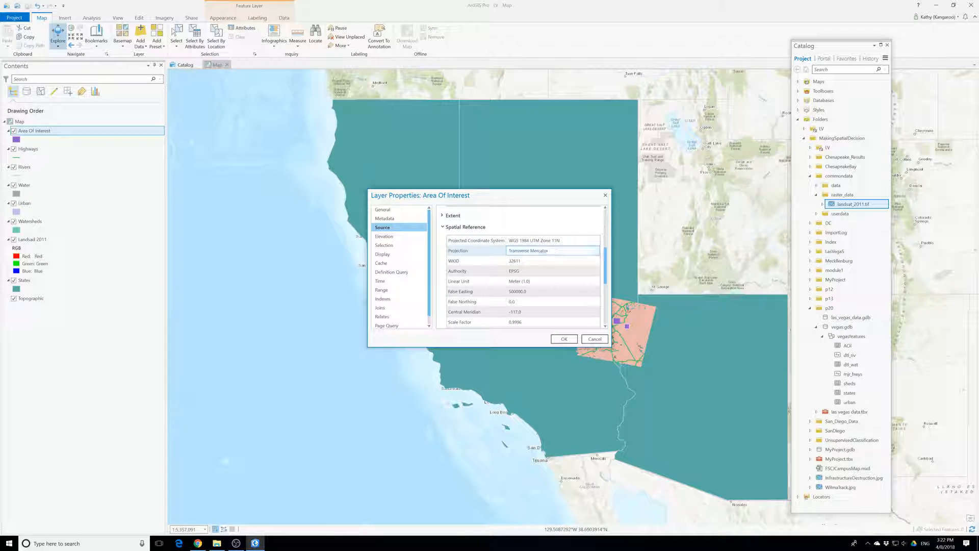
left_click(563, 339)
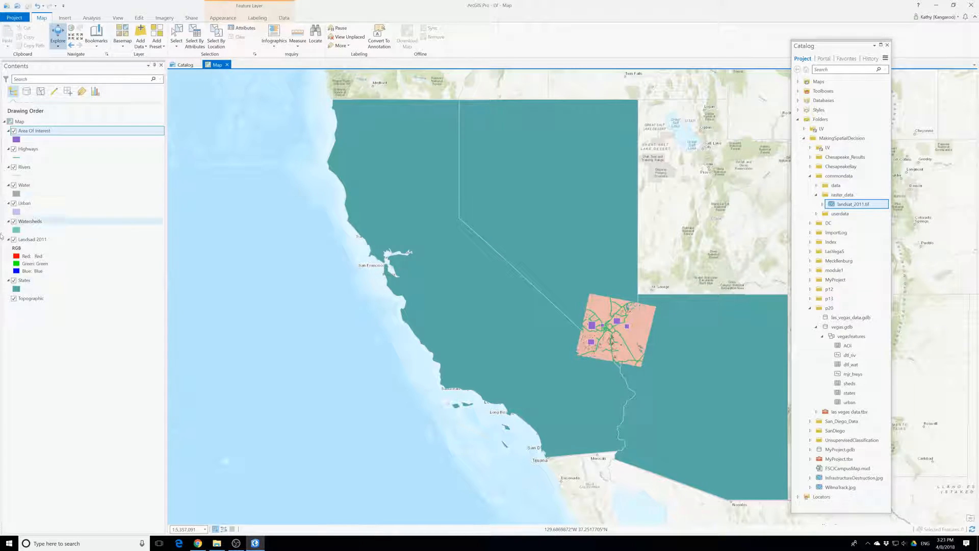
left_click(90, 18)
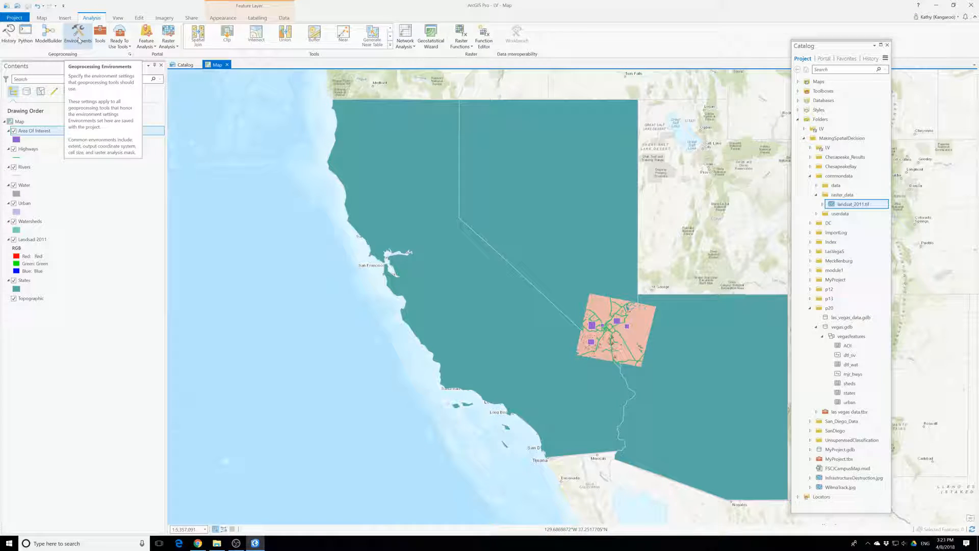
left_click(79, 40)
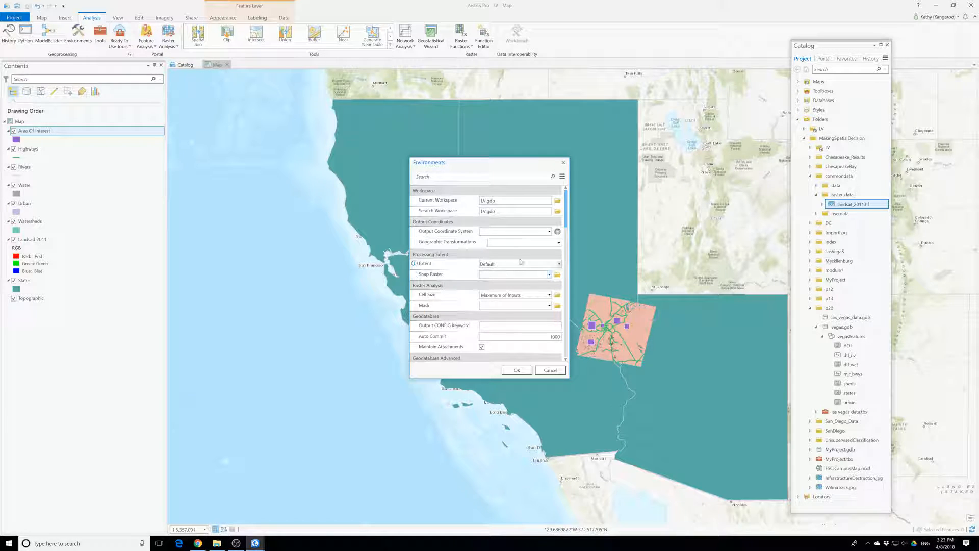
left_click(549, 231)
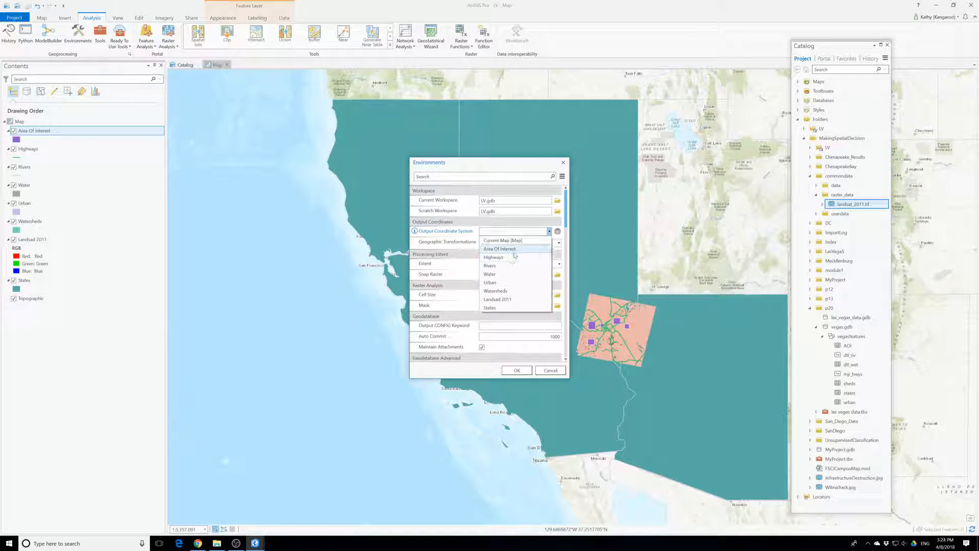
left_click(514, 250)
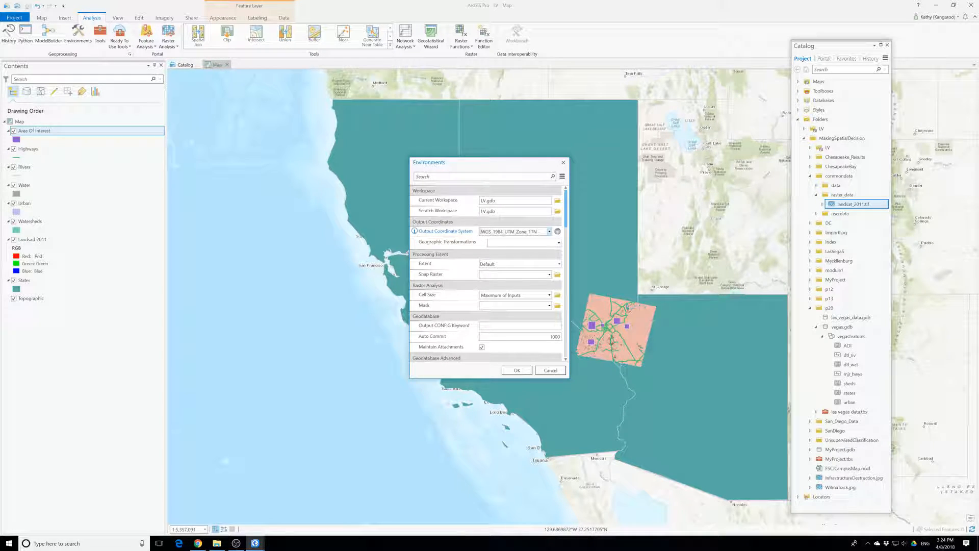
left_click(549, 231)
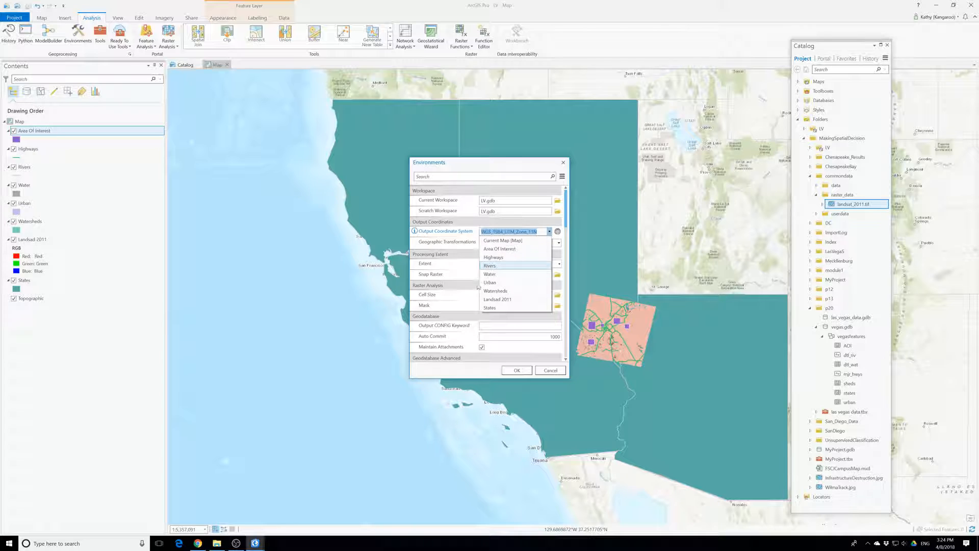
left_click(501, 261)
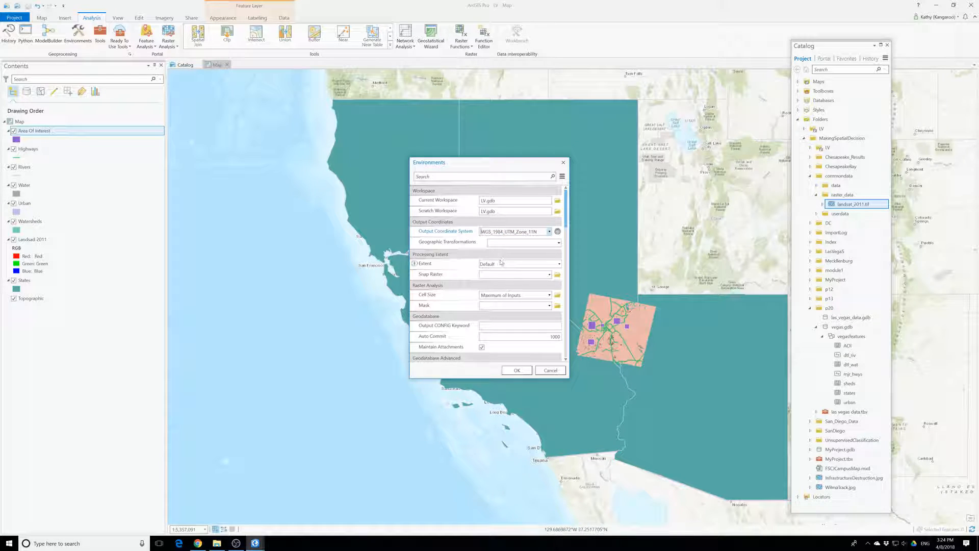
left_click(549, 231)
left_click(512, 305)
left_click(549, 231)
left_click(519, 251)
left_click(549, 231)
left_click(515, 302)
left_click(549, 232)
left_click(498, 310)
key("Return")
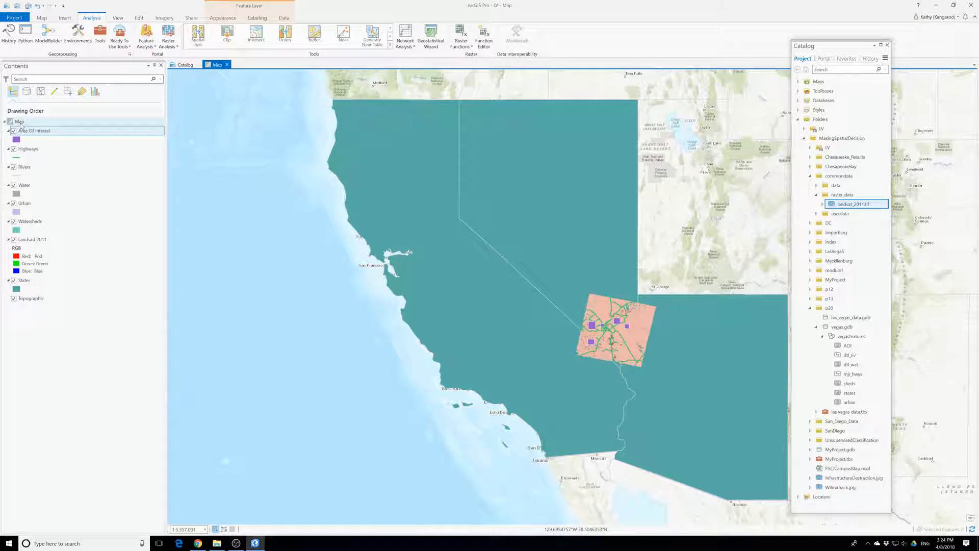
Step: Set the map's coordinate system to the projected system NAD 1983 UTM Zone 11N
right_click(20, 124)
left_click(41, 247)
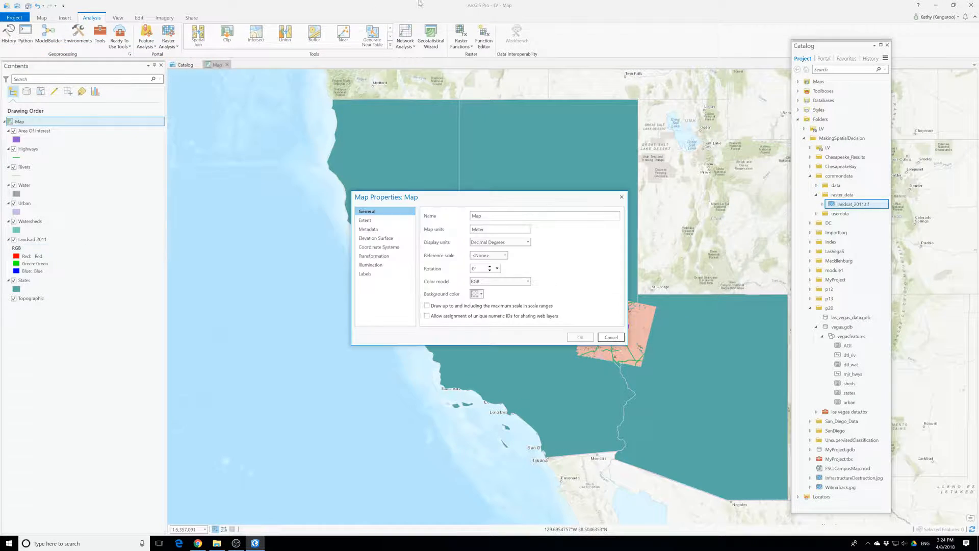
left_click(386, 247)
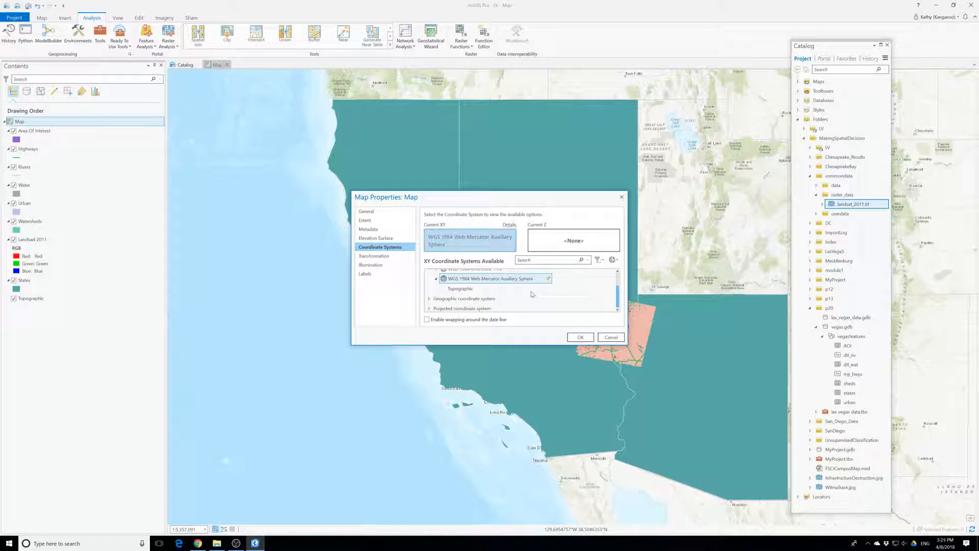
left_click(442, 299)
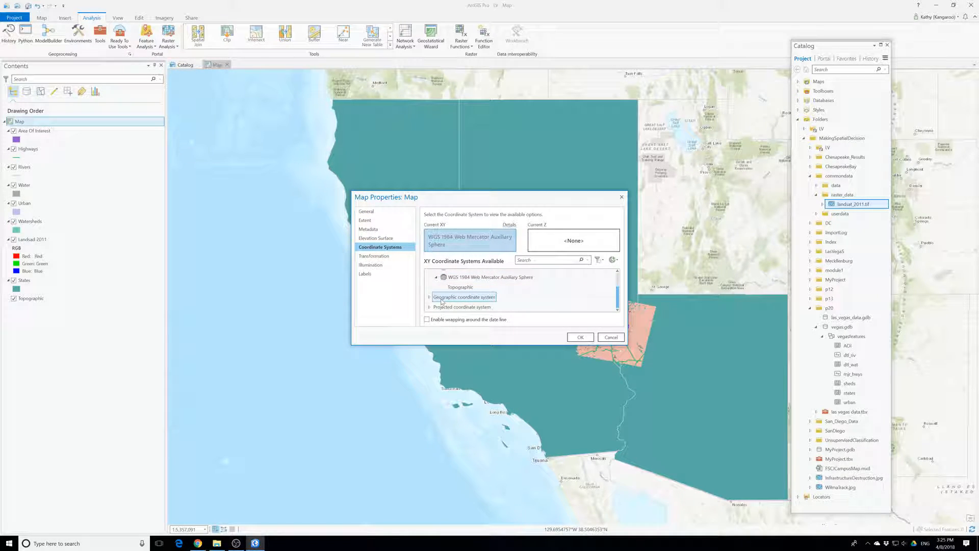
left_click(430, 307)
scroll(442, 293, "down", 2)
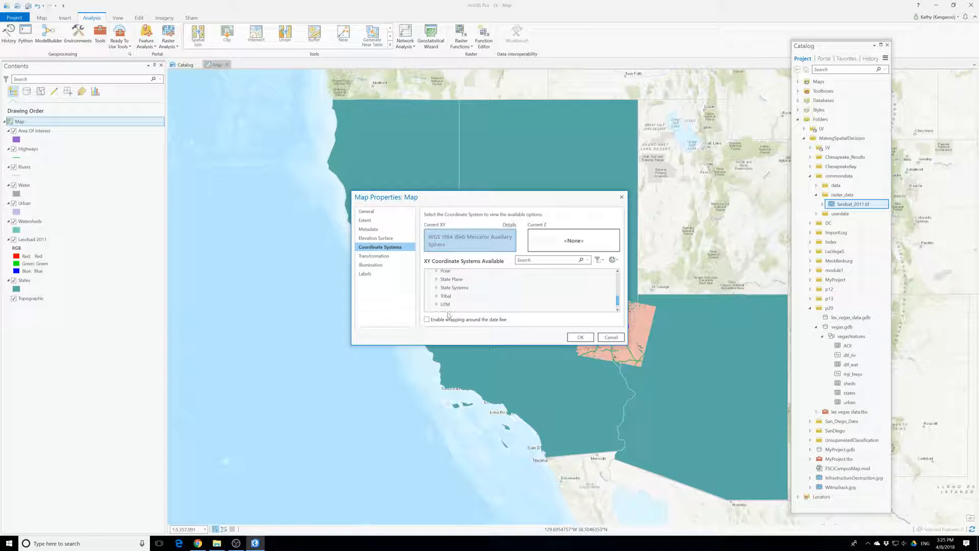
left_click(437, 305)
scroll(474, 305, "down", 2)
double_click(474, 304)
scroll(494, 305, "down", 1)
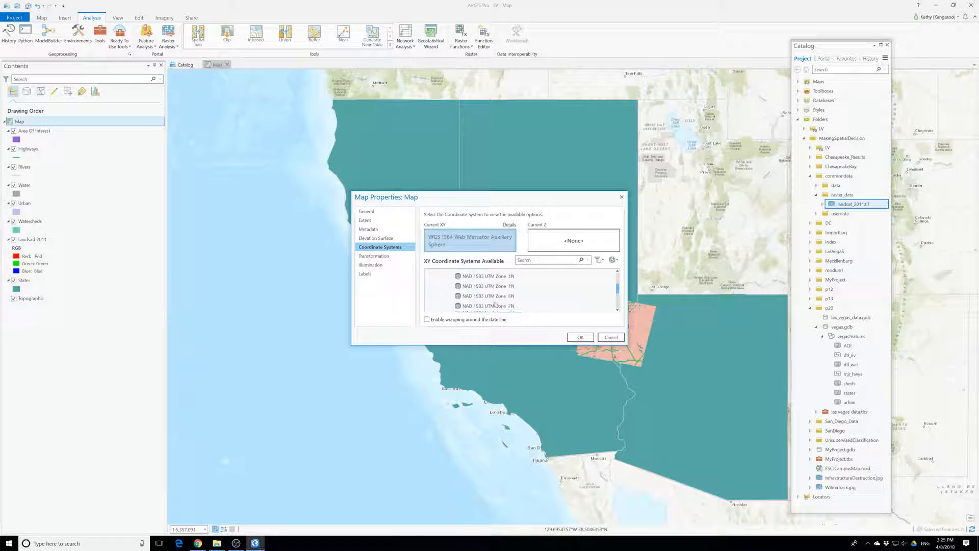
scroll(494, 305, "down", 2)
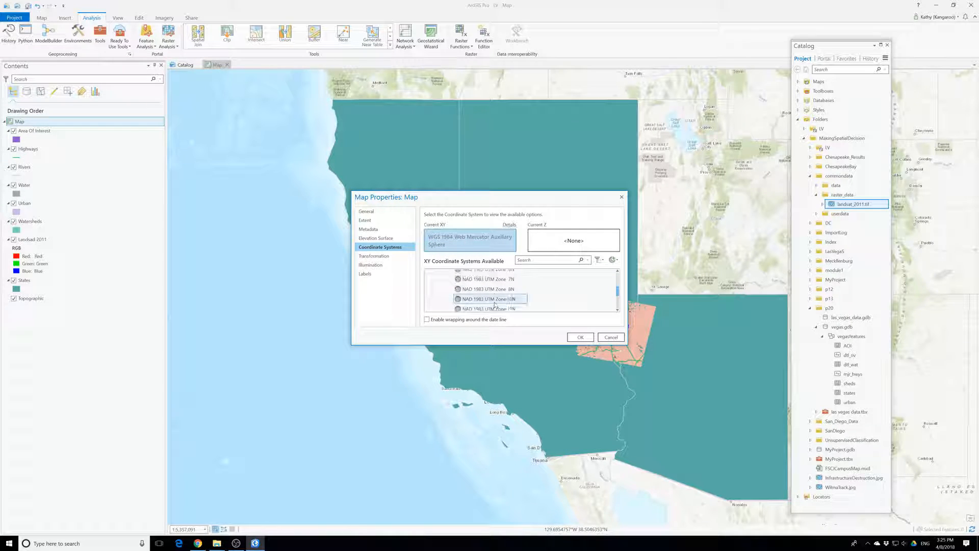
left_click(488, 308)
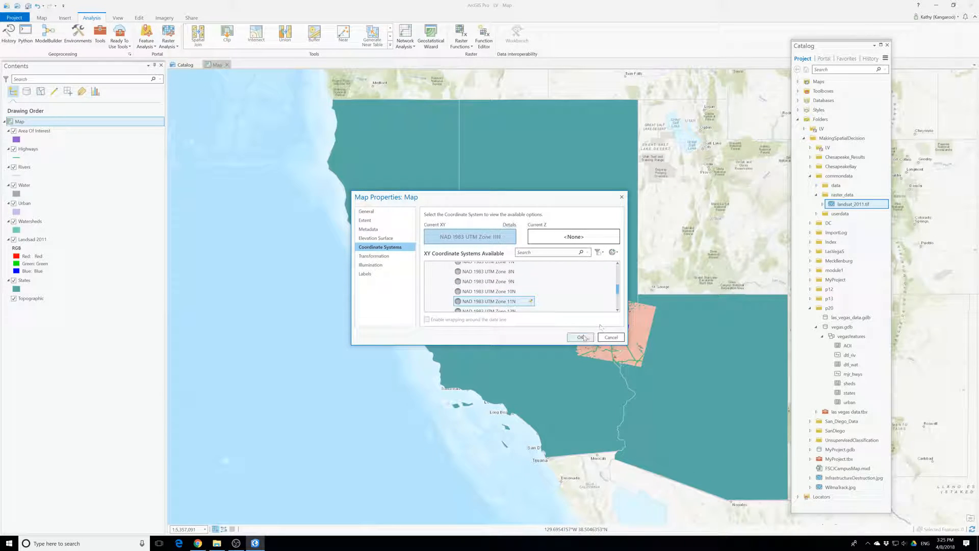
left_click(580, 337)
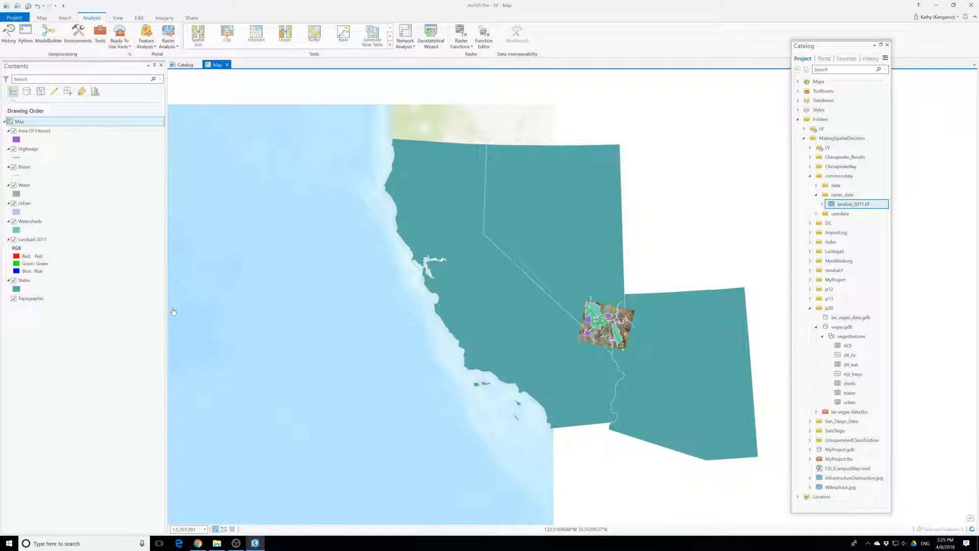
Step: Set the output coordinate system in the geoprocessing environments to the current map's NAD_1983_UTM_Zone_11N
left_click_drag(585, 306, 413, 284)
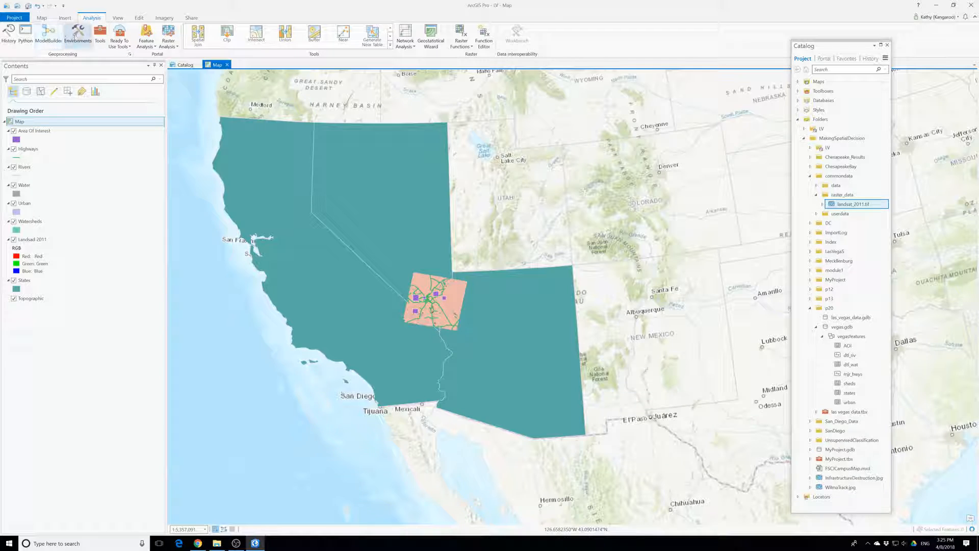
left_click(77, 34)
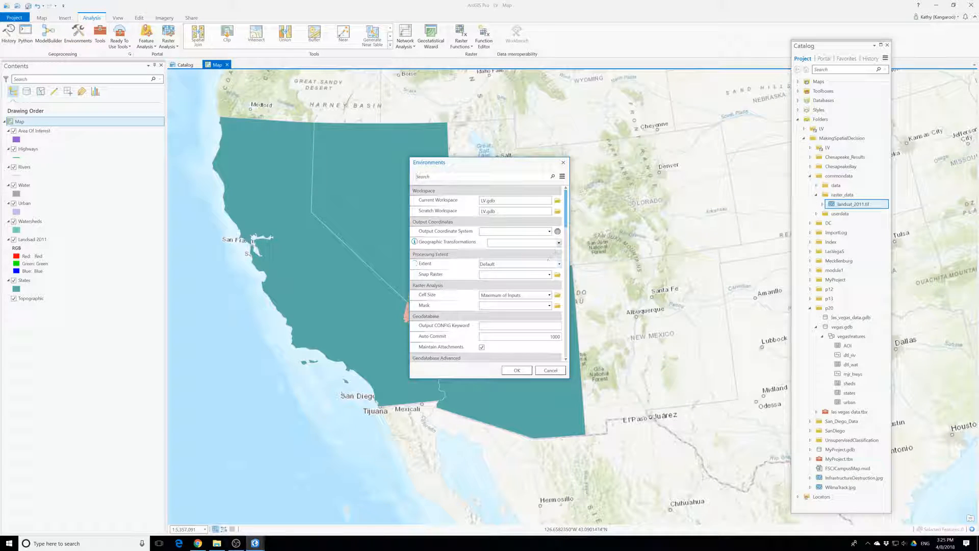
left_click(549, 231)
left_click(529, 249)
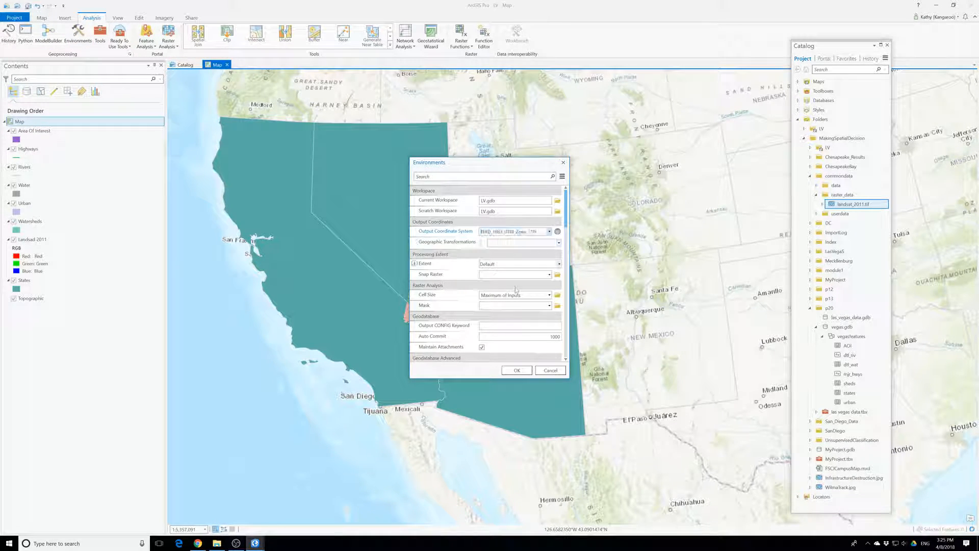
left_click(516, 370)
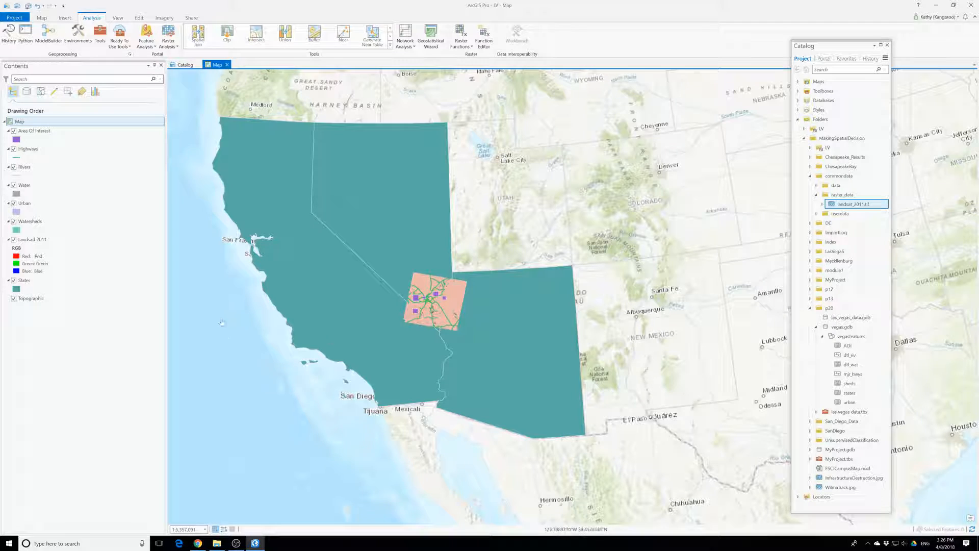
Step: Recheck which projected coordinate system the Area Of Interest layer's data source uses
right_click(34, 131)
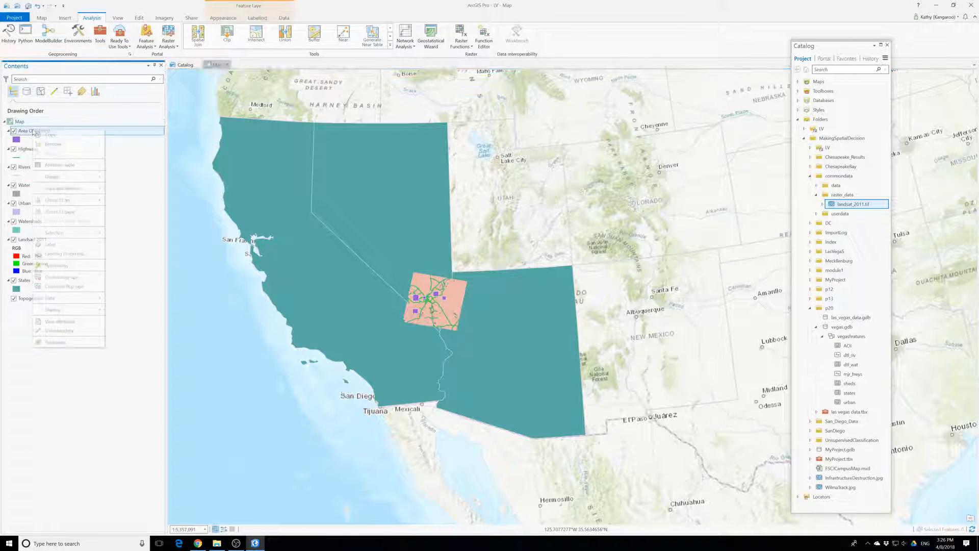
left_click(76, 345)
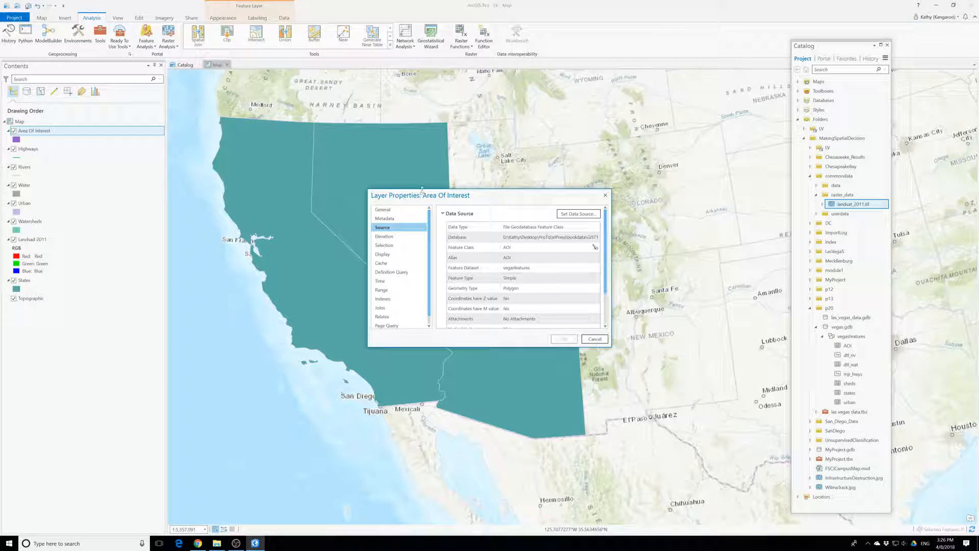
scroll(534, 278, "down", 2)
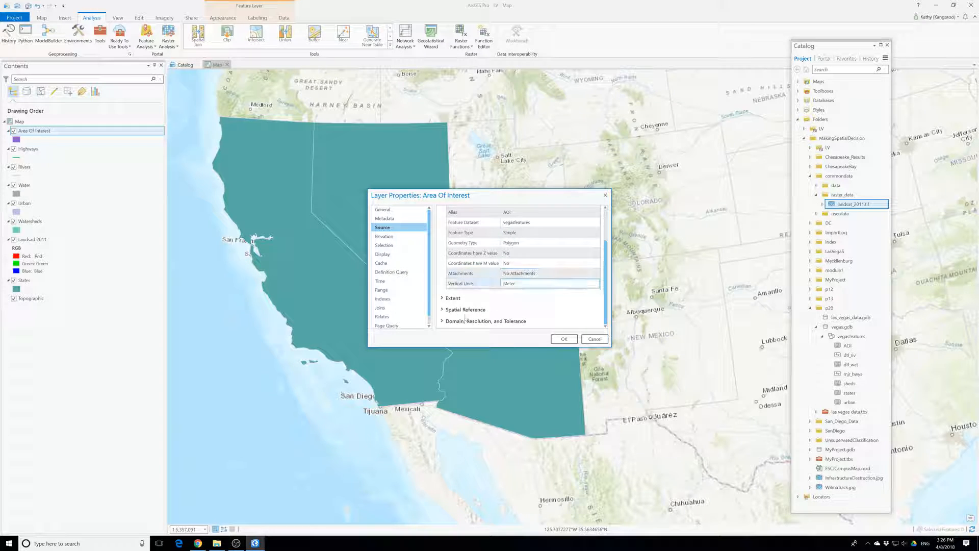
left_click(464, 309)
scroll(493, 299, "down", 3)
left_click(535, 240)
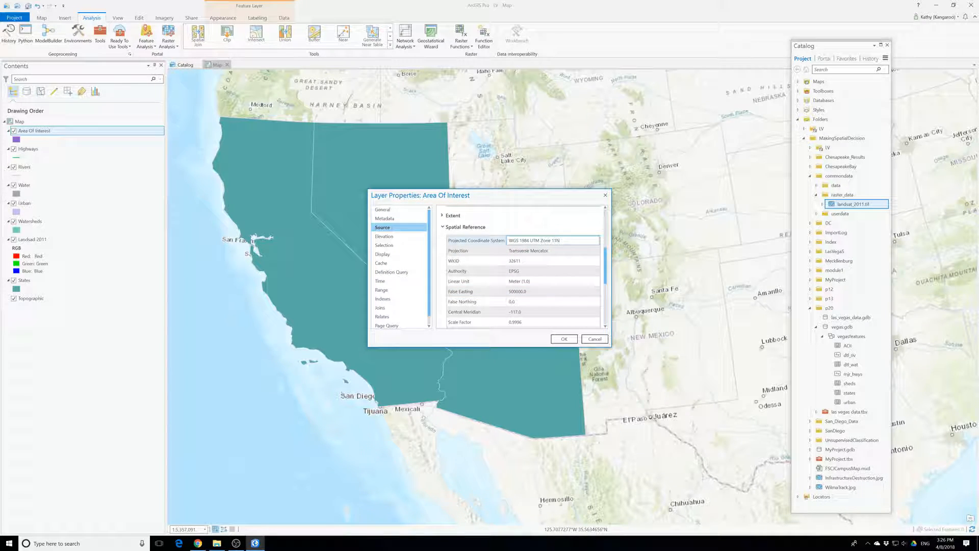
left_click(564, 339)
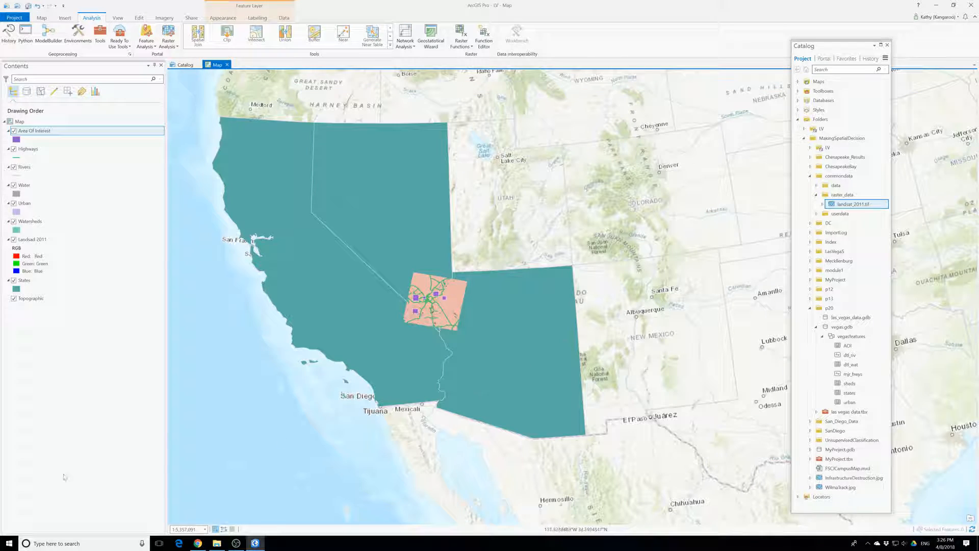
Step: Check the horizontal and vertical coordinate systems assigned to the map in its properties
left_click(20, 121)
right_click(31, 132)
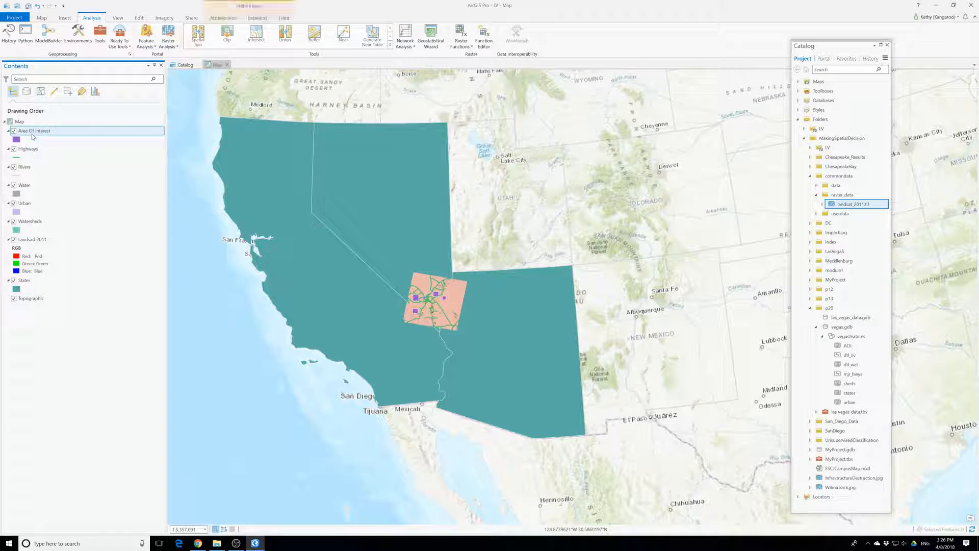
left_click(20, 121)
right_click(19, 121)
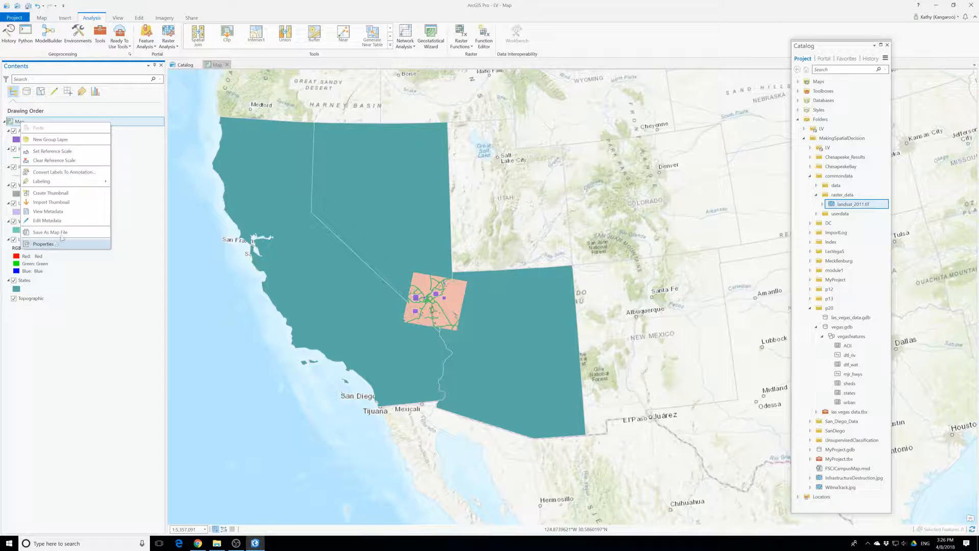
left_click(57, 243)
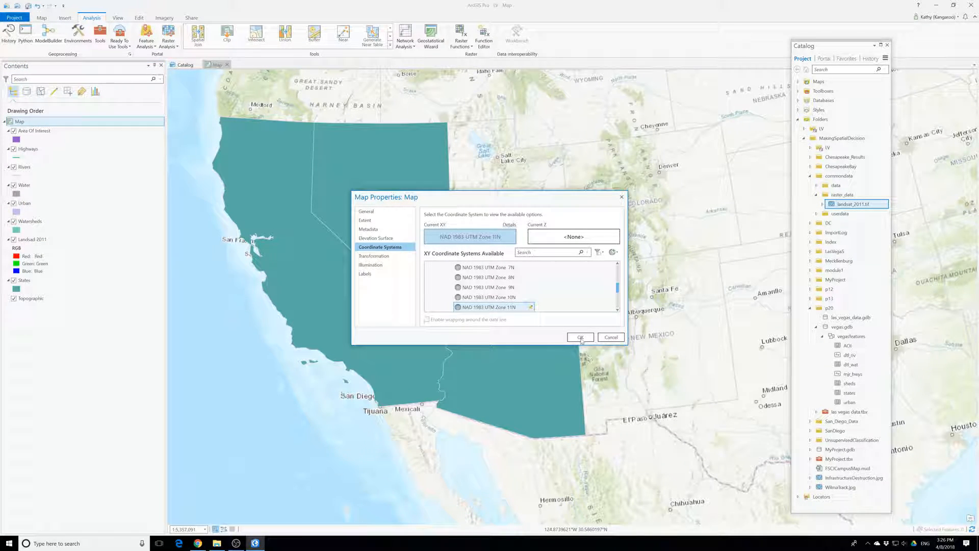
left_click(575, 239)
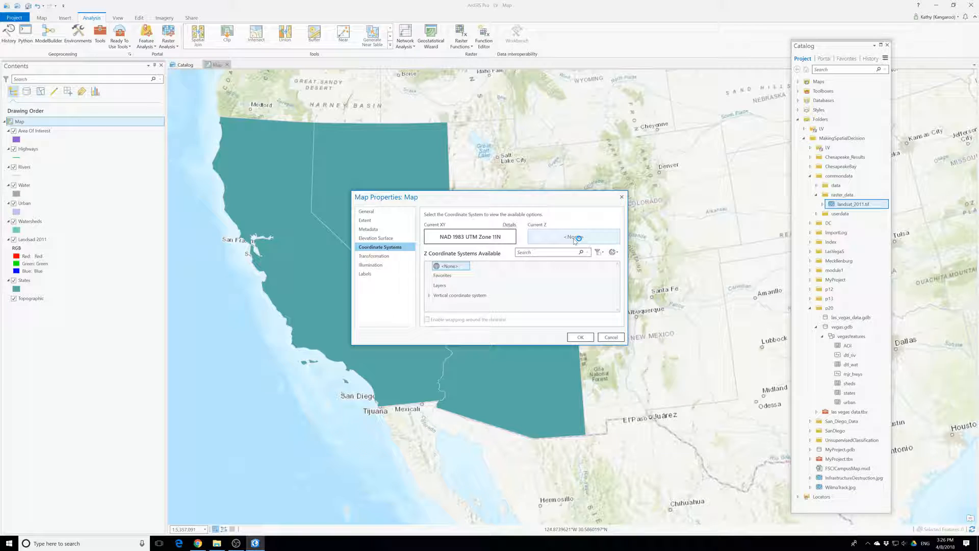
left_click(470, 236)
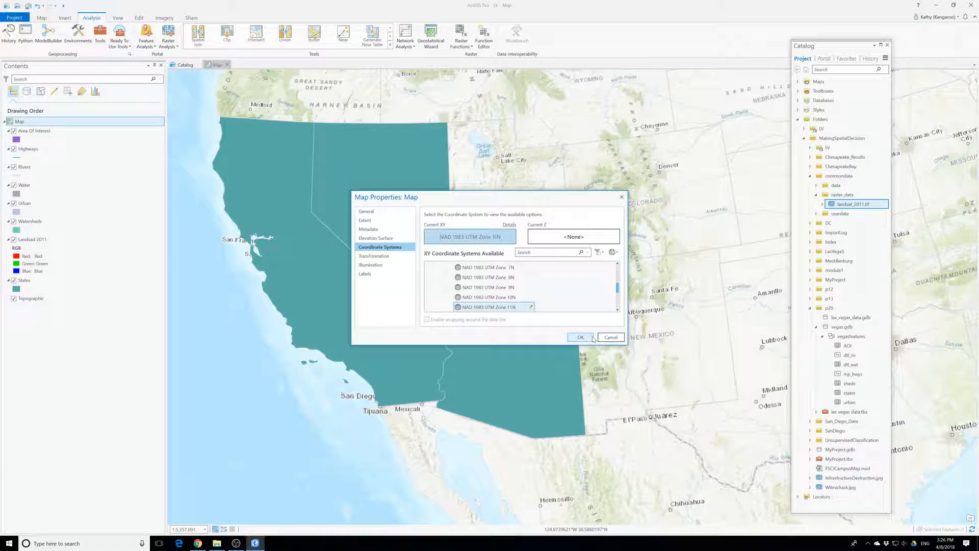
left_click(581, 337)
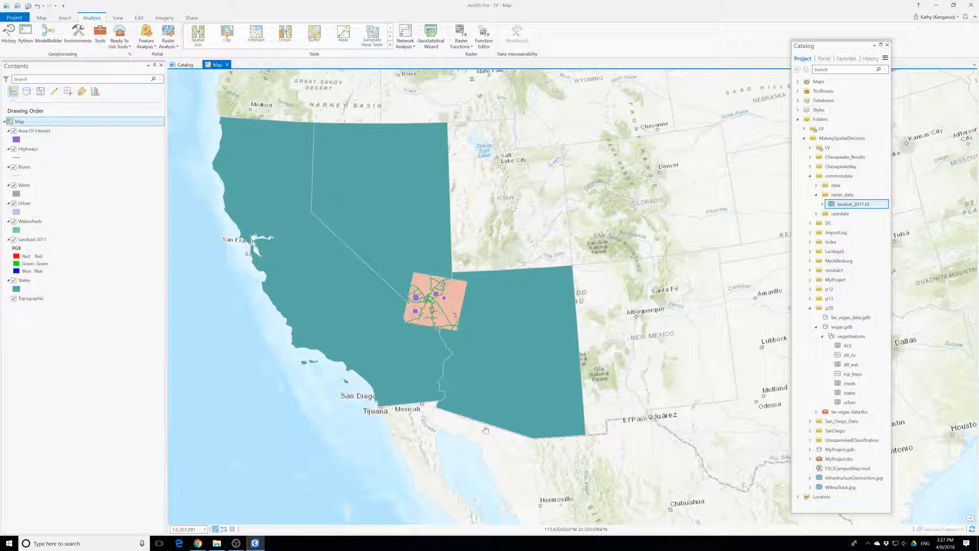
Step: Hide the Area Of Interest, Highways, Rivers, Water, Urban and Watersheds layers to view the Landsat image of Las Vegas
left_click(14, 131)
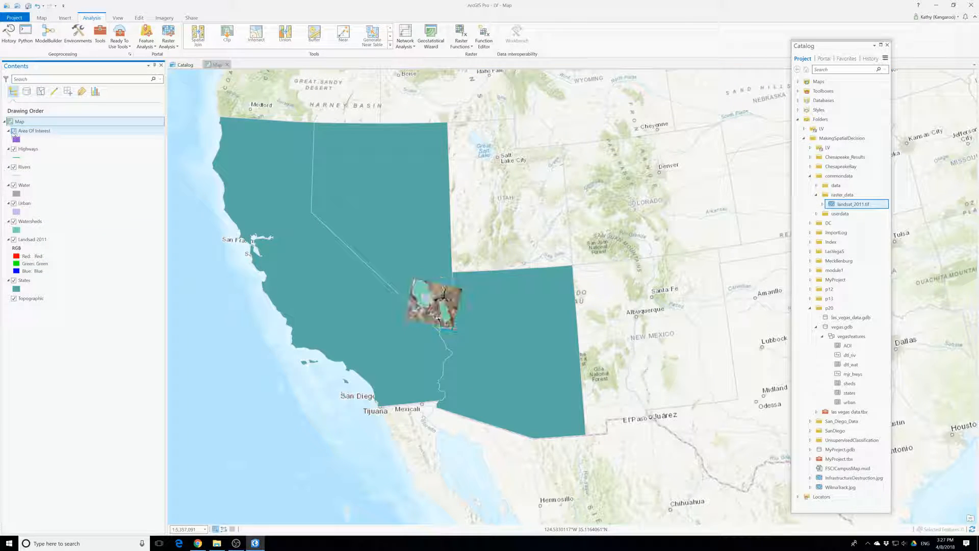
left_click(11, 149)
left_click(14, 149)
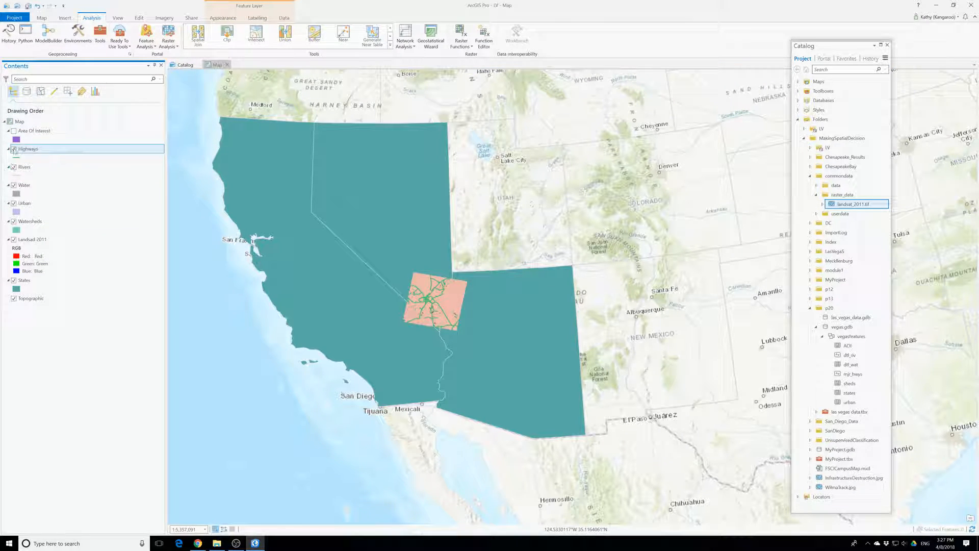
left_click(14, 166)
left_click(13, 185)
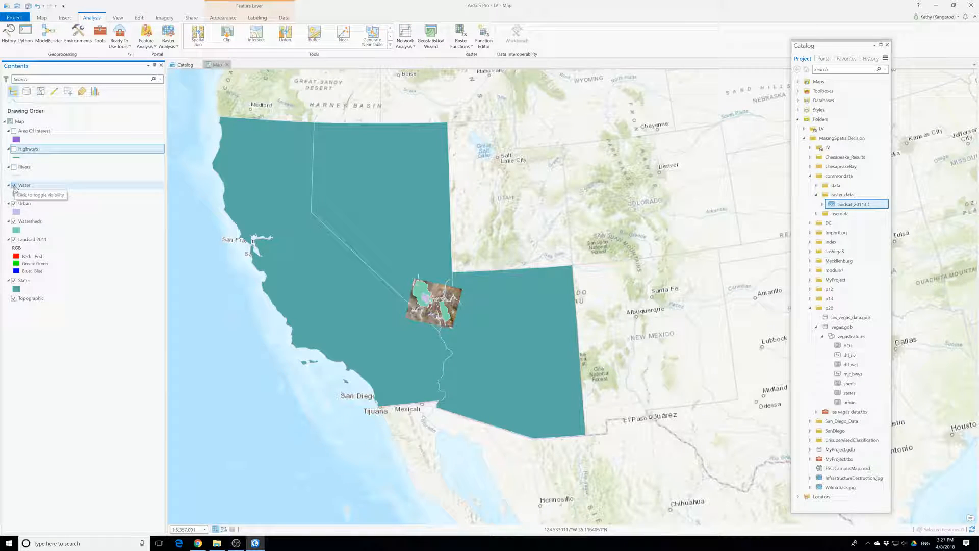
left_click(14, 203)
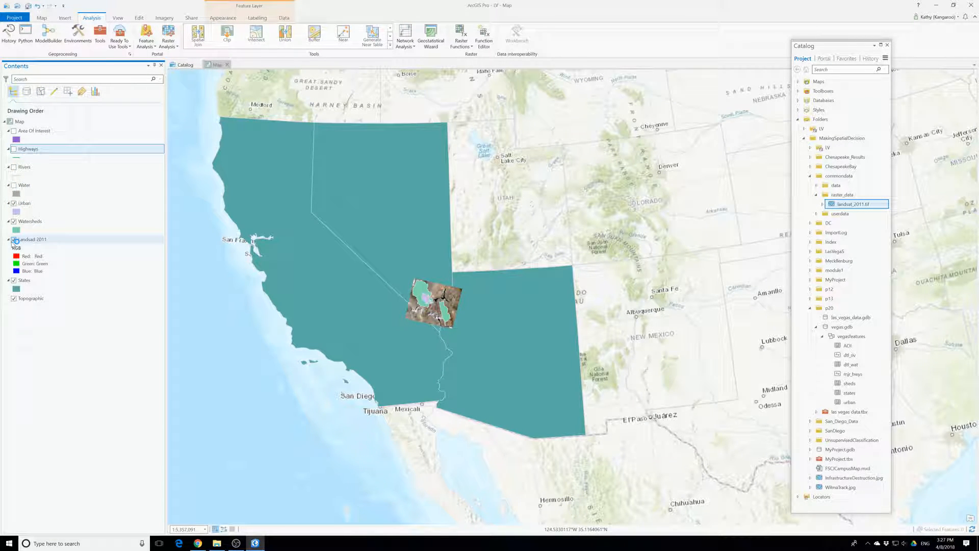
left_click(16, 222)
left_click(13, 202)
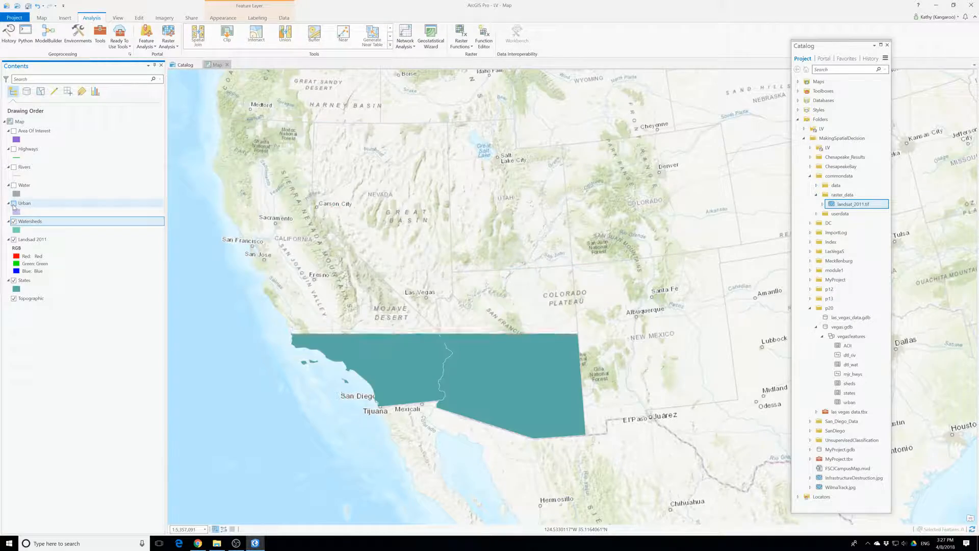
left_click(14, 222)
scroll(431, 316, "up", 5)
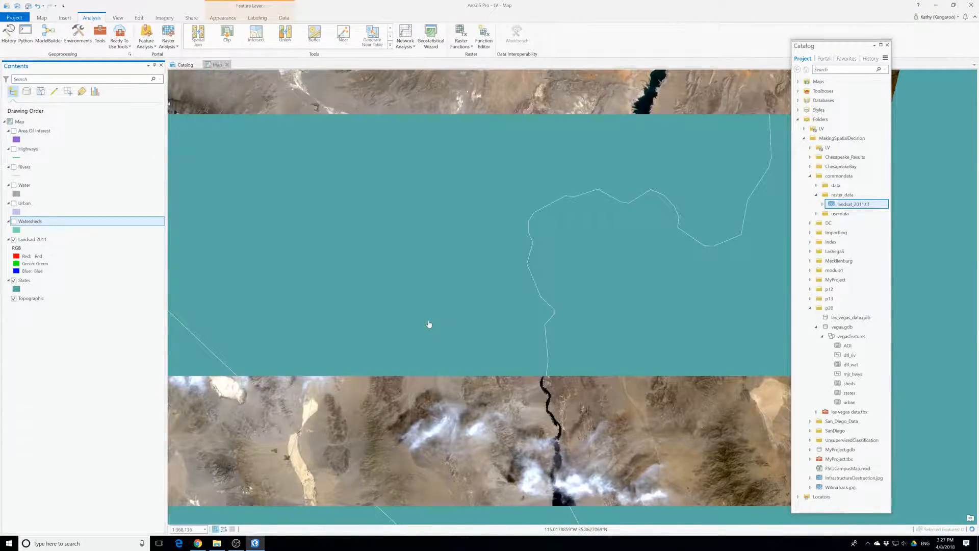
scroll(490, 334, "up", 2)
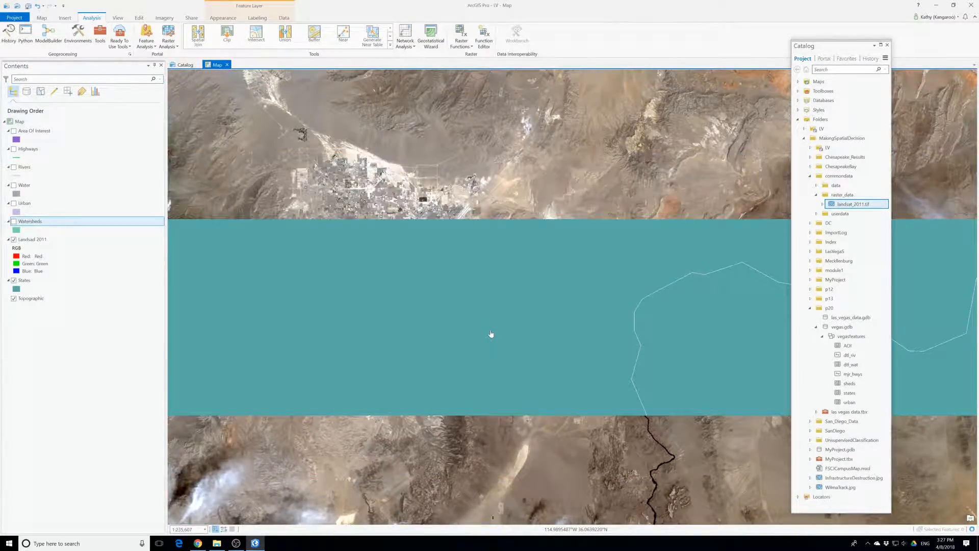
scroll(491, 334, "up", 4)
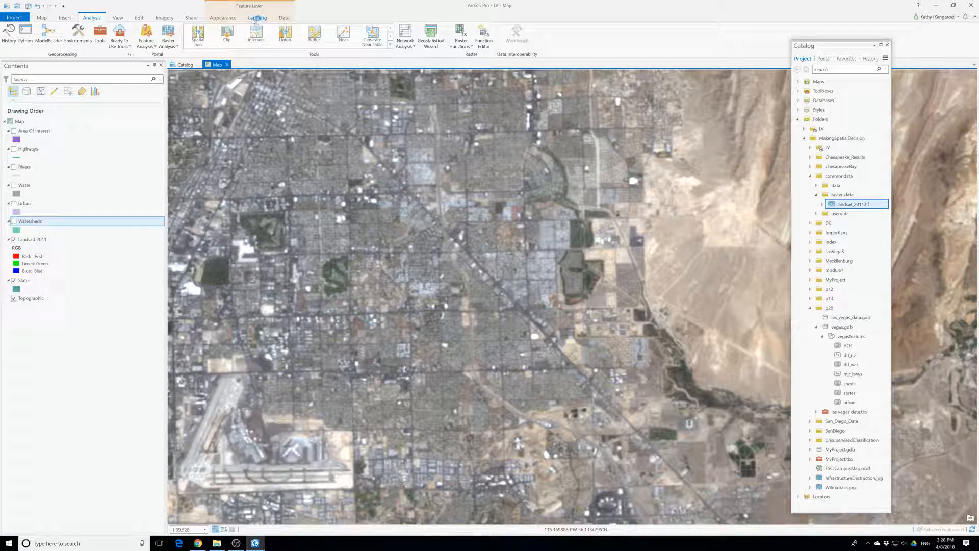
left_click(164, 18)
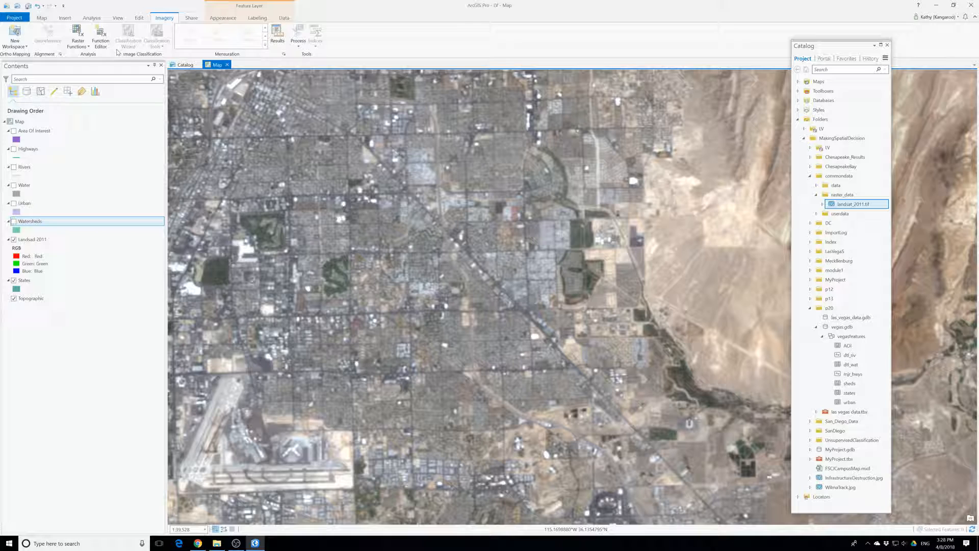
left_click(117, 18)
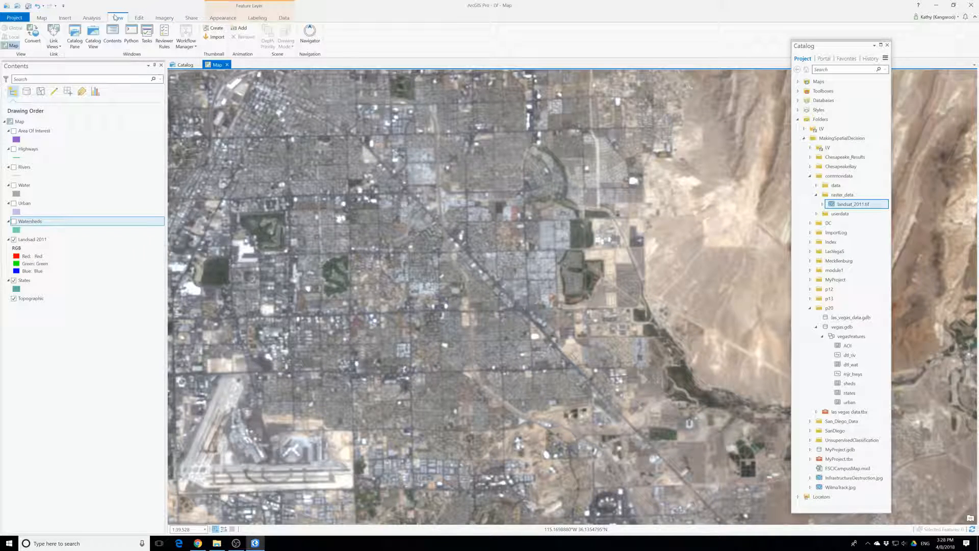
left_click(164, 18)
left_click(298, 47)
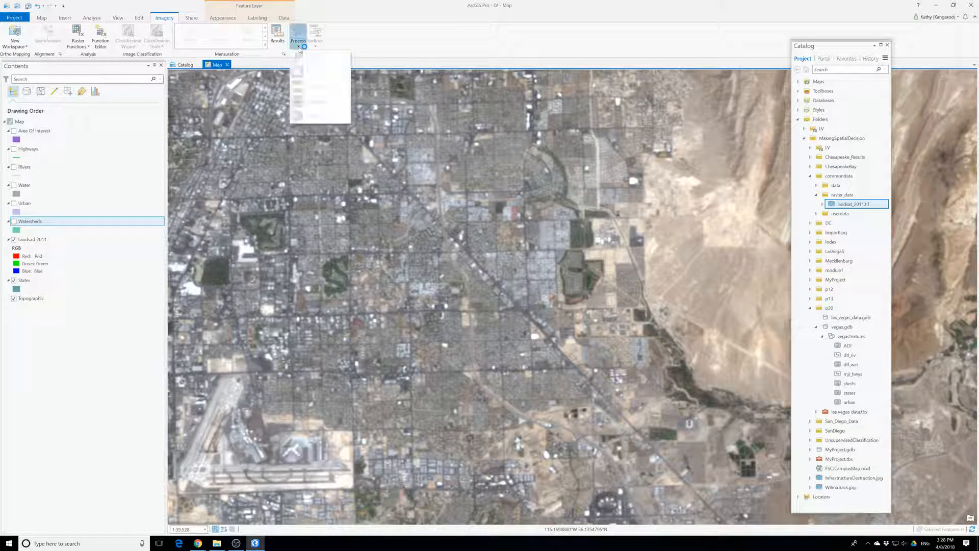
left_click(356, 47)
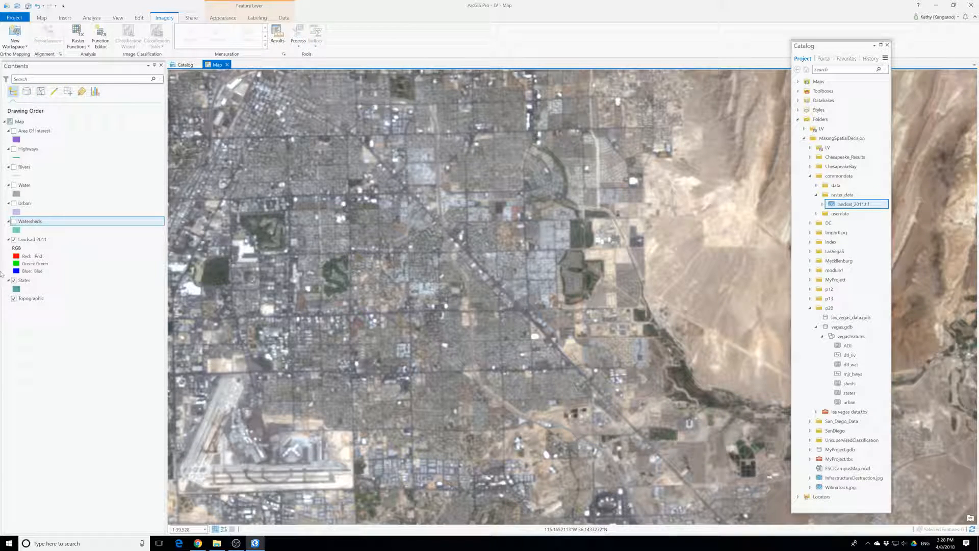
Step: Select the Landsat 2011 layer and review the processing, spectral index and classification tools available for it
left_click(33, 239)
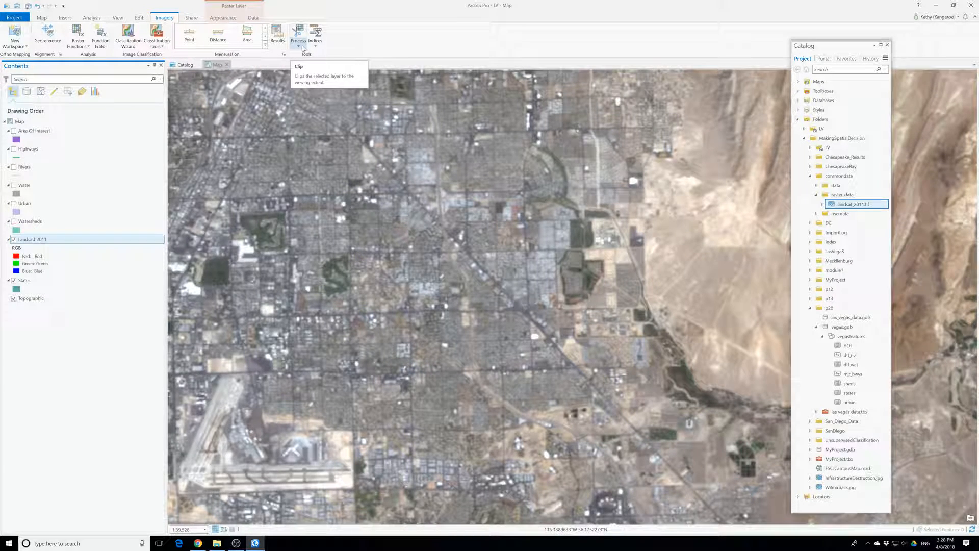
left_click(303, 48)
left_click(316, 48)
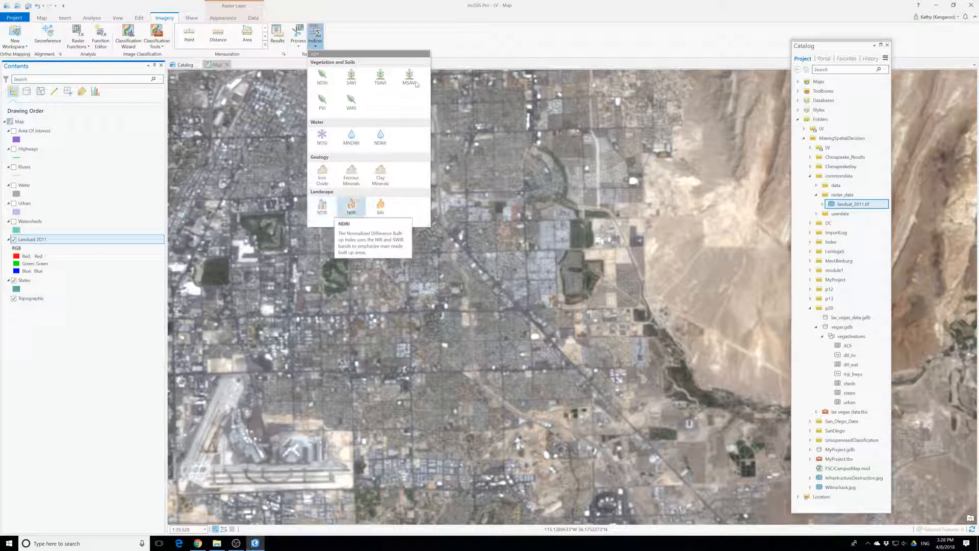
left_click(334, 214)
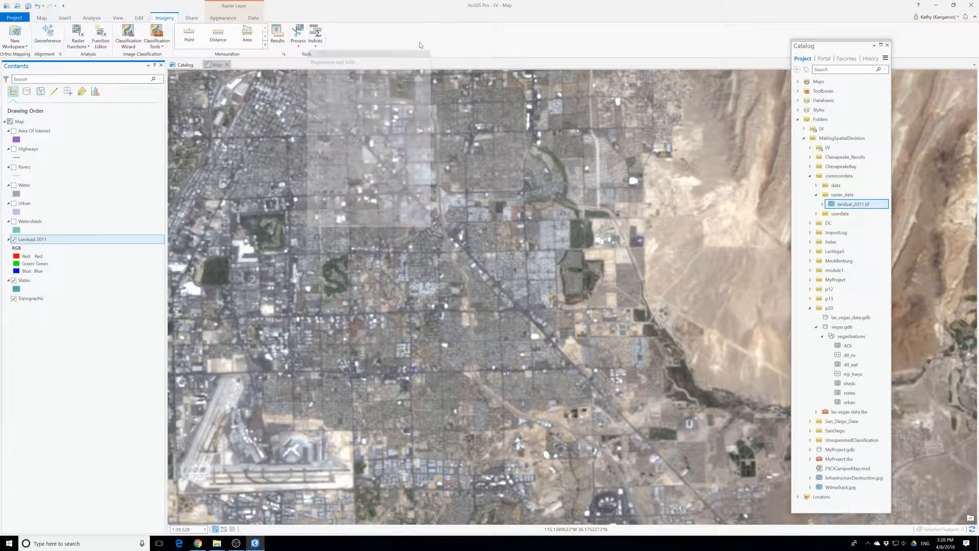
left_click(118, 19)
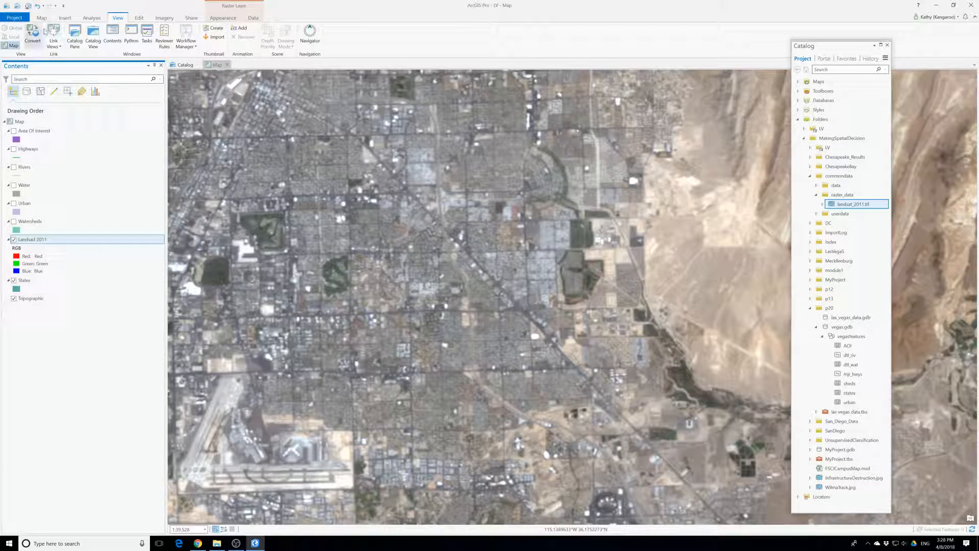
left_click(67, 19)
left_click(95, 19)
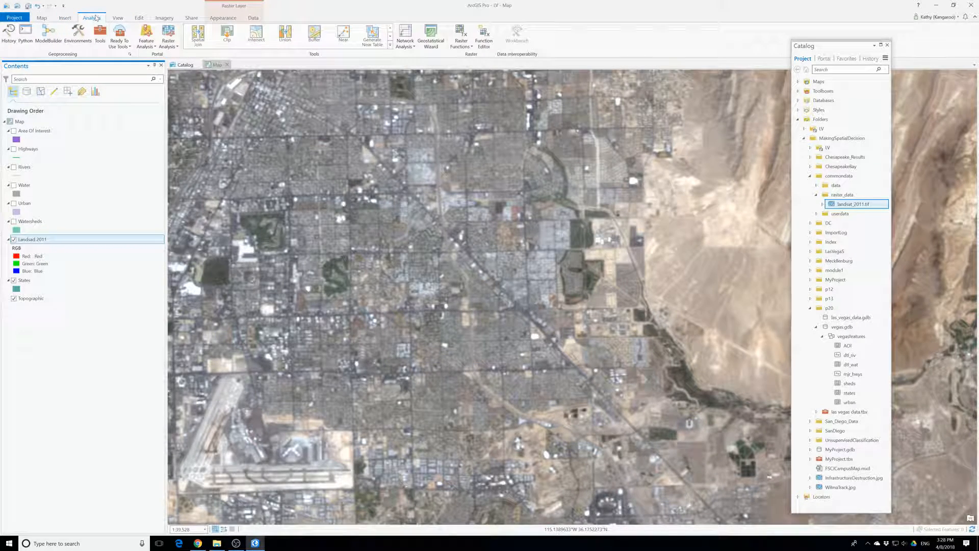
left_click(168, 21)
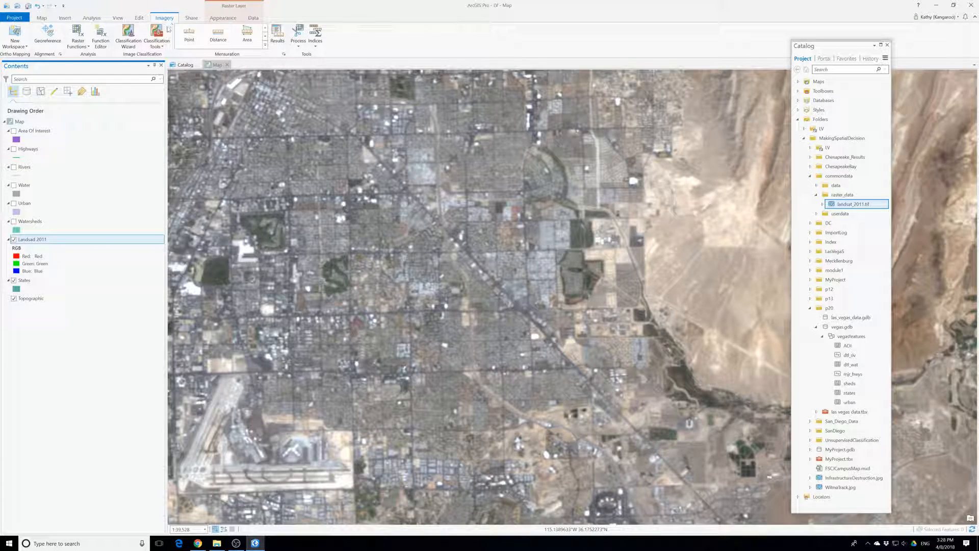
left_click(160, 46)
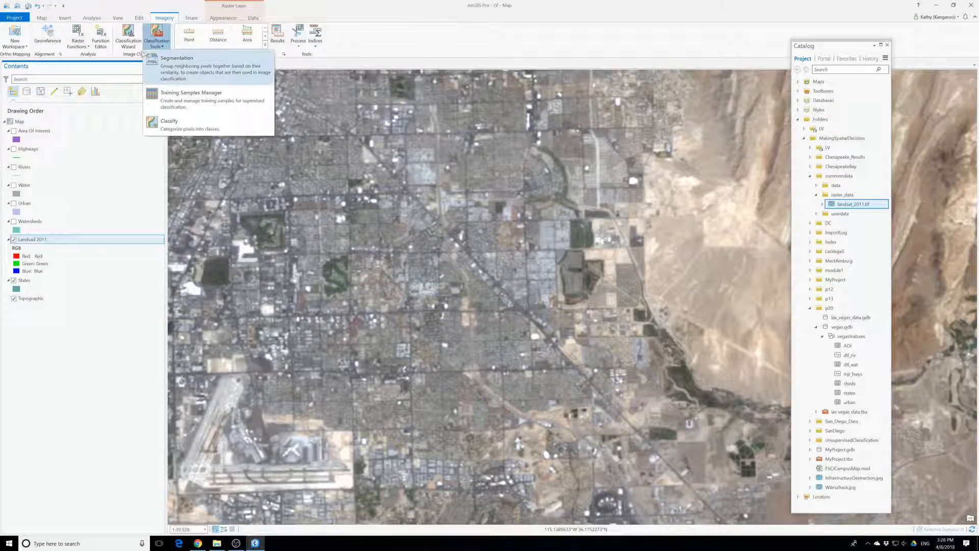
left_click(143, 50)
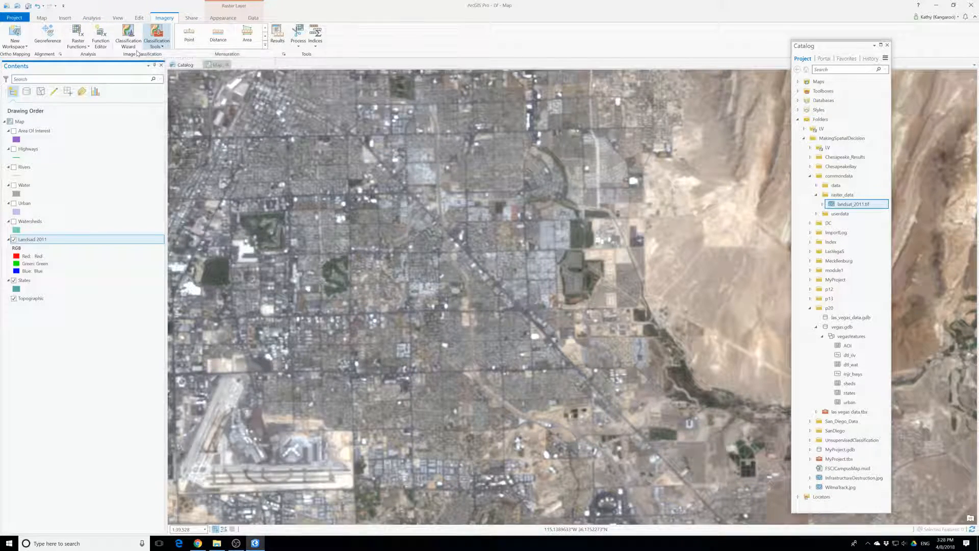
Step: Look at the raster function editor and the mensuration results, closing each one again
left_click(76, 44)
left_click(96, 44)
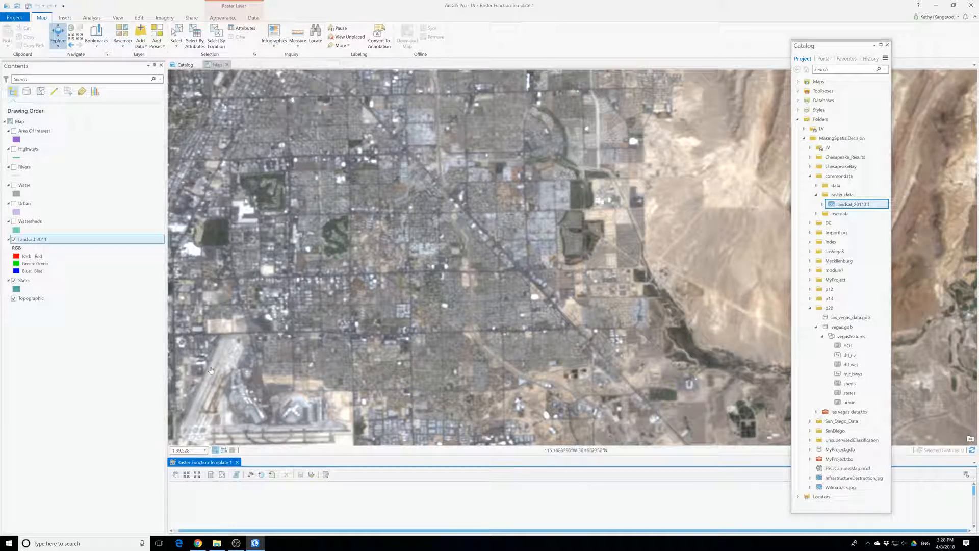
left_click(237, 462)
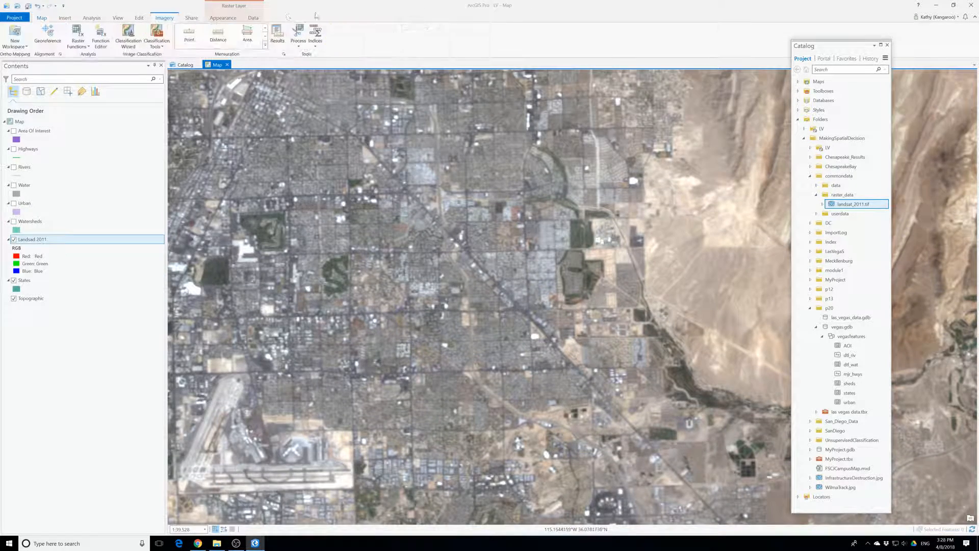
left_click(276, 43)
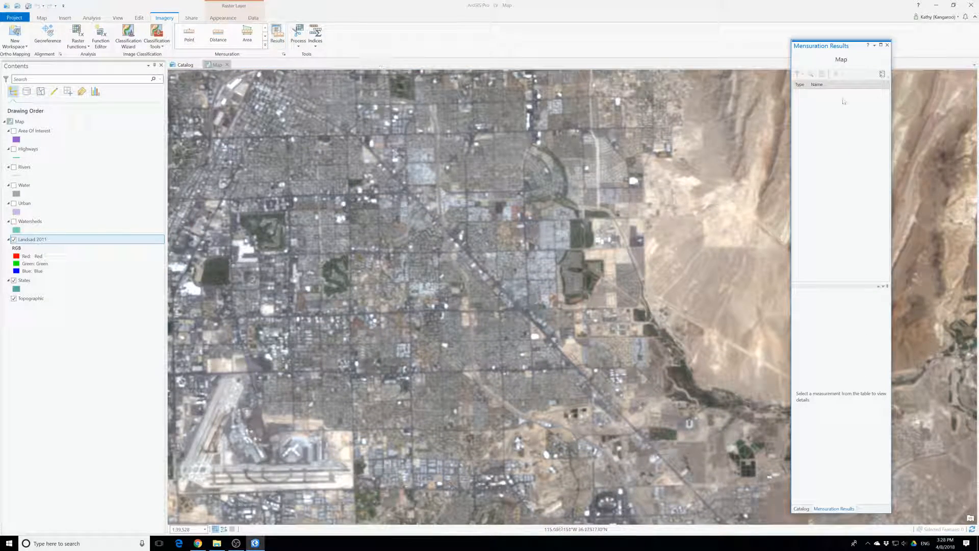
left_click(887, 45)
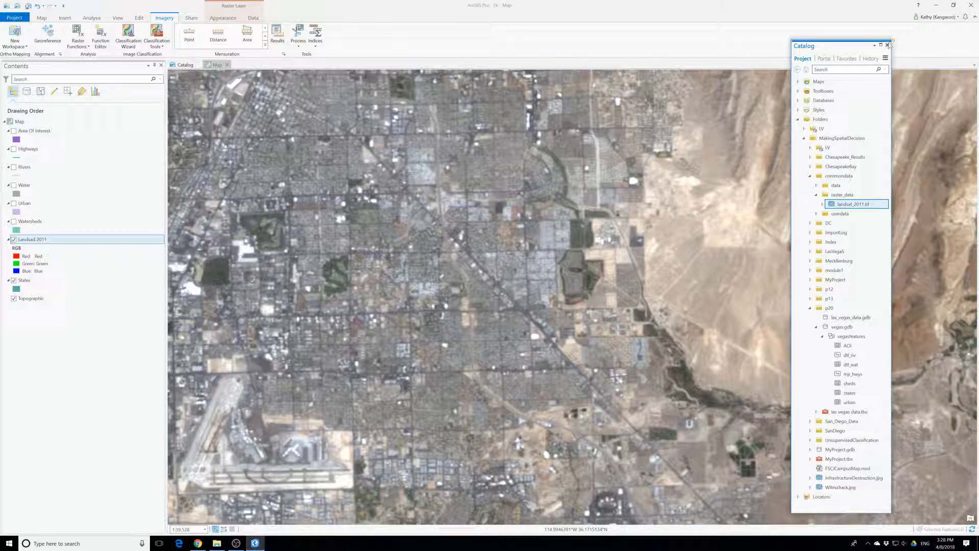
Step: Start a custom band combination for the Landsat 2011 layer and name it 432
left_click_drag(866, 46, 899, 66)
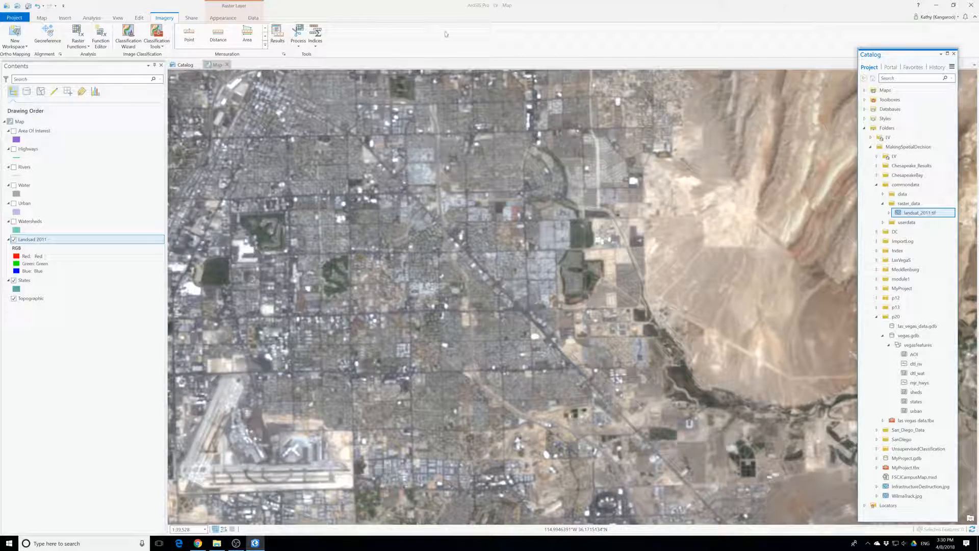
left_click(223, 18)
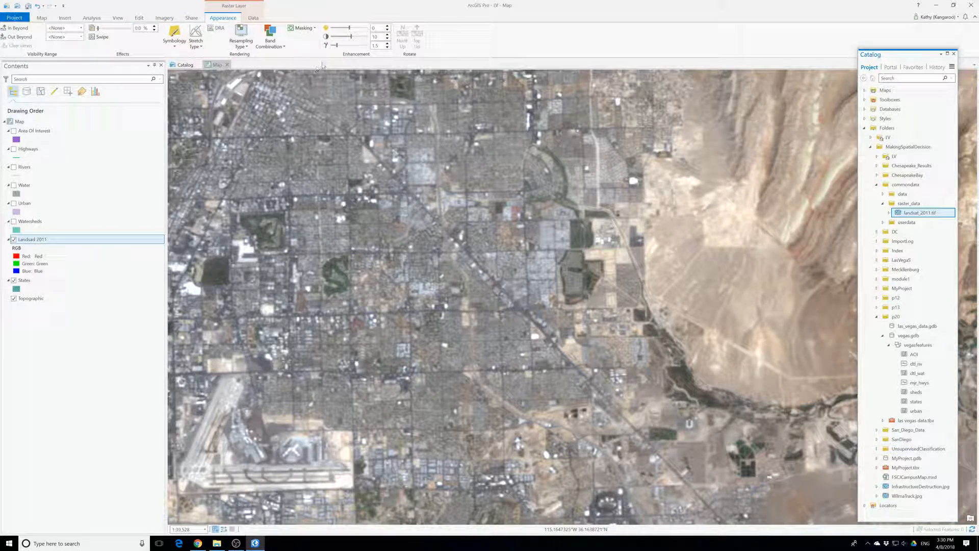
left_click(271, 41)
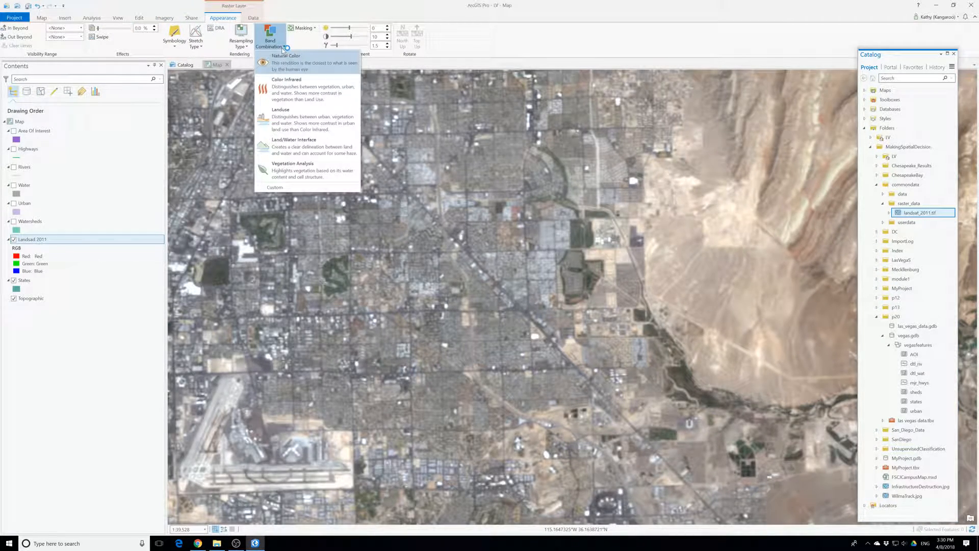
left_click(275, 187)
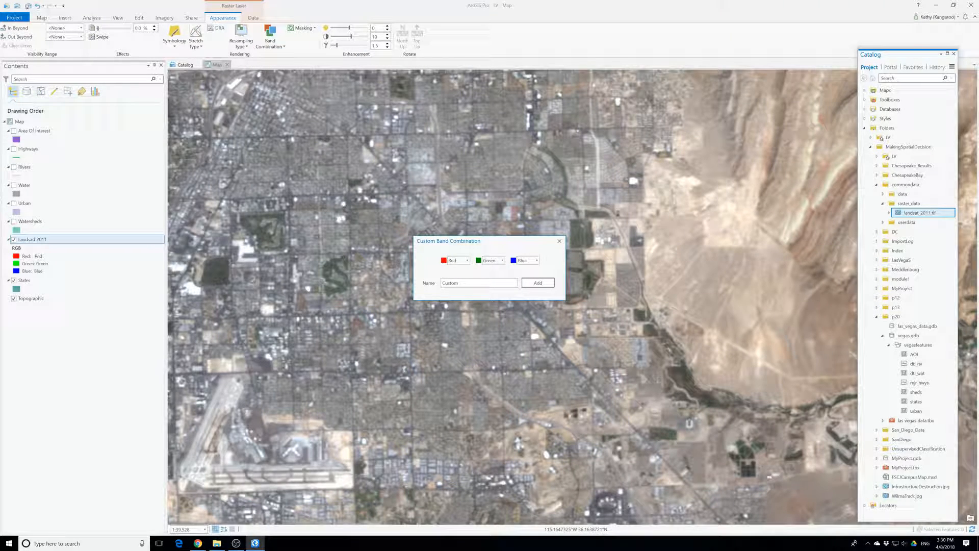
left_click_drag(461, 283, 387, 285)
type("432")
Step: Assign NearInfrared_1 to red, Red to green and Green to blue, and add the 432 combination
left_click(467, 261)
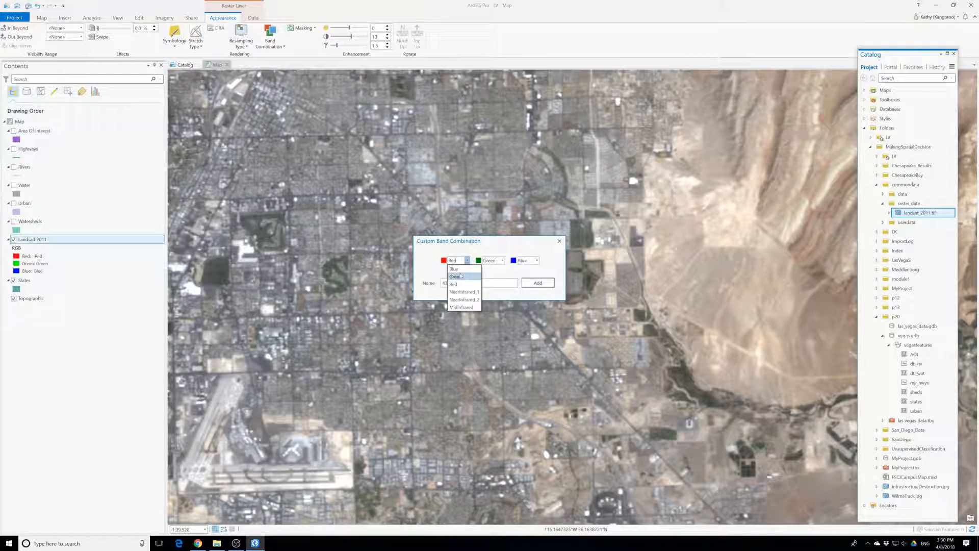
left_click(462, 292)
left_click(508, 260)
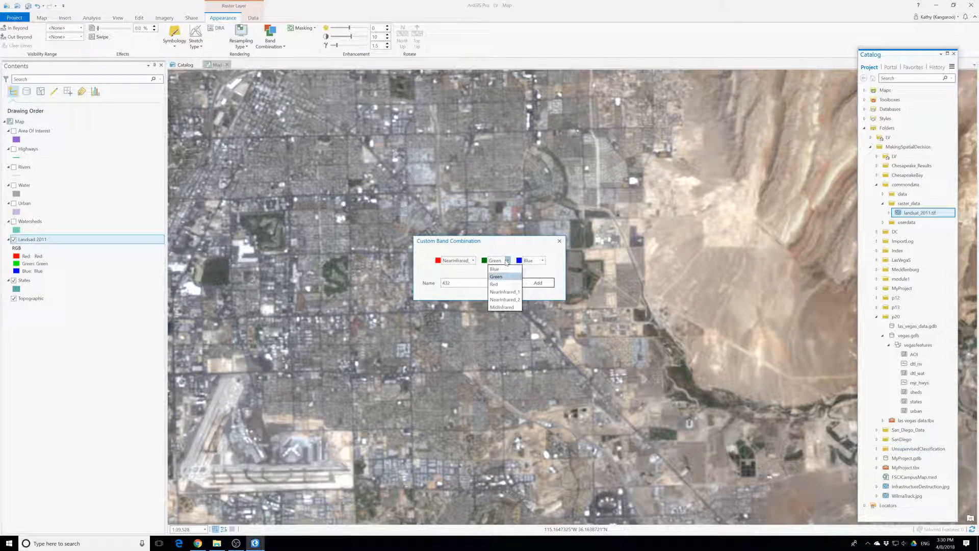
left_click(493, 283)
left_click(542, 261)
left_click(530, 277)
left_click(541, 285)
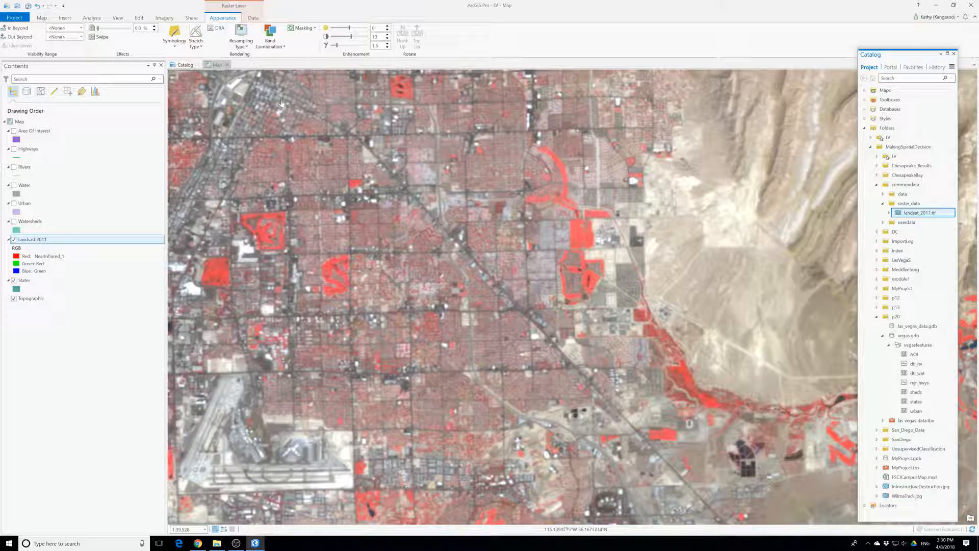
Step: Add a custom band combination named 742 with MidInfrared as red, NearInfrared_1 as green and Green as blue
left_click(271, 39)
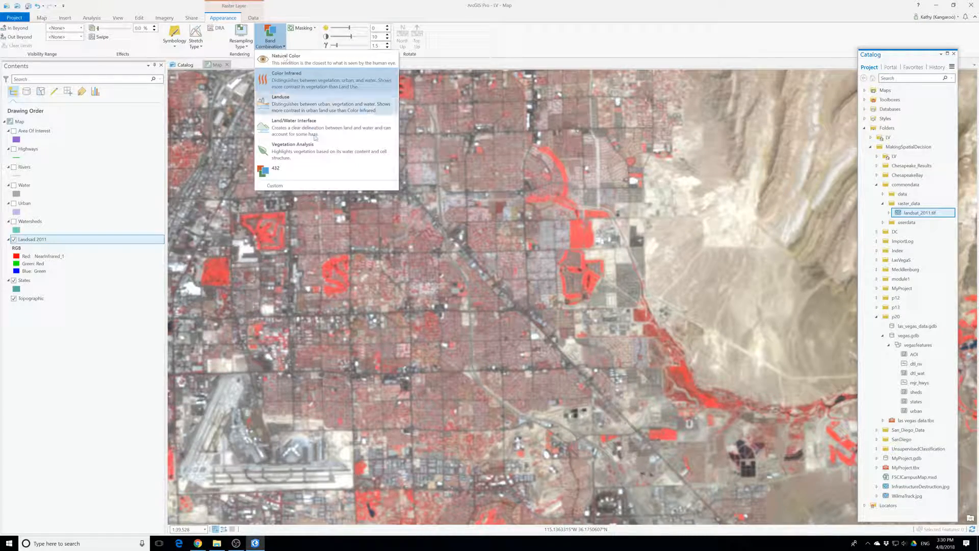
left_click(305, 189)
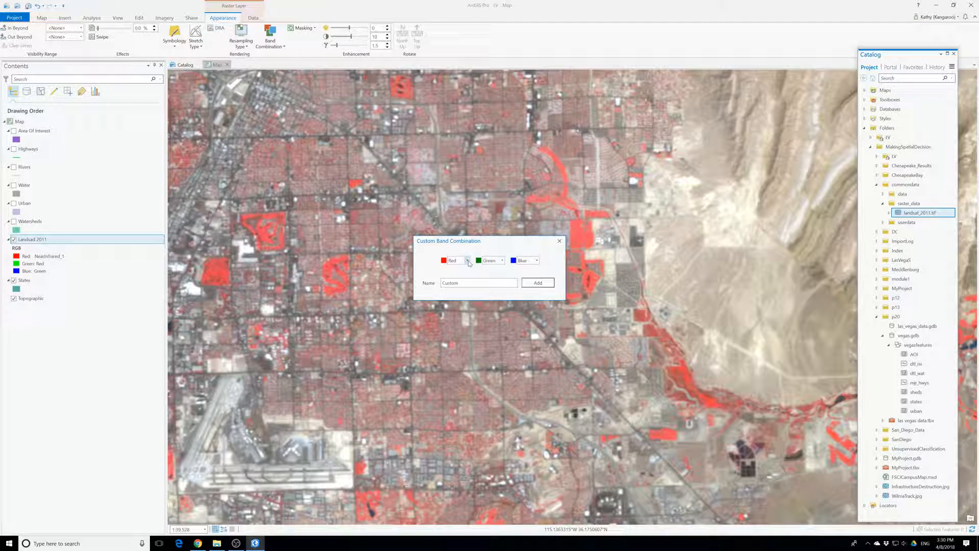
left_click_drag(461, 284, 430, 289)
type("f")
left_click(467, 261)
left_click(461, 307)
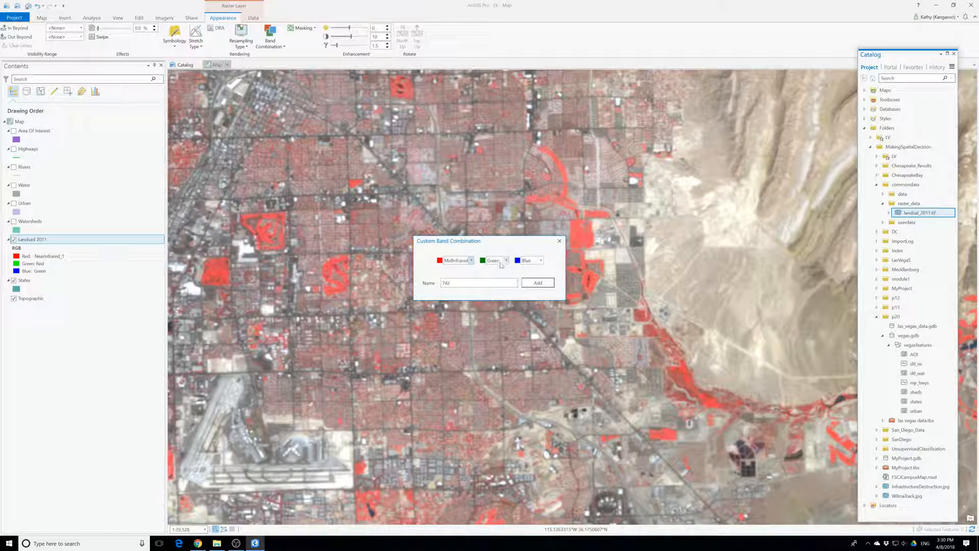
left_click(504, 260)
left_click(503, 292)
left_click(546, 260)
left_click(536, 276)
left_click(540, 283)
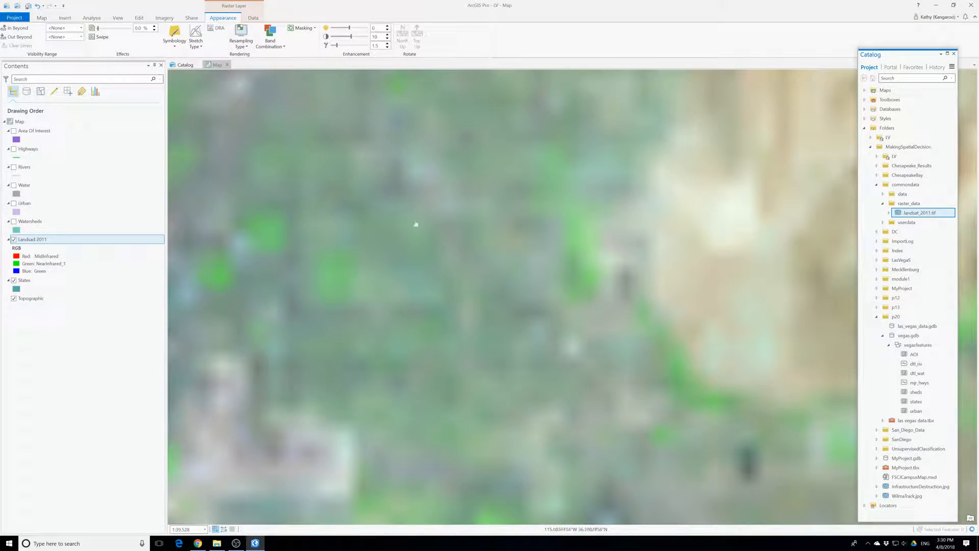
Step: Add a third custom band combination, named by its band numbers, with NearInfrared_1 as red, NearInfrared_2 as green and Red as blue
left_click(279, 46)
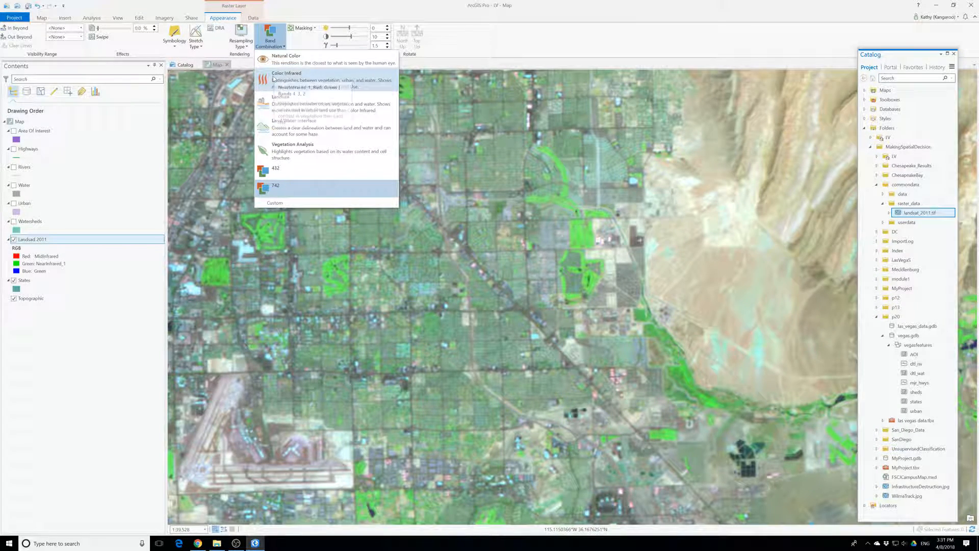
left_click(281, 204)
left_click(466, 261)
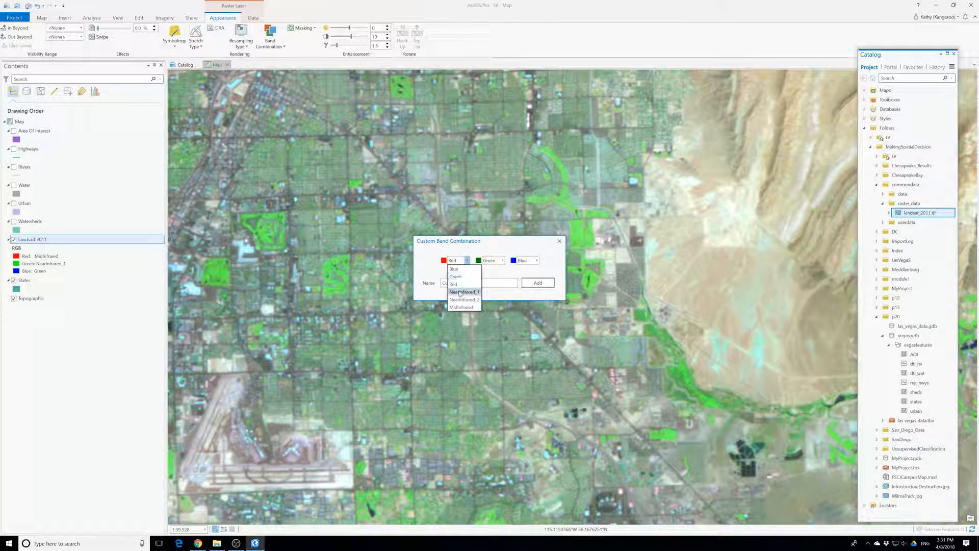
left_click(459, 295)
left_click(507, 260)
left_click(502, 292)
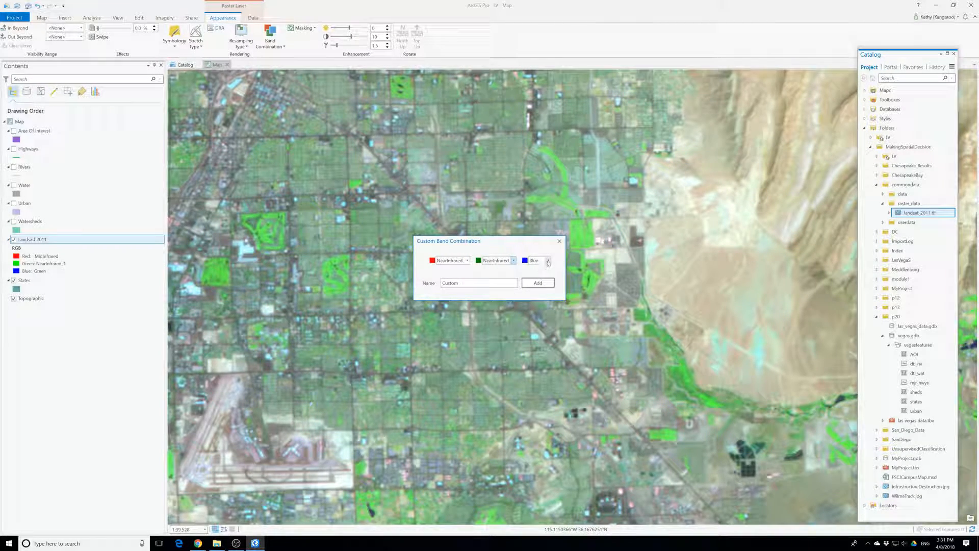
left_click(547, 261)
left_click(534, 283)
key("Tab")
type("45")
left_click(546, 285)
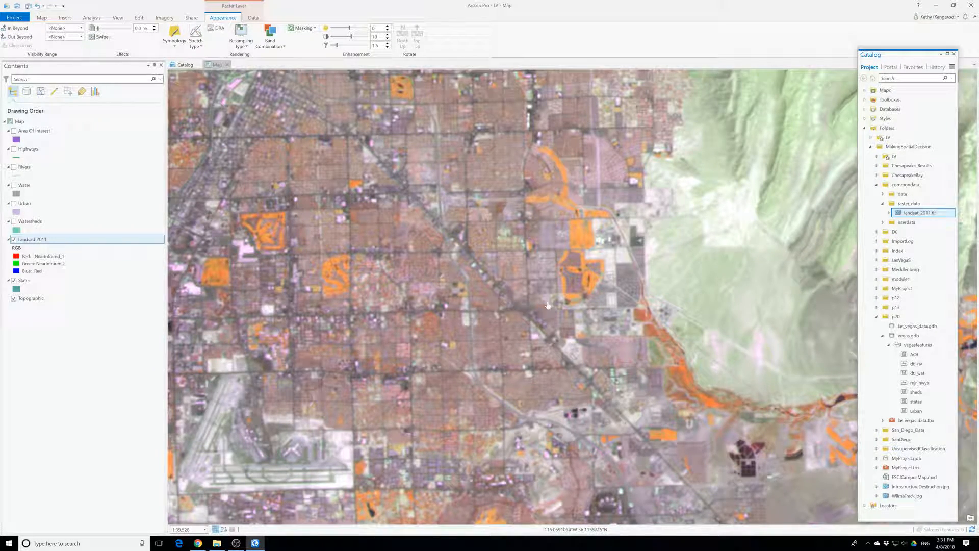
Step: Locate "lake mead" on the map and zoom to the first Lake Mead, Nevada result
scroll(538, 293, "down", 4)
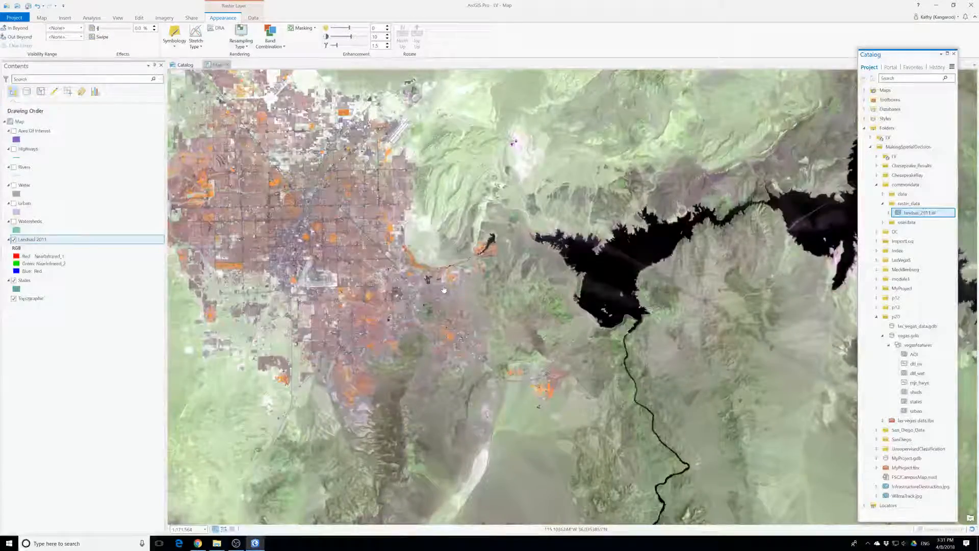
scroll(618, 274, "down", 3)
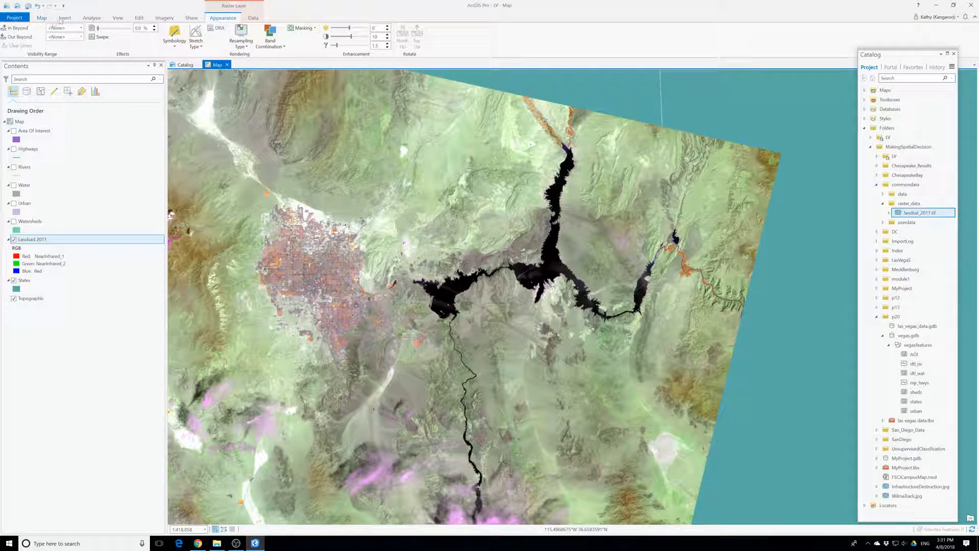
left_click(42, 18)
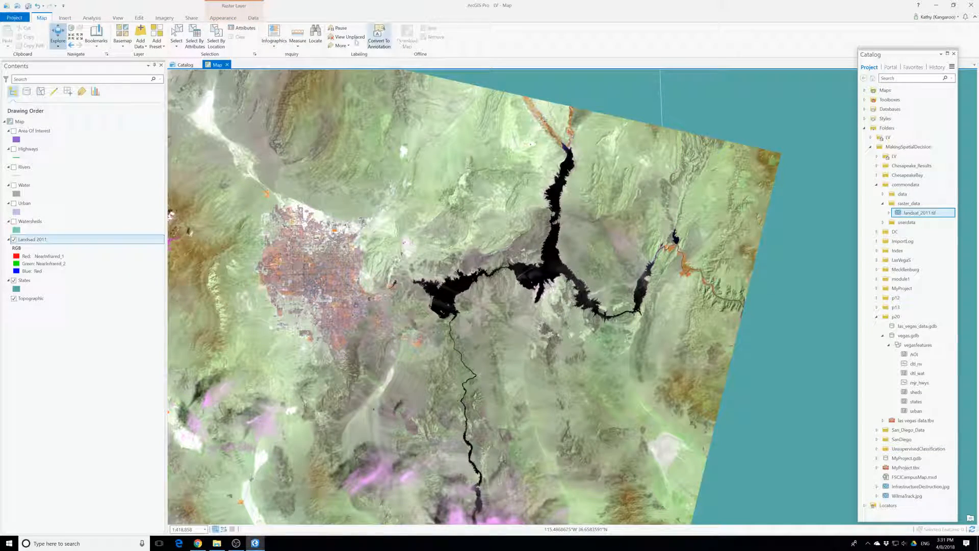
left_click(319, 36)
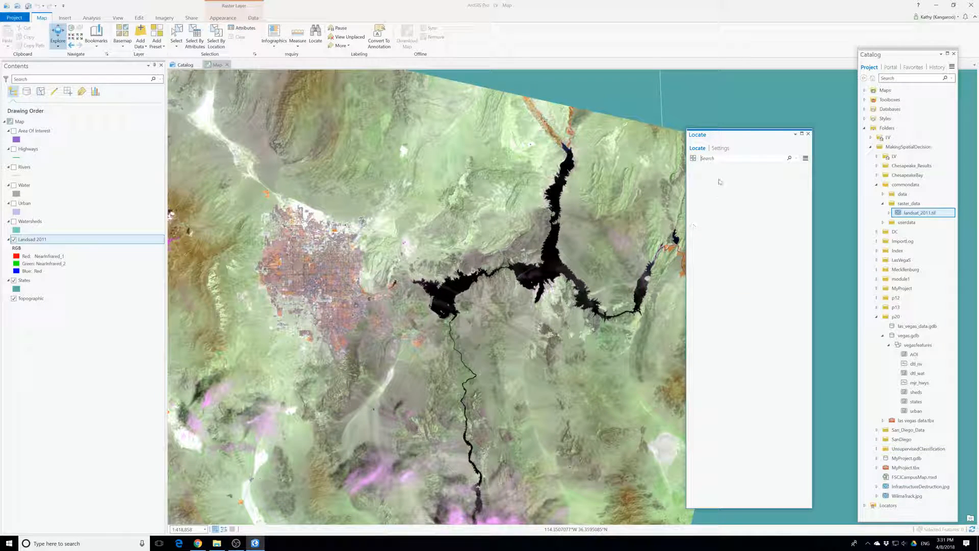
left_click(711, 157)
type("lak")
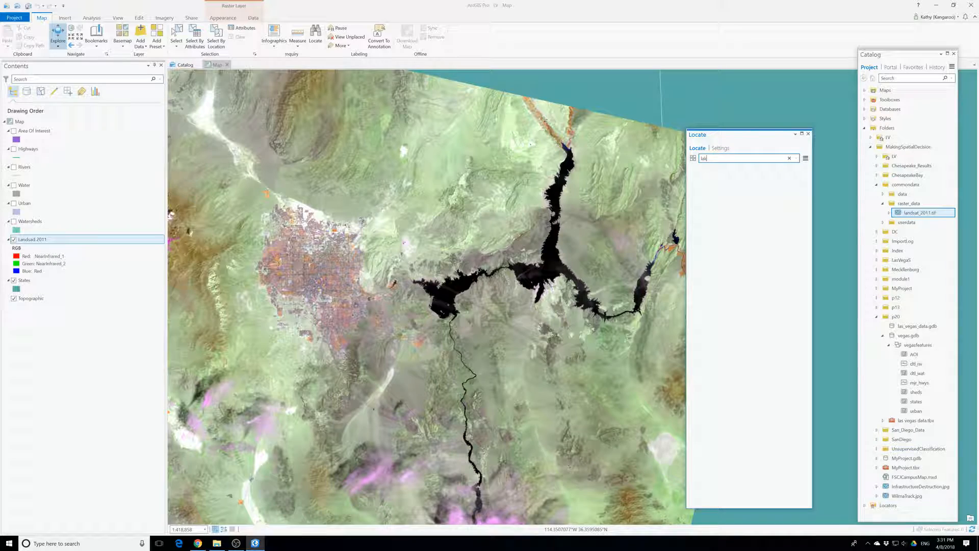
type("e mead")
key("Return")
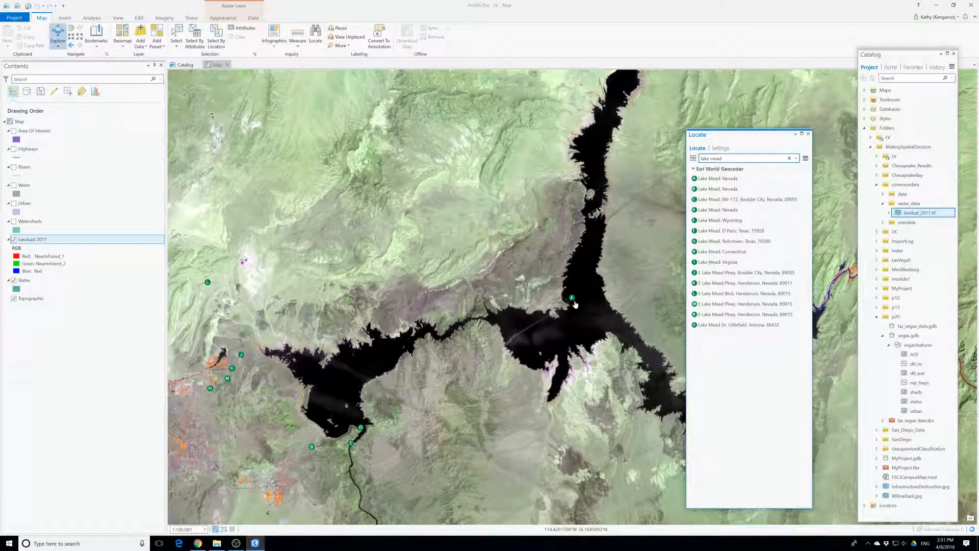
left_click(693, 179)
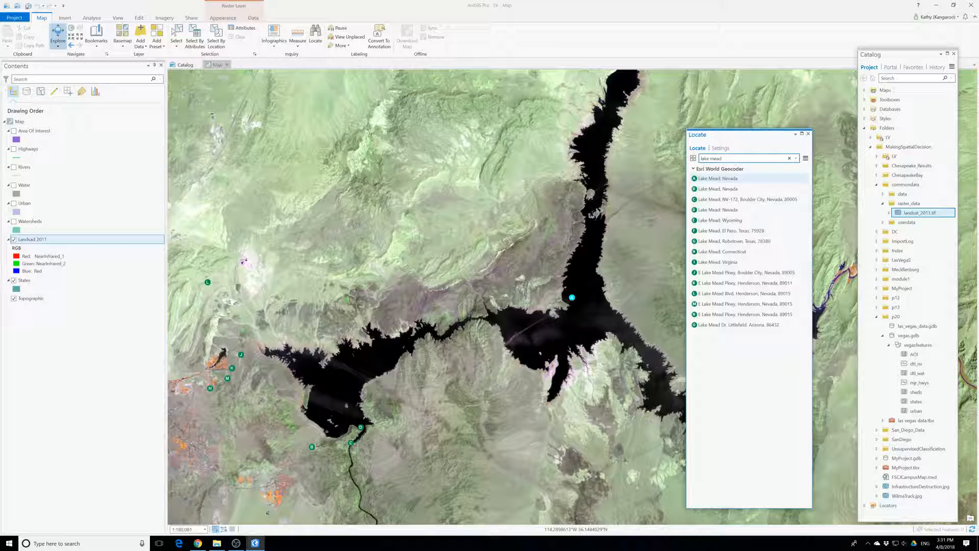
right_click(715, 179)
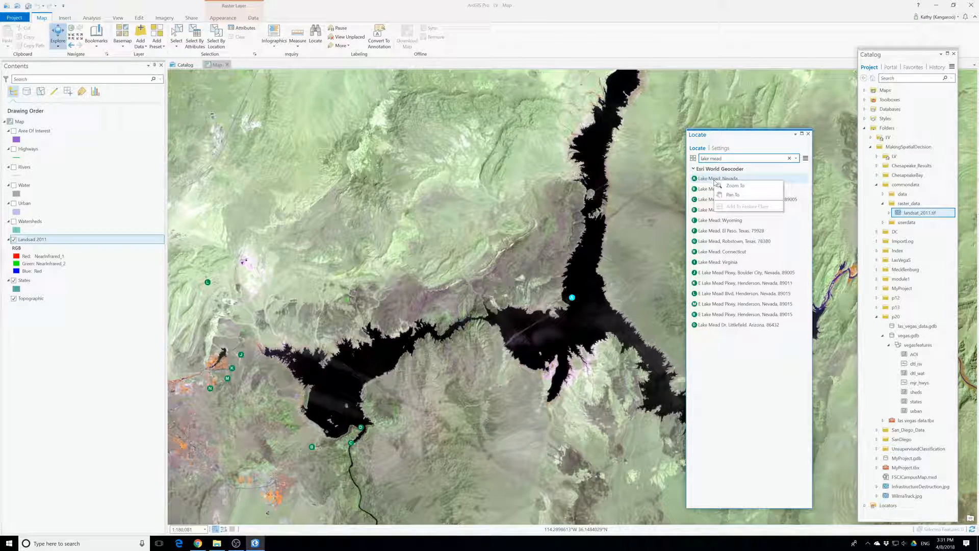
left_click(733, 186)
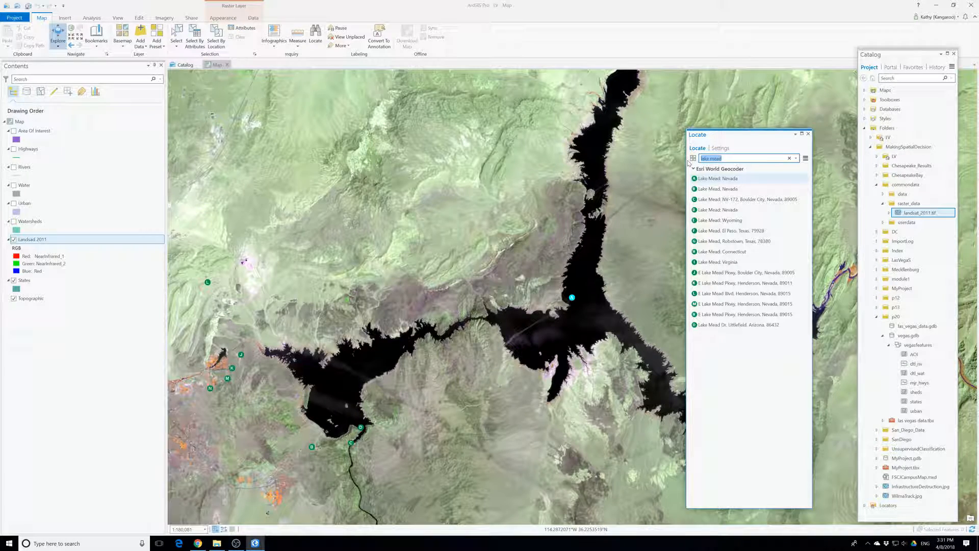
Step: Locate "lake mohave" and view its position relative to the Landsat image
type("mohave")
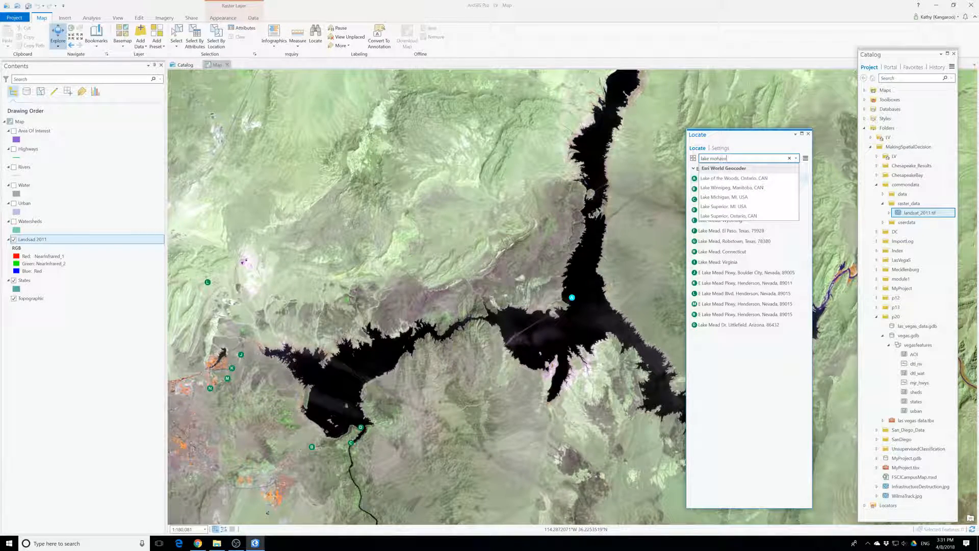
key("Return")
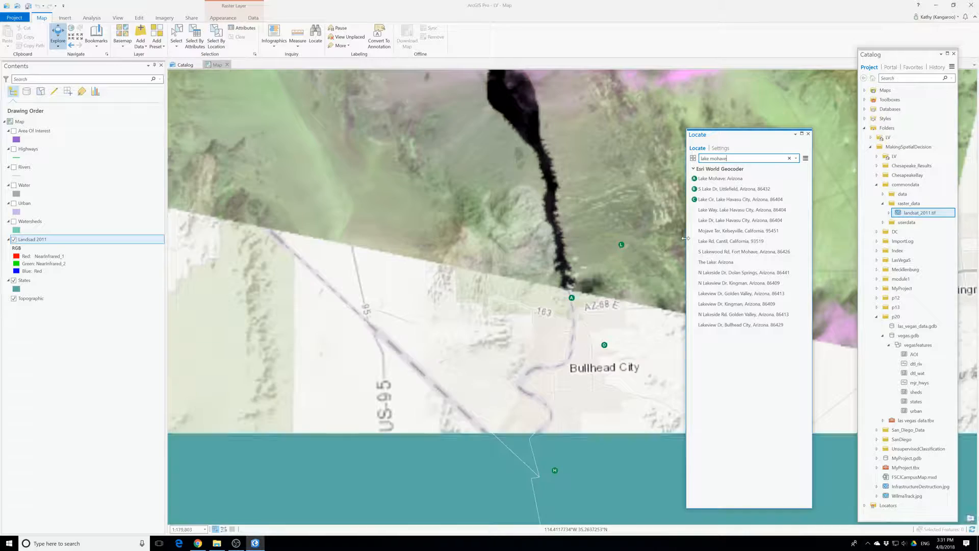
scroll(596, 334, "down", 3)
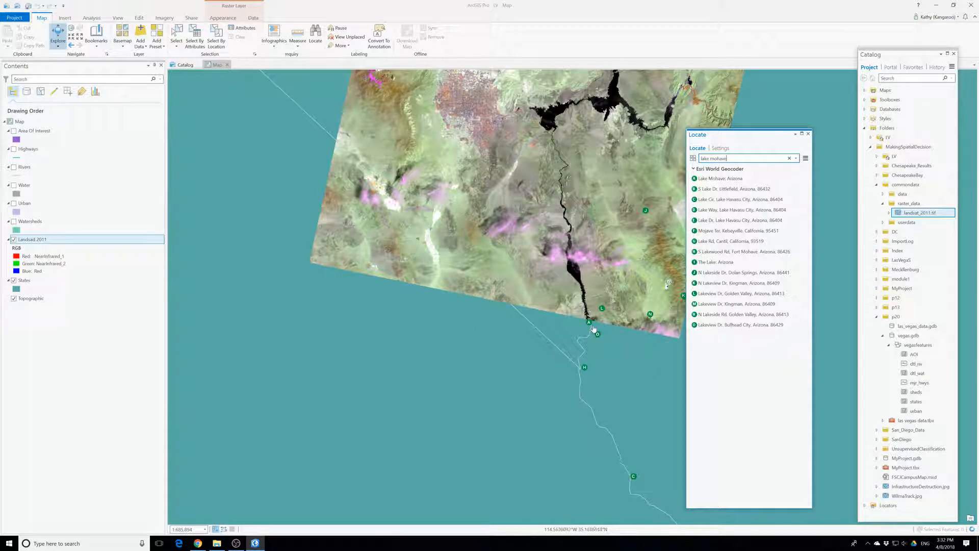
Step: Locate the Las Vegas airport using the suggested LAS match and examine it within the surrounding city on the Landsat image
left_click_drag(727, 159, 680, 160)
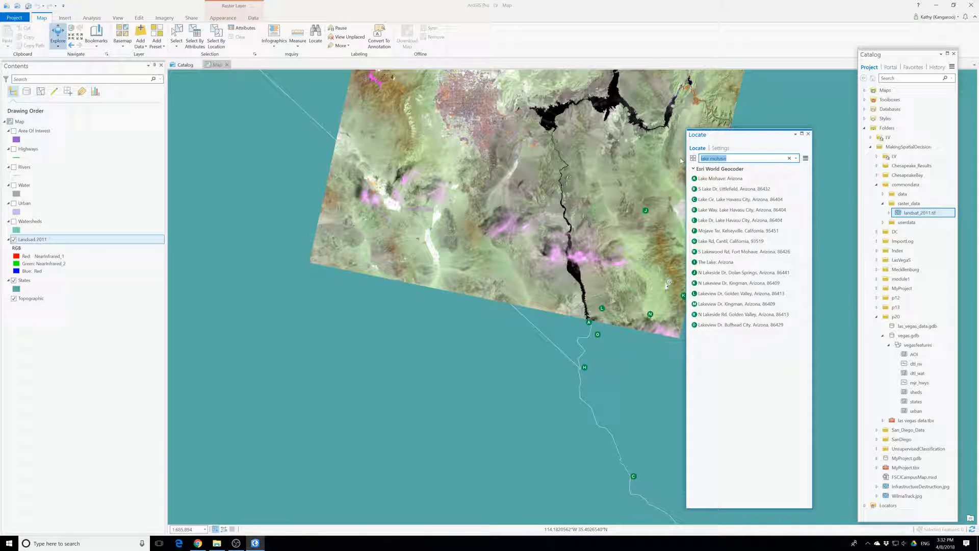
type("airpor")
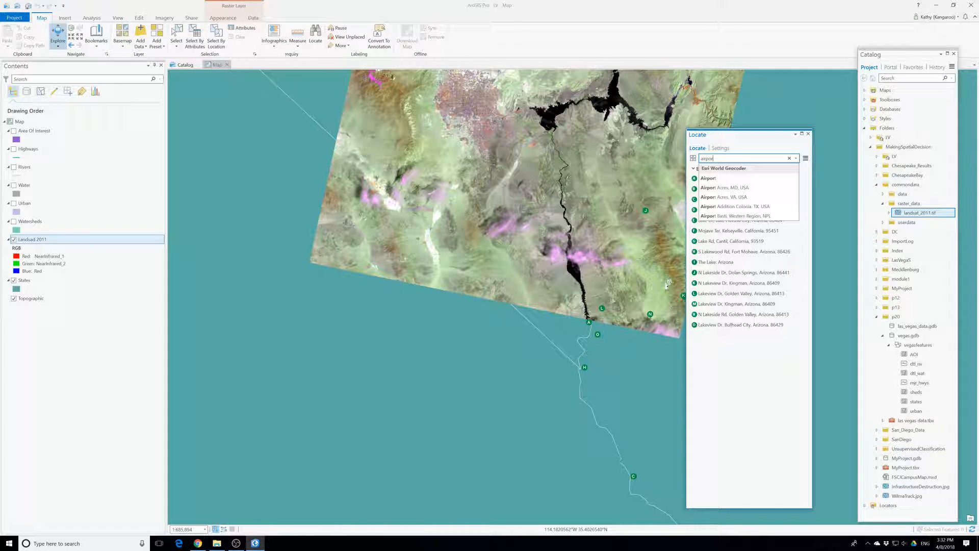
scroll(552, 297, "down", 3)
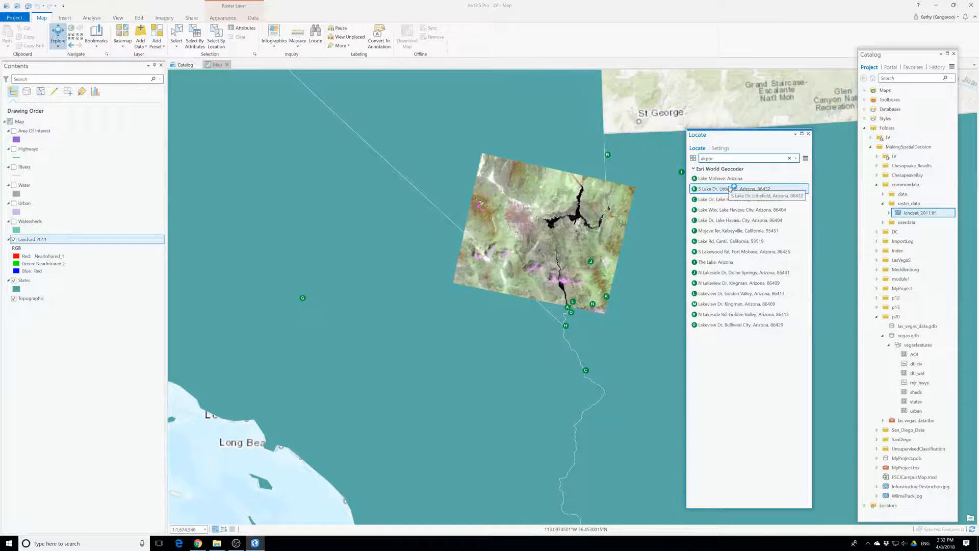
type("t las v")
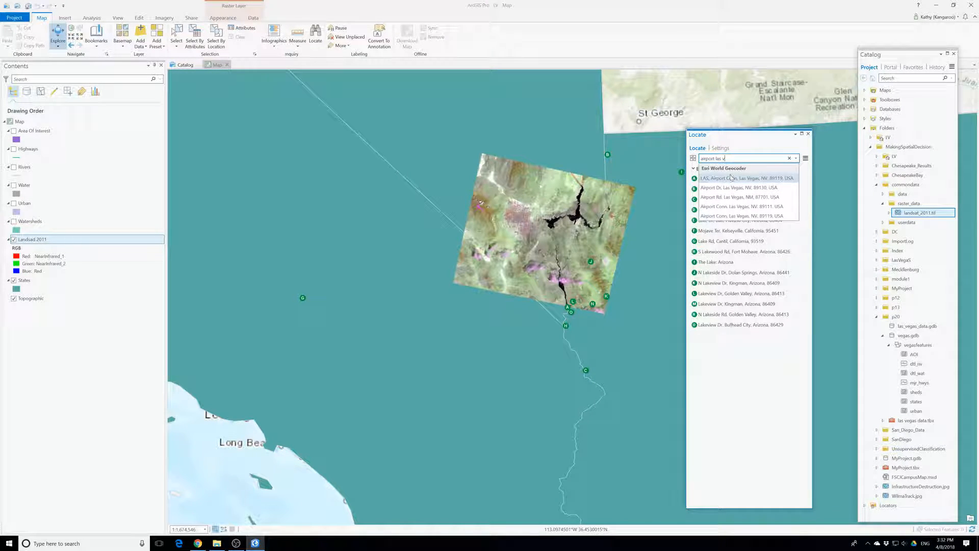
left_click(731, 178)
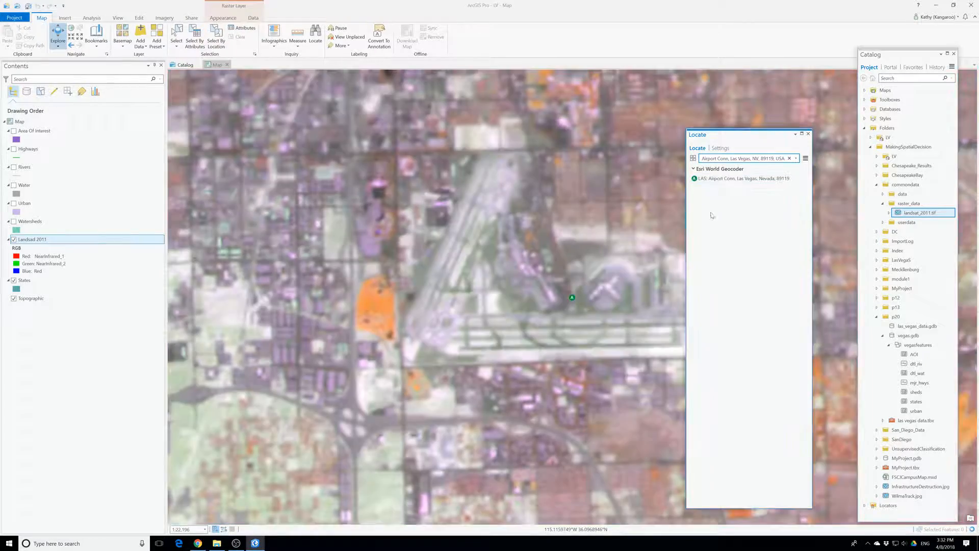
scroll(525, 337, "down", 6)
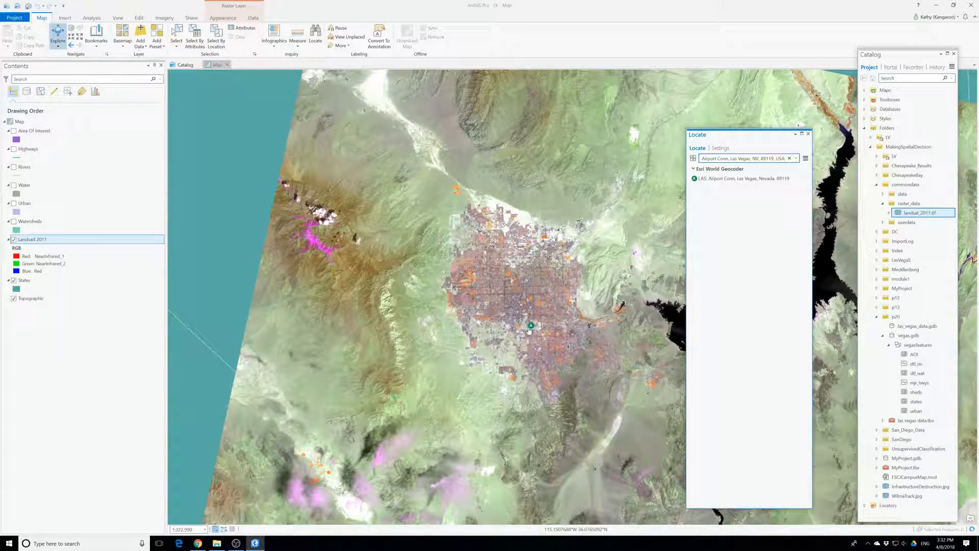
scroll(528, 331, "up", 4)
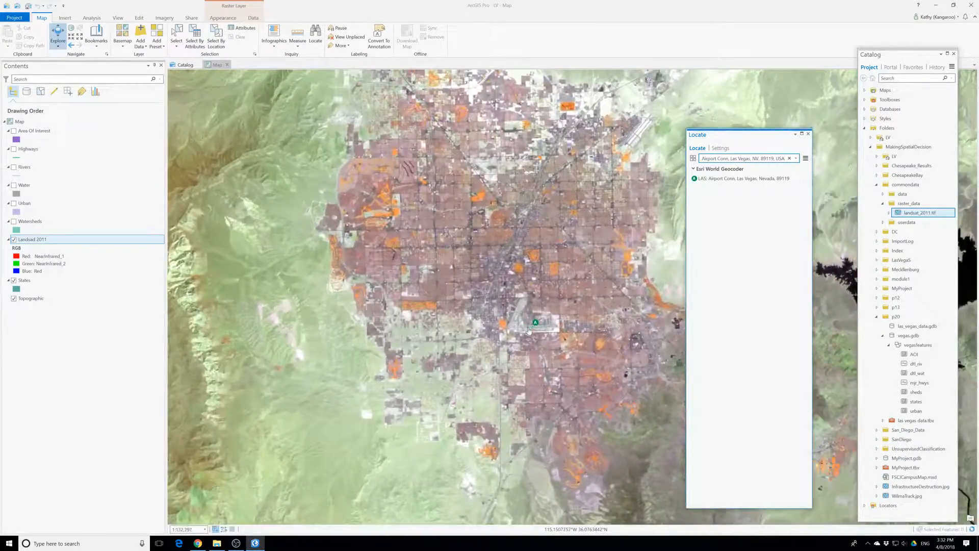
scroll(529, 335, "up", 3)
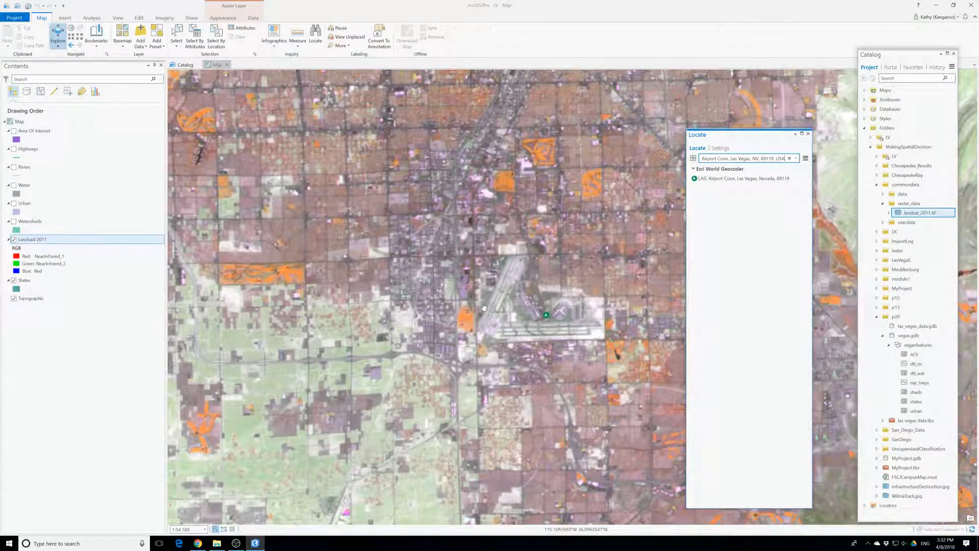
Step: Locate "grand canyon" and view the Arizona results relative to the Landsat image at a regional scale
scroll(510, 325, "down", 4)
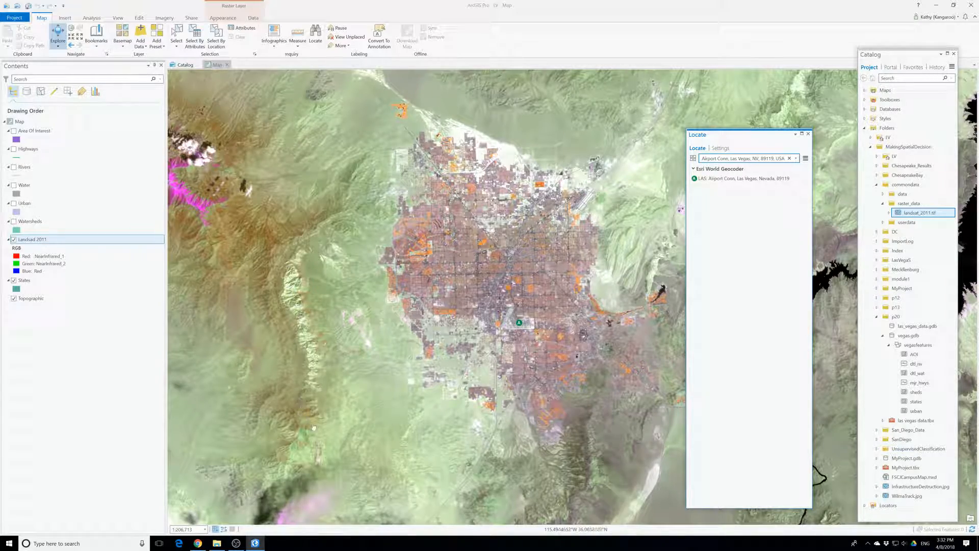
scroll(471, 404, "down", 3)
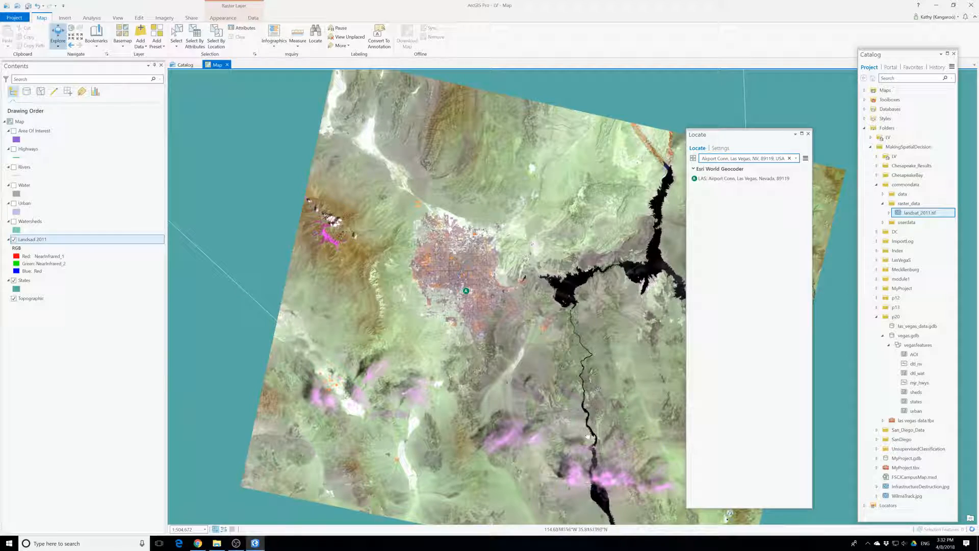
scroll(535, 427, "down", 3)
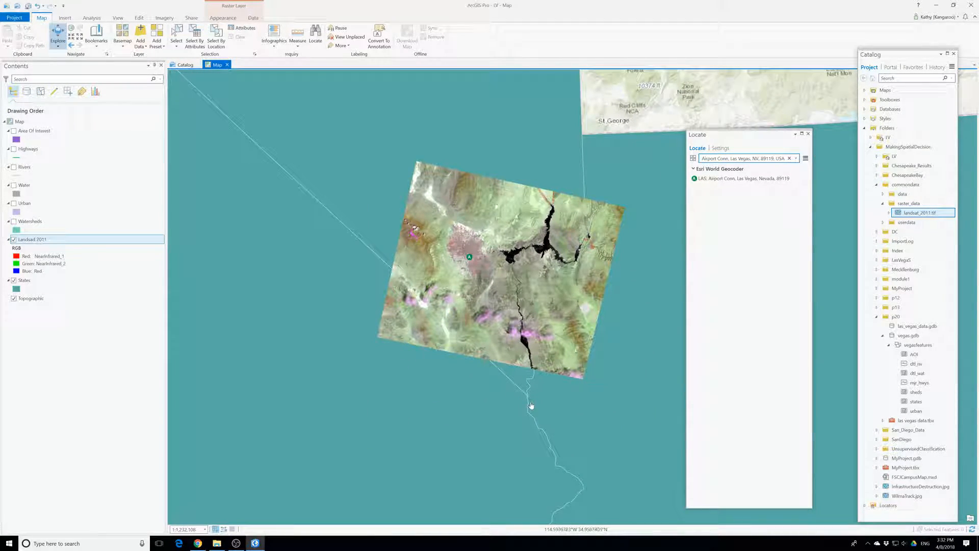
left_click(756, 166)
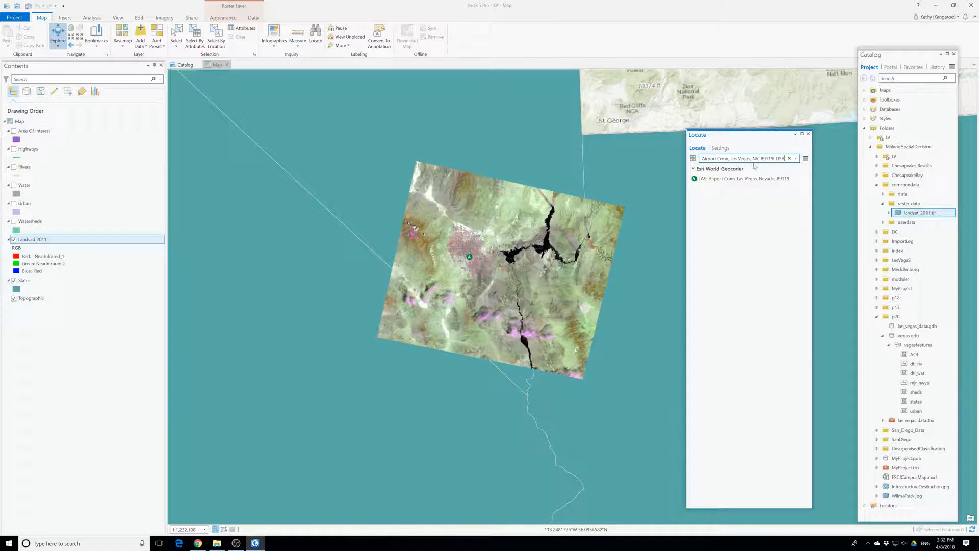
key("ctrl+a")
type("gra")
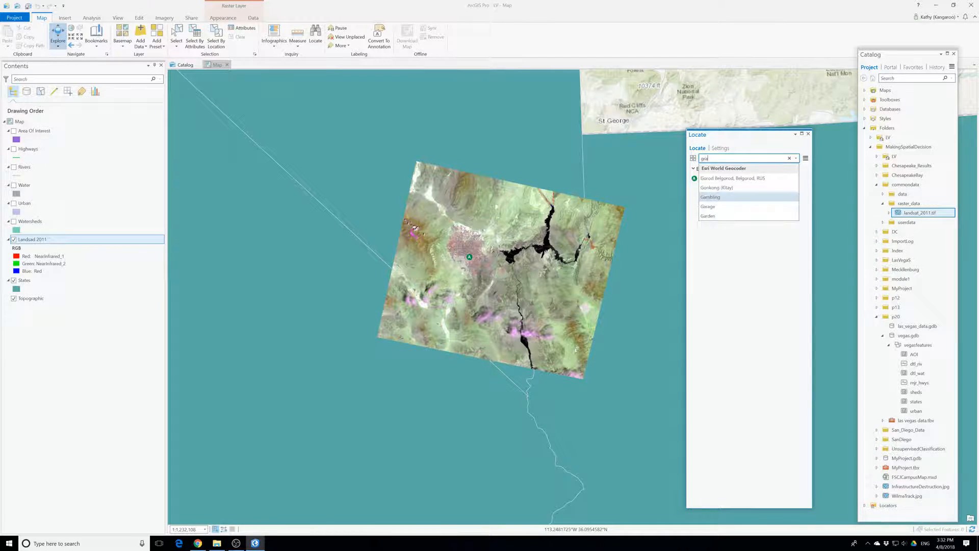
type("nd ca")
key("Return")
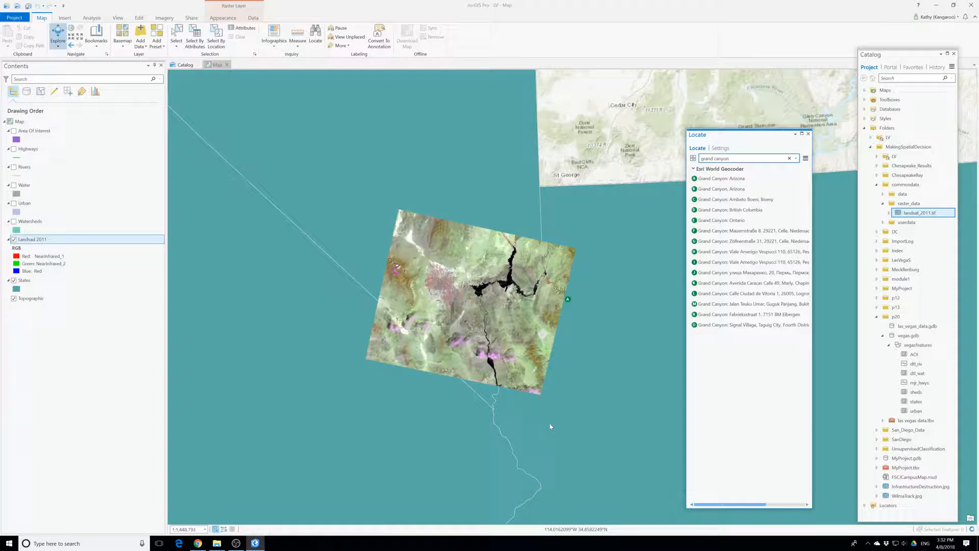
scroll(550, 427, "down", 4)
scroll(550, 427, "down", 5)
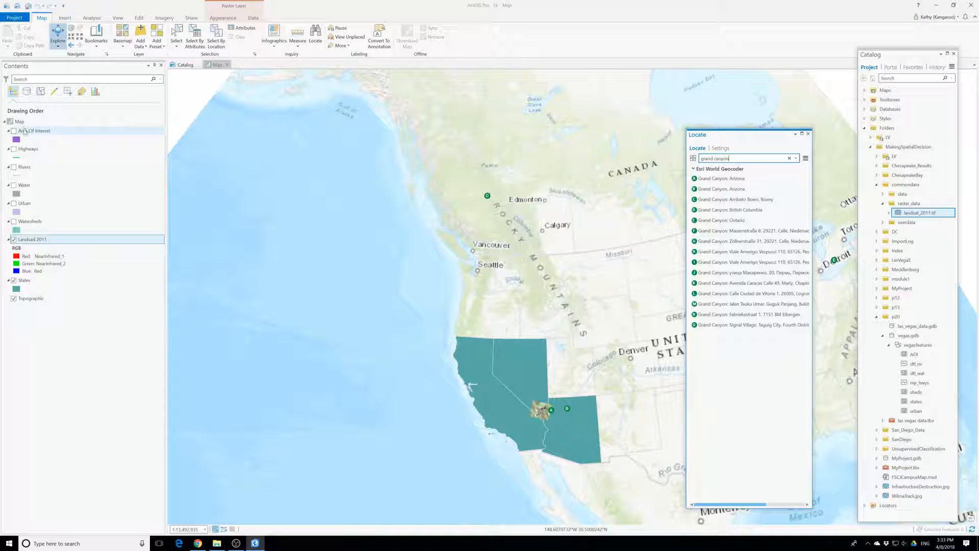
Step: Set the States layer's fill to no color and examine the Grand Canyon location beside the Landsat image's eastern edge
right_click(16, 289)
left_click(41, 299)
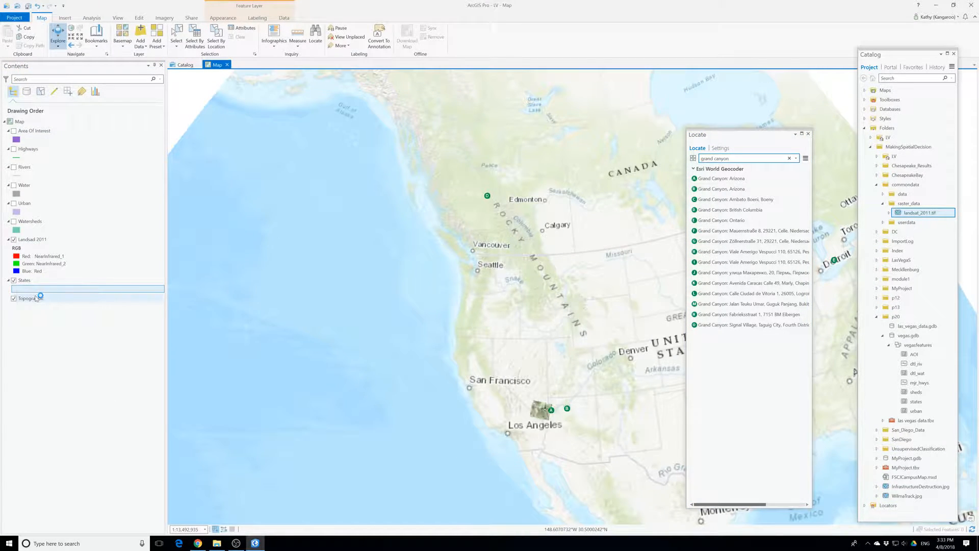
scroll(586, 428, "up", 6)
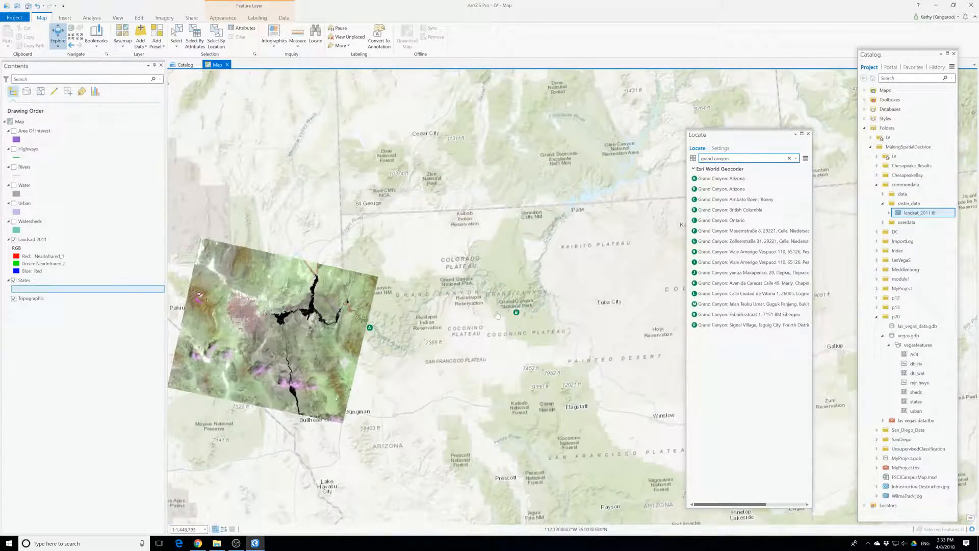
left_click_drag(502, 312, 575, 322)
left_click_drag(478, 356, 546, 350)
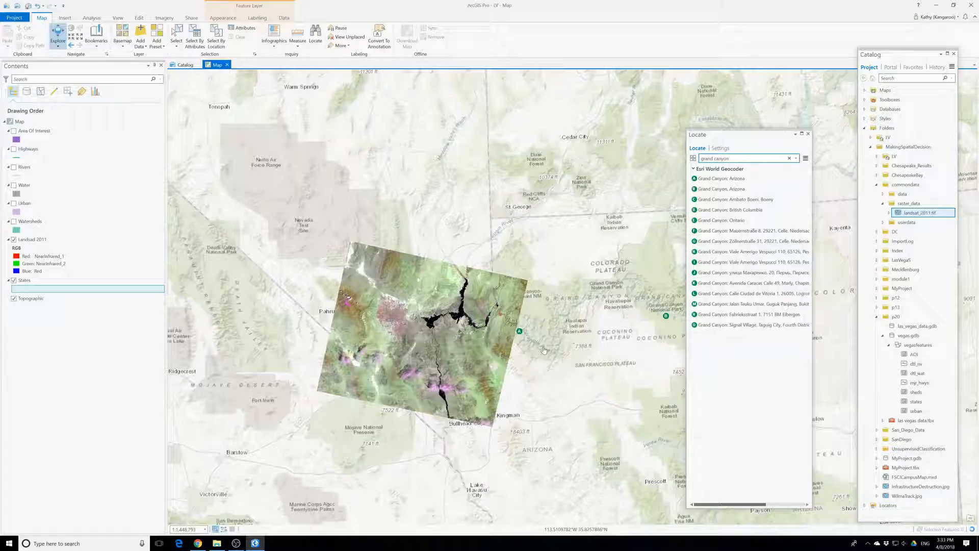
scroll(513, 338, "up", 1)
scroll(513, 339, "up", 3)
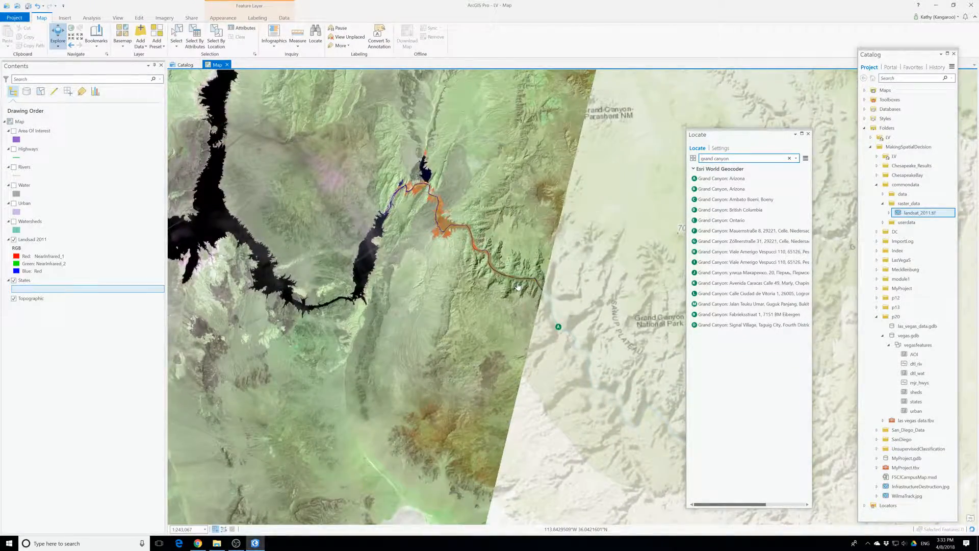
scroll(517, 286, "down", 5)
scroll(475, 436, "up", 3)
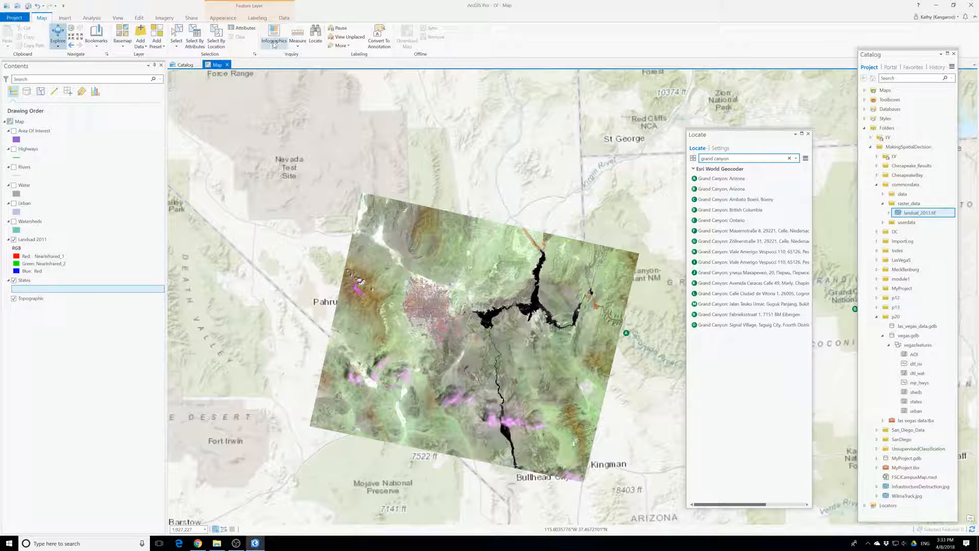
Step: Compare the custom 432 and 742 band combinations on the Landsat 2011 layer and leave 432 applied
left_click(222, 18)
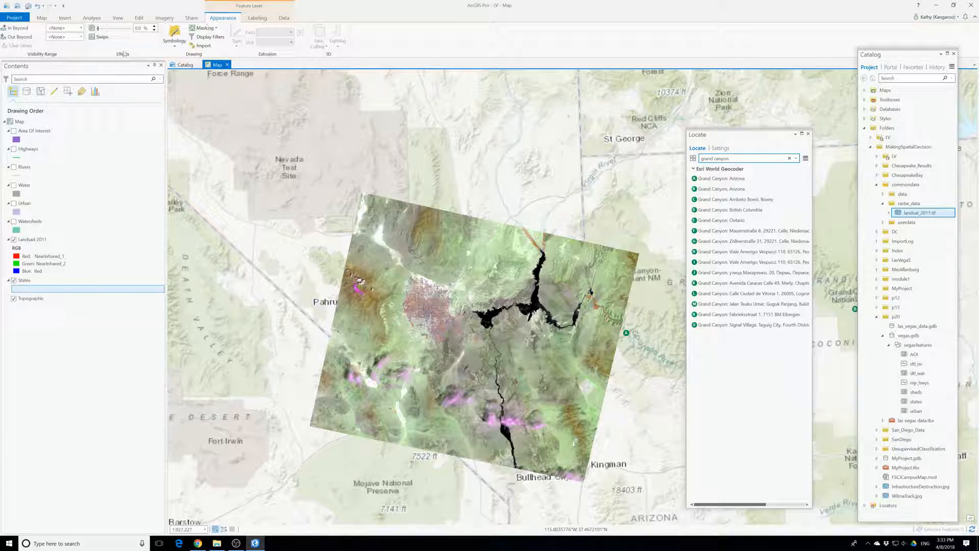
left_click(31, 240)
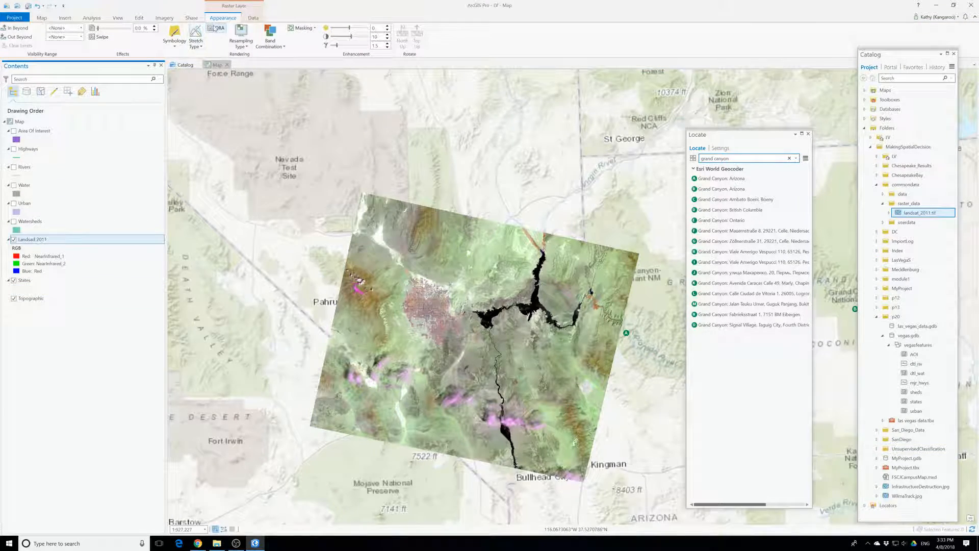
left_click(270, 37)
left_click(284, 174)
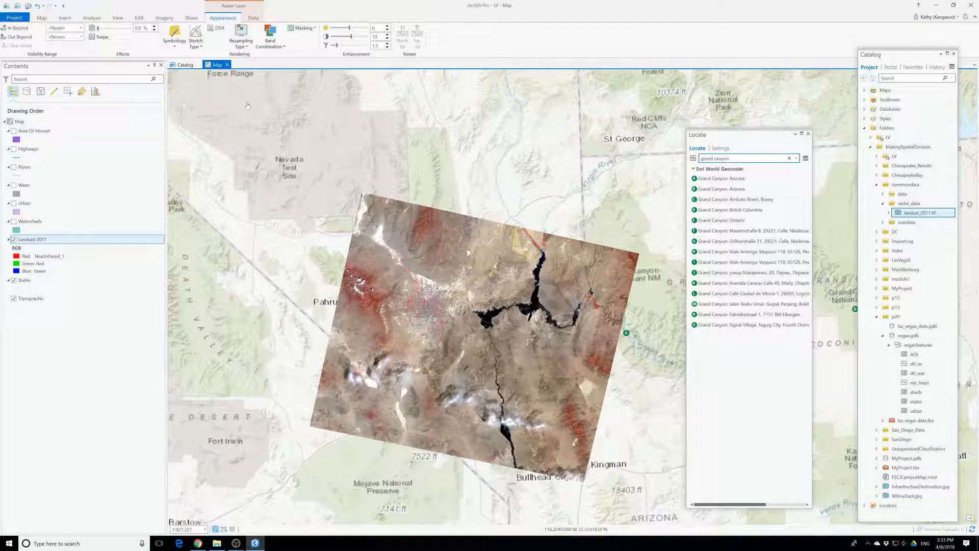
left_click(271, 37)
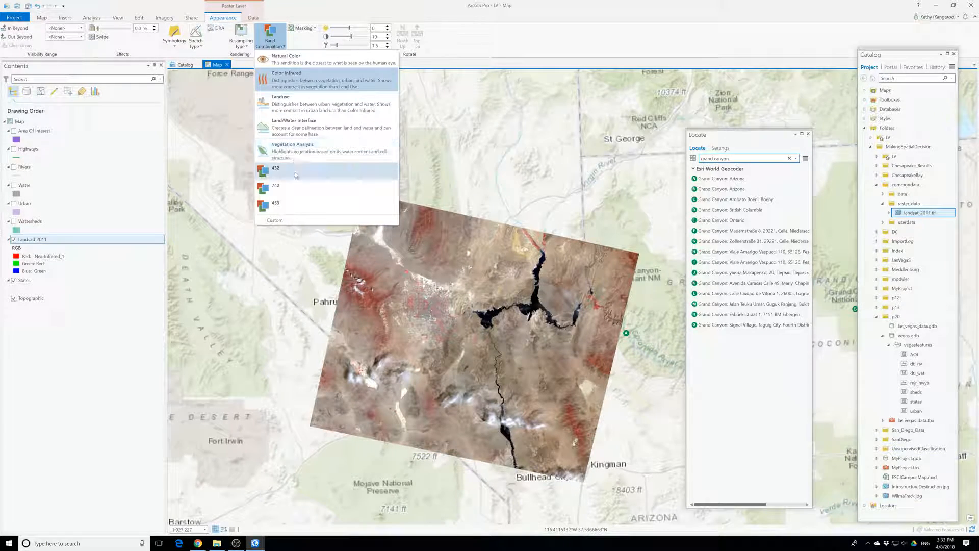
left_click(294, 188)
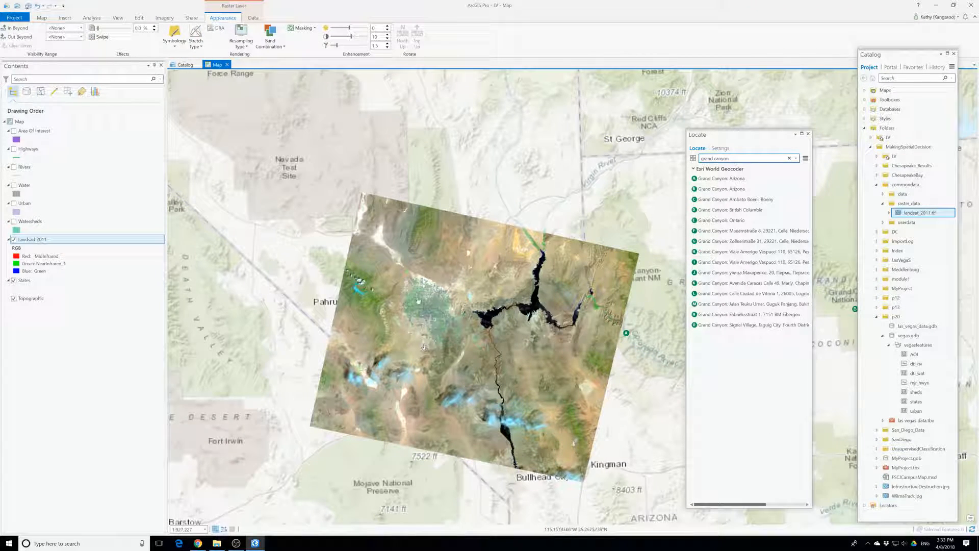
left_click(270, 37)
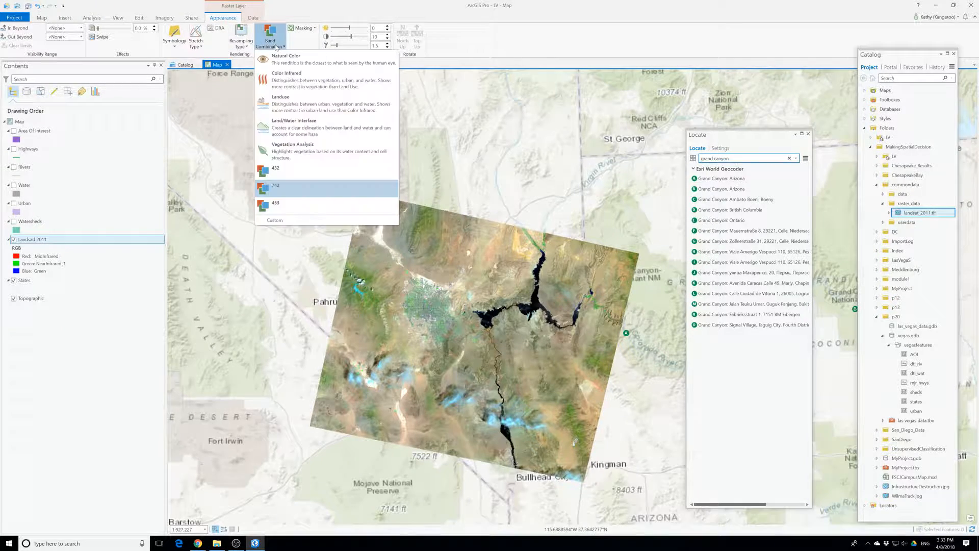
left_click(289, 175)
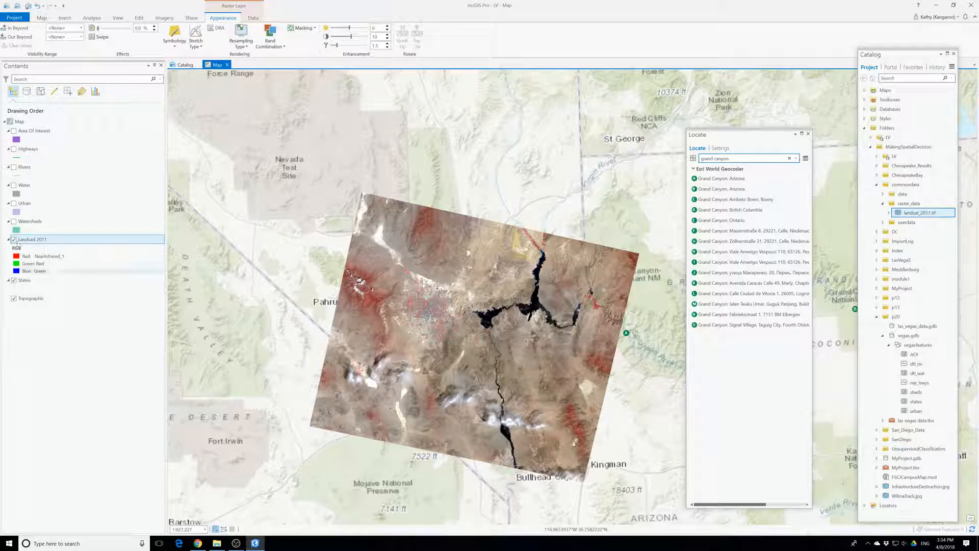
Step: Show the Water and Watersheds layers over the Landsat image, previewing Urban and Rivers but leaving both hidden
left_click(13, 203)
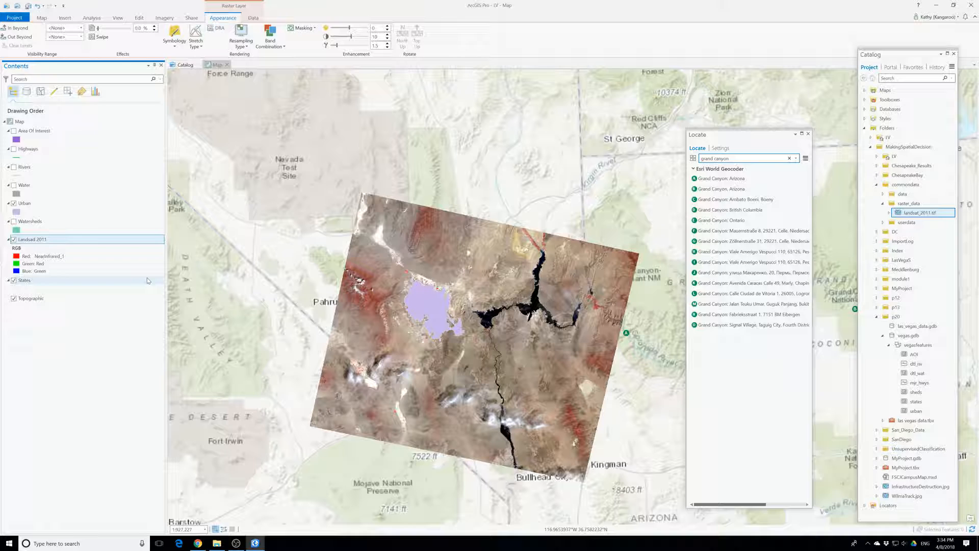
left_click(14, 185)
left_click(14, 167)
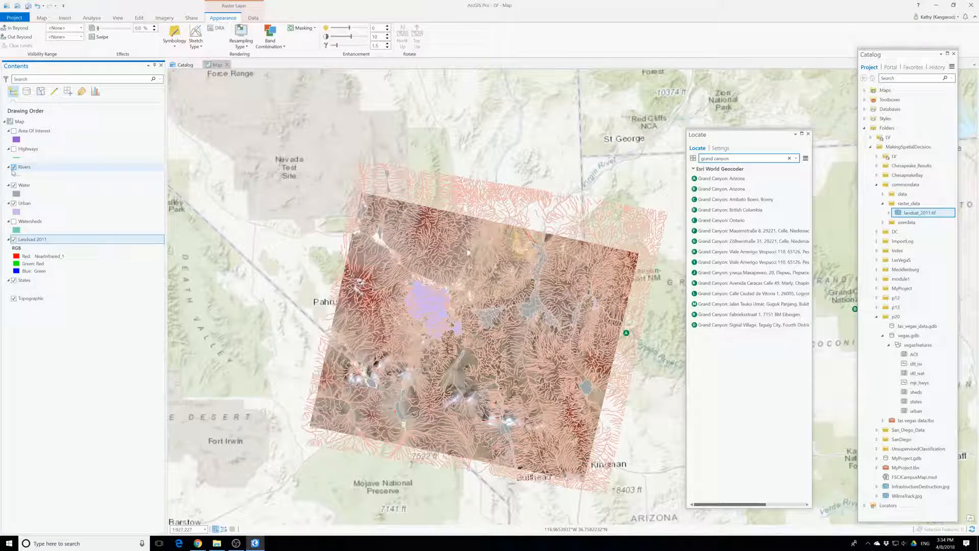
left_click(13, 169)
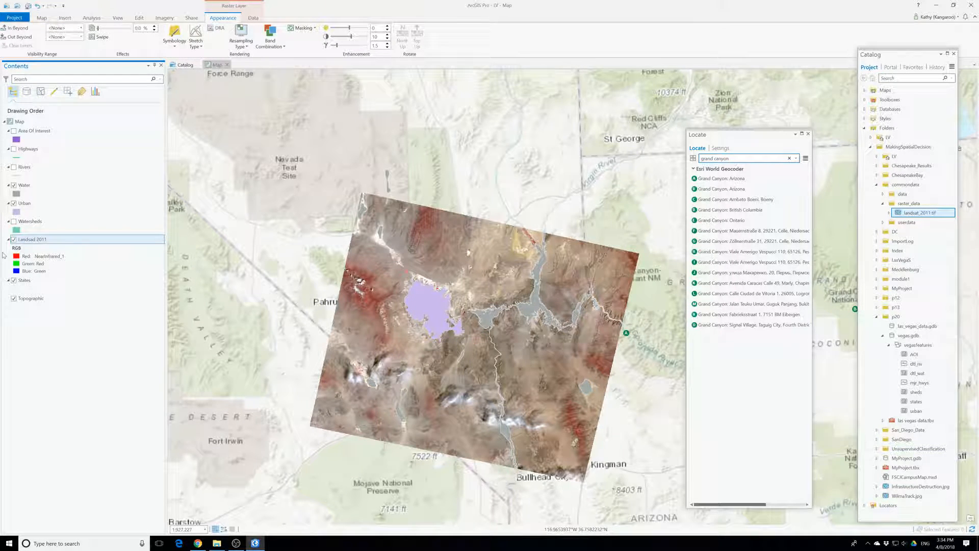
left_click(14, 222)
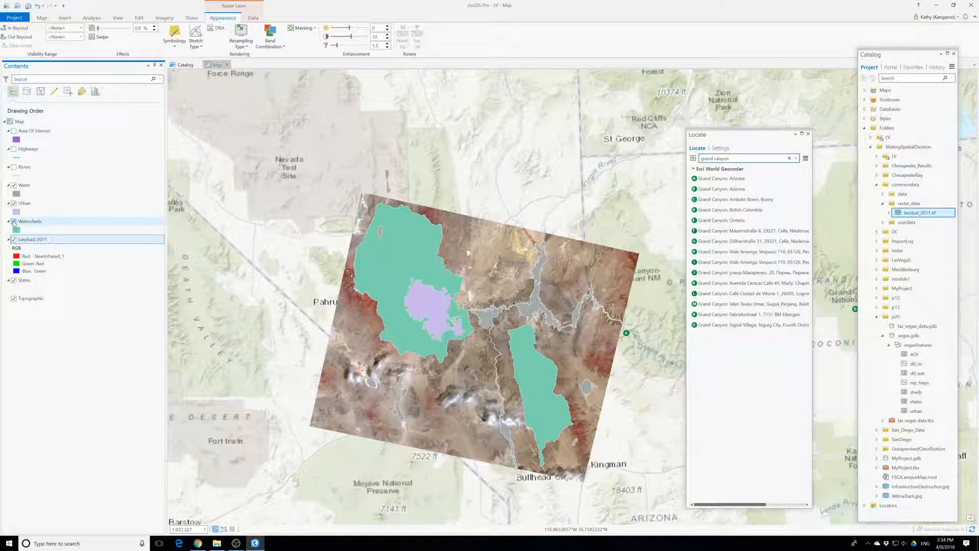
left_click(14, 204)
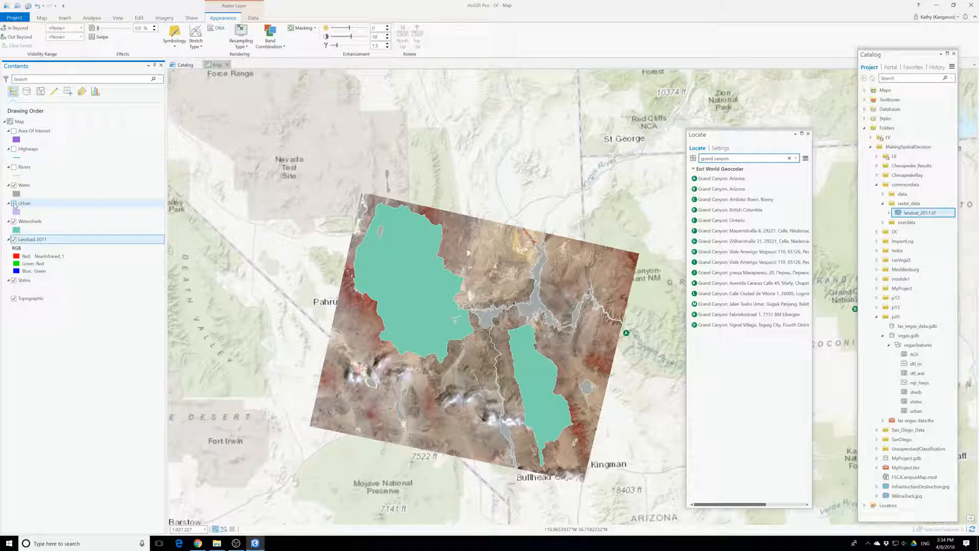
Step: Open the Watersheds layer's polygon symbol properties and set its outline color to red
right_click(17, 232)
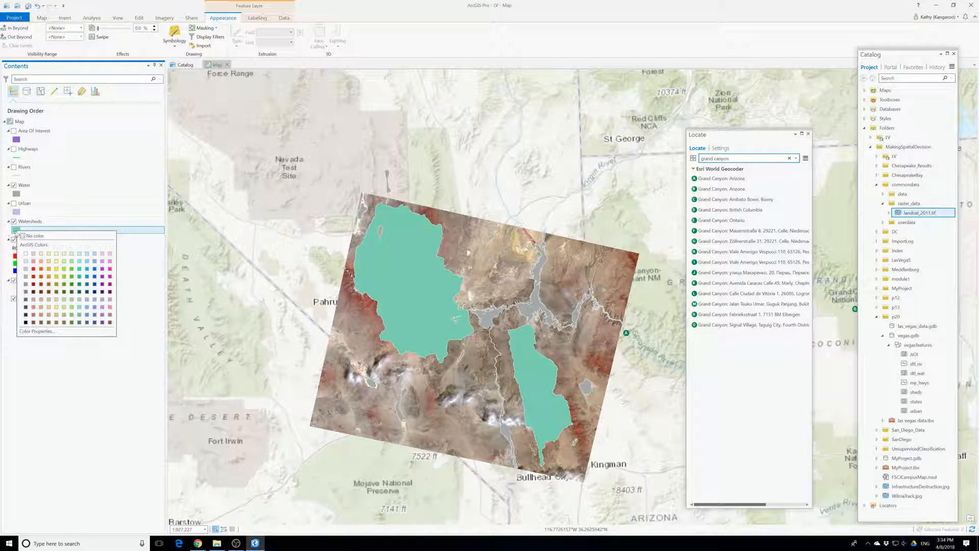
right_click(30, 222)
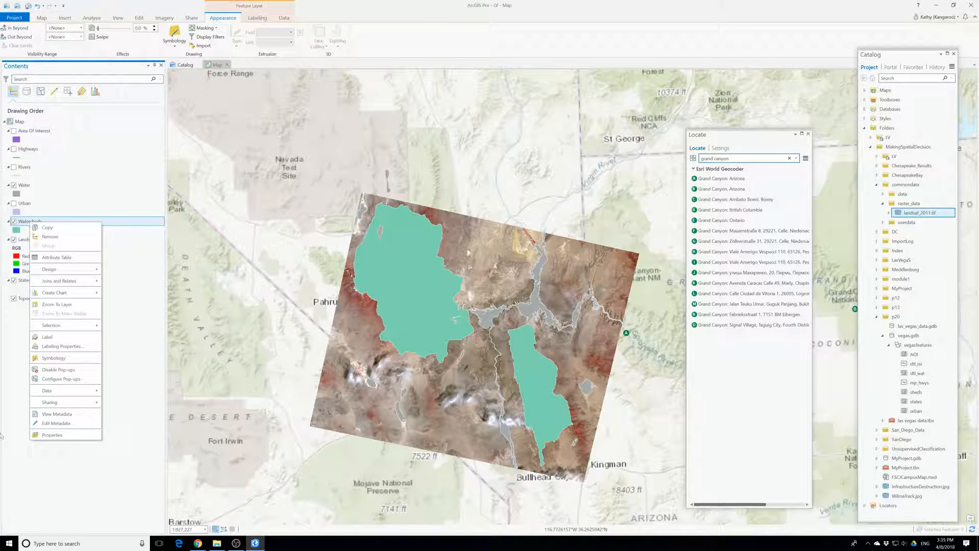
left_click(60, 357)
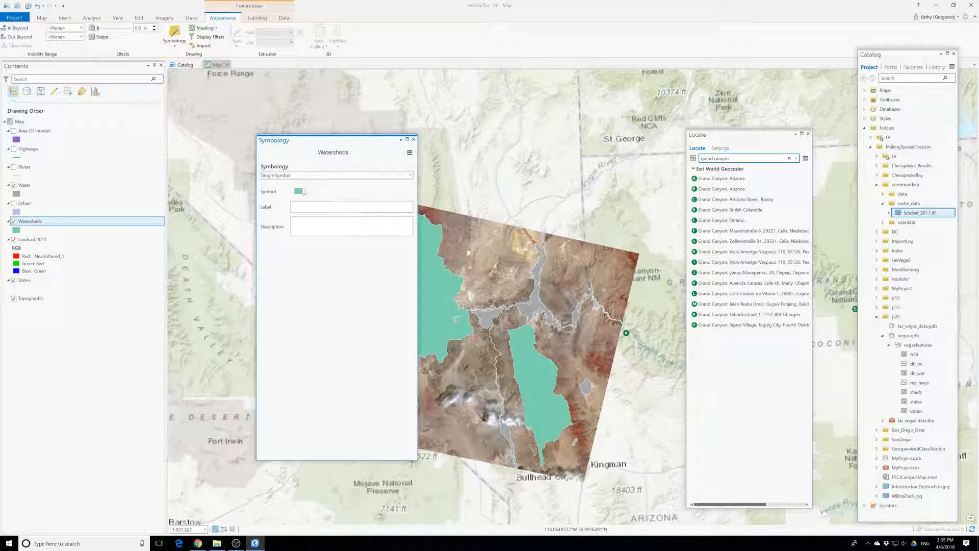
left_click(302, 191)
left_click(294, 163)
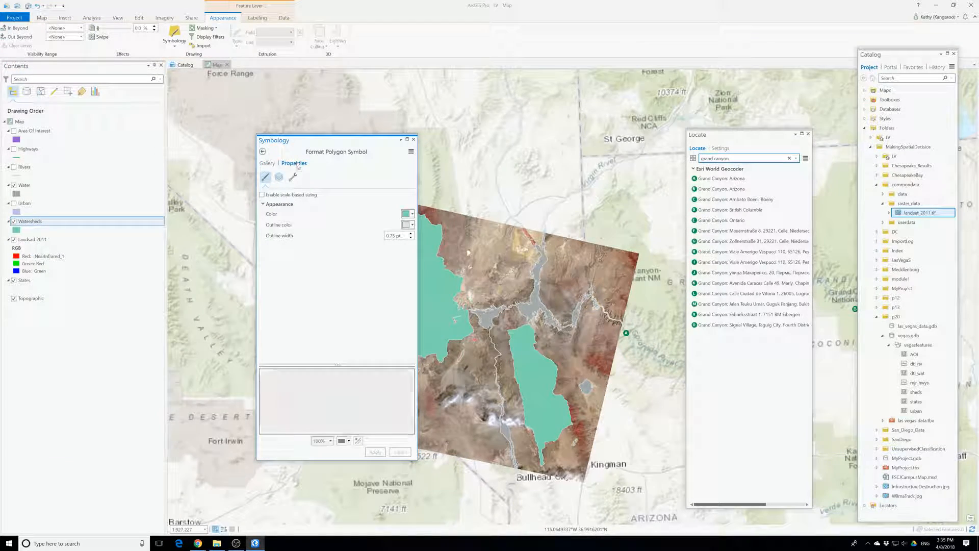
left_click(413, 214)
left_click(409, 258)
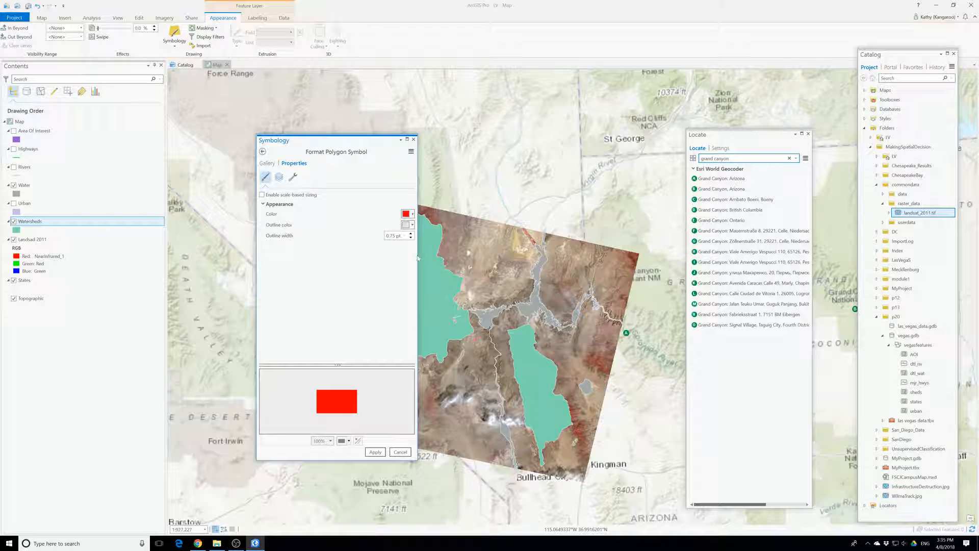
left_click(412, 225)
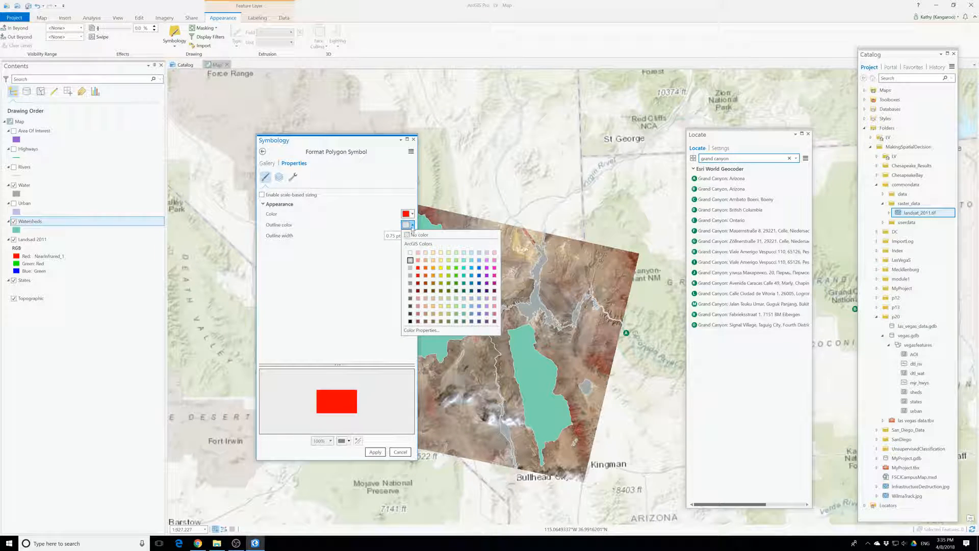
left_click(417, 267)
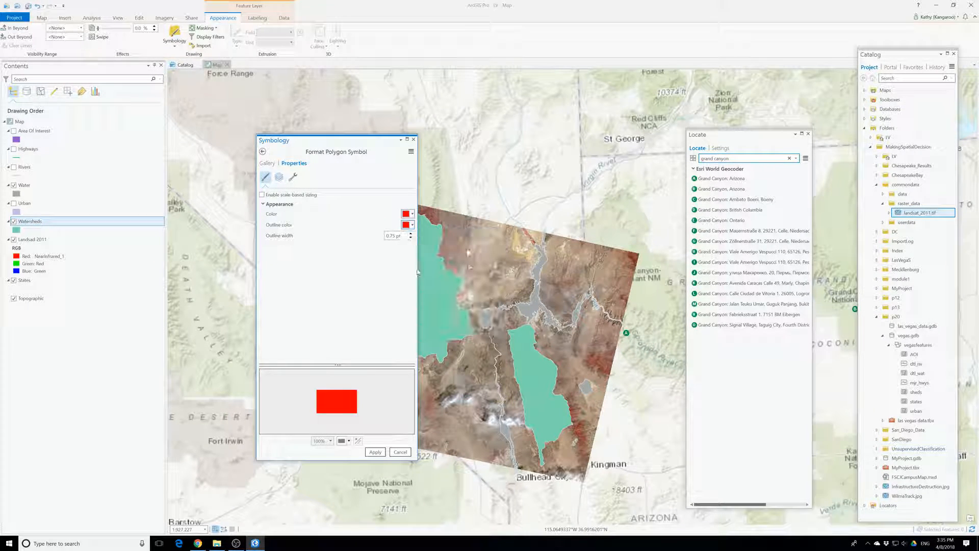
Step: Set the Watersheds symbol to no fill color with a 2.75 pt outline, apply it and close the symbology settings
left_click(412, 215)
left_click(428, 224)
left_click(410, 233)
left_click(411, 233)
left_click(376, 452)
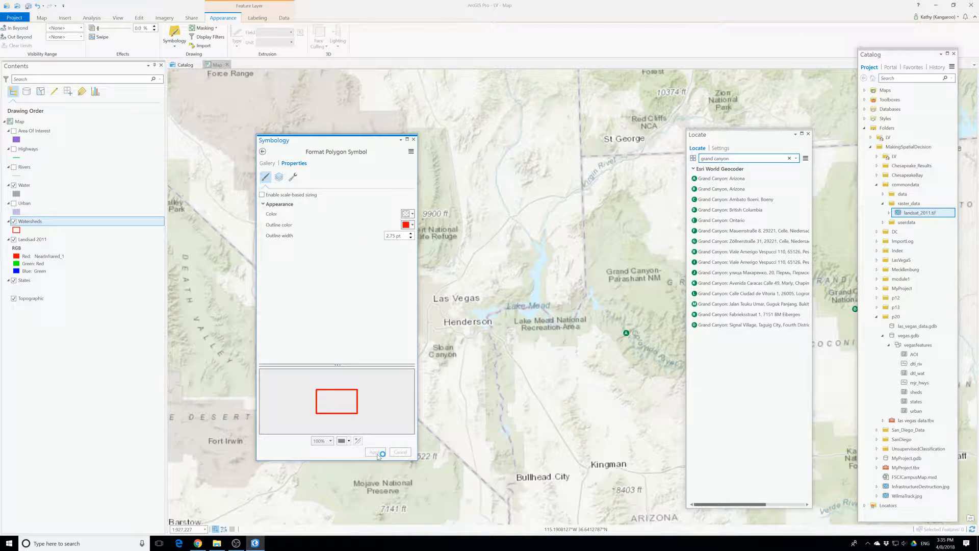
left_click(414, 139)
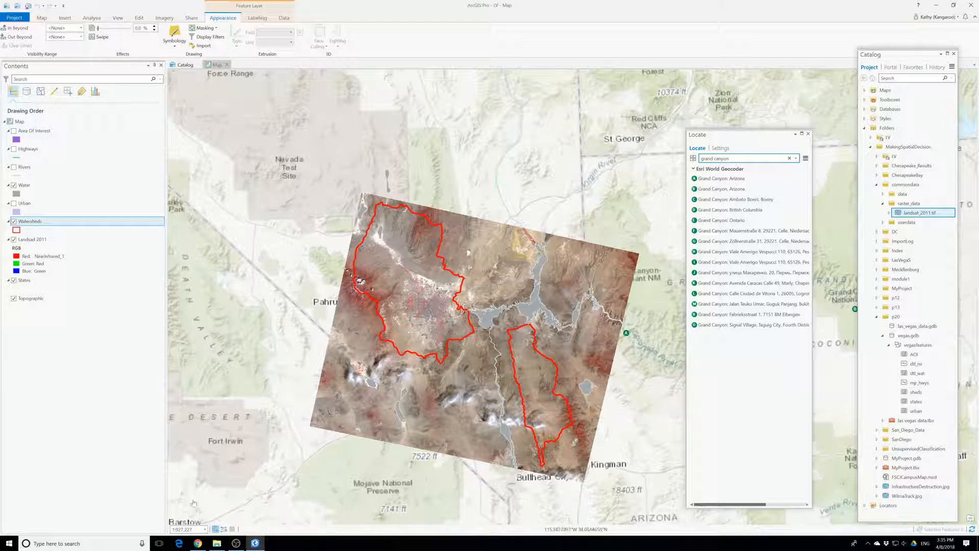
Step: Find the Clip raster function by searching for "clip" and open its parameters for the Landsat 2011 layer
left_click(33, 239)
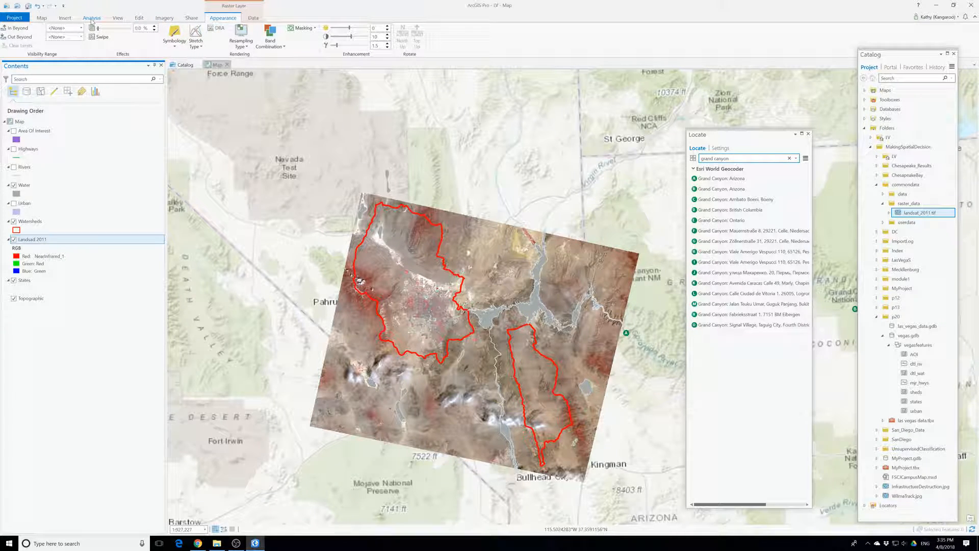
left_click(164, 18)
left_click(78, 35)
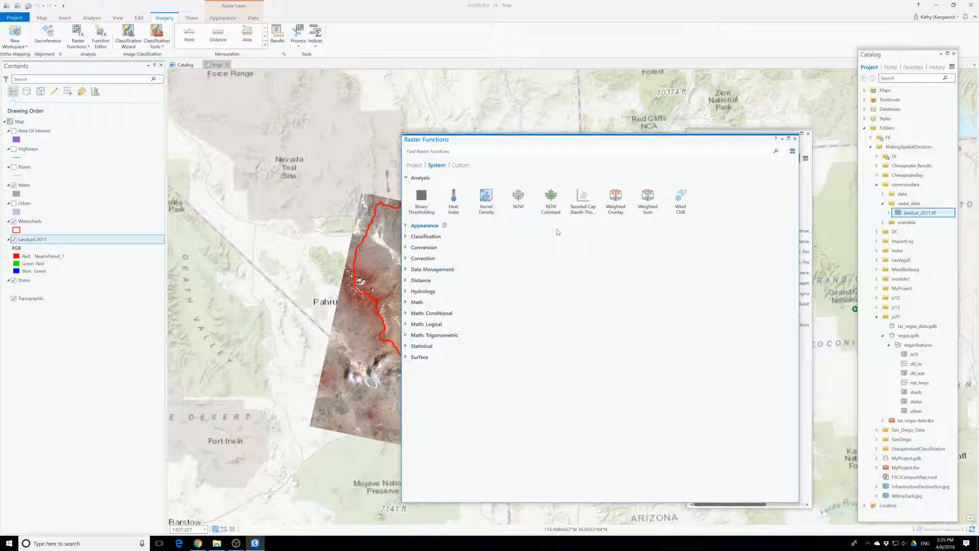
left_click(414, 167)
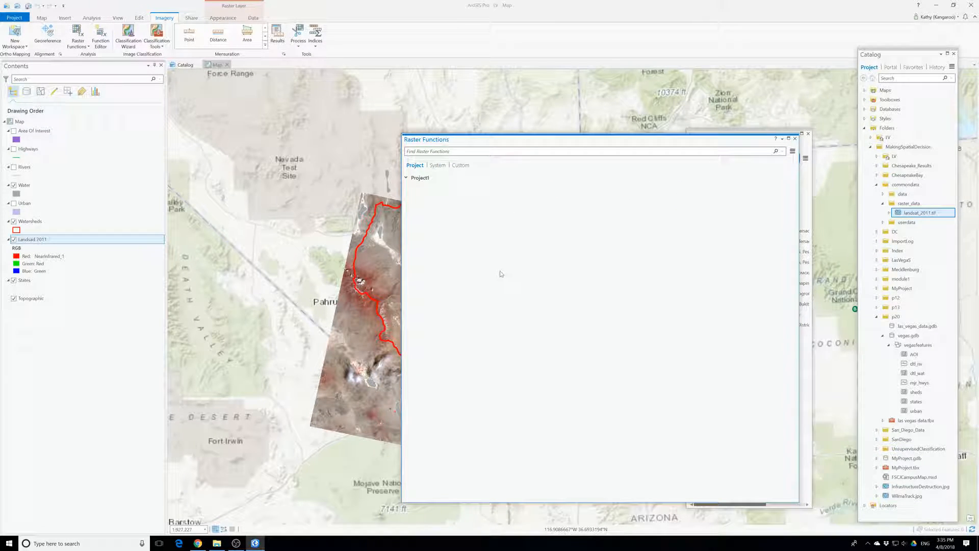
left_click(436, 165)
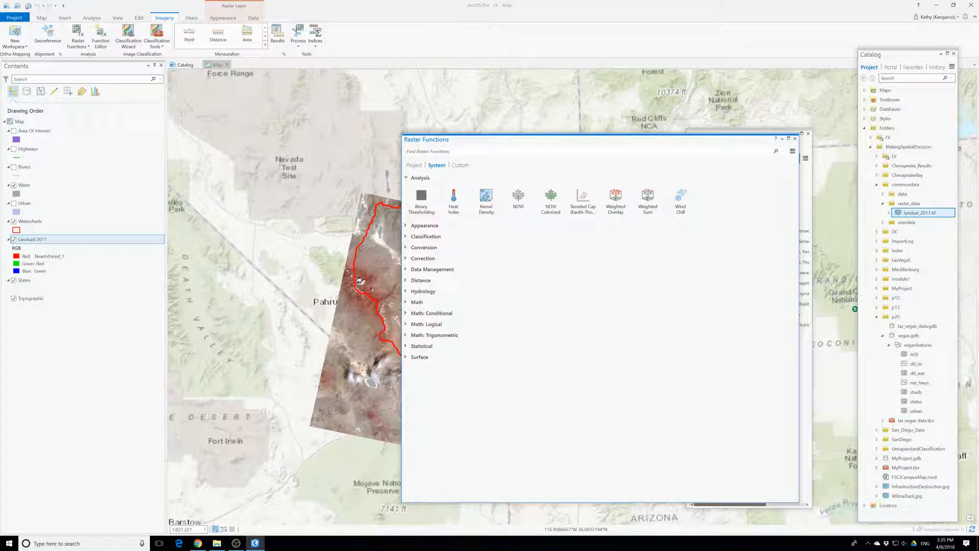
left_click(407, 151)
type("c")
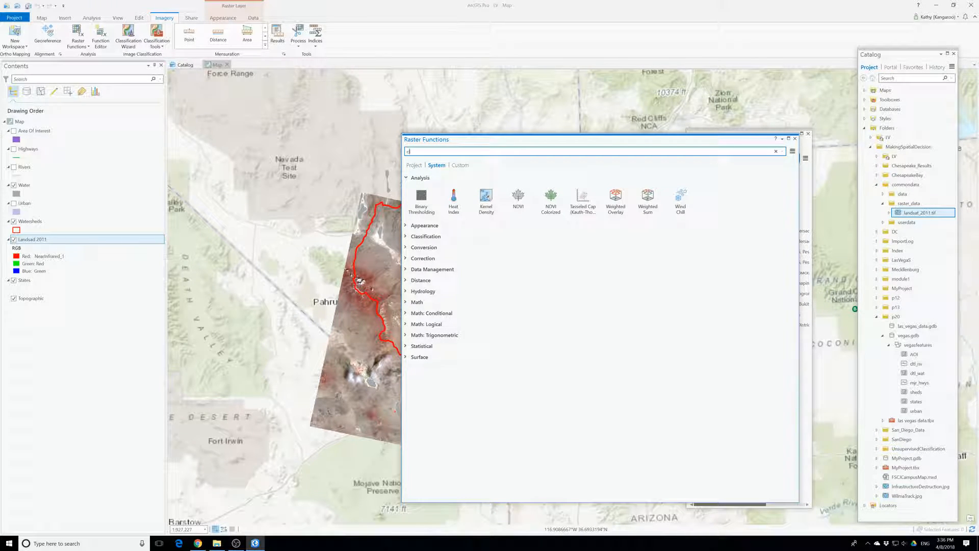
type("lip")
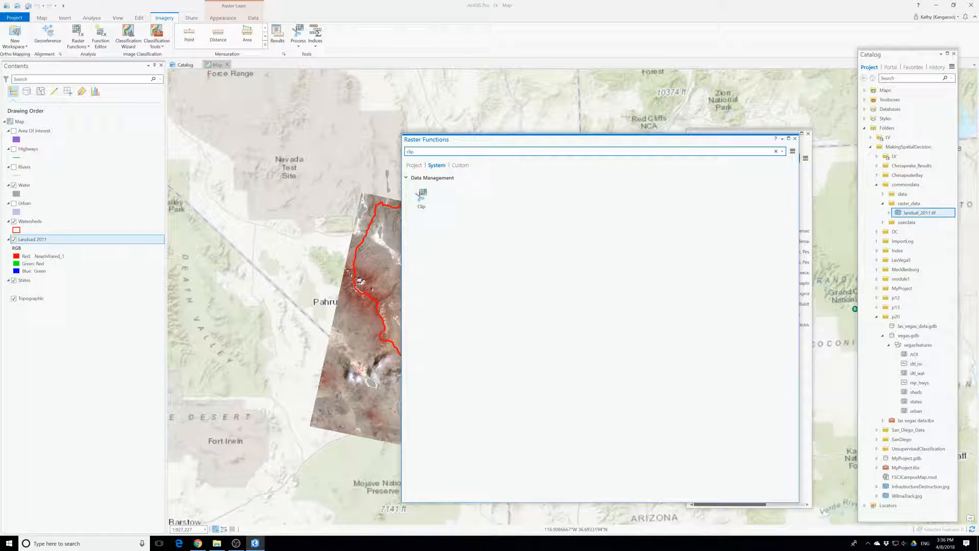
left_click(422, 198)
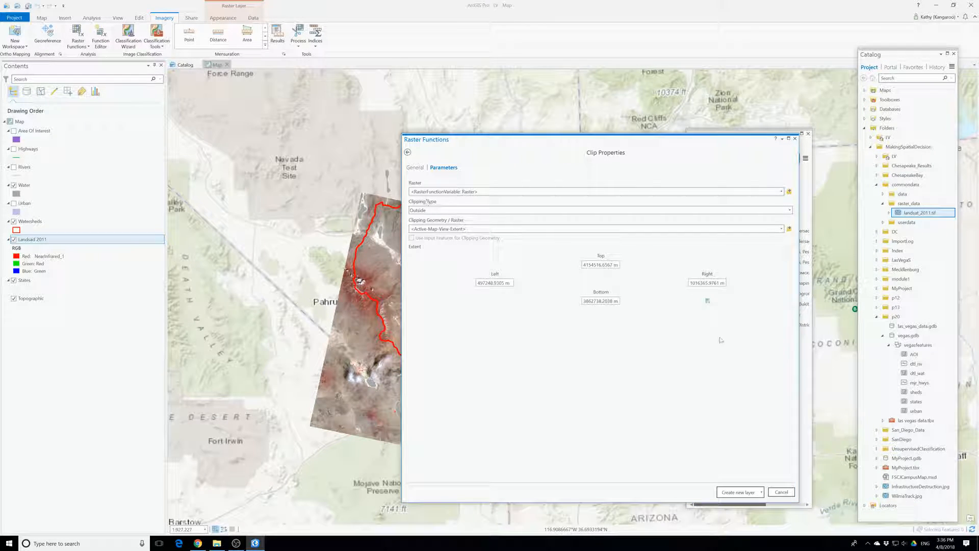
Step: Clip the Landsat 2011 raster with Watersheds as the clipping geometry and type Outside, create the new layer and close the raster functions
left_click(781, 192)
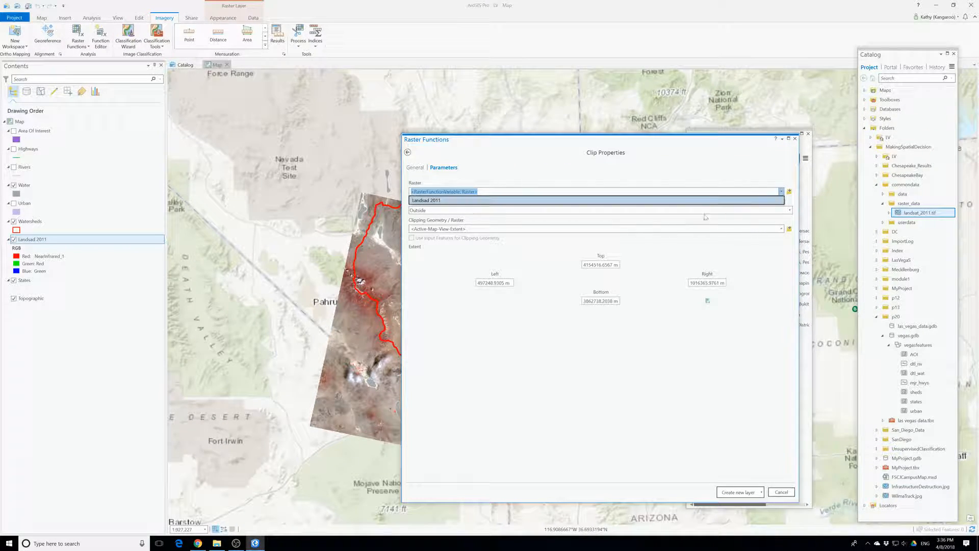
left_click(742, 200)
left_click(738, 211)
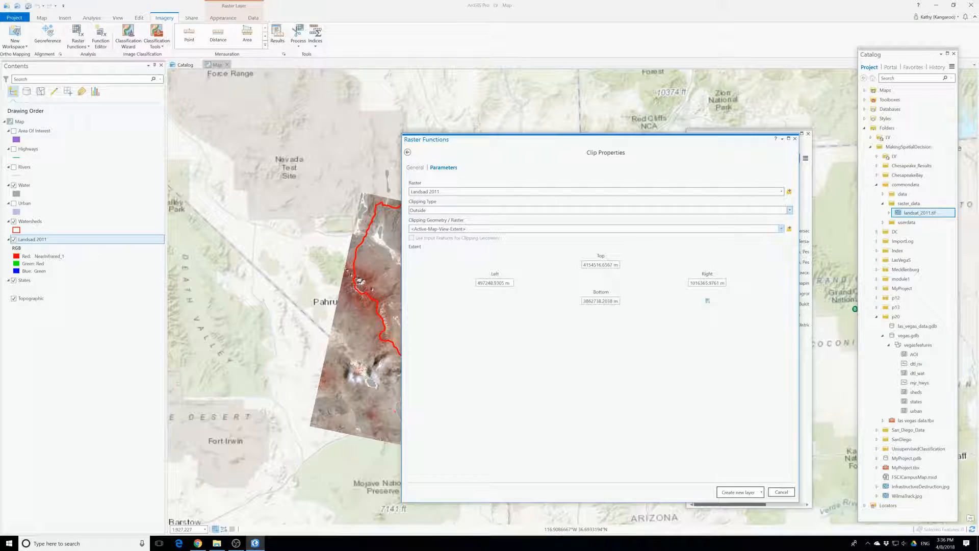
left_click(458, 229)
left_click(782, 229)
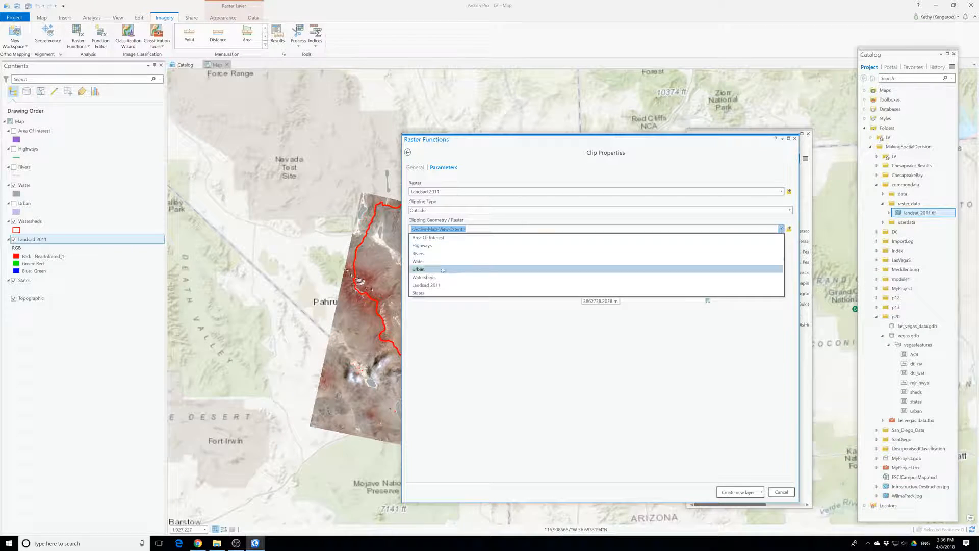
left_click(448, 279)
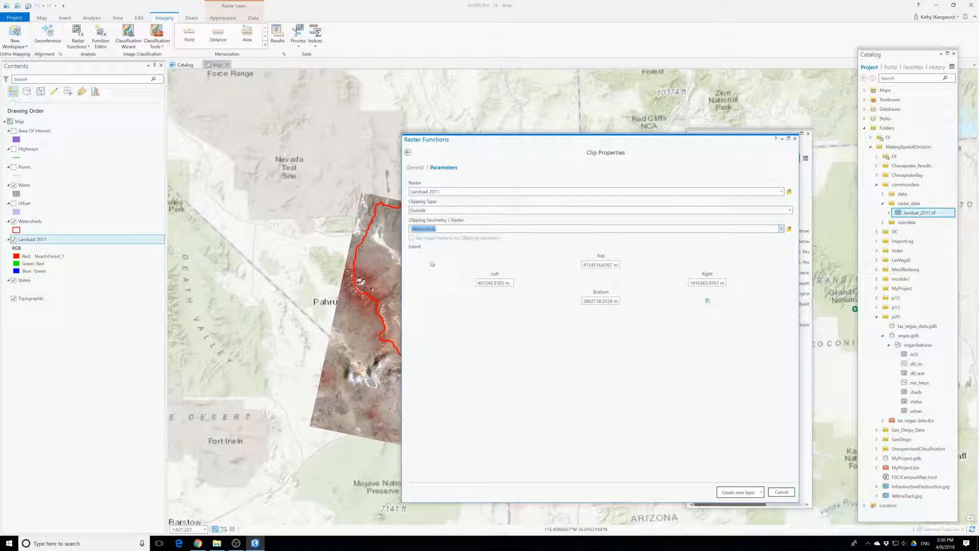
left_click(739, 492)
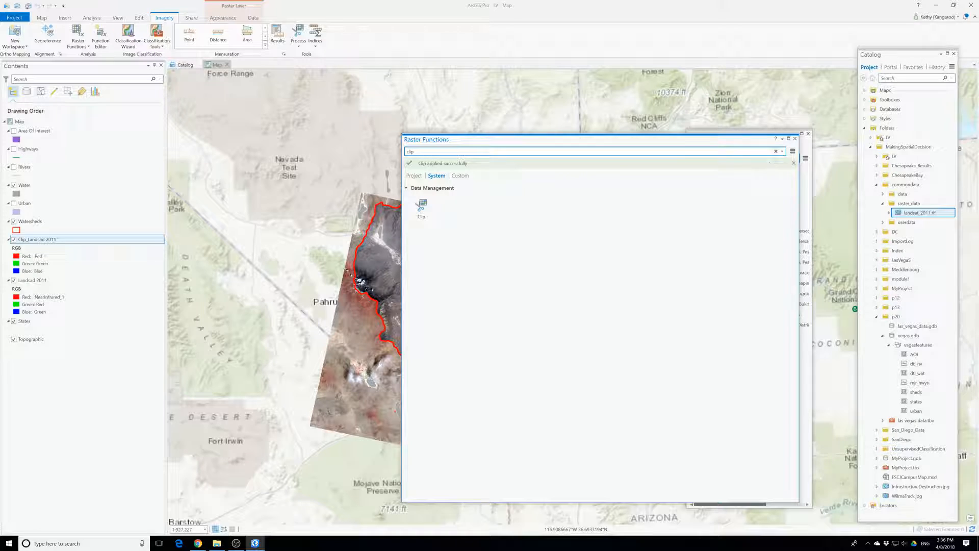
left_click(795, 139)
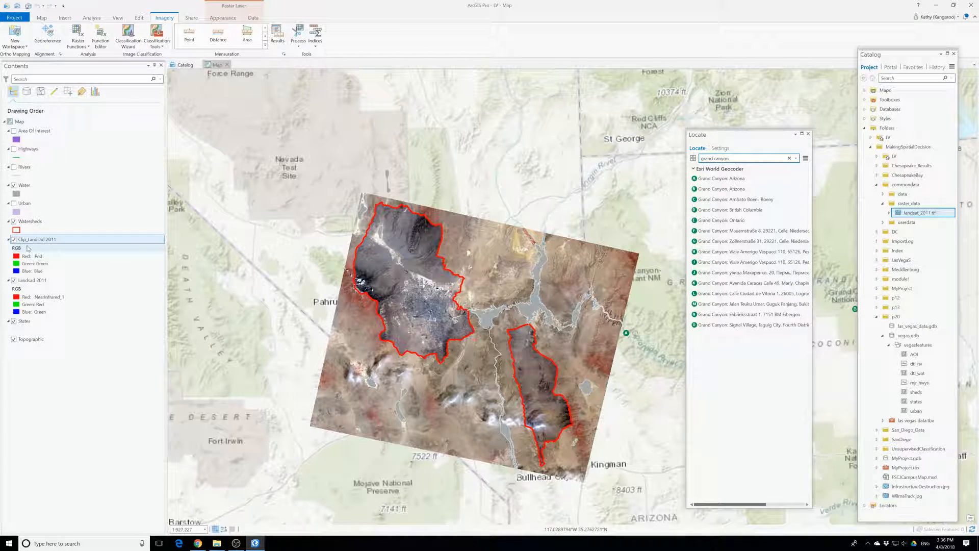
Step: Remove the original, unclipped Landsat 2011 layer from the map
left_click(25, 282)
right_click(25, 285)
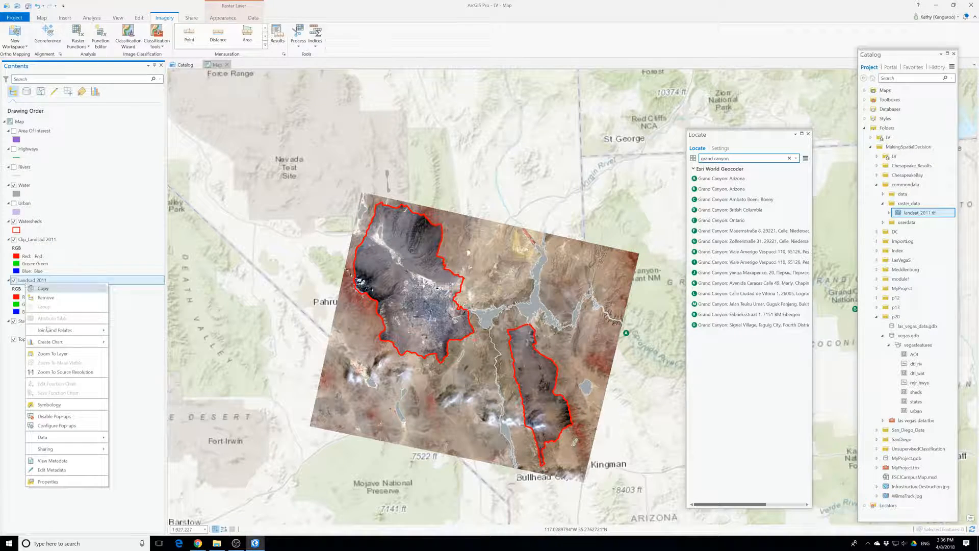
left_click(40, 298)
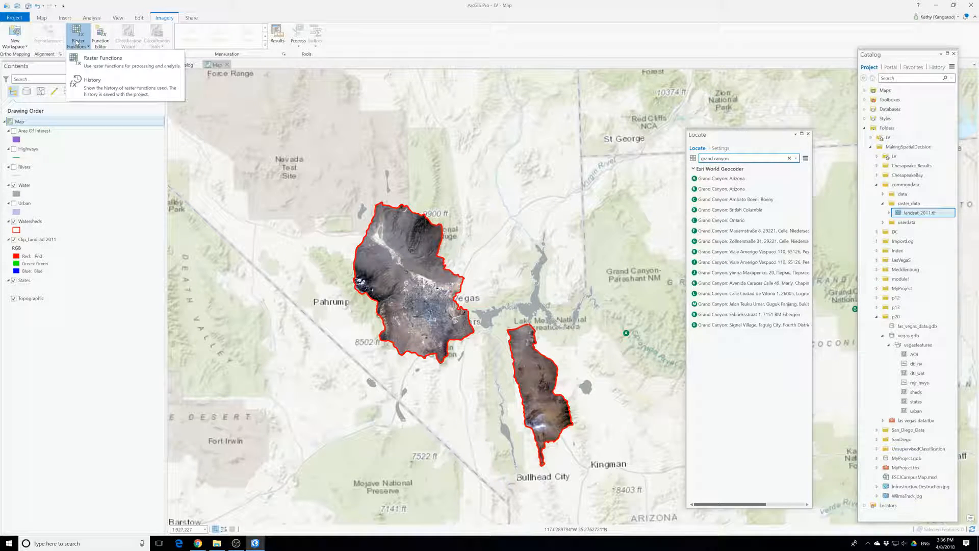
left_click(76, 43)
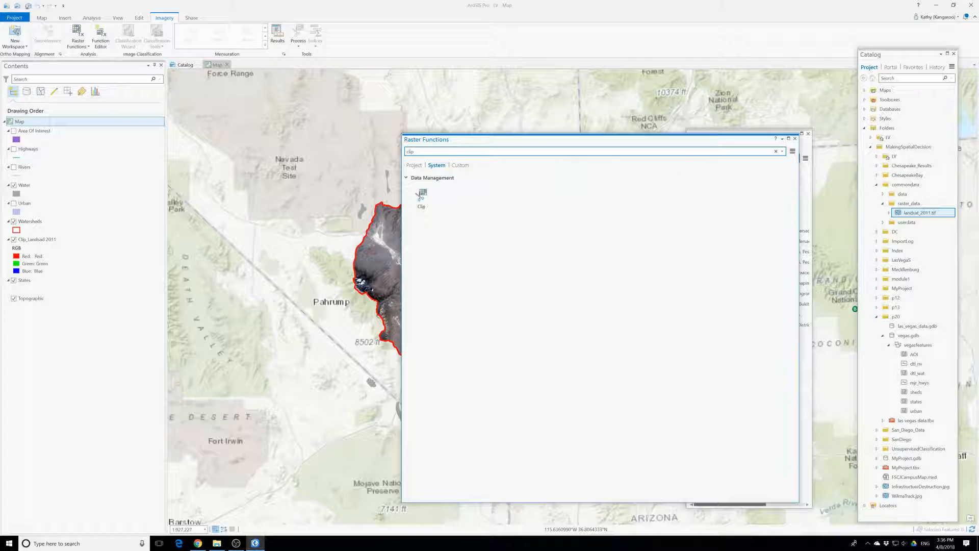
left_click(794, 138)
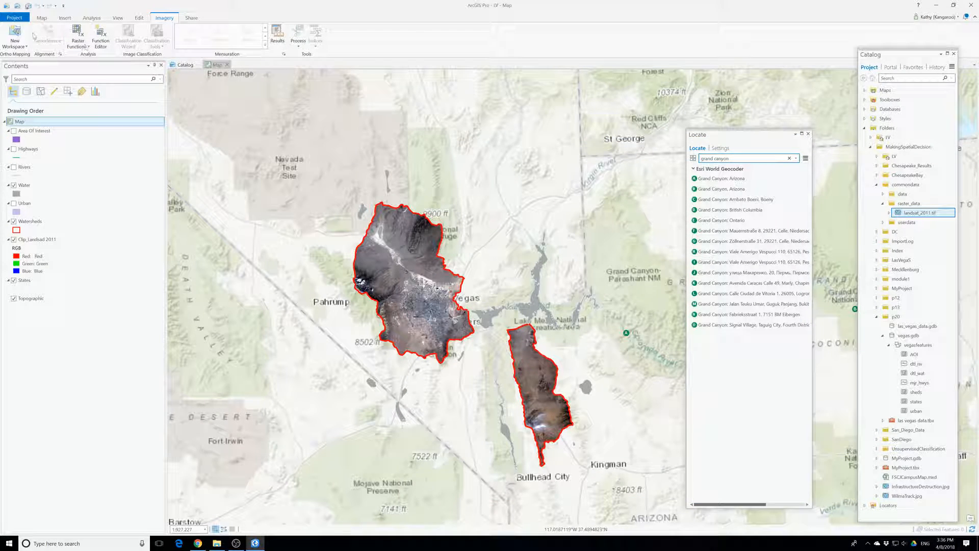
Step: Start the Image Classification Wizard on the Clip_Landsat 2011 layer, configure it as unsupervised and pixel based with a classification schema, and continue to training
left_click(38, 239)
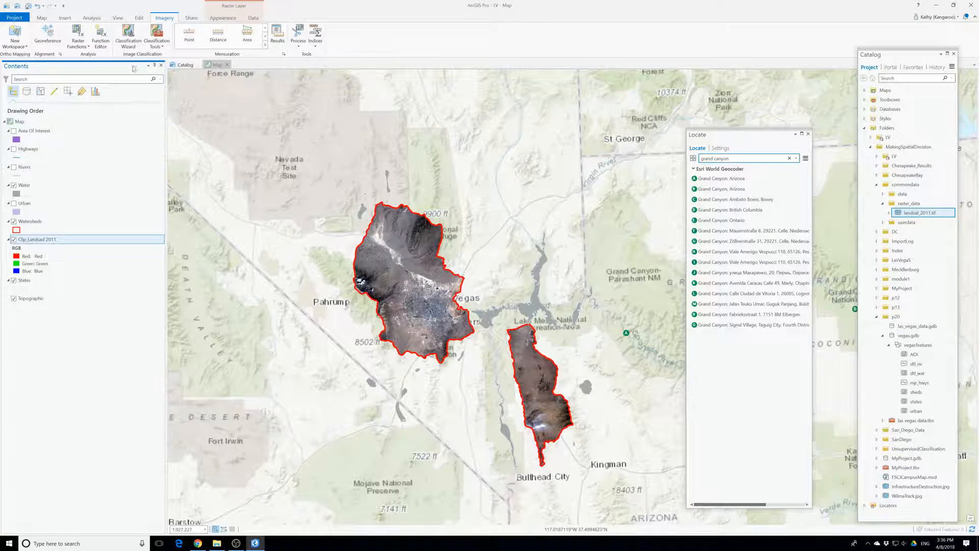
left_click(128, 38)
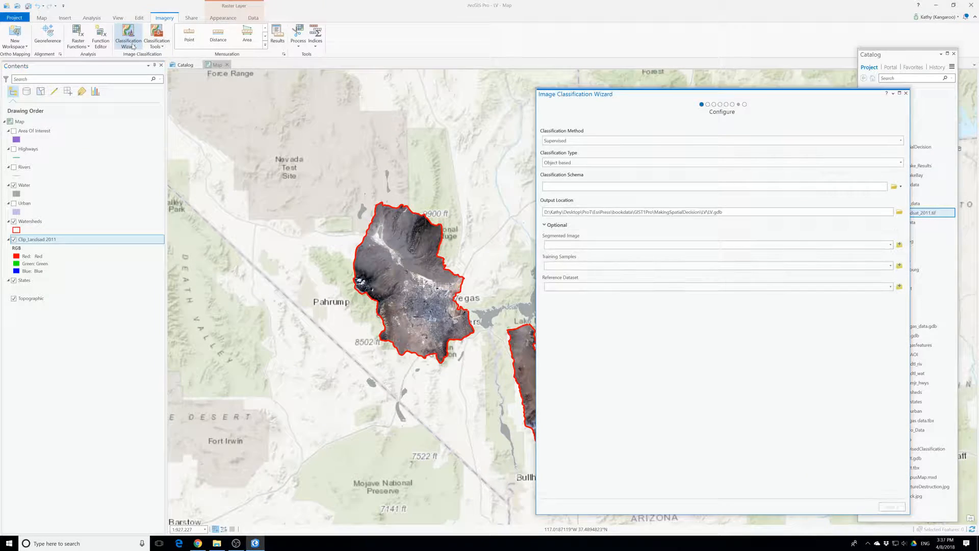
left_click(594, 141)
left_click(558, 180)
left_click(566, 162)
left_click(578, 176)
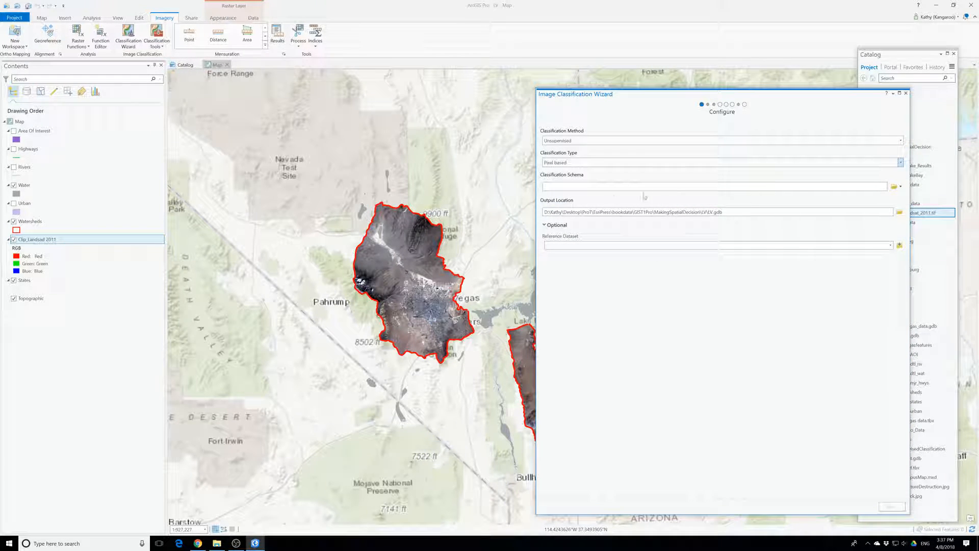
left_click(901, 186)
left_click(898, 222)
left_click(890, 507)
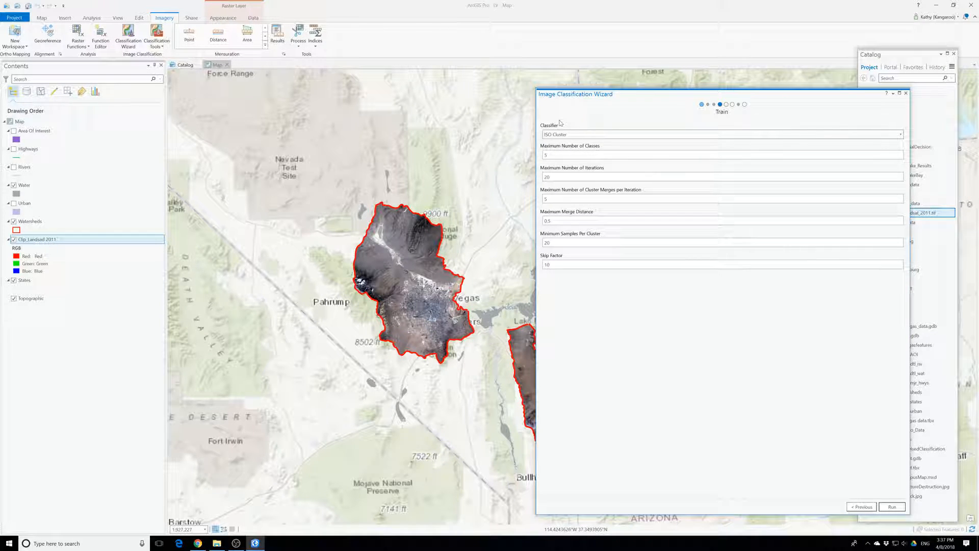
Step: Set the maximum number of classes to 10 and run the ISO Cluster classifier
left_click_drag(555, 155, 530, 158)
type("10")
left_click(886, 507)
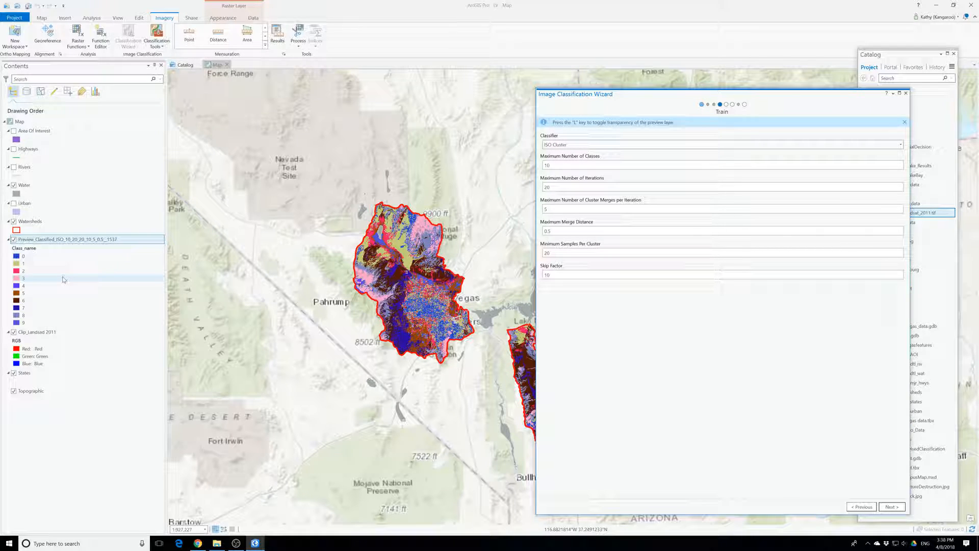
left_click(39, 240)
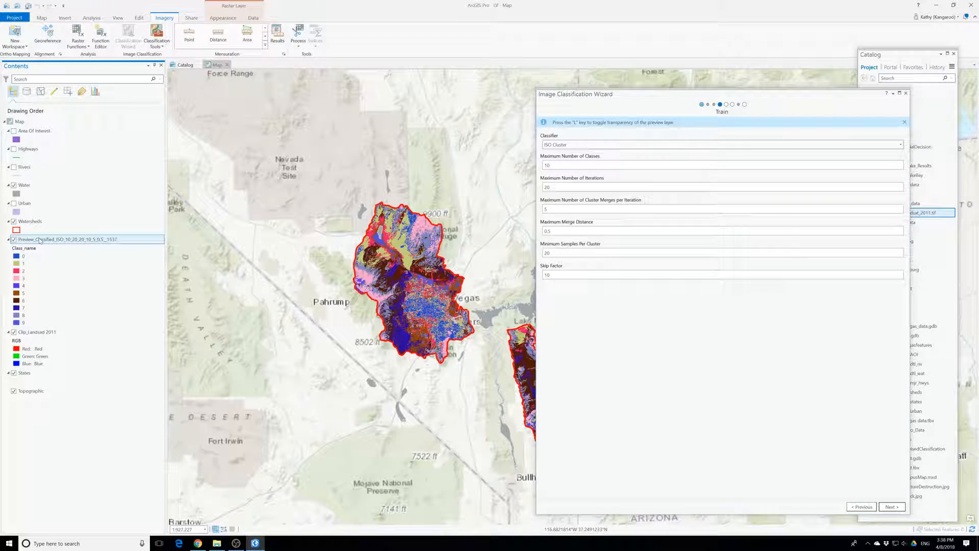
right_click(40, 240)
left_click(26, 243)
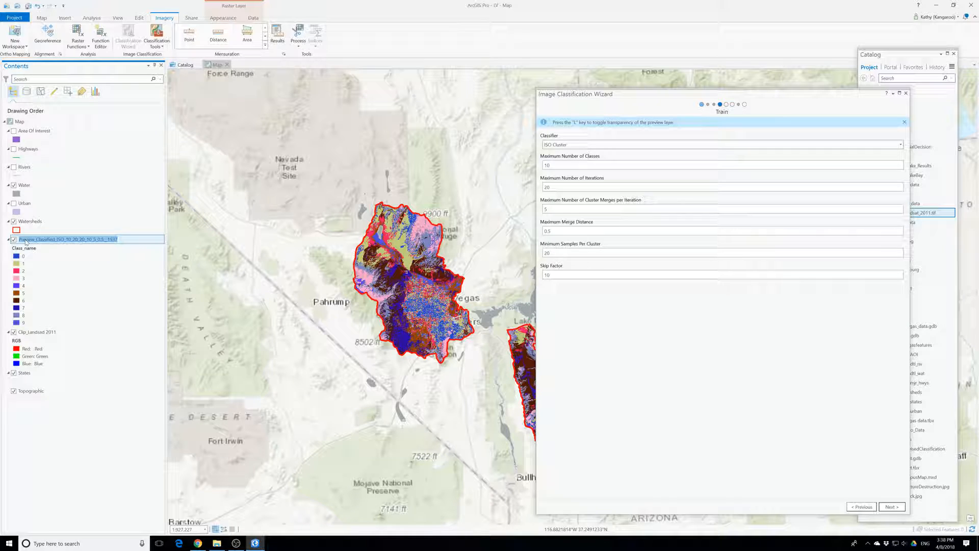
left_click(86, 239)
Step: Open the attribute table of the Watersheds layer
right_click(32, 222)
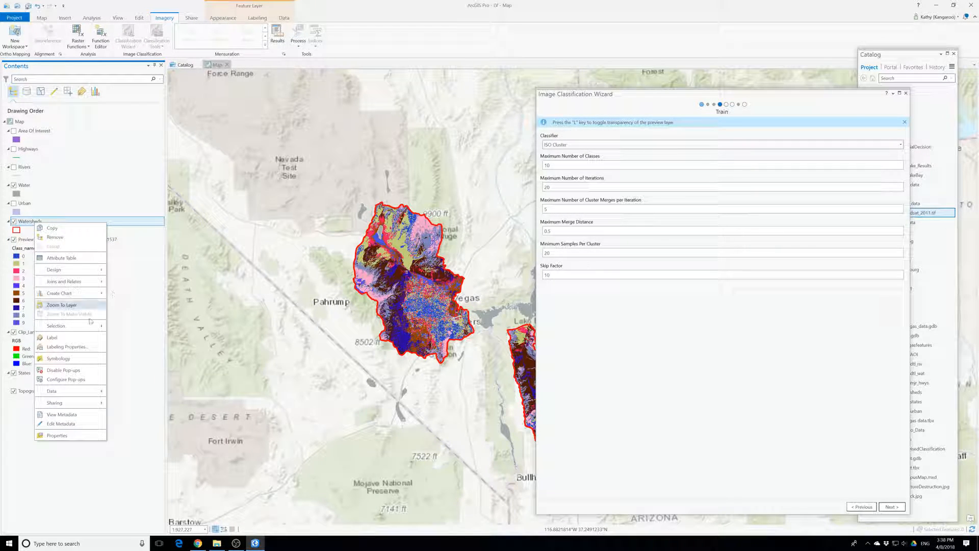
mouse_move(88, 329)
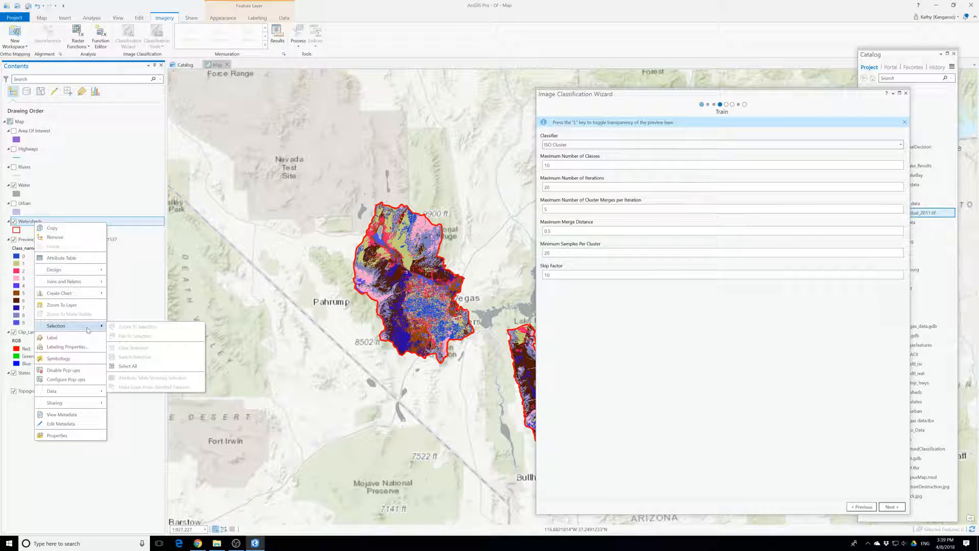
left_click(61, 258)
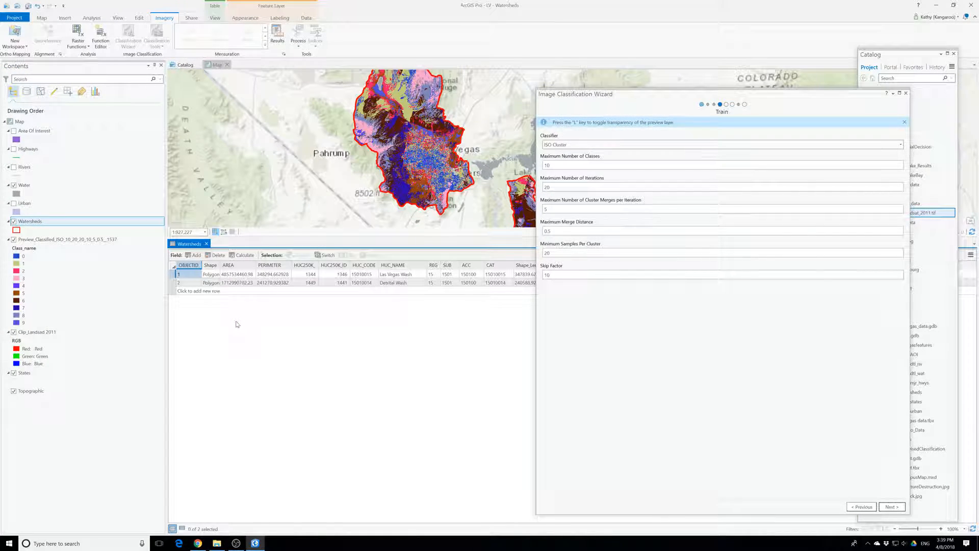
Step: Close the Image Classification Wizard without saving its progress, and close the Locate pane
left_click(905, 93)
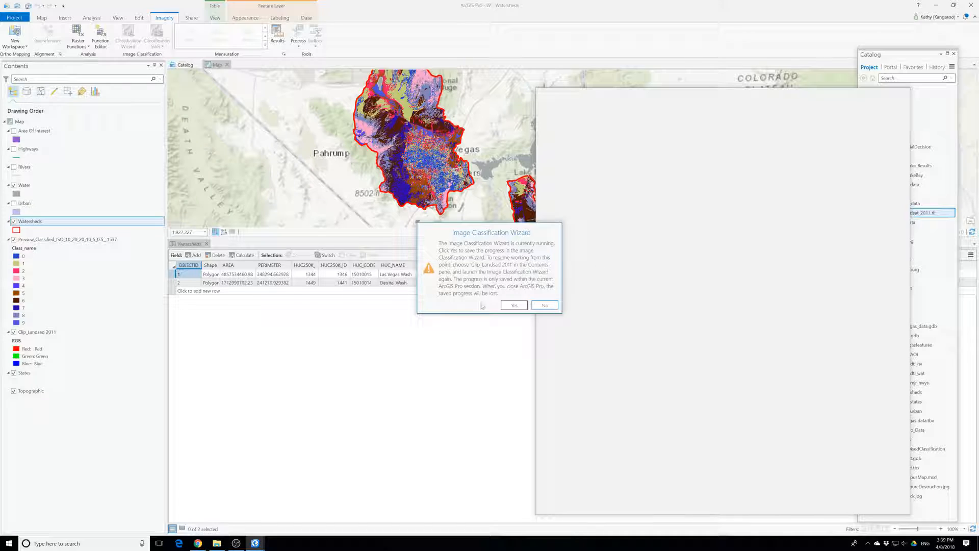
left_click(552, 309)
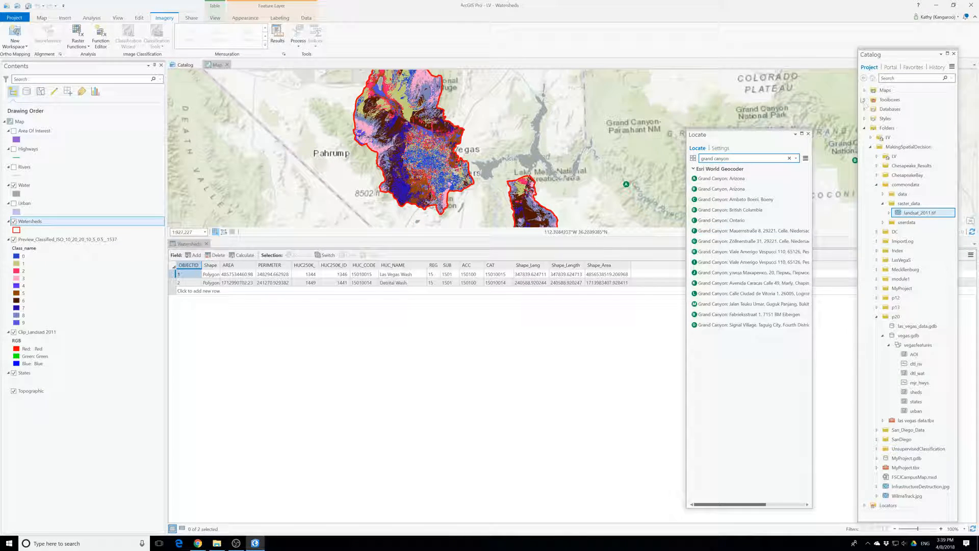
left_click(808, 134)
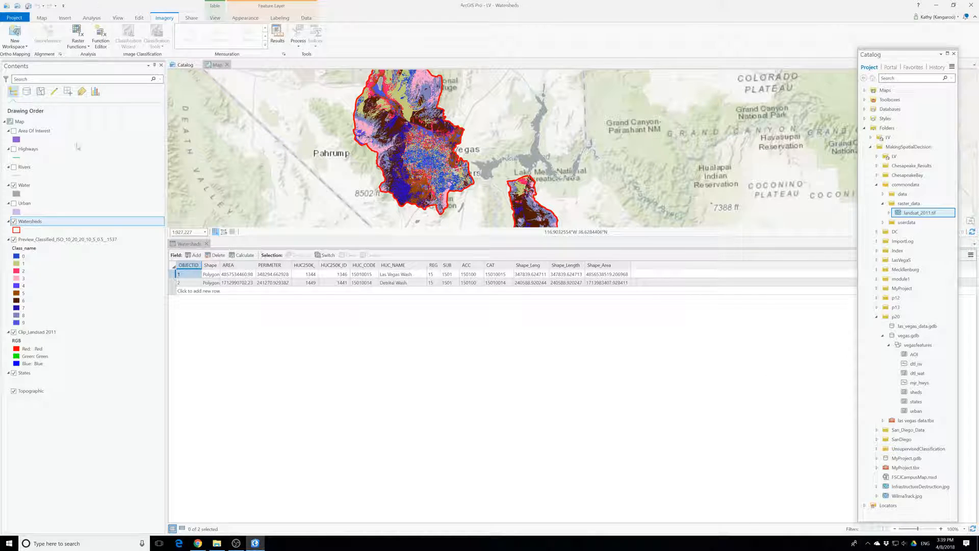
left_click(70, 240)
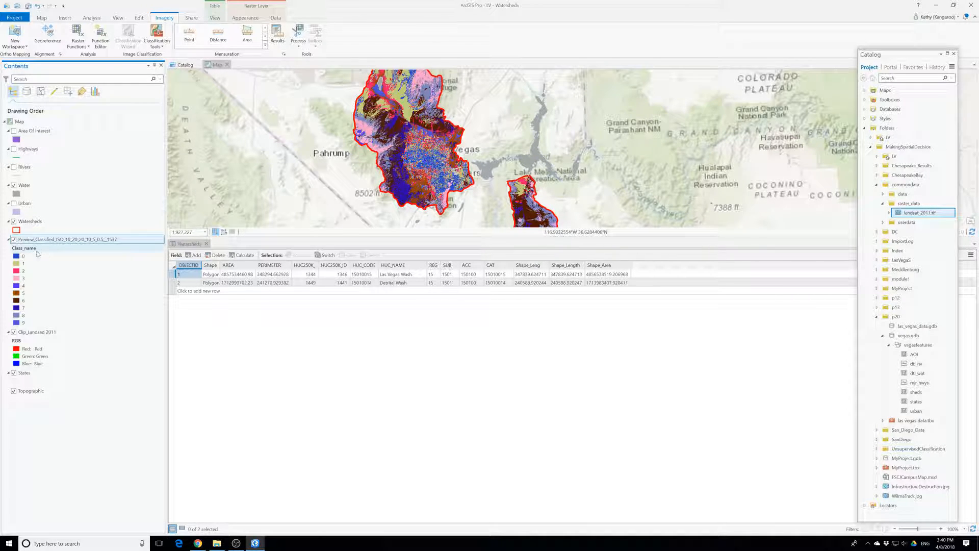
right_click(35, 224)
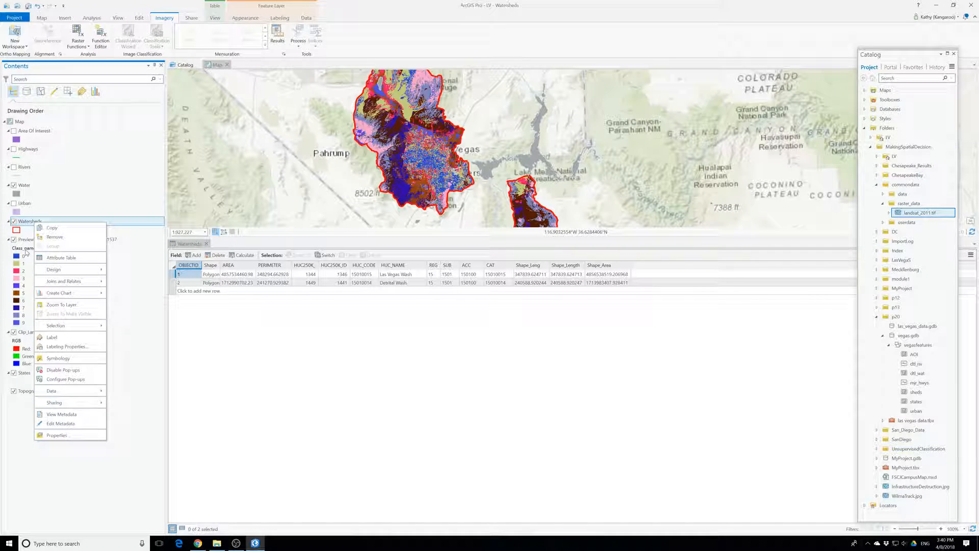
left_click(143, 371)
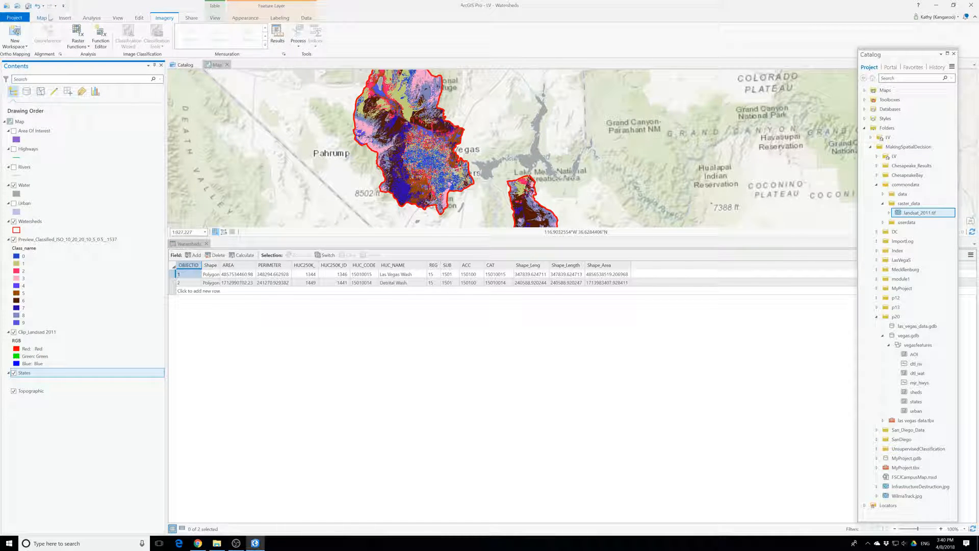
Step: Select the Las Vegas Wash polygon of the Watersheds layer on the map
left_click(43, 19)
left_click(30, 221)
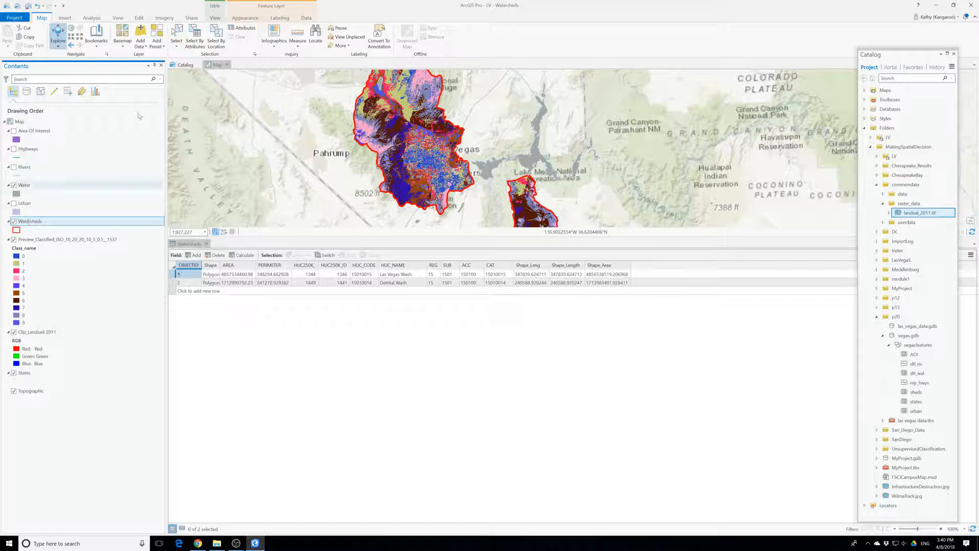
left_click(177, 34)
left_click(438, 151)
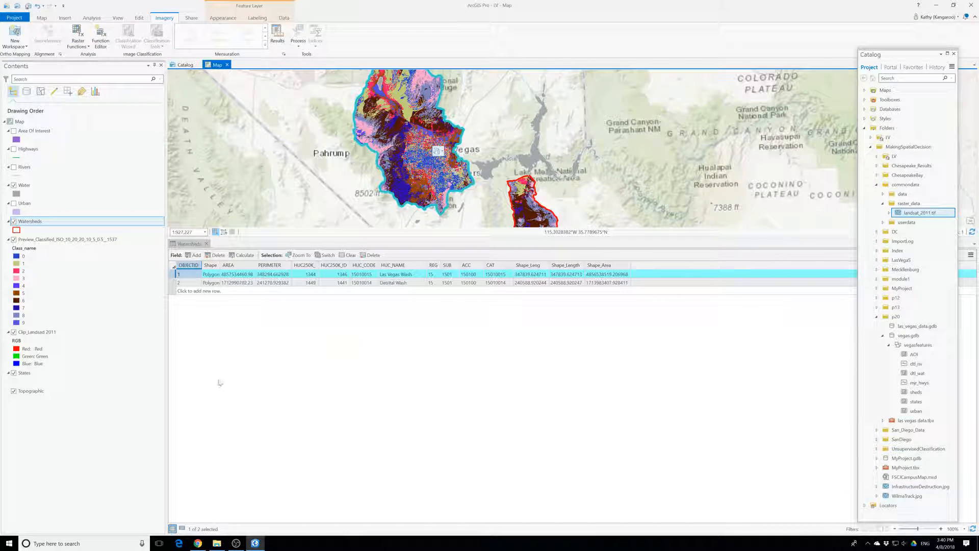
Step: Open the feature export for the selected Las Vegas Wash polygon, with Watersheds as the input features
right_click(28, 222)
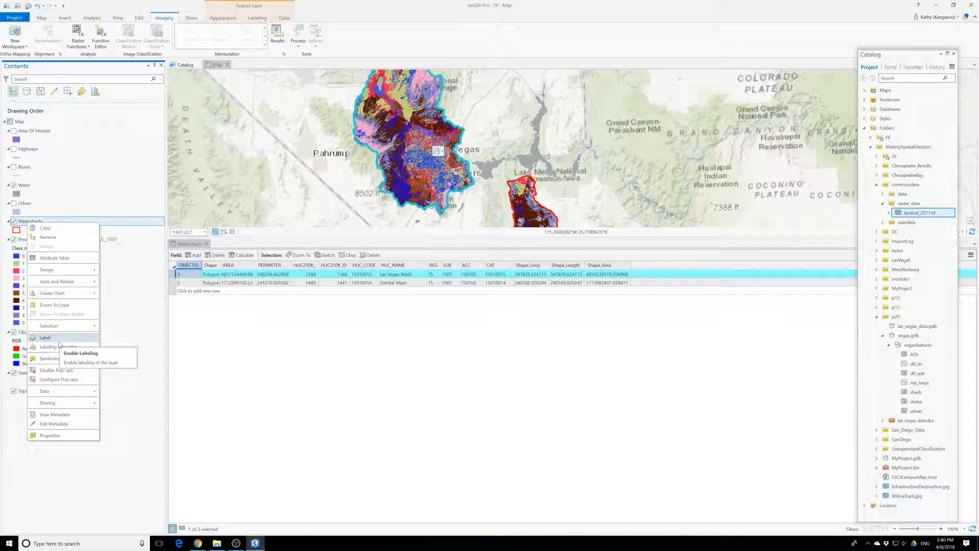
mouse_move(62, 392)
left_click(117, 391)
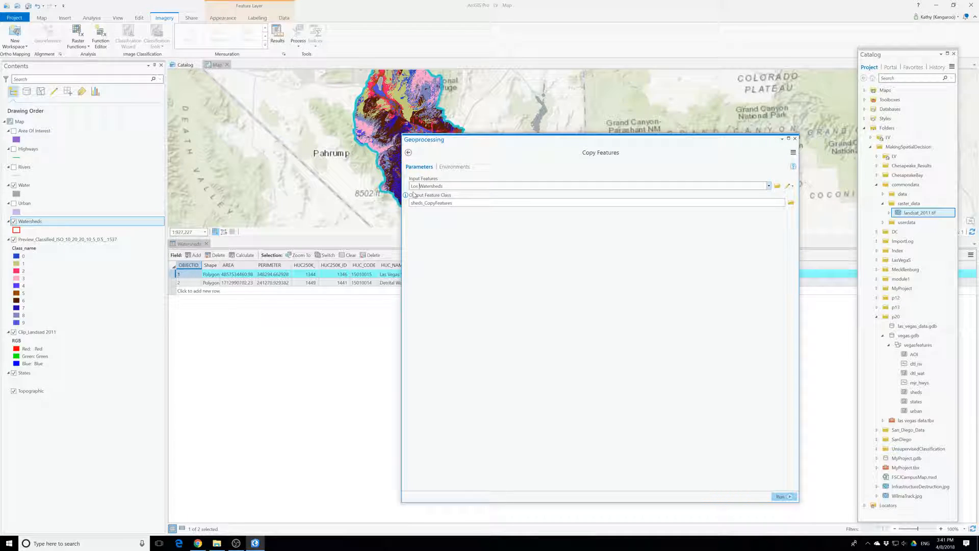
type("a")
key("BackSpace")
type("as V")
left_click(769, 186)
left_click(435, 240)
Step: Name the output feature class LasVegasWatersheds in LV.gdb and run Copy Features
left_click_drag(631, 203, 592, 203)
key("BackSpace")
key("BackSpace")
type("LasVegasWater")
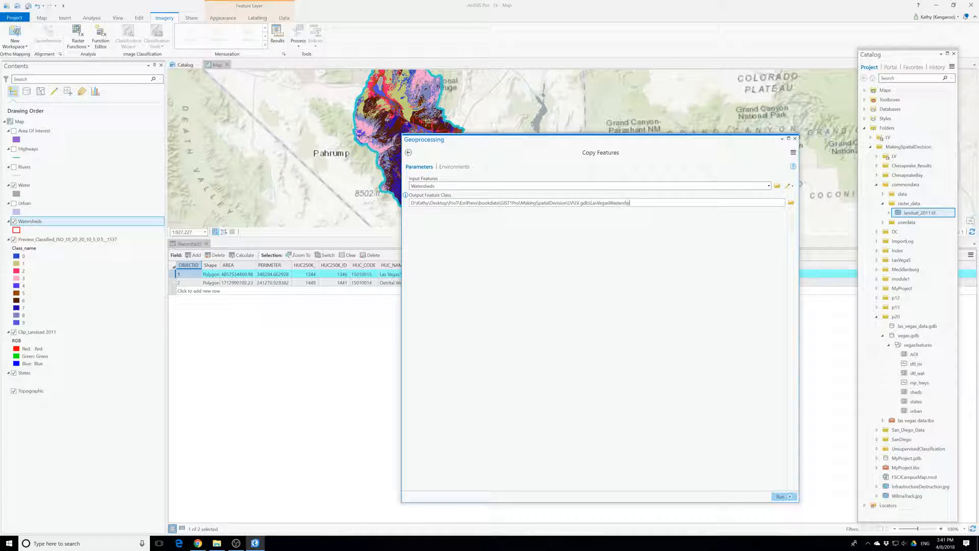
type("sheds")
key("Return")
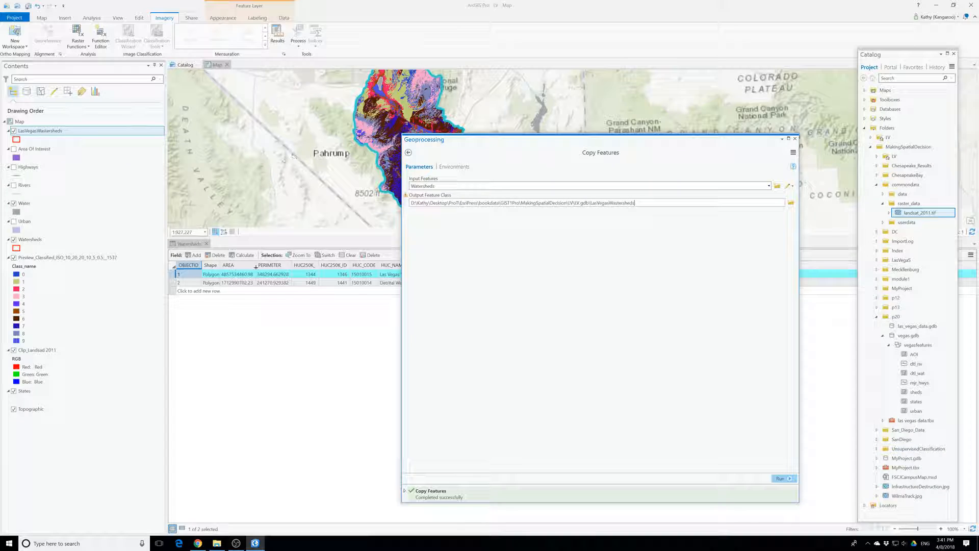
Step: Switch the Watersheds selection to the Detrital Wash polygon and close the Copy Features tool
left_click(294, 256)
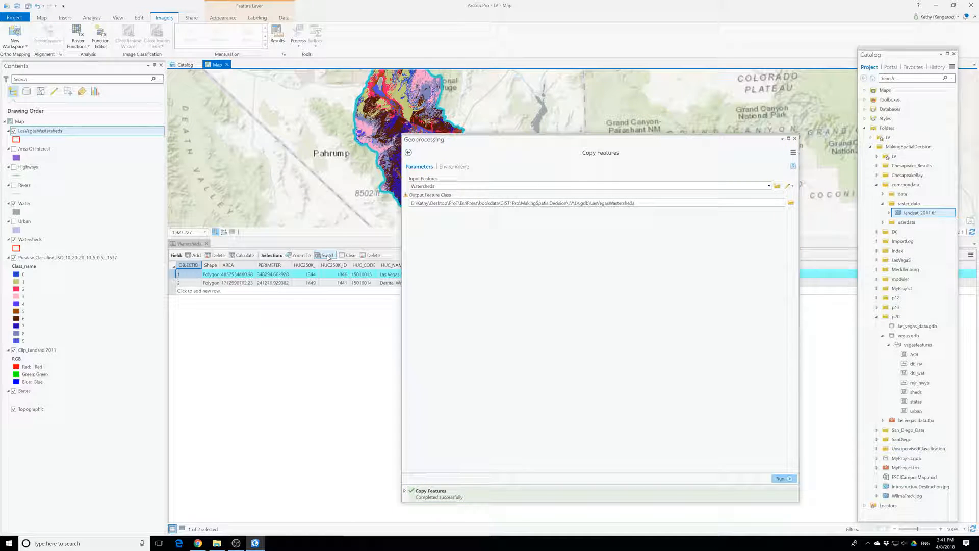
left_click(328, 256)
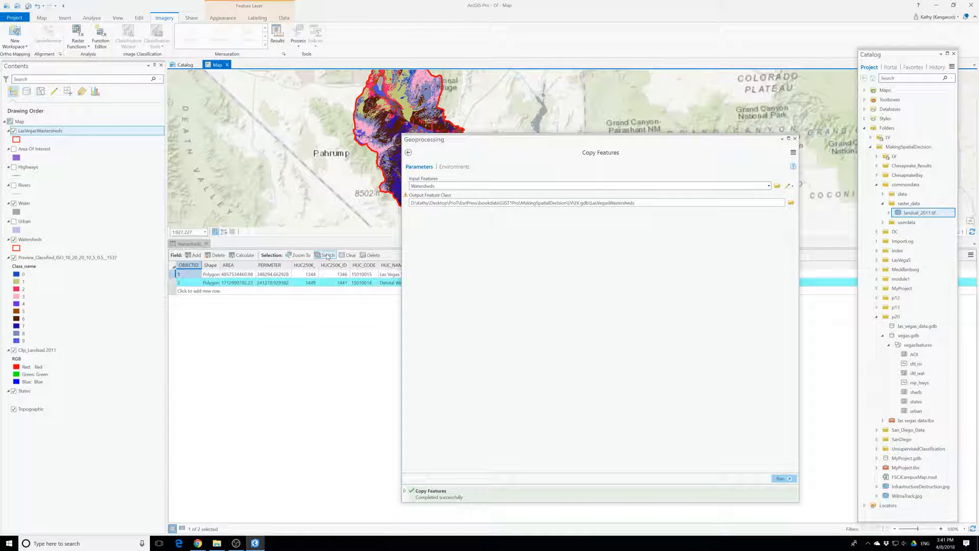
left_click(794, 138)
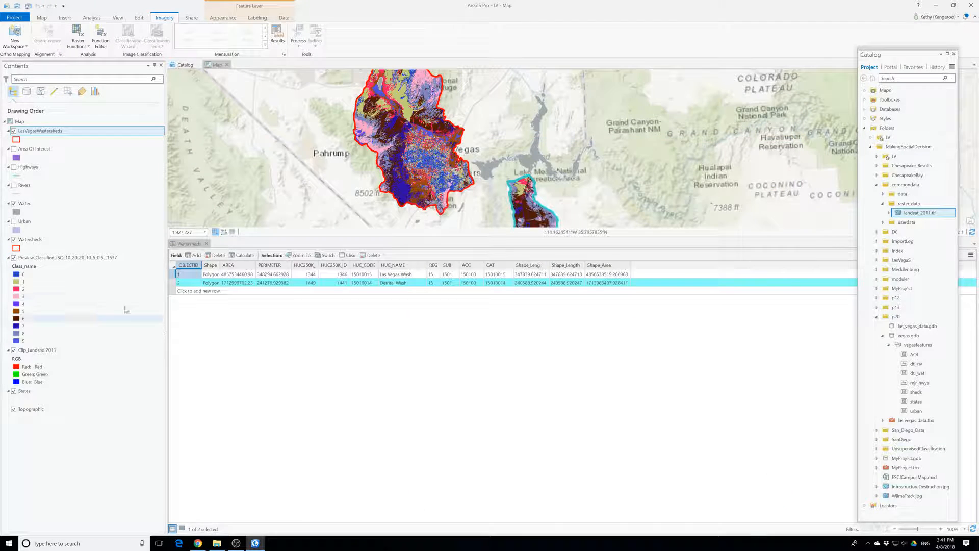
Step: Export the selected Detrital Wash polygon of the Watersheds layer as a feature class named DetritalWatershed
right_click(31, 240)
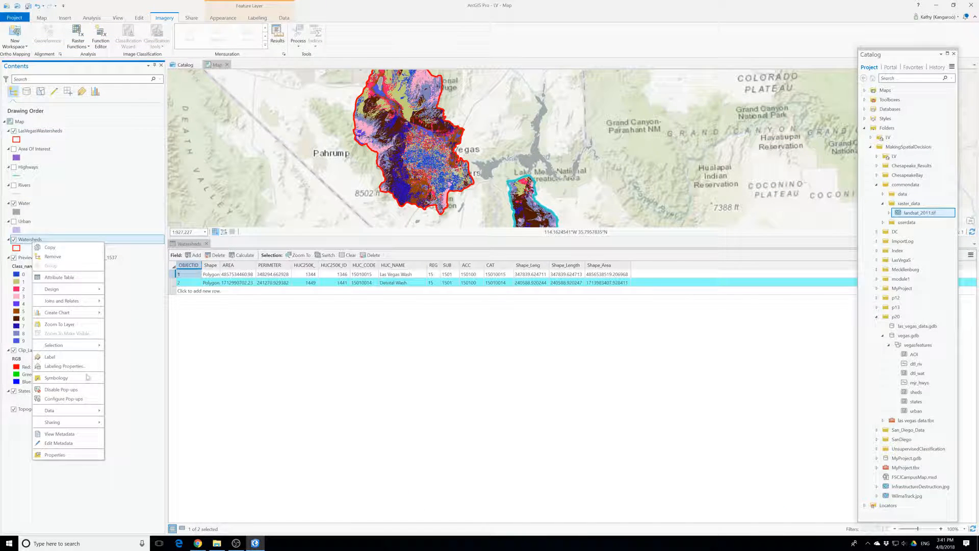
mouse_move(77, 408)
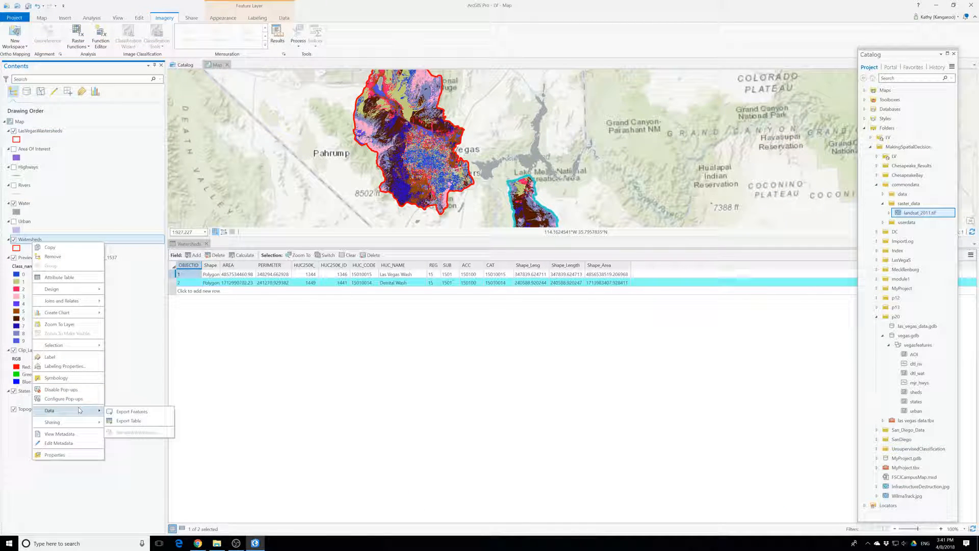
left_click(132, 411)
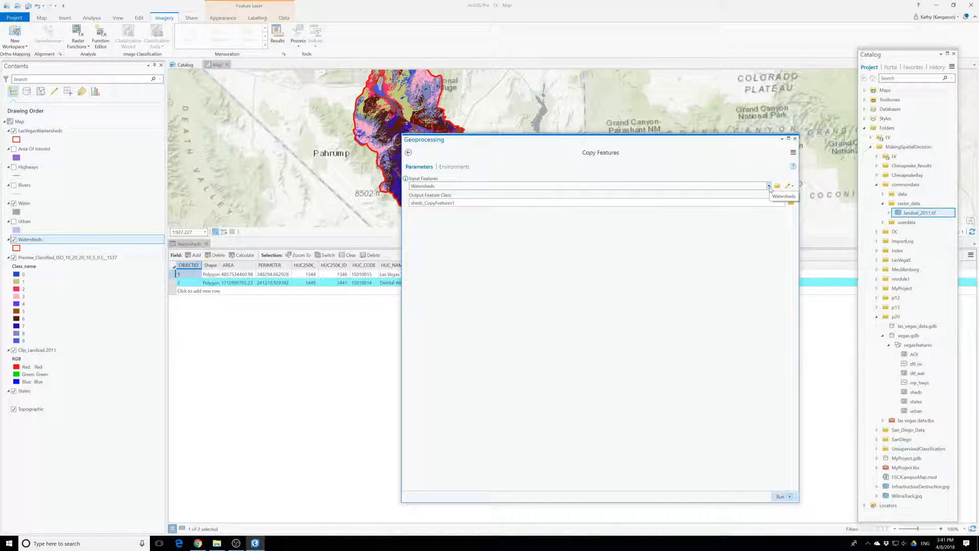
left_click(739, 203)
left_click_drag(634, 202, 595, 203)
key("BackSpace")
key("BackSpace")
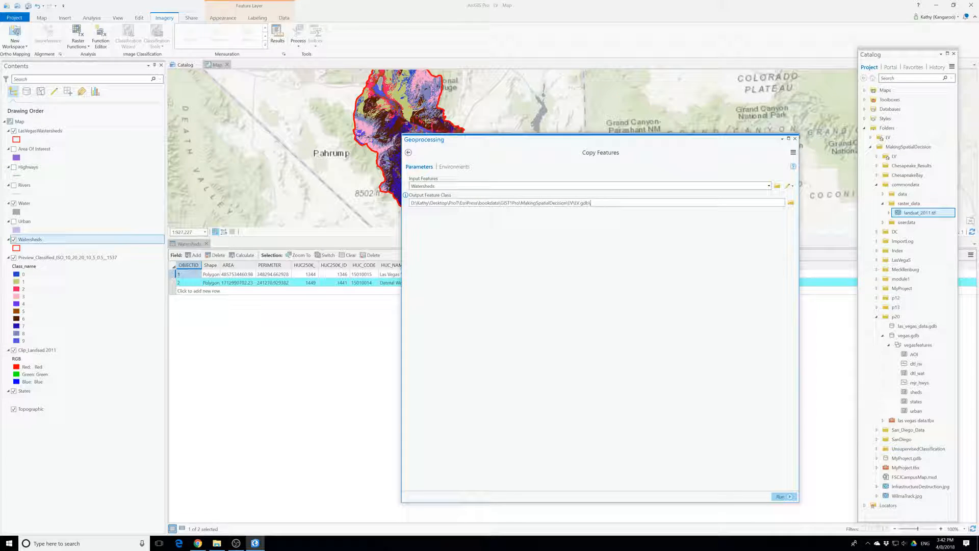
type("tritalWatershed")
left_click(780, 496)
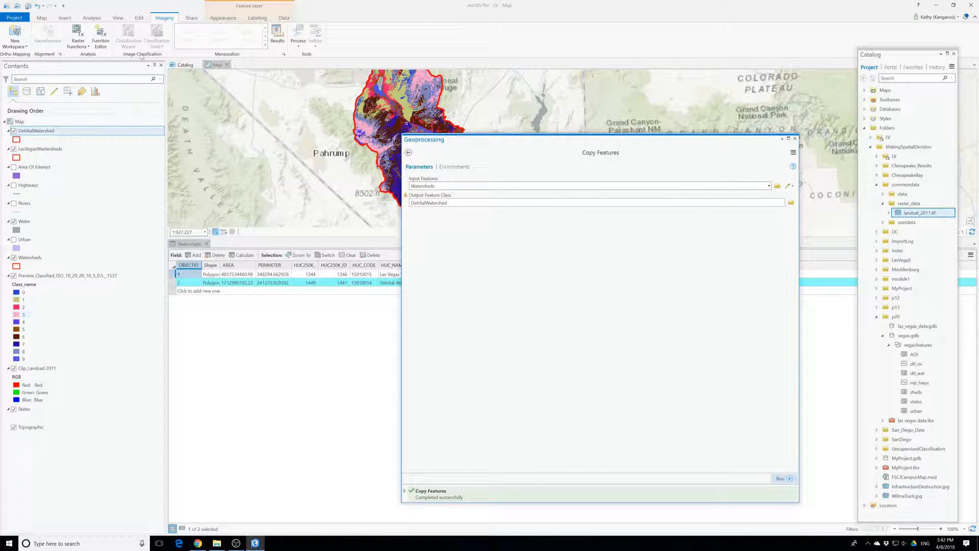
Step: Set up the Clip raster function on the classified preview raster, using the LasVegasWatersheds input features as clipping geometry
left_click(66, 275)
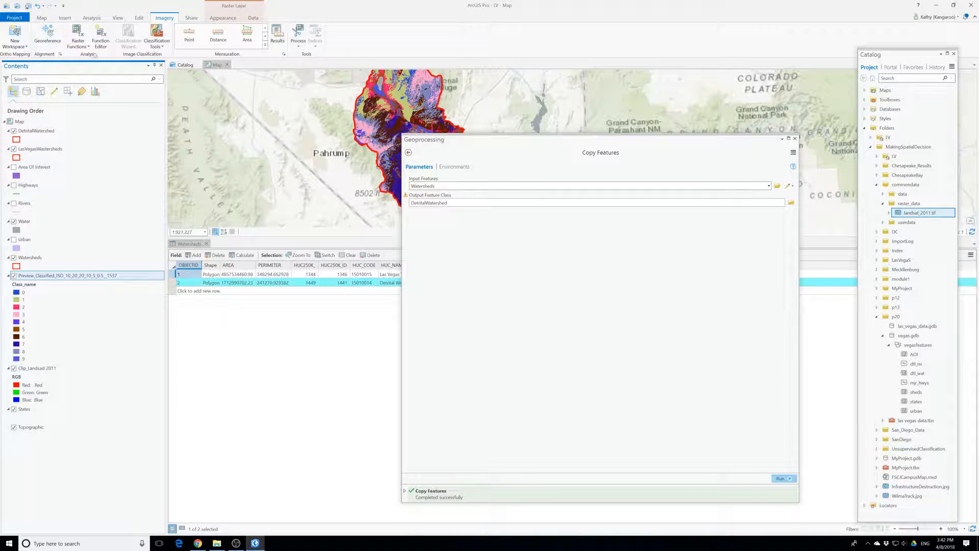
left_click(78, 36)
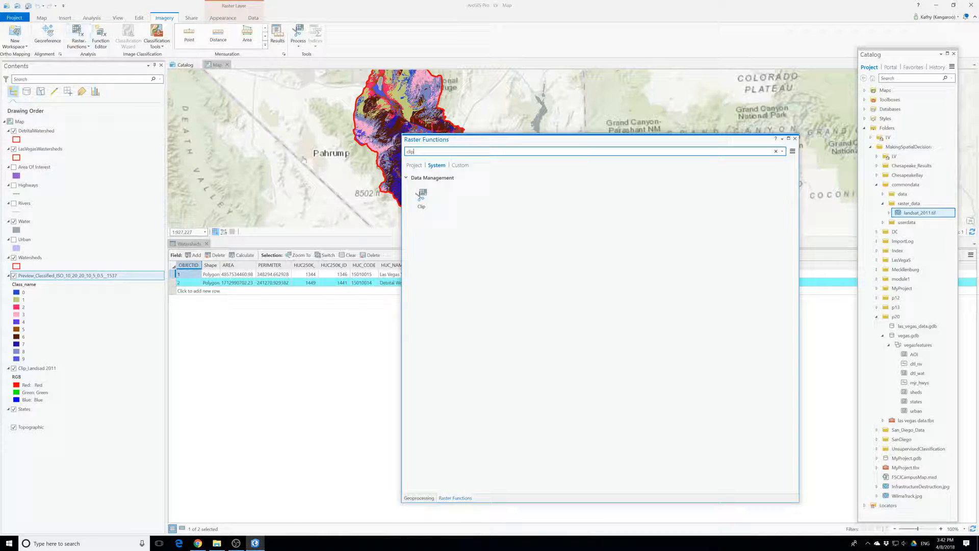
left_click(422, 198)
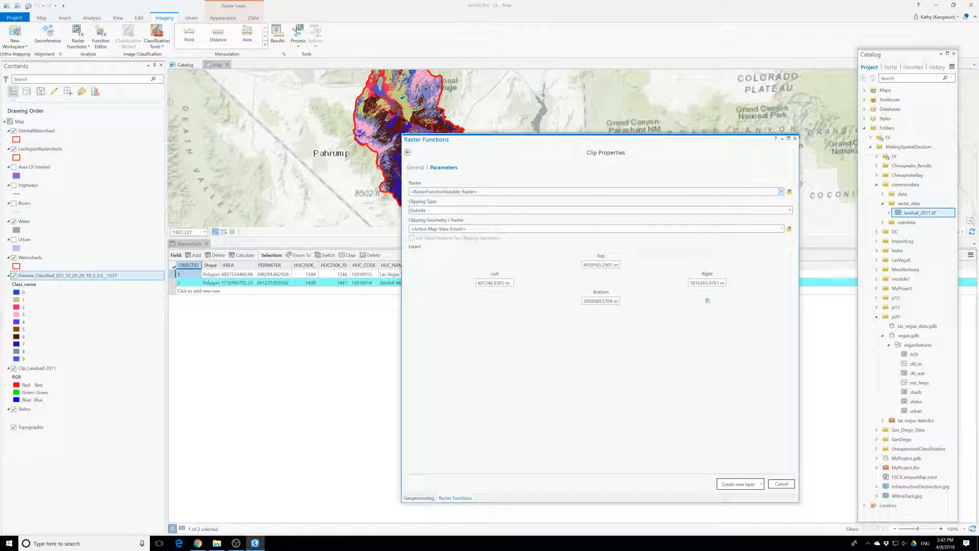
left_click(781, 192)
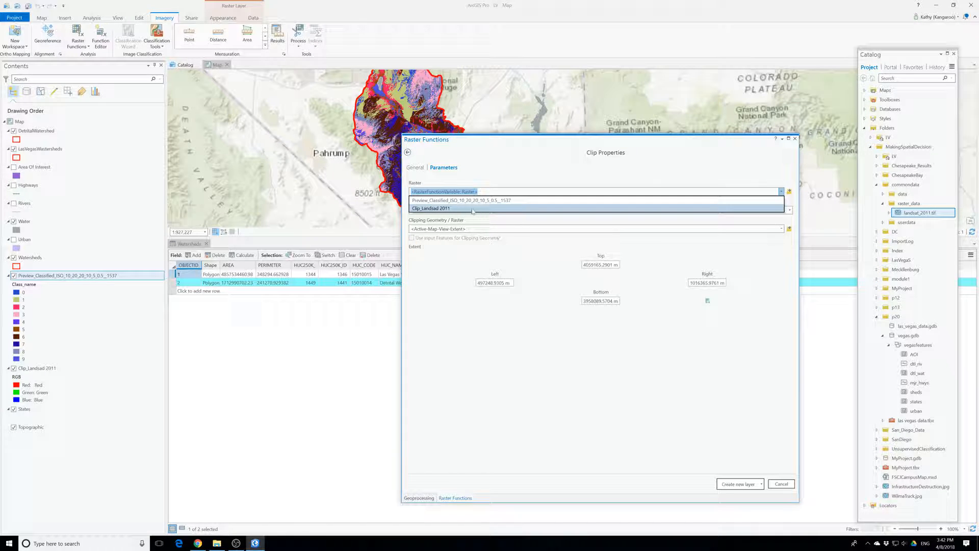
left_click(455, 200)
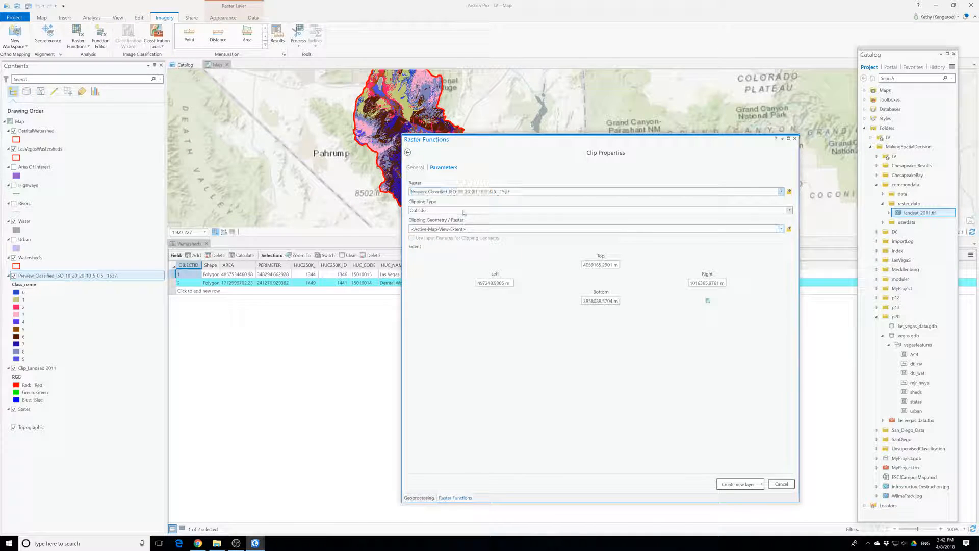
left_click(781, 228)
left_click(414, 241)
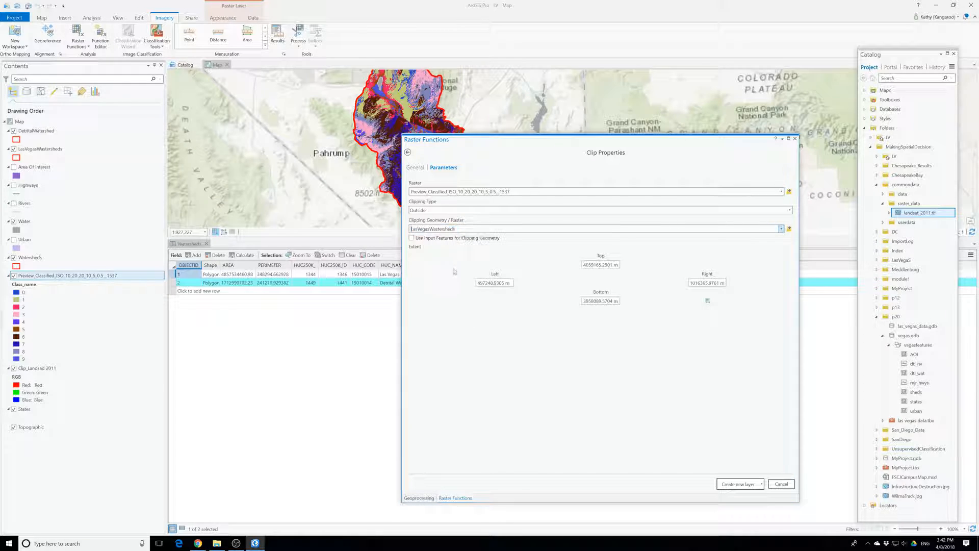
left_click(411, 238)
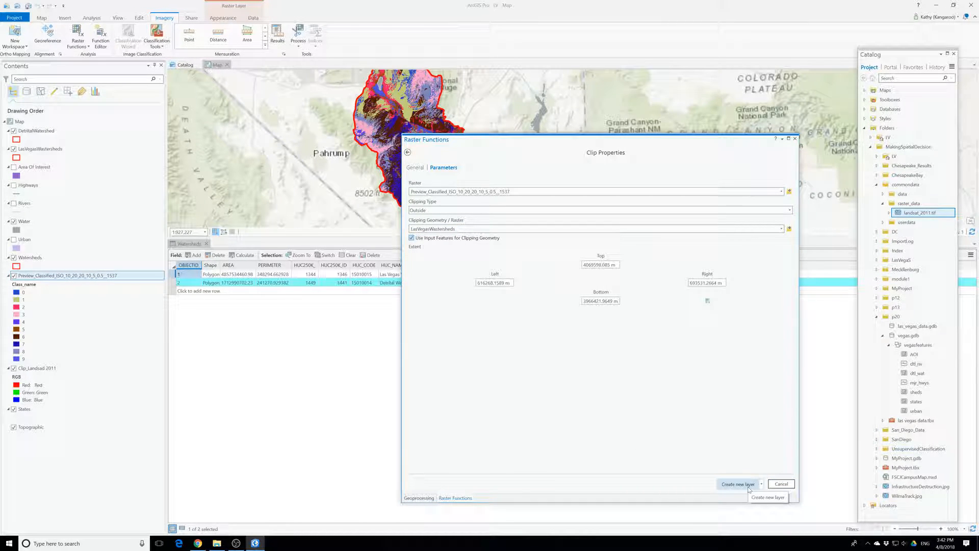
Step: Try to create the clipped layer with LV added in front of the input raster's name
left_click(520, 193)
left_click(518, 192)
key("BackSpace")
type("LV")
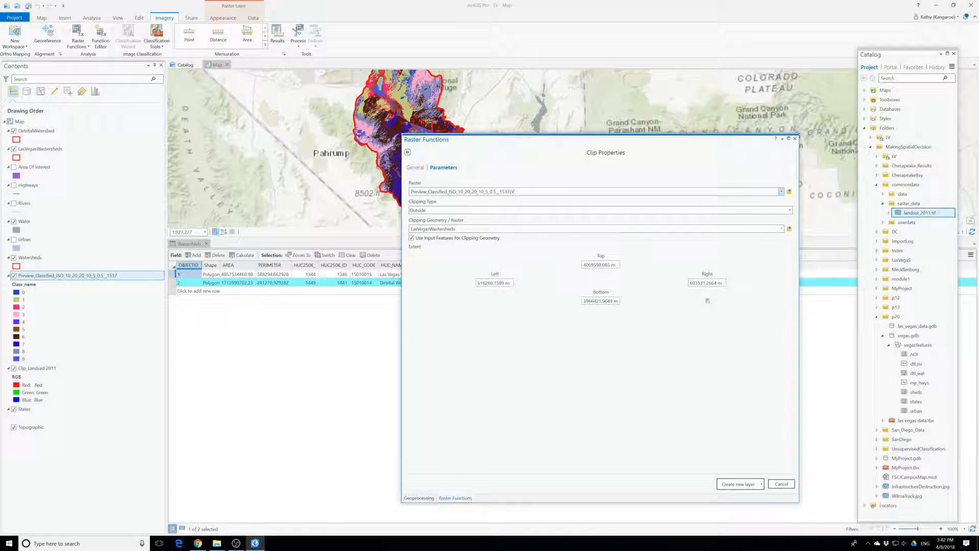
key("BackSpace")
left_click(411, 191)
type("LV")
left_click(749, 485)
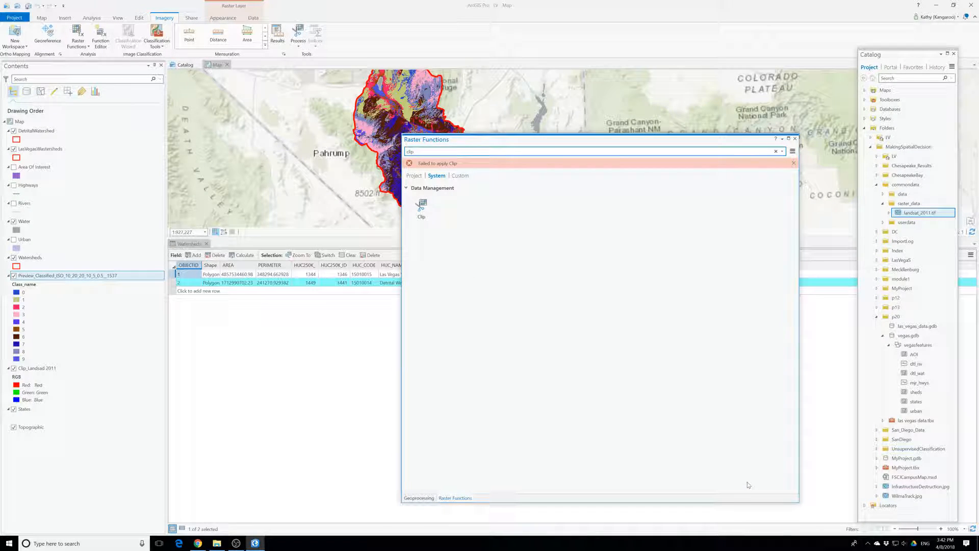
Step: Clip the unmodified Preview_Classified_ISO raster to the LasVegasWatersheds features as a new layer, with input features used for the clipping geometry
left_click(418, 209)
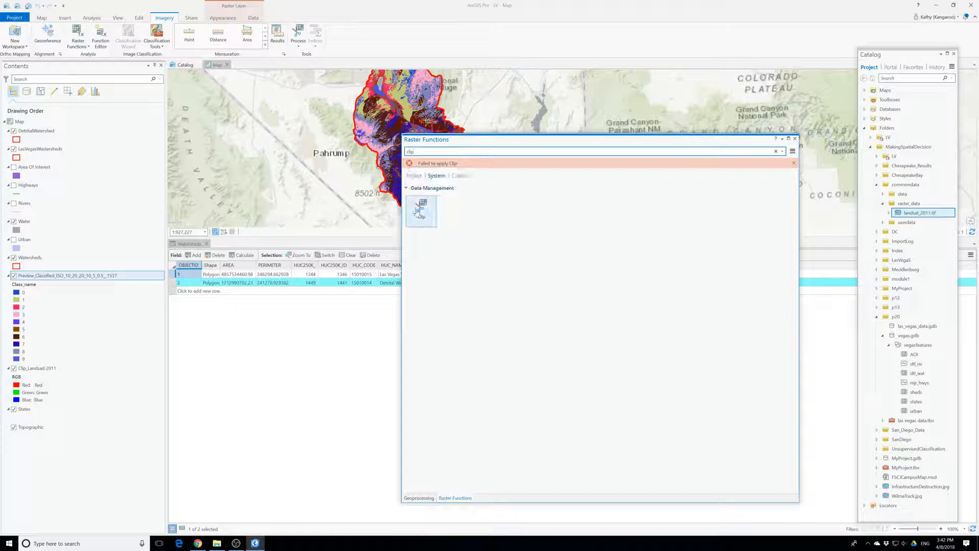
left_click(452, 192)
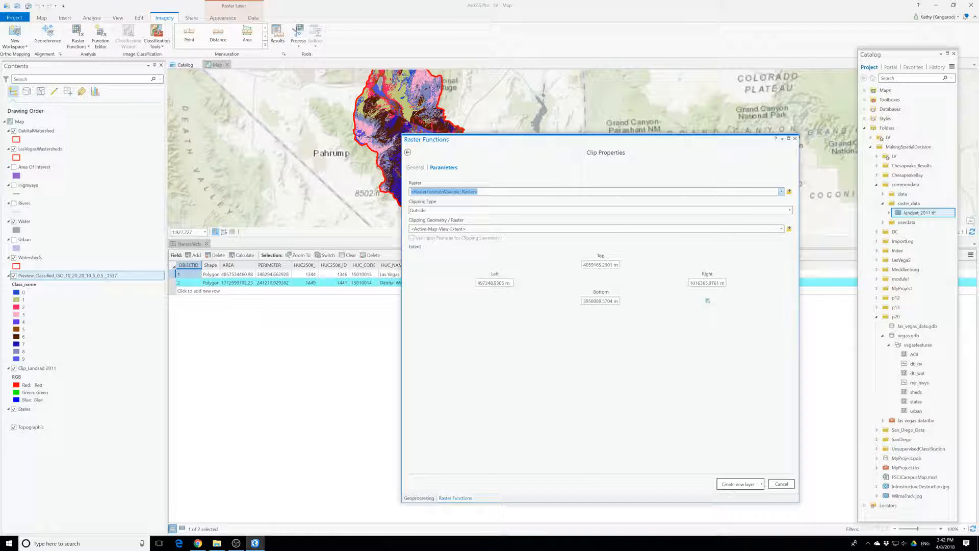
left_click(781, 191)
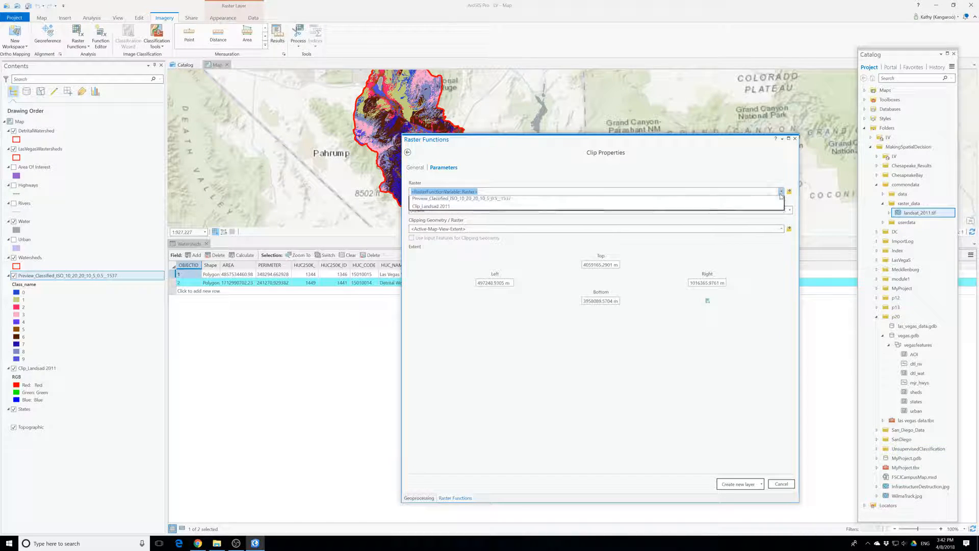
left_click(448, 203)
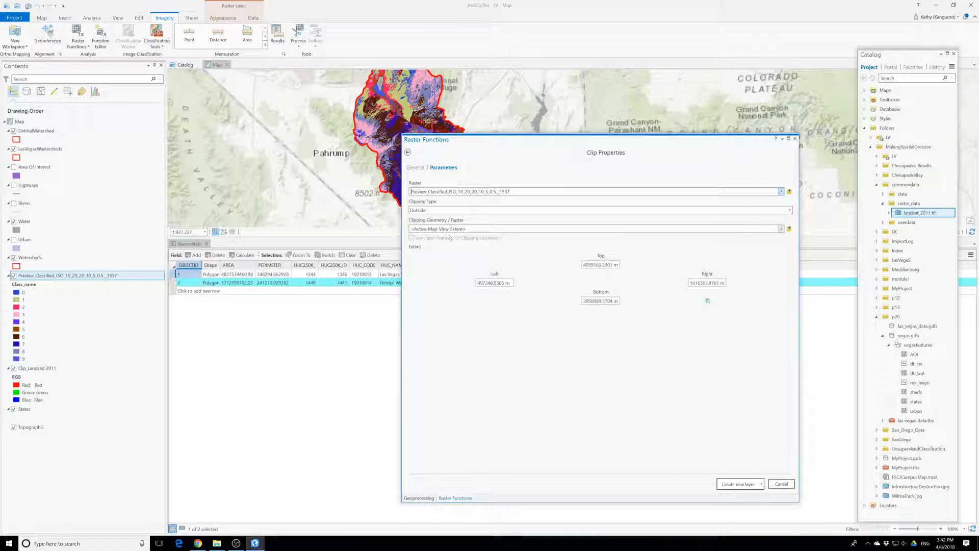
left_click(459, 229)
left_click(781, 228)
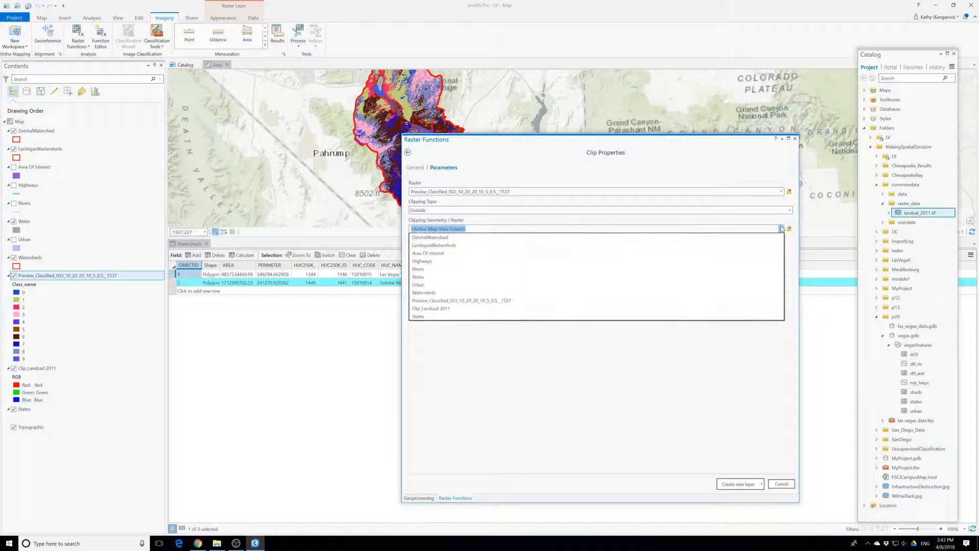
left_click(438, 245)
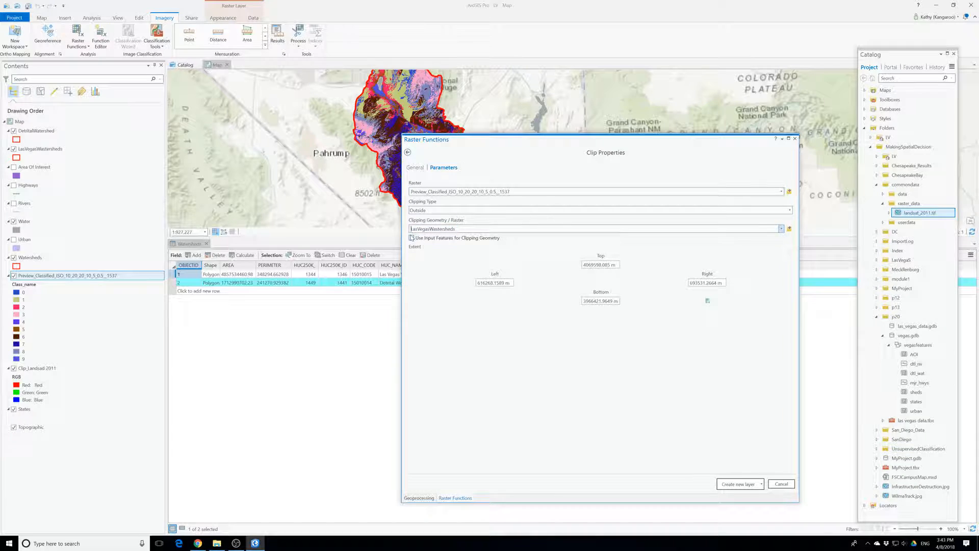
left_click(747, 481)
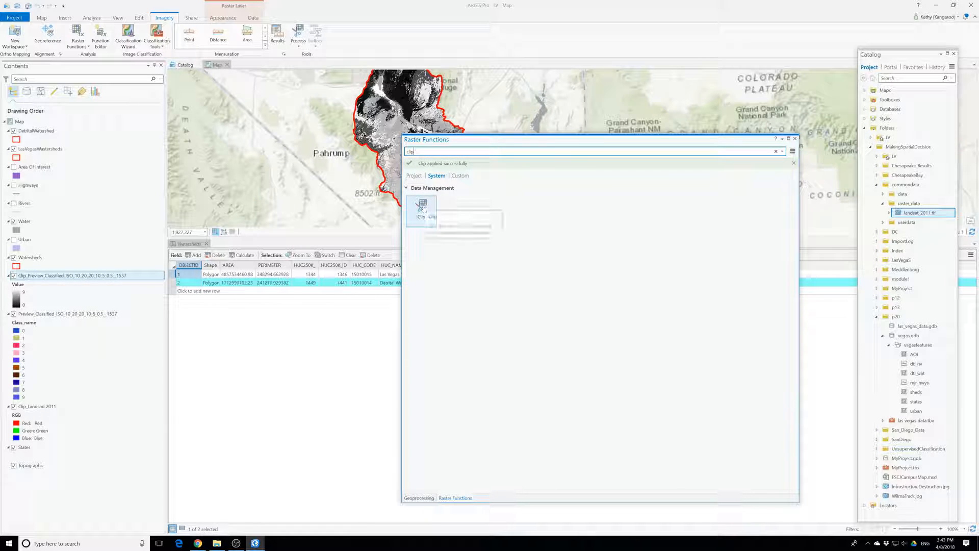
Step: Reopen the Clip function and replace the Clip_ prefix in the new clipped layer's name with LV_
left_click(423, 207)
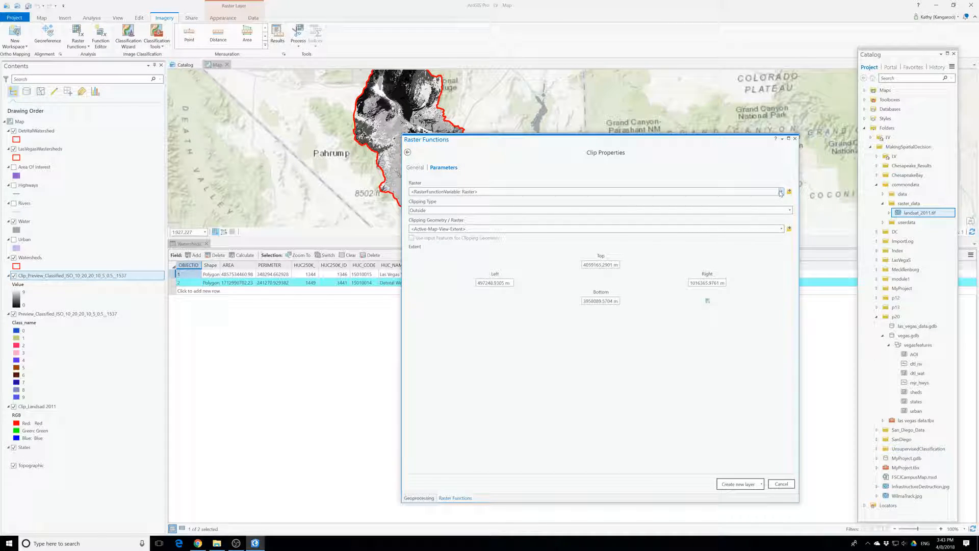
left_click(26, 278)
left_click(27, 277)
key("BackSpace")
key("BackSpace")
key("BackSpace")
key("BackSpace")
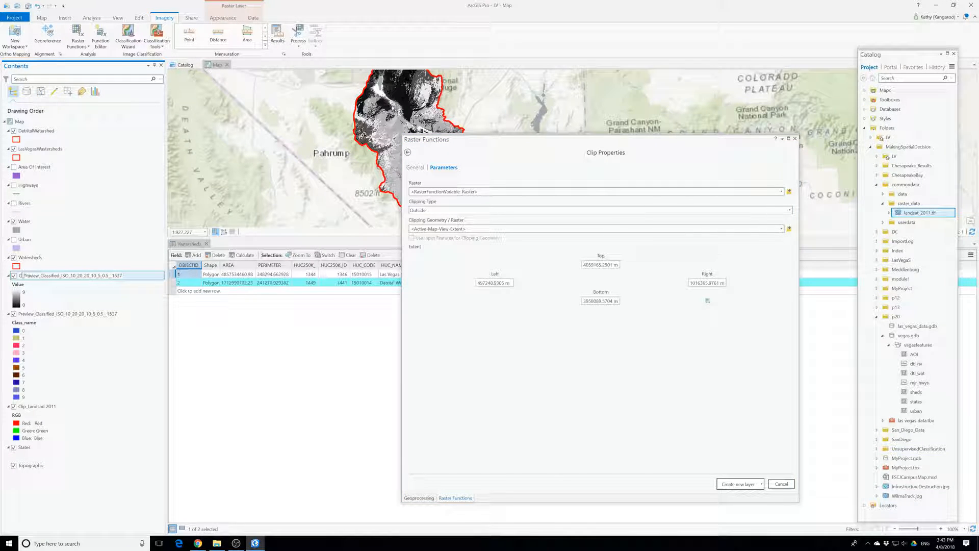
type("LV_")
Step: Clip the Preview_Classified_ISO raster to the DetritalWatershed features as a new layer, with input features used for the clipping geometry
left_click(539, 192)
left_click(780, 191)
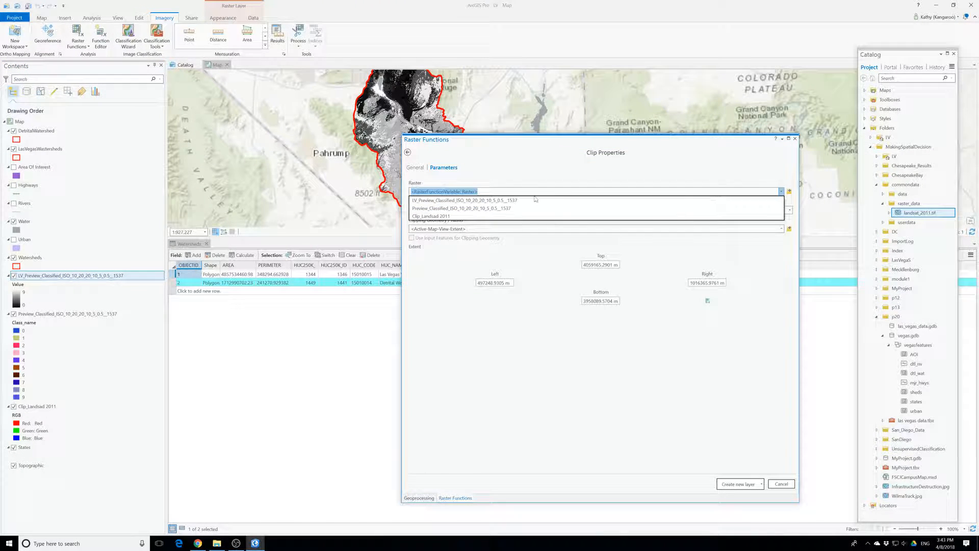
left_click(459, 209)
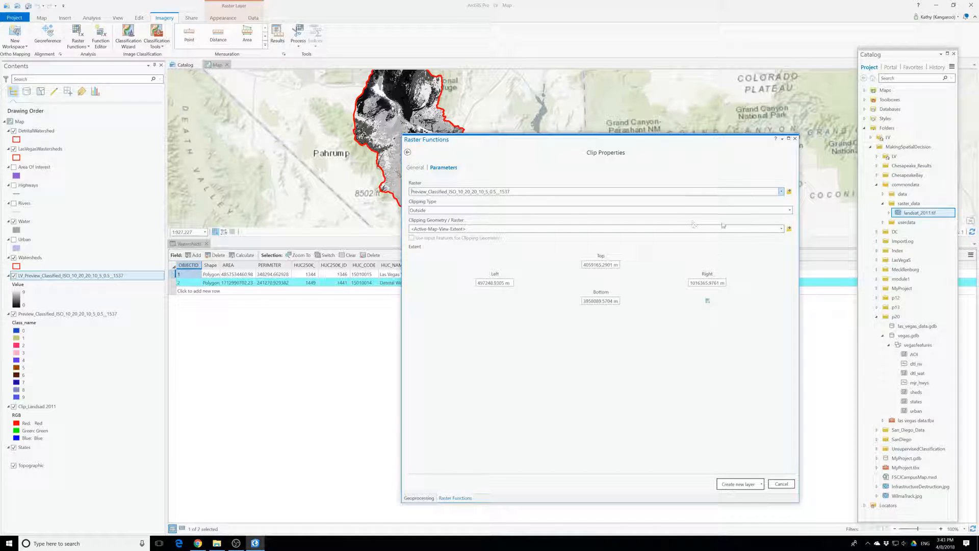
left_click(781, 228)
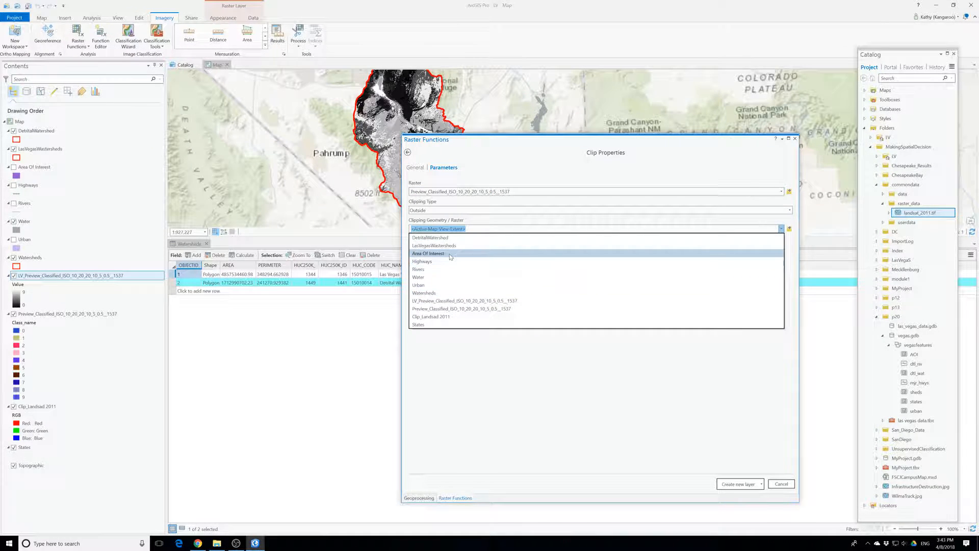
left_click(431, 237)
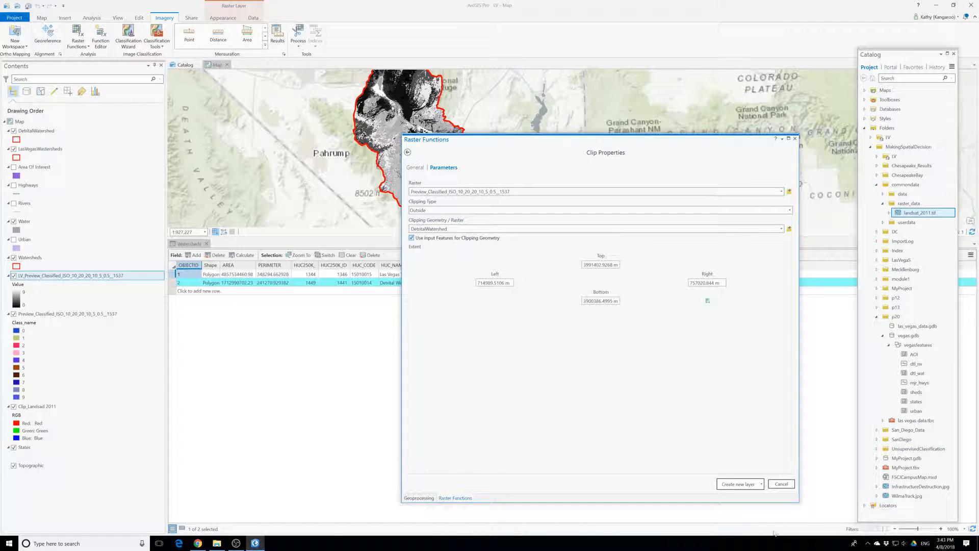
left_click(738, 484)
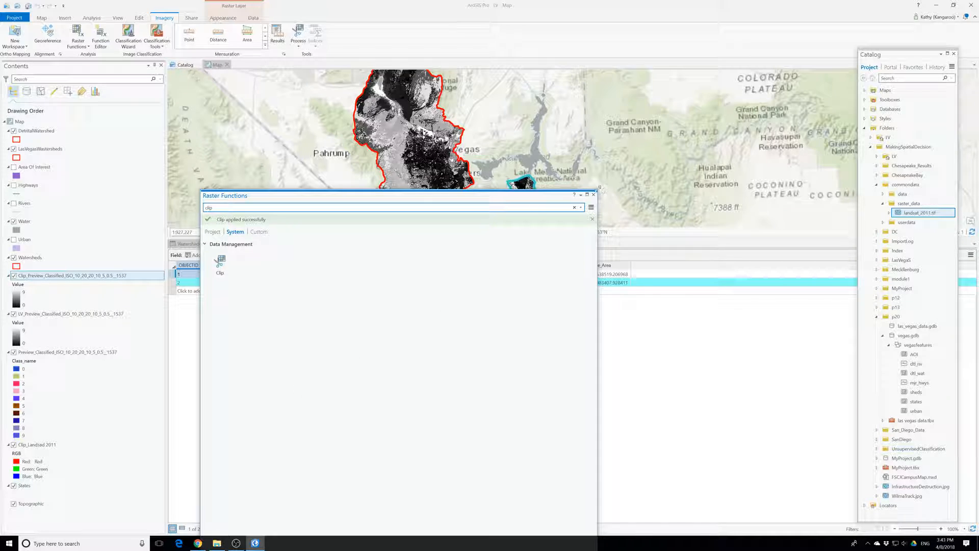
Step: Close the raster functions, geoprocessing and attribute table windows, and clear the watershed selection on the map
left_click(593, 195)
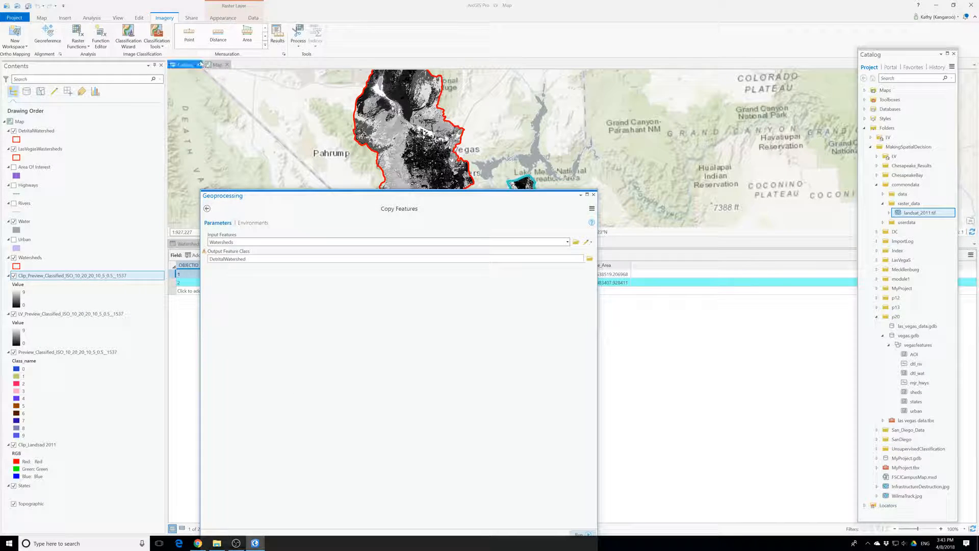
left_click(594, 194)
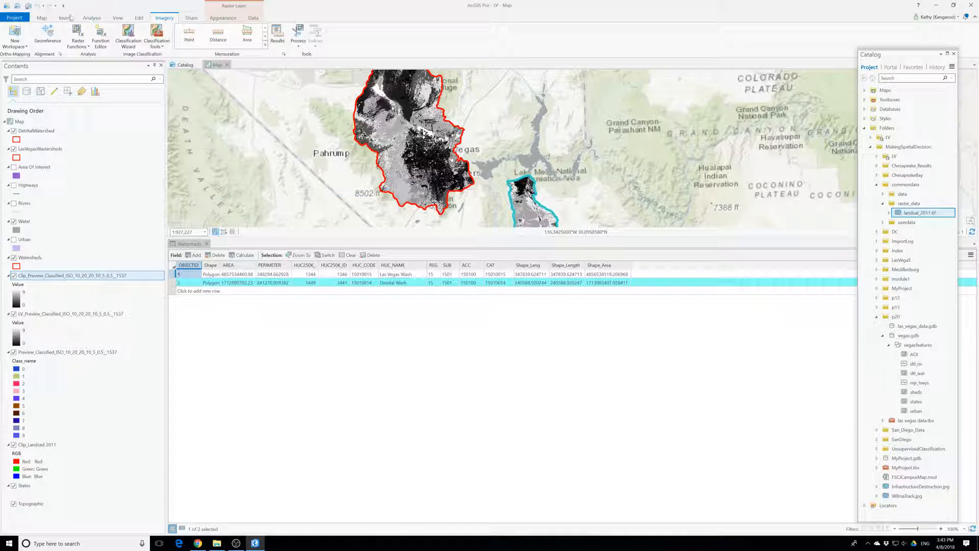
left_click(43, 18)
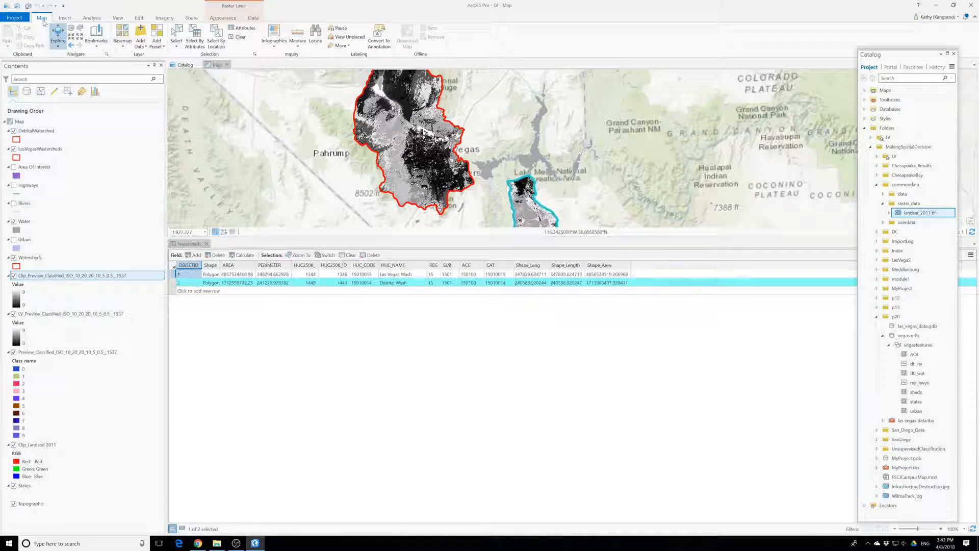
left_click(238, 37)
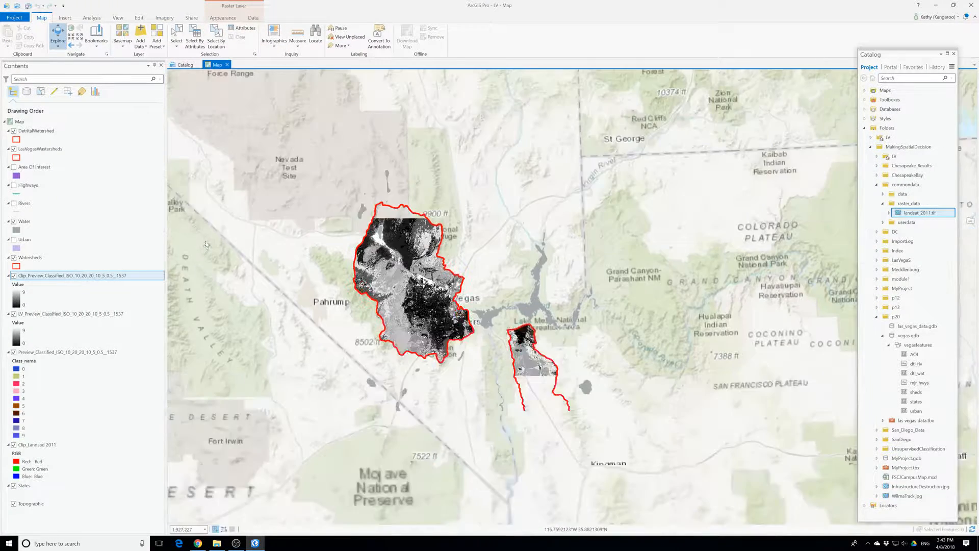
left_click(206, 244)
Step: Replace the Clip_ prefix in the new Detrital clipped raster layer's name with Detrital_
left_click(25, 276)
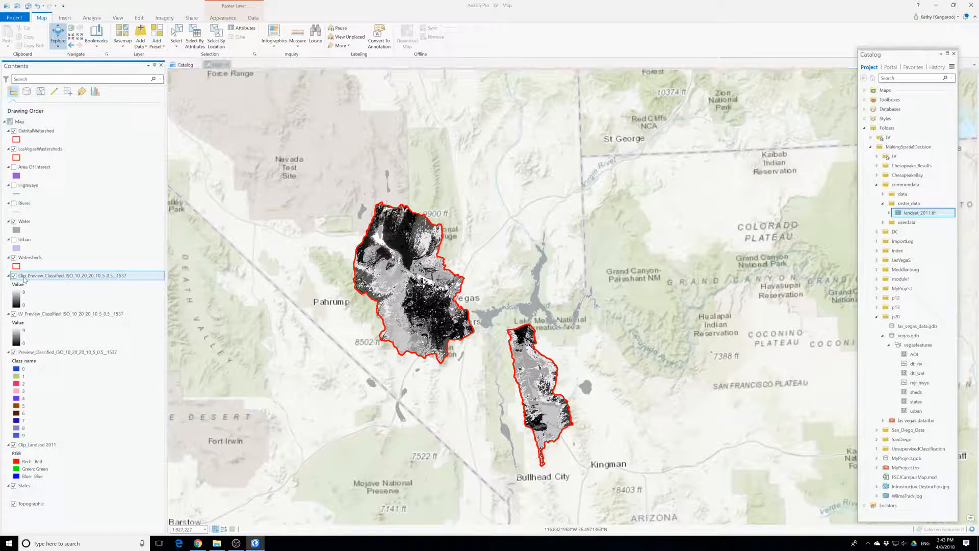
key("BackSpace")
key("BackSpace")
key("BackSpace")
key("BackSpace")
type("Detri")
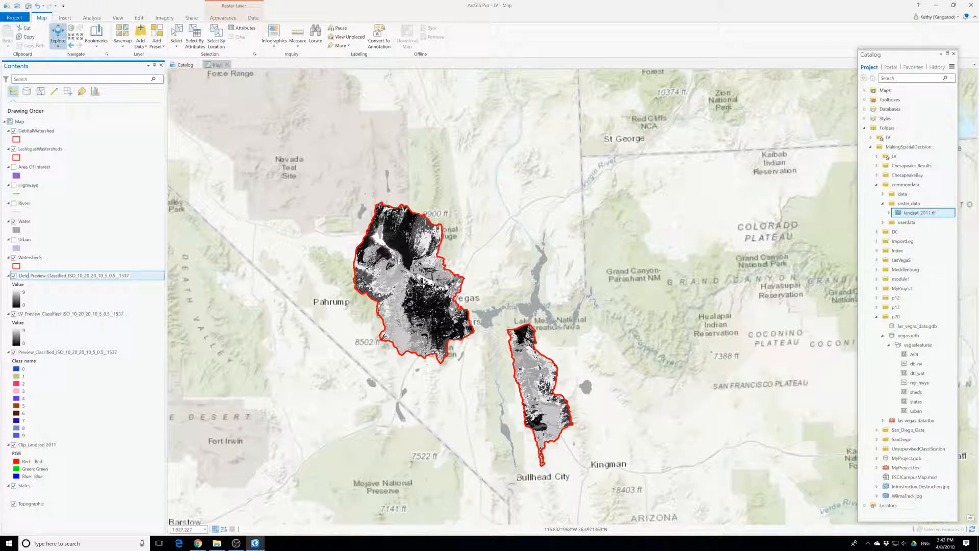
type("tal")
left_click(74, 305)
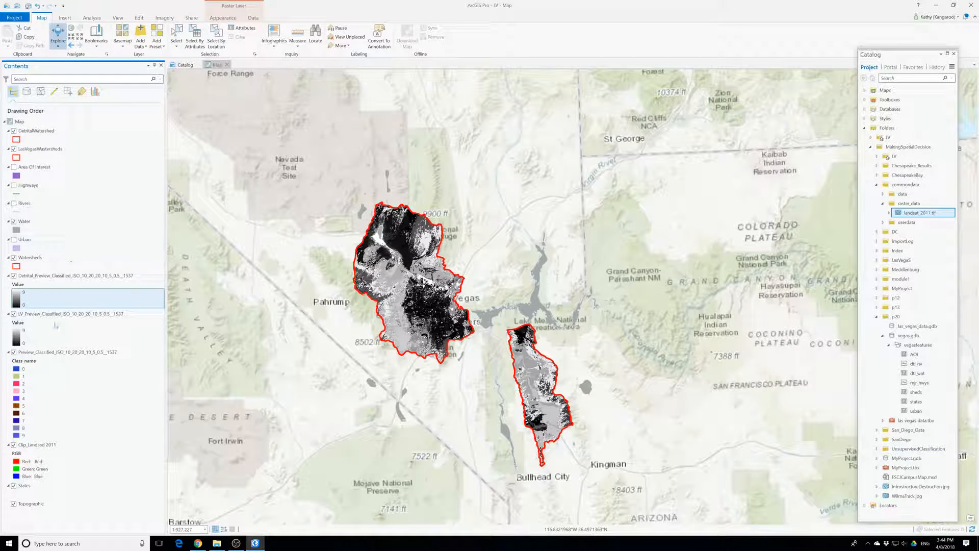
Step: Select the LV_Preview_Classified_ISO layer and search the raster functions for a reclassify function
left_click(40, 315)
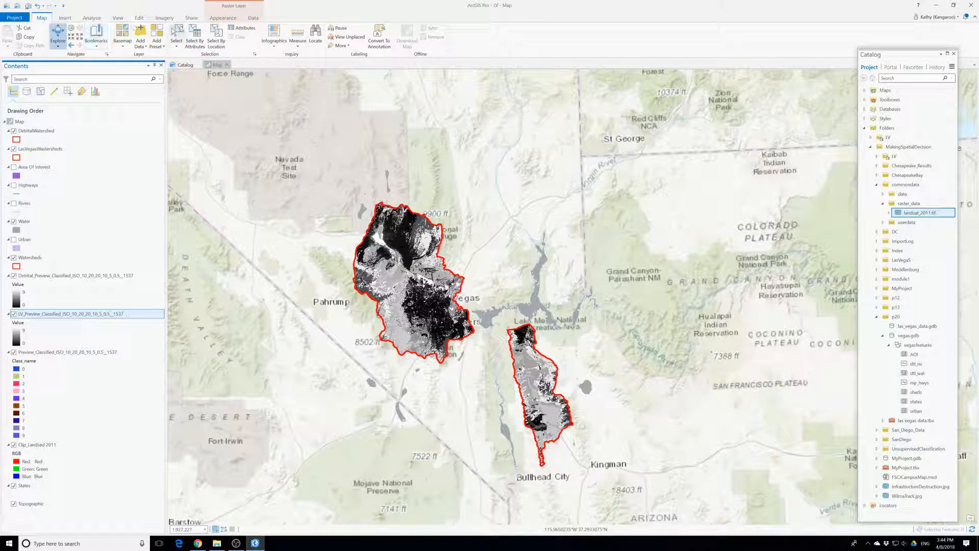
left_click(165, 17)
left_click(77, 36)
type("clip")
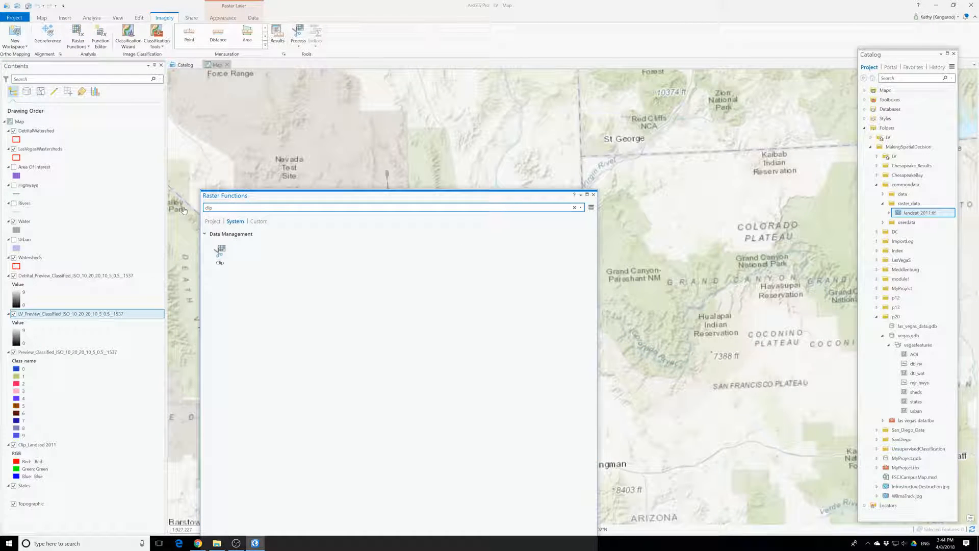
key("BackSpace")
key("BackSpace")
key("BackSpace")
key("BackSpace")
type("reclassfu")
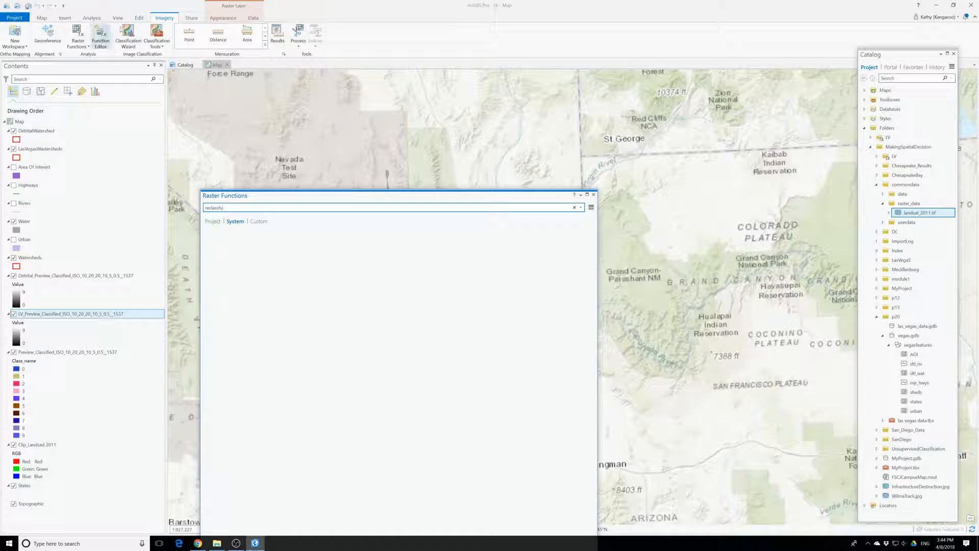
Step: Search the geoprocessing tools for reclassify and open the Reclassify tool from the 3D Analyst Tools
left_click(92, 18)
left_click(100, 34)
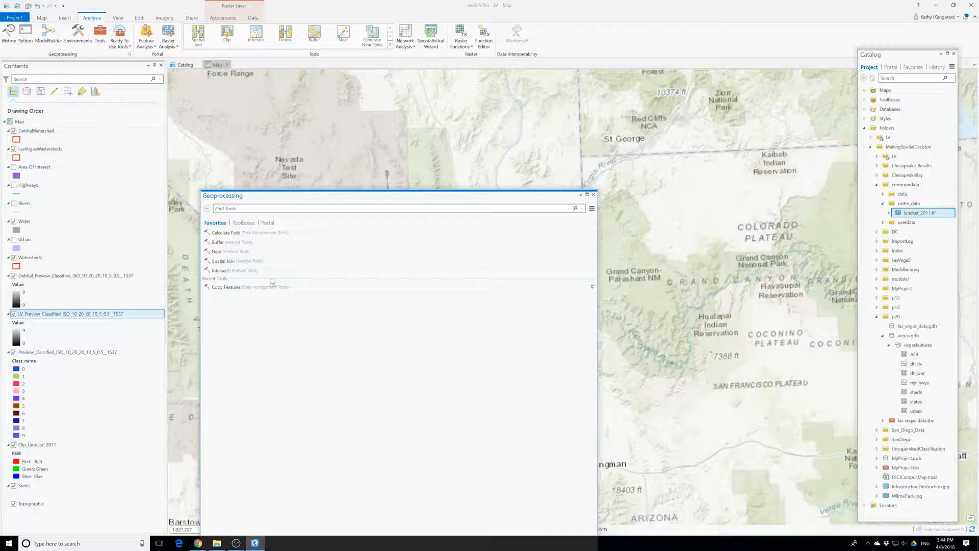
left_click(247, 209)
type("rec")
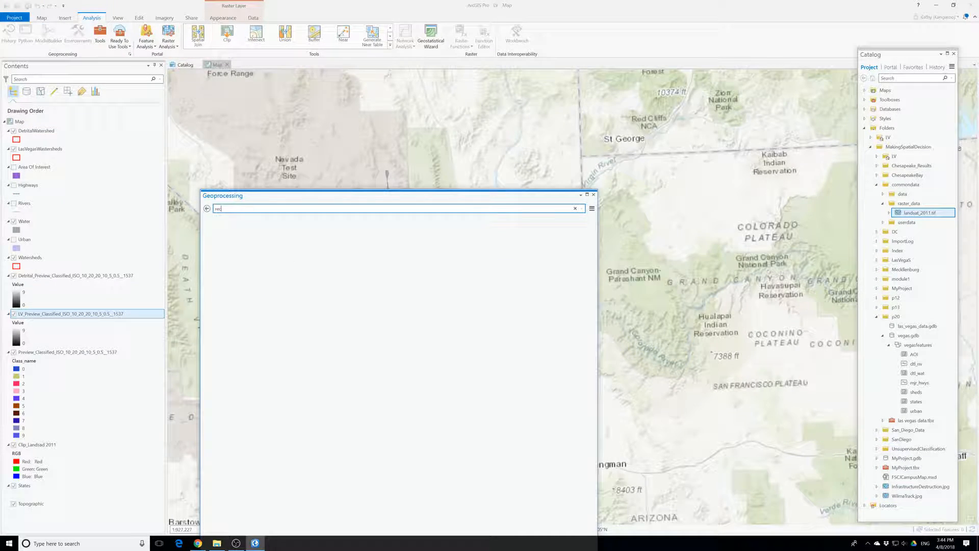
type("lassify")
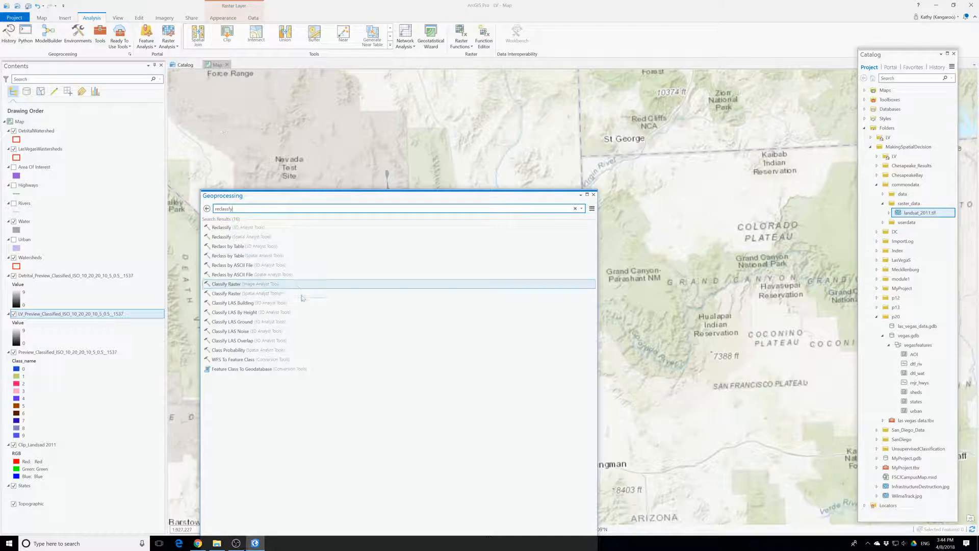
left_click(222, 228)
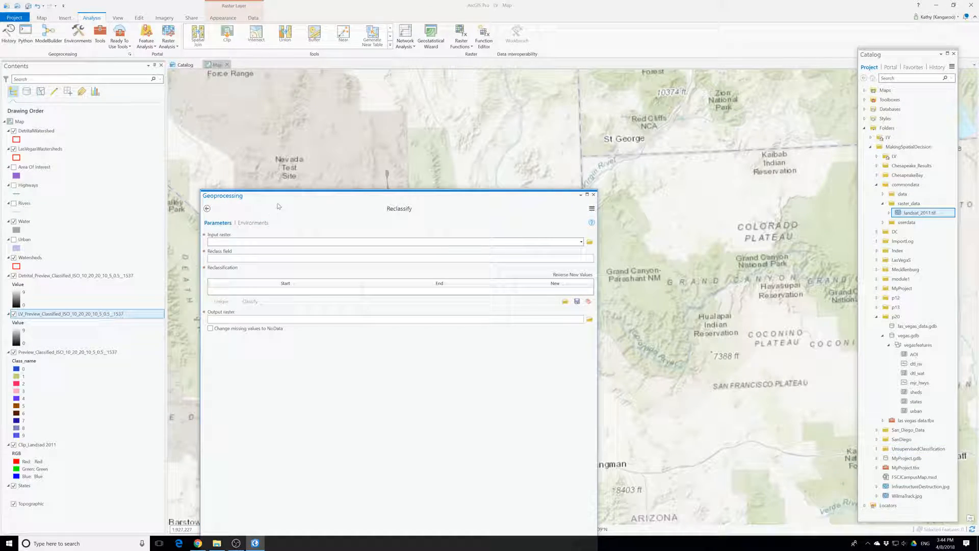
Step: Set LV_Preview_Classified_ISO as the input raster with Value as the reclass field, and list its unique values for reclassification
left_click_drag(334, 190, 430, 145)
left_click(677, 198)
left_click(383, 220)
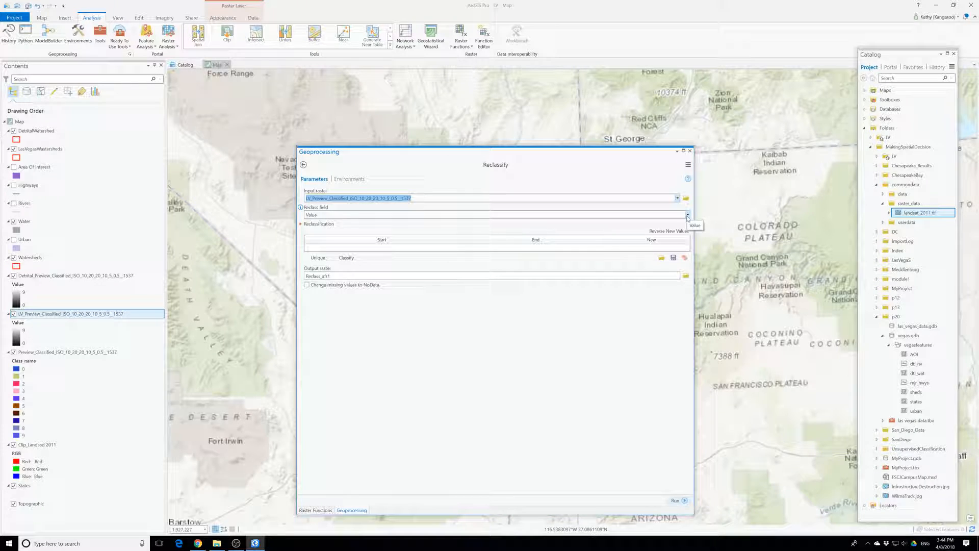
left_click(688, 215)
left_click(536, 225)
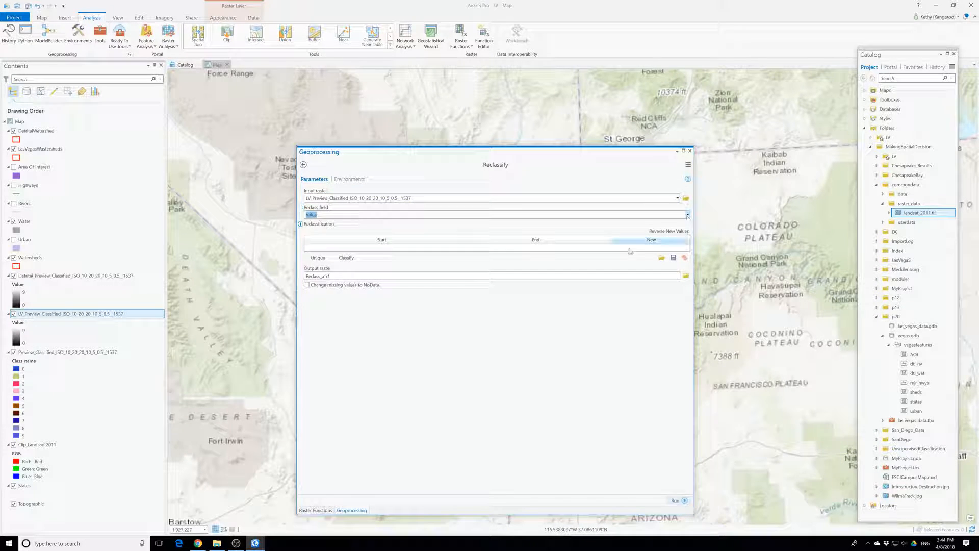
left_click(318, 258)
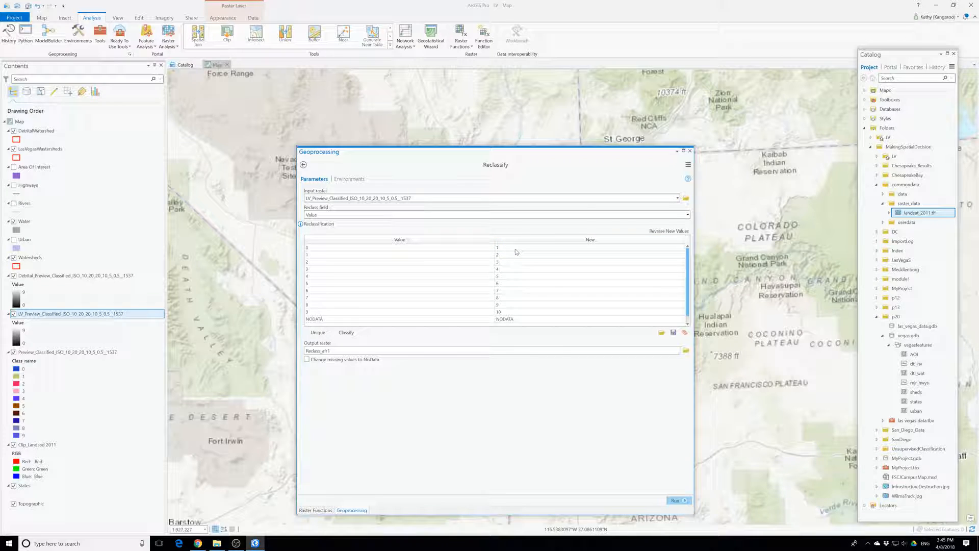
left_click(512, 247)
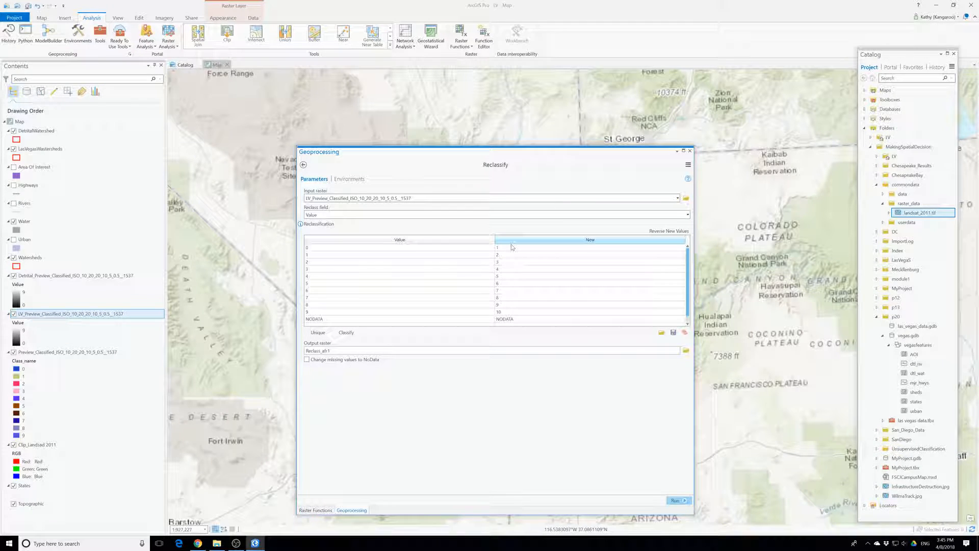
left_click(511, 244)
left_click(528, 244)
left_click(481, 240)
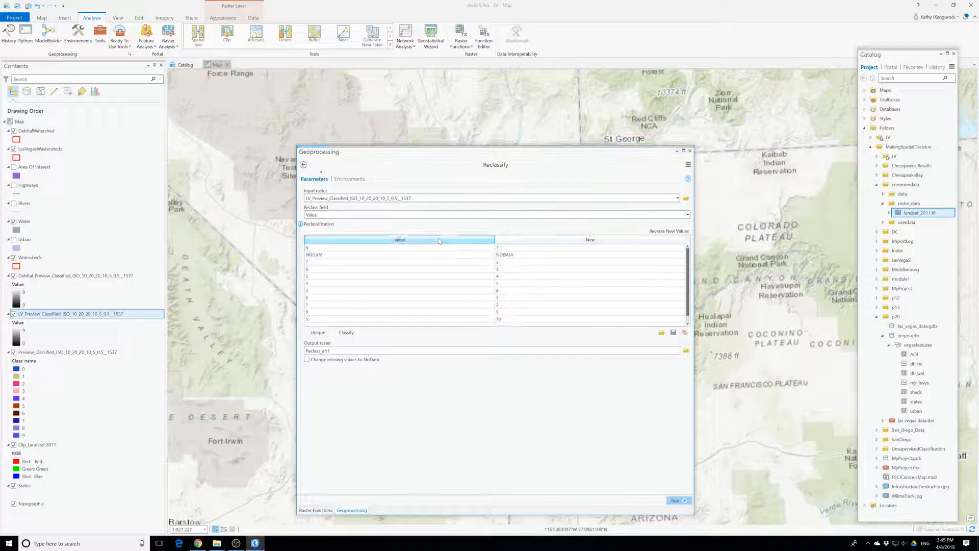
Step: Set the new values to 4 for original value 0, 1 for original value 1 and 4 for original value 2
left_click(497, 248)
type("4")
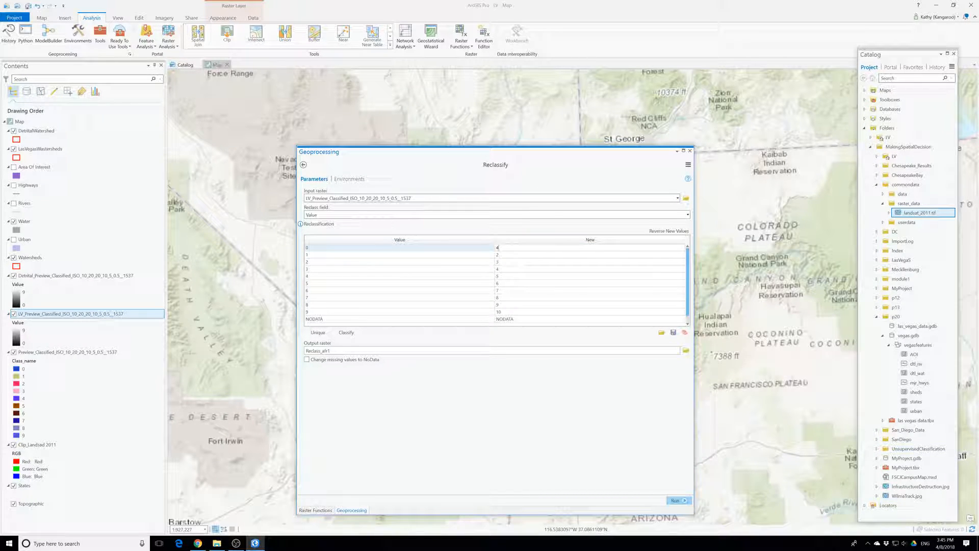
left_click(503, 255)
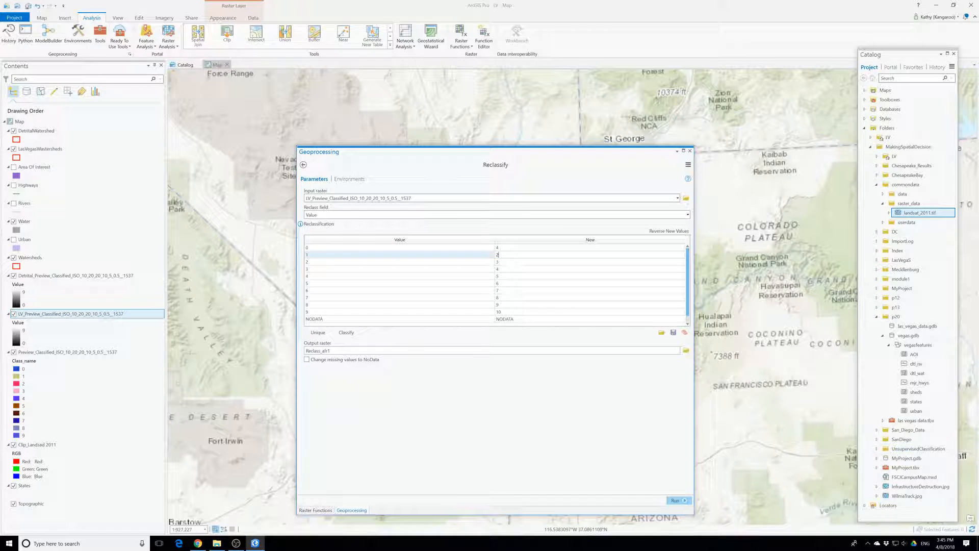
type("1")
left_click(503, 263)
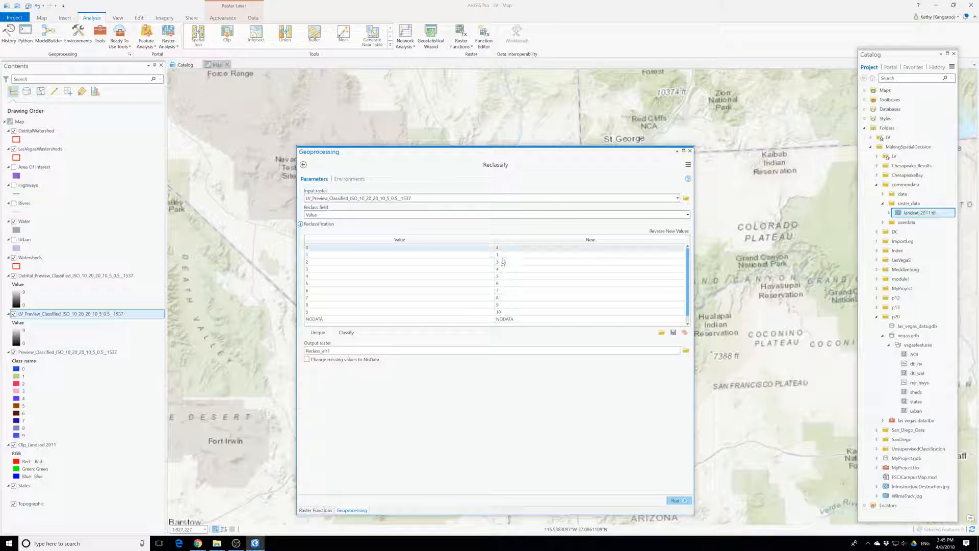
left_click(500, 262)
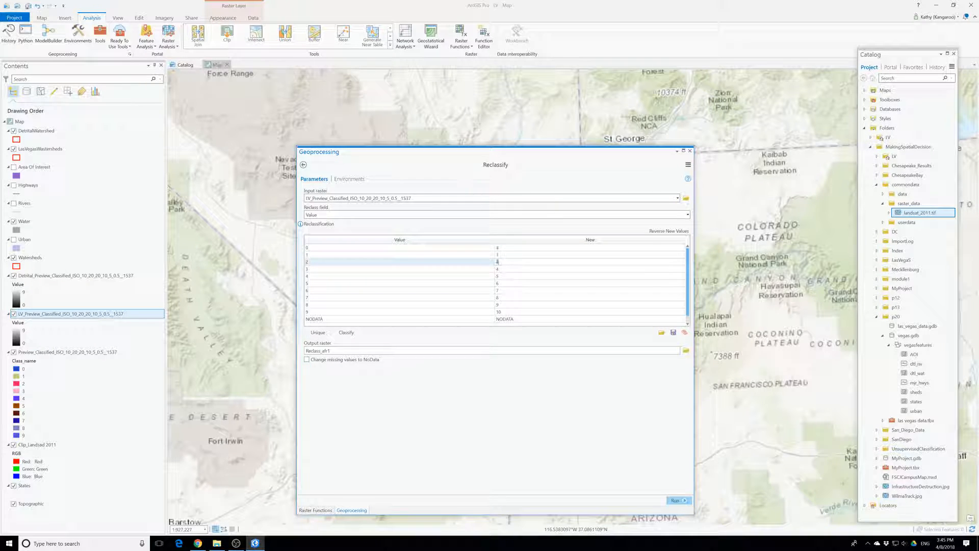
left_click(497, 269)
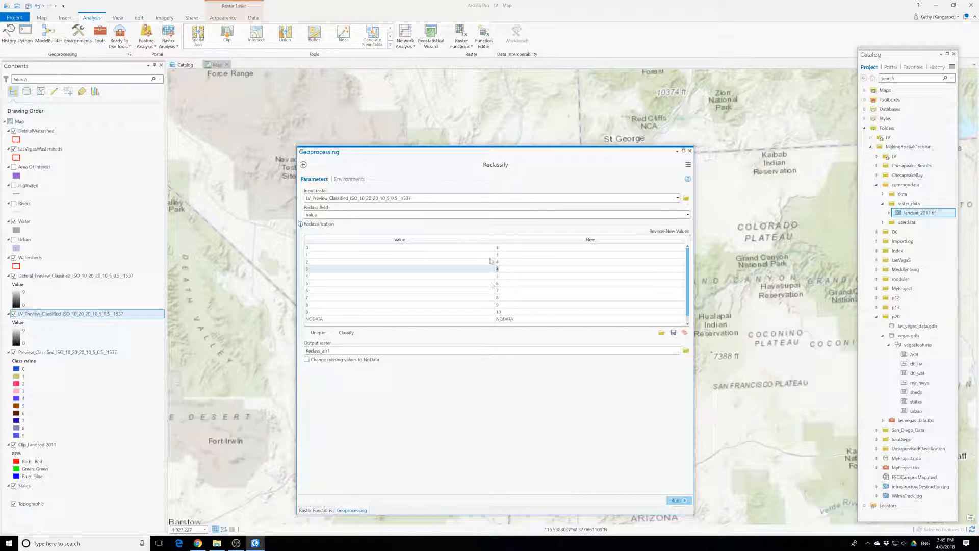
Step: Clear the reclassification table and list the raster's unique values again
left_click(306, 262)
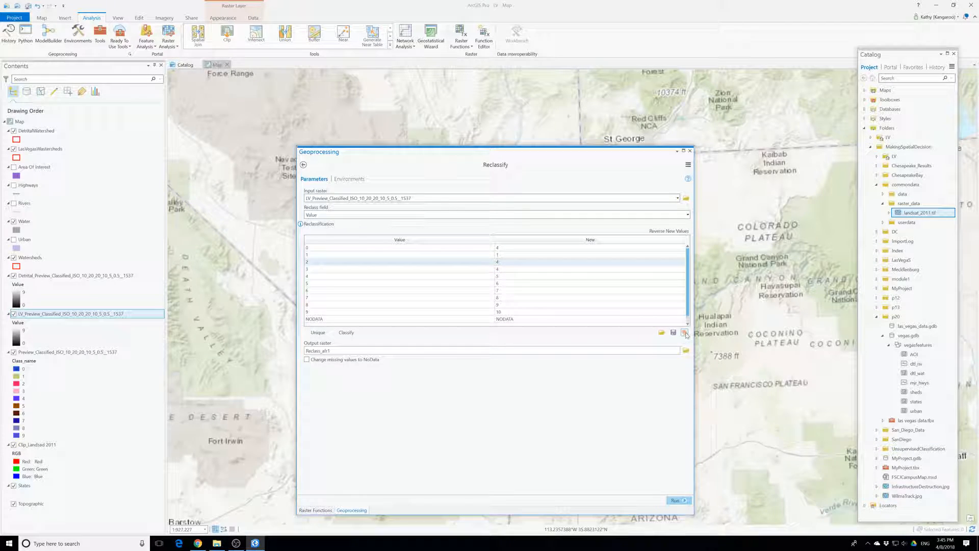
left_click_drag(377, 157, 266, 117)
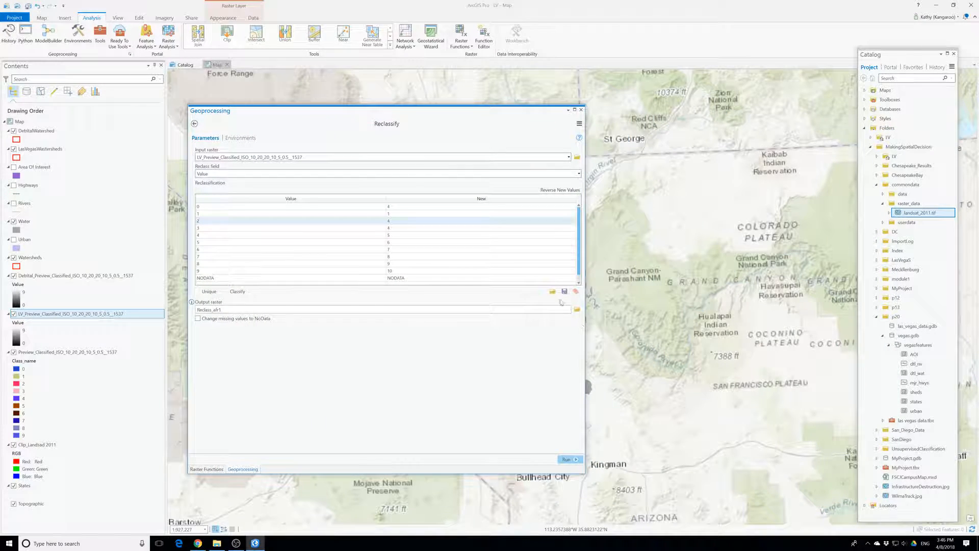
left_click(576, 291)
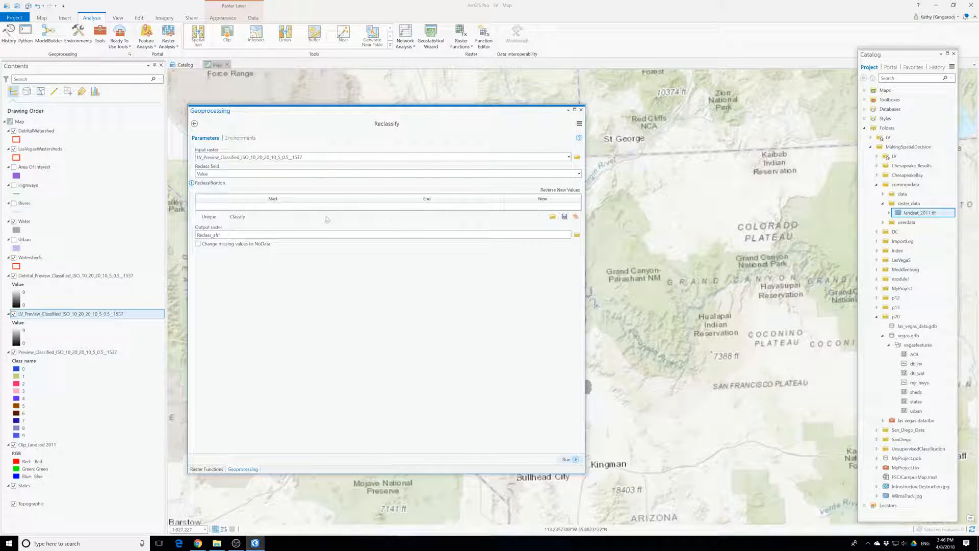
left_click(209, 217)
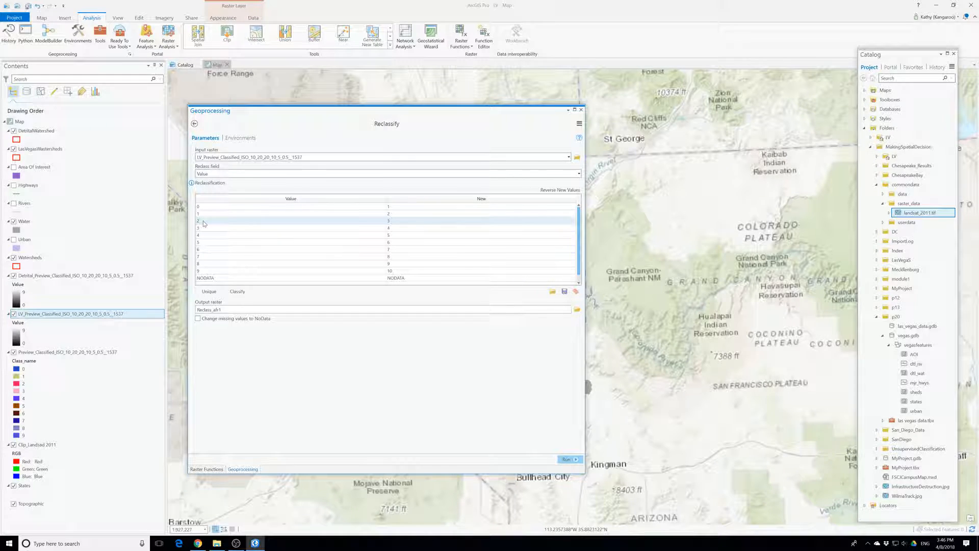
Step: Set the new values to 4 for original value 0 and 1 for original value 1
left_click(397, 209)
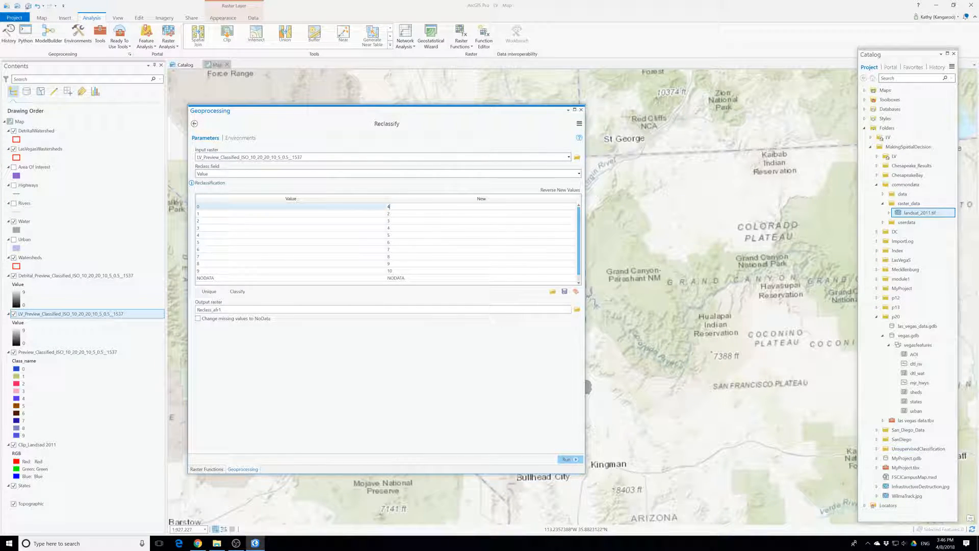
left_click(393, 214)
type("1")
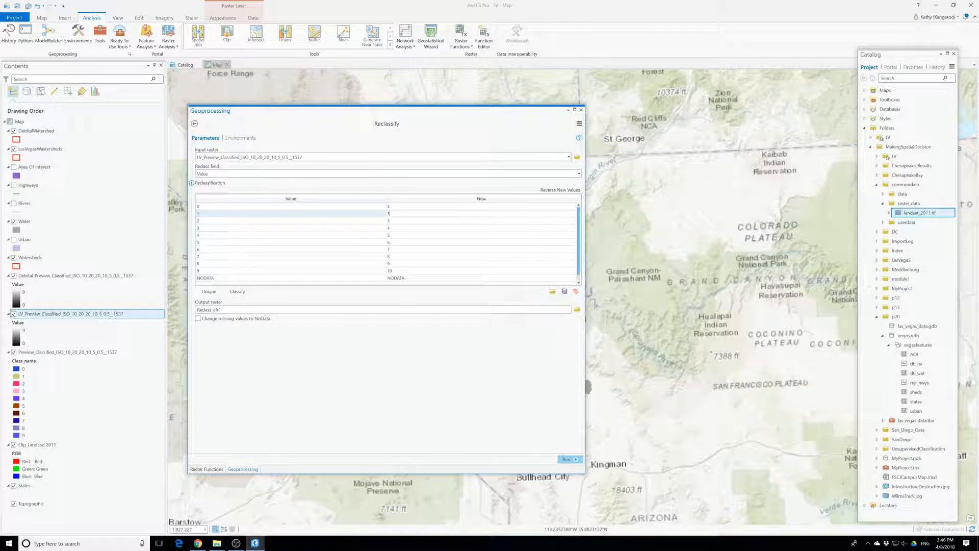
left_click(396, 222)
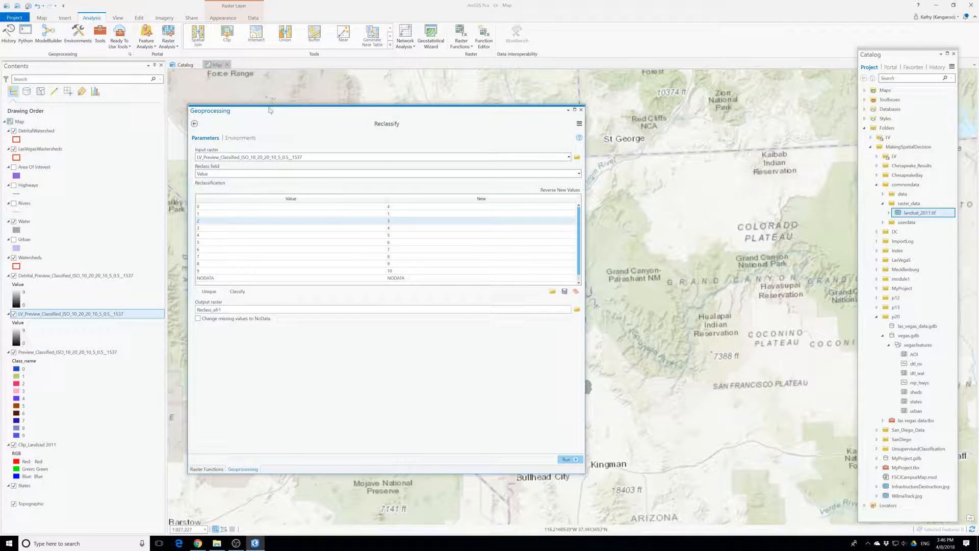
Step: Set the new value to 2 for original values 4 and 5 in the reclassification table
left_click_drag(274, 112, 558, 128)
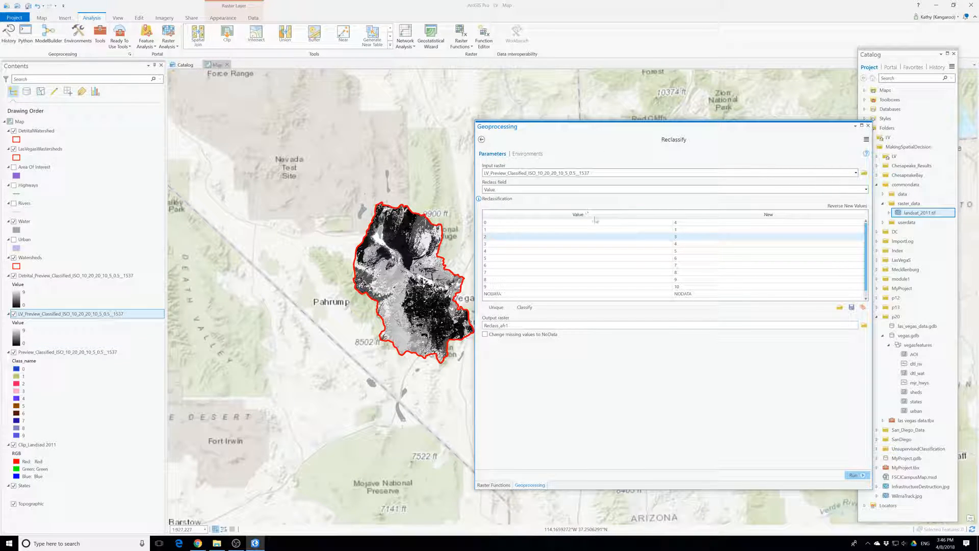
left_click_drag(627, 128, 507, 152)
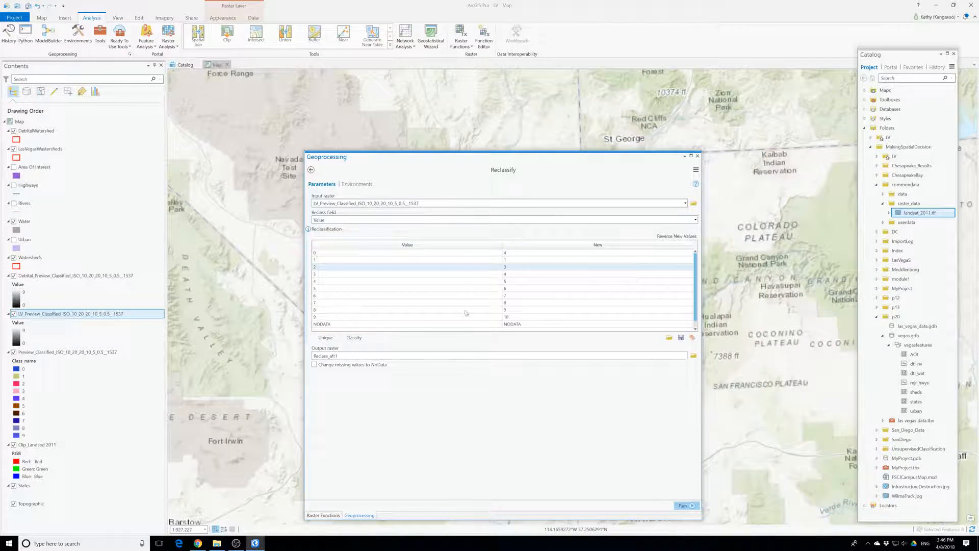
left_click(507, 282)
left_click(505, 281)
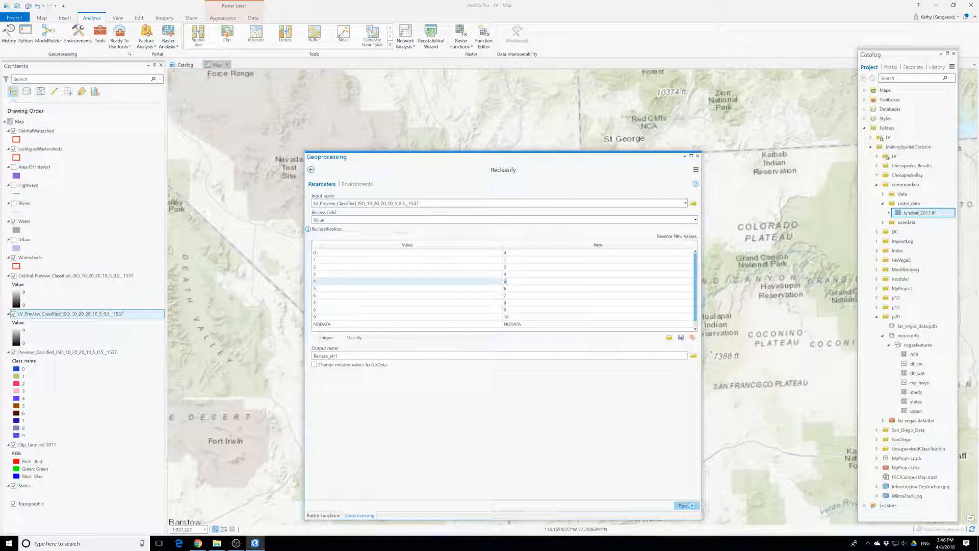
left_click(505, 288)
left_click(505, 288)
type("2")
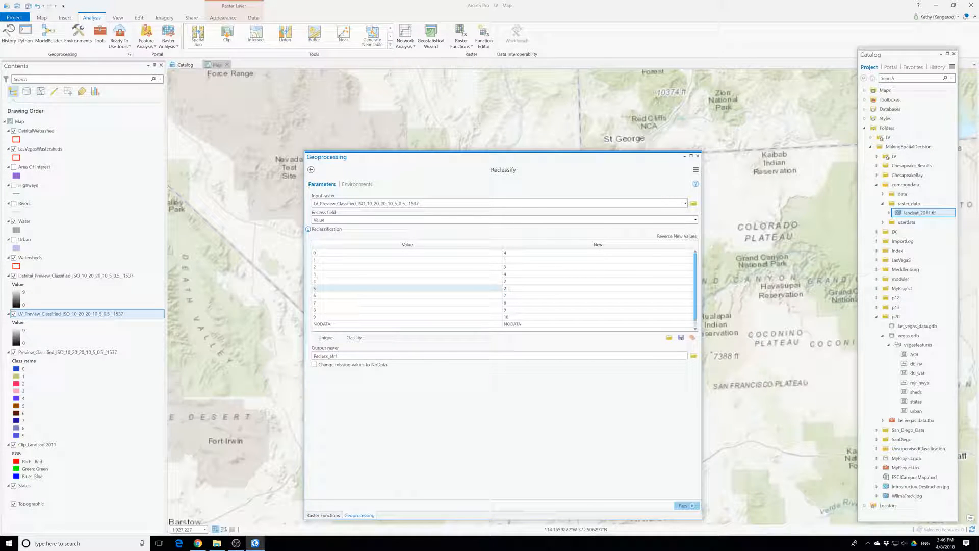
Step: Set the new values to 4 for original values 6 and 7, 3 for value 8 and 2 for value 9
left_click(508, 302)
double_click(505, 295)
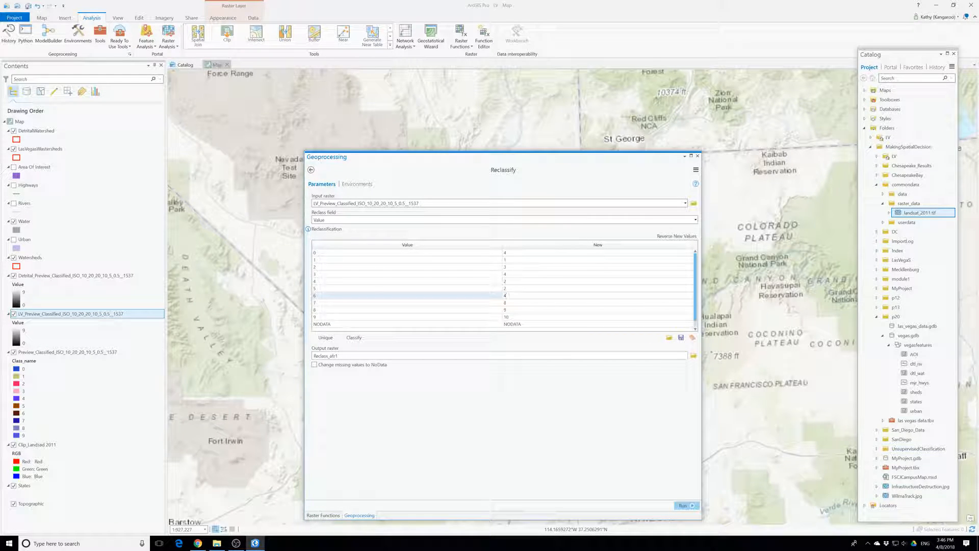
double_click(505, 302)
type("4")
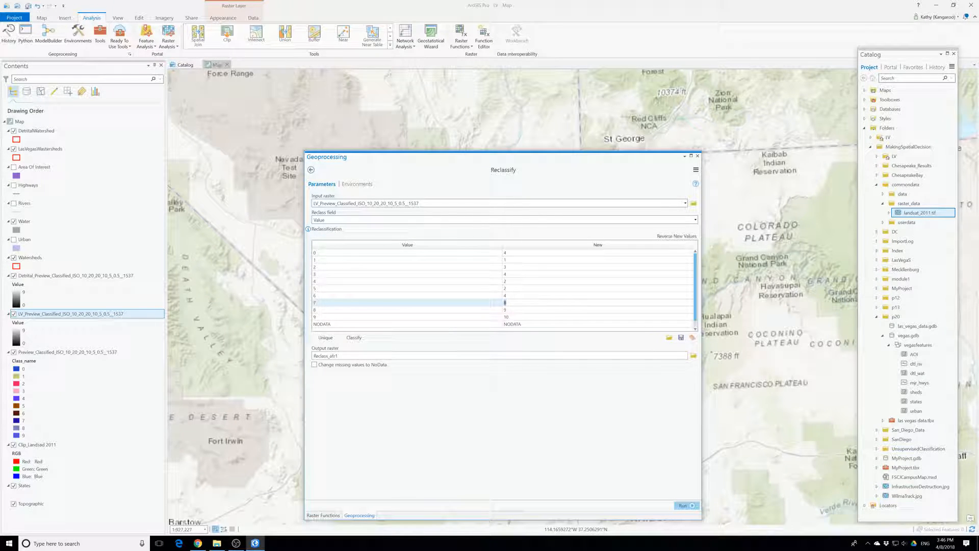
double_click(505, 309)
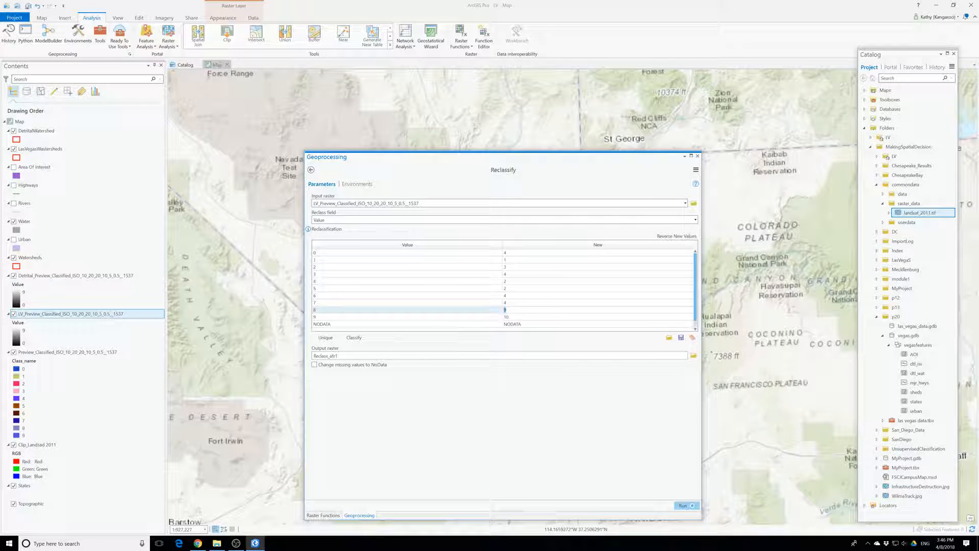
type("3")
double_click(507, 317)
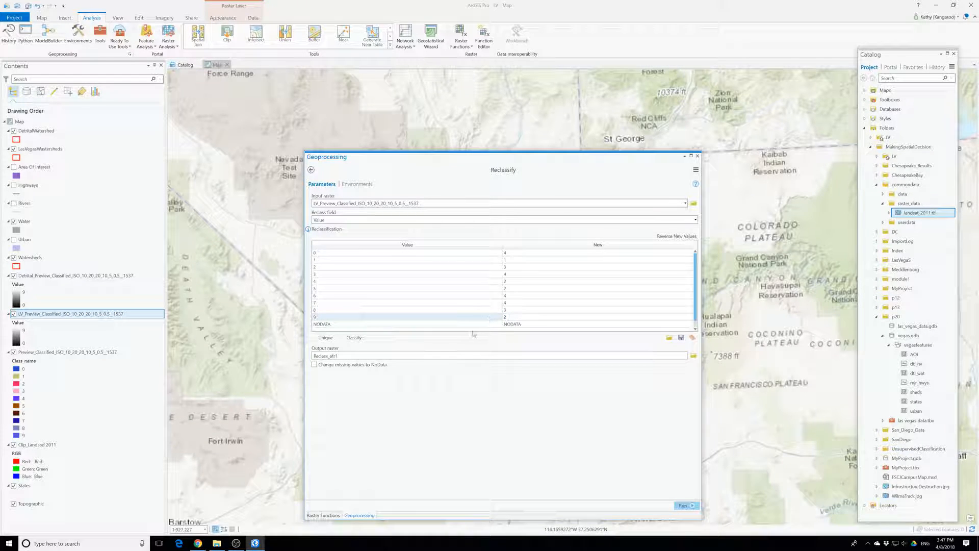
Step: Run Reclassify on the Las Vegas classified raster with the edited table
left_click(424, 335)
left_click(322, 324)
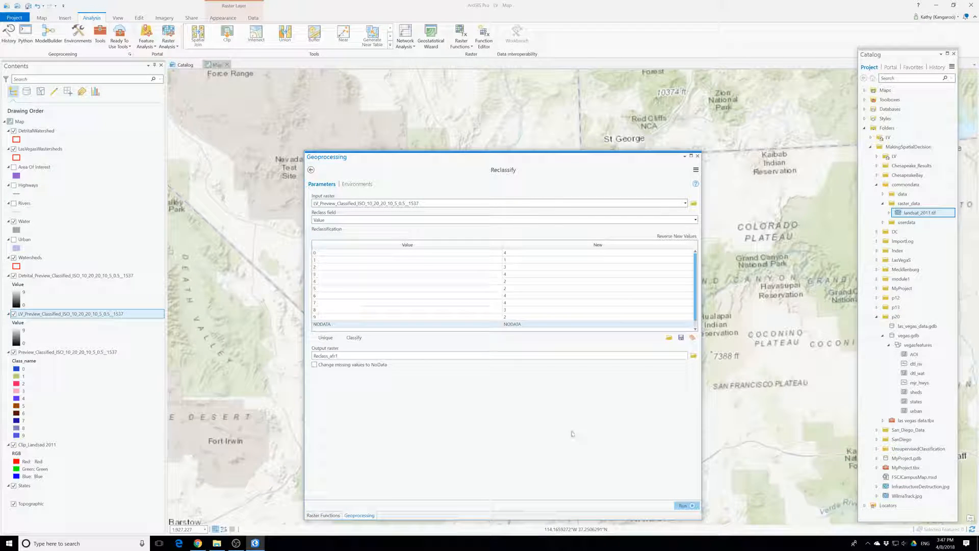
left_click(690, 504)
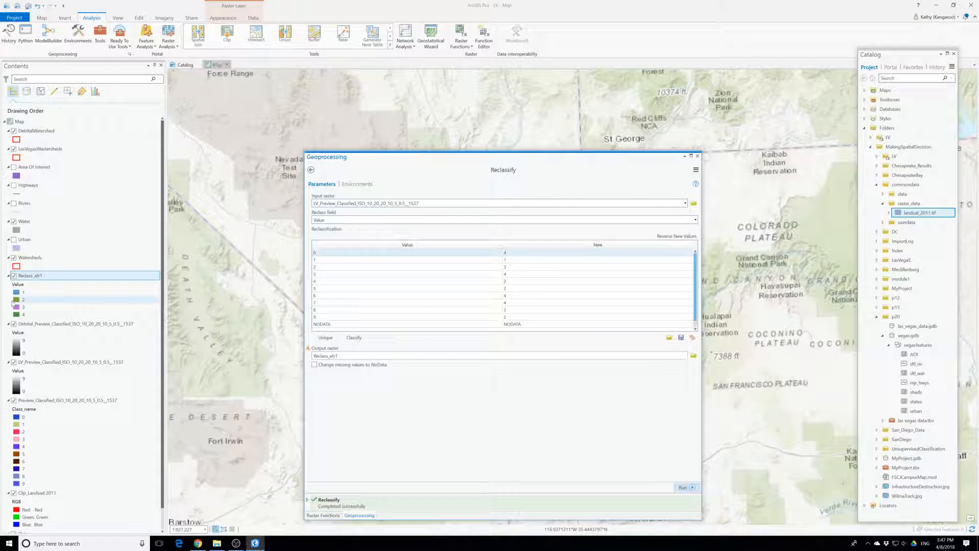
Step: Close the Reclassify tool and add the prefix LA to the new reclassified layer's name
left_click(697, 155)
left_click(25, 276)
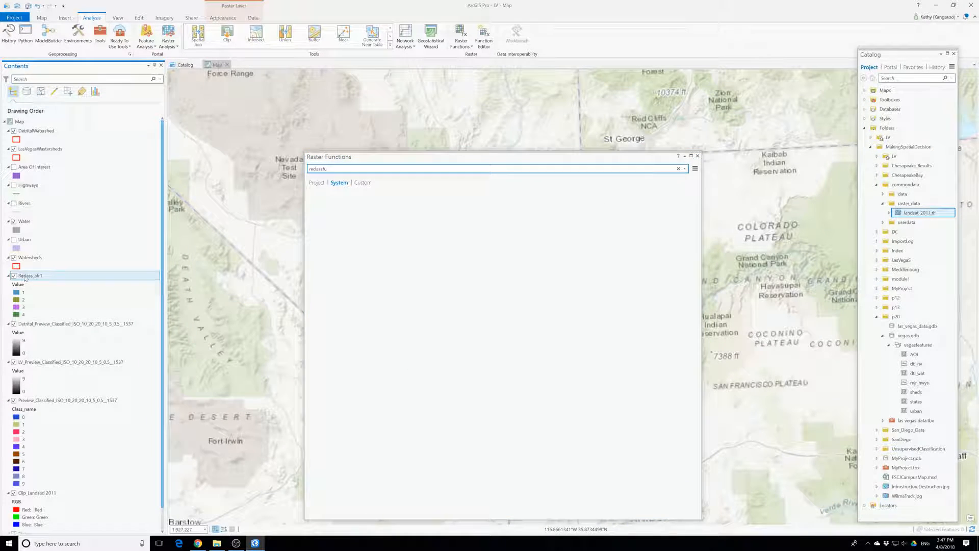
left_click(23, 276)
type("LA")
key("Return")
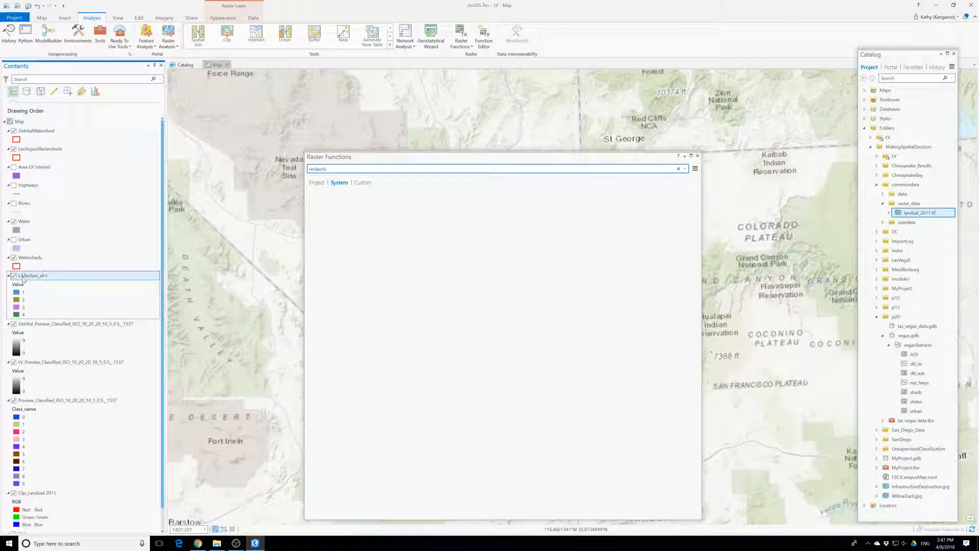
left_click(330, 169)
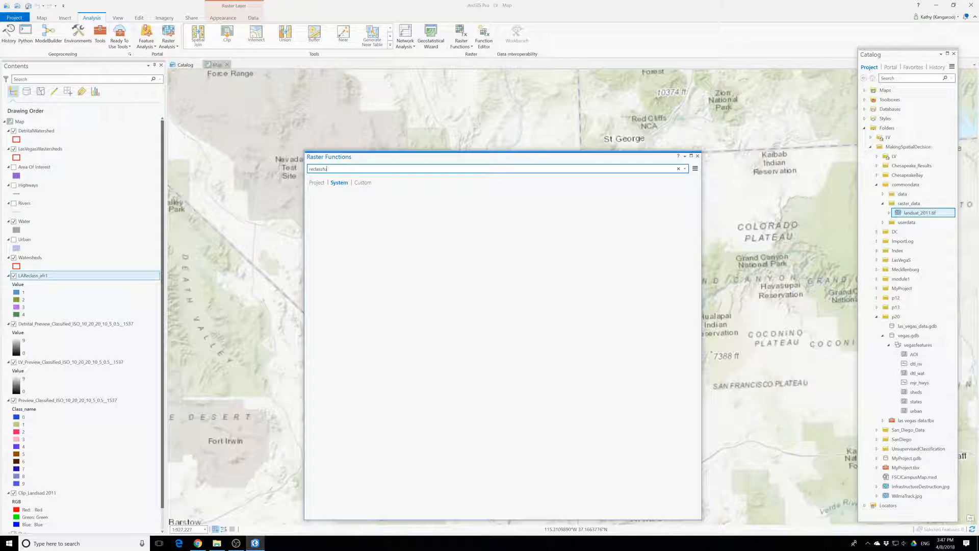
type("reclassify")
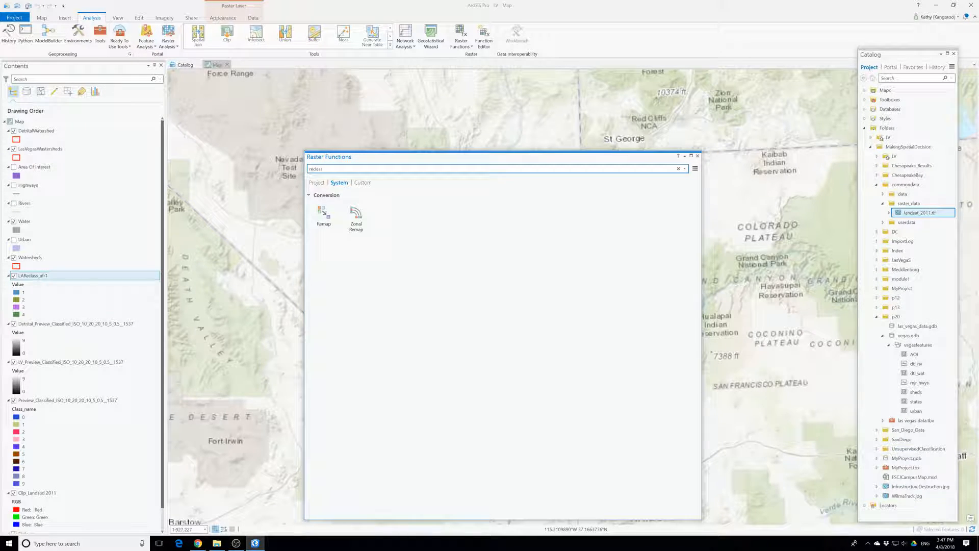
left_click(697, 155)
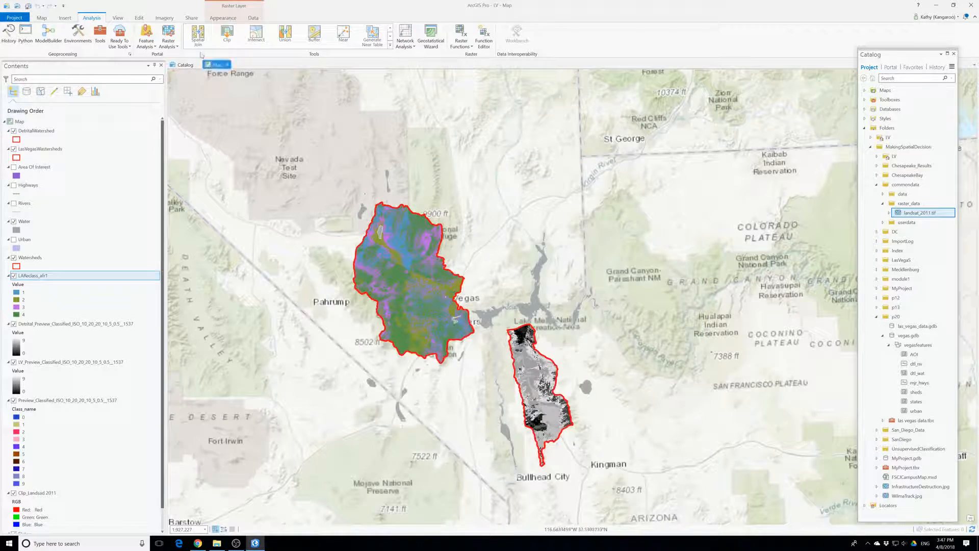
Step: Start Reclassify with the Detrital classified raster as input and list its unique values in the reclassification table
left_click(100, 36)
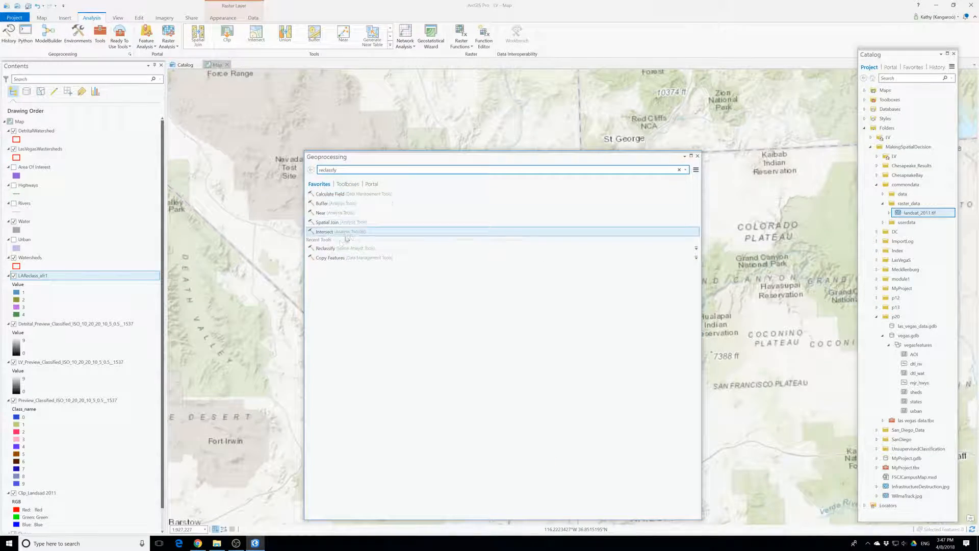
left_click(325, 248)
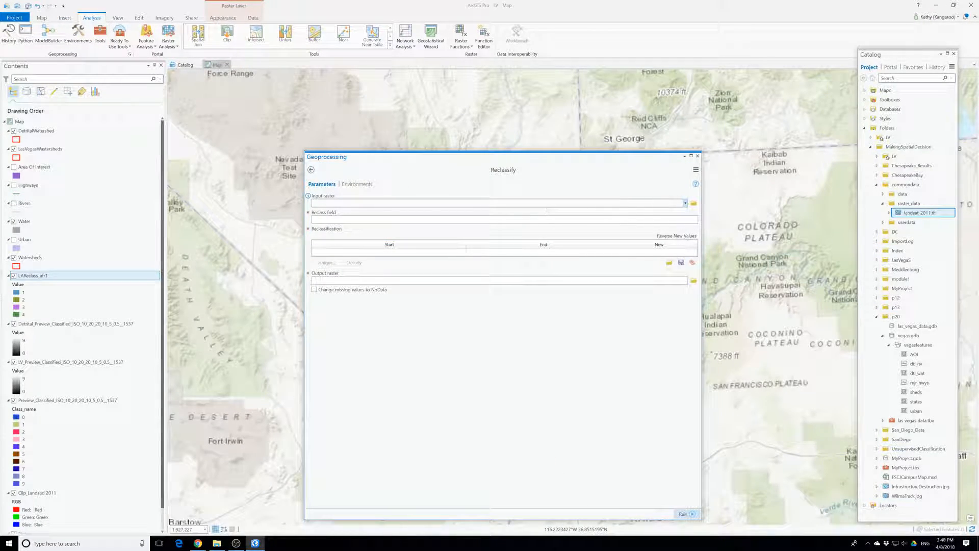
left_click(685, 203)
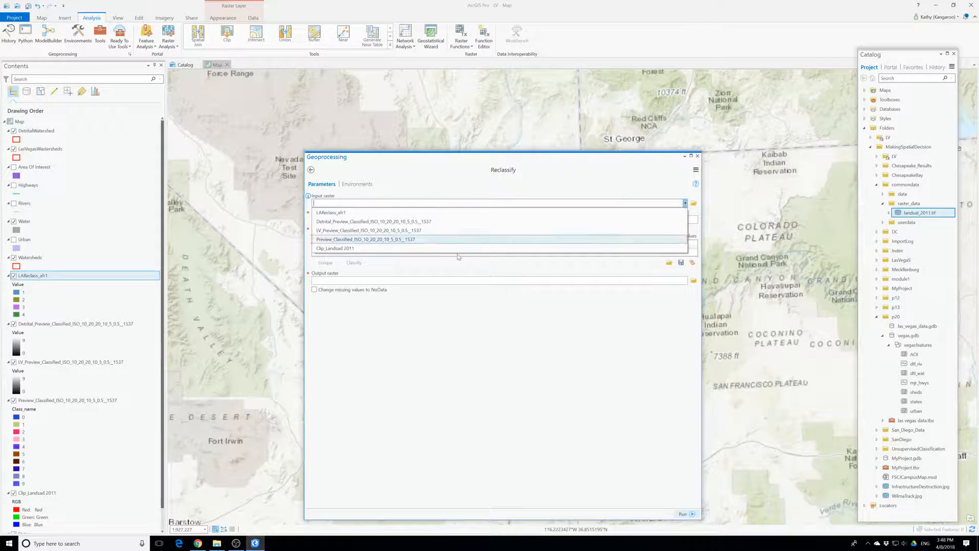
left_click(359, 224)
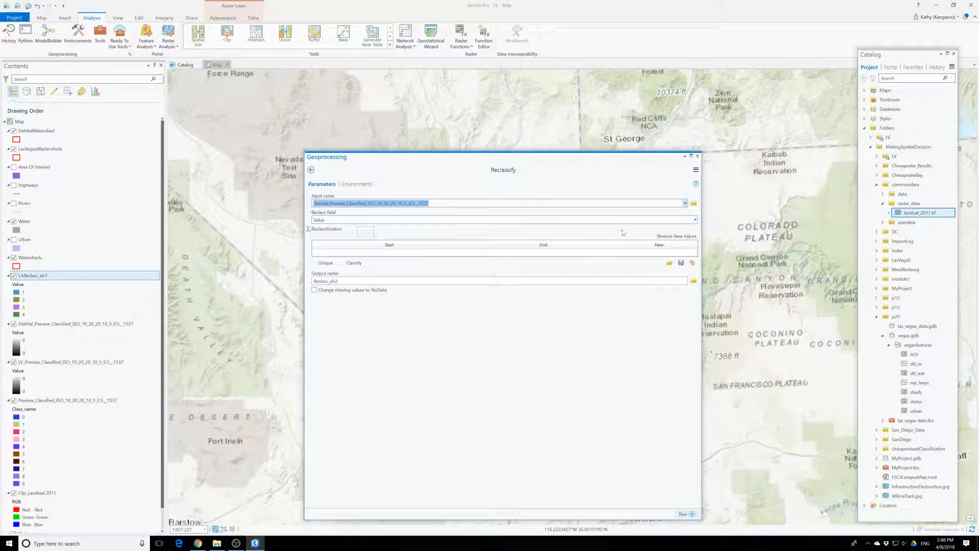
left_click(324, 263)
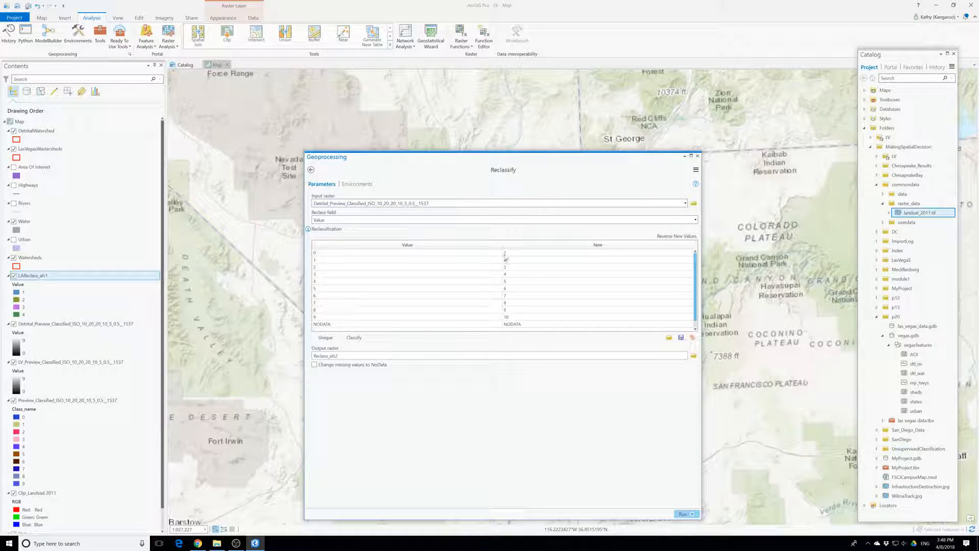
Step: Set the new value to 3 for original values 0, 1, 2 and 3 of the Detrital raster
left_click(504, 252)
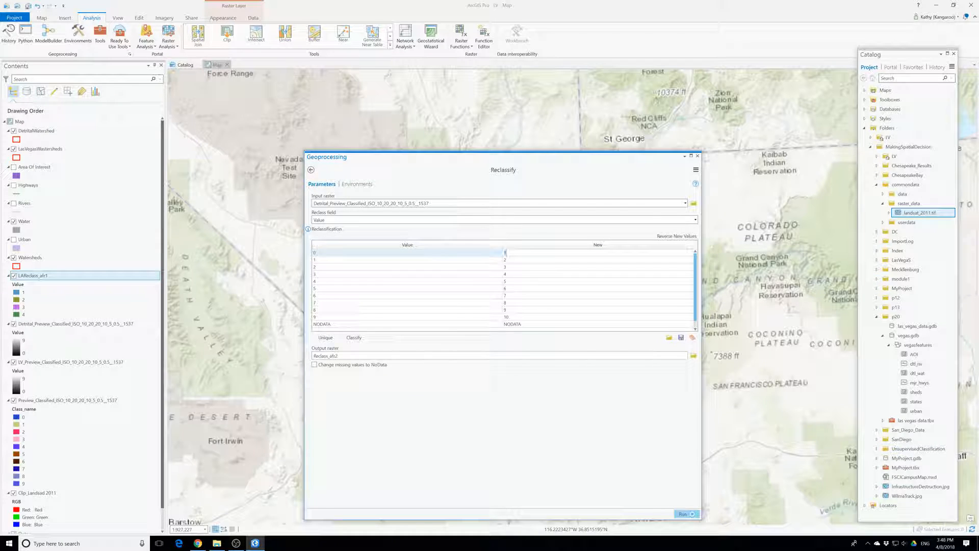
type("3")
key("Return")
type("3")
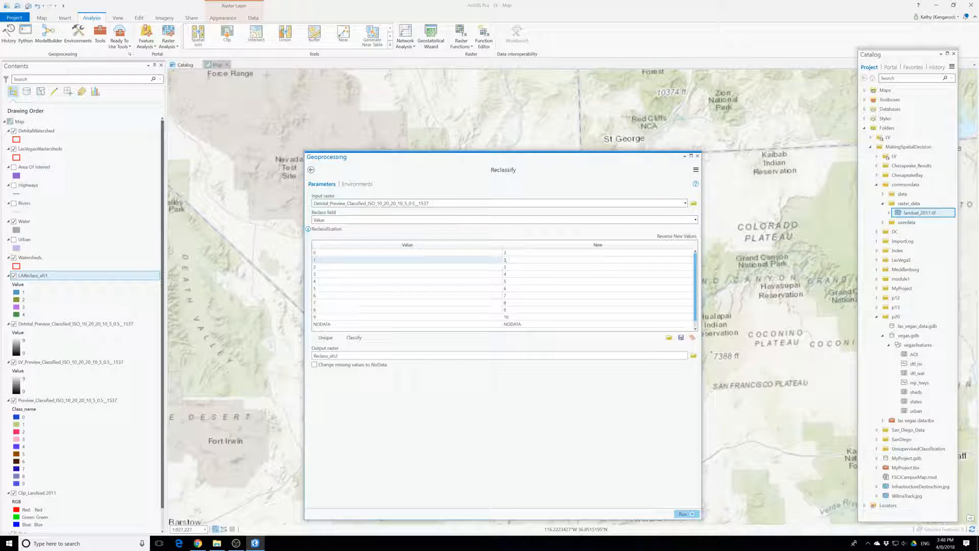
left_click(509, 267)
left_click(510, 274)
type("34")
type("3")
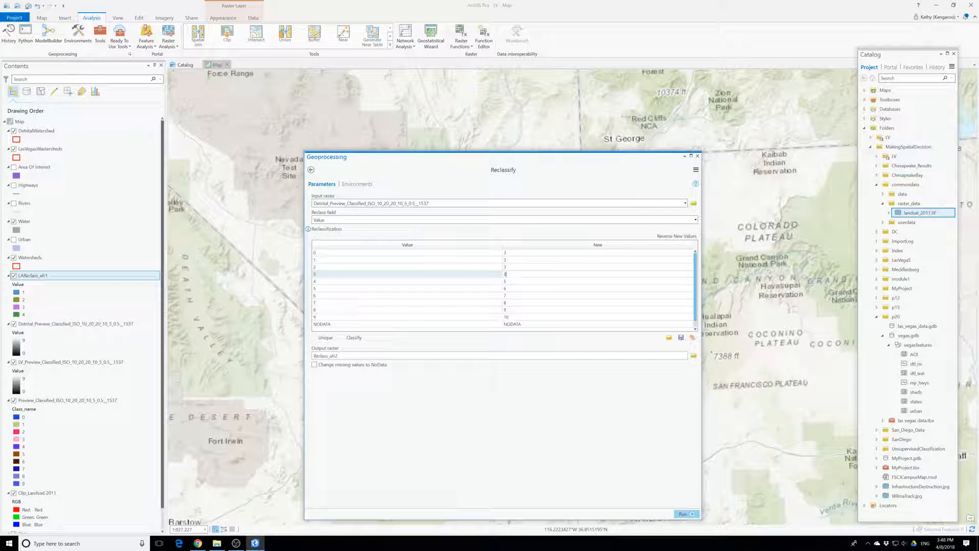
Step: Set the new values to 3 for original values 4 and 7, 1 for value 5 and 2 for value 6
left_click(510, 282)
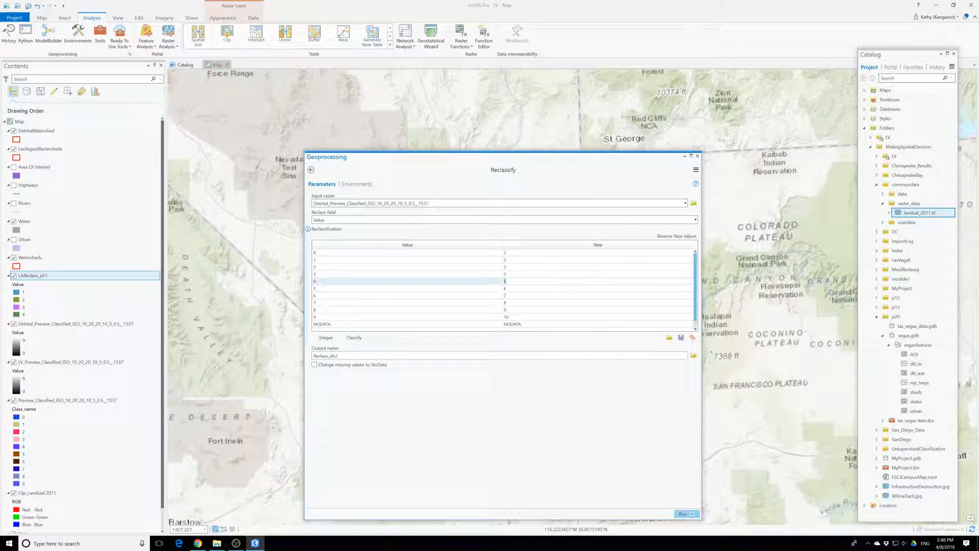
left_click(509, 288)
type("1")
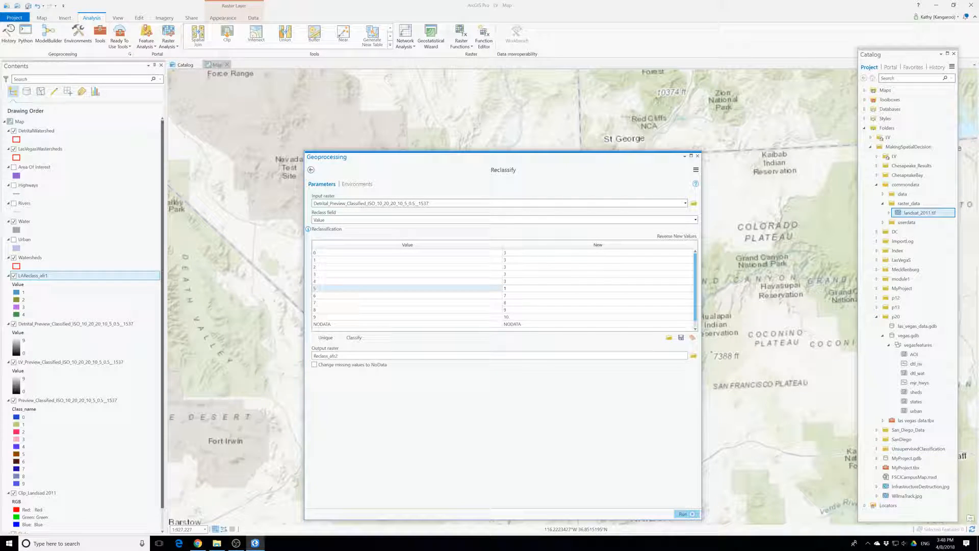
left_click(511, 296)
left_click(510, 296)
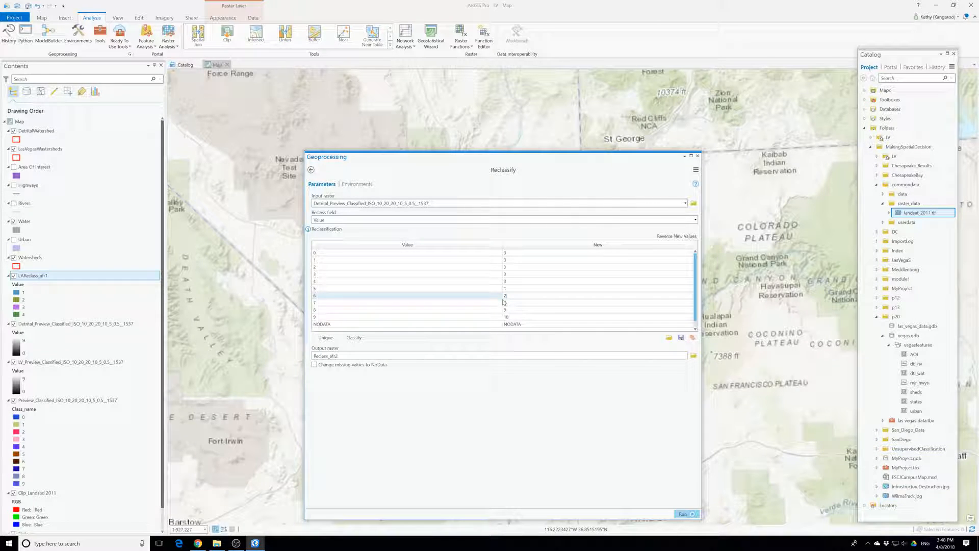
left_click(507, 303)
left_click(508, 303)
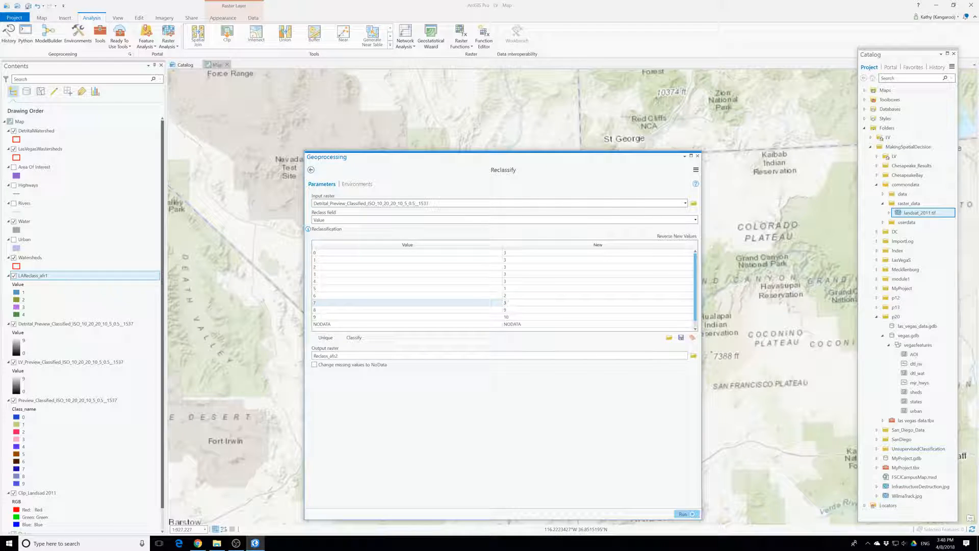
Step: Set the new values to 3 for original value 8 and 2 for original value 9
left_click(509, 317)
left_click(513, 310)
left_click(513, 310)
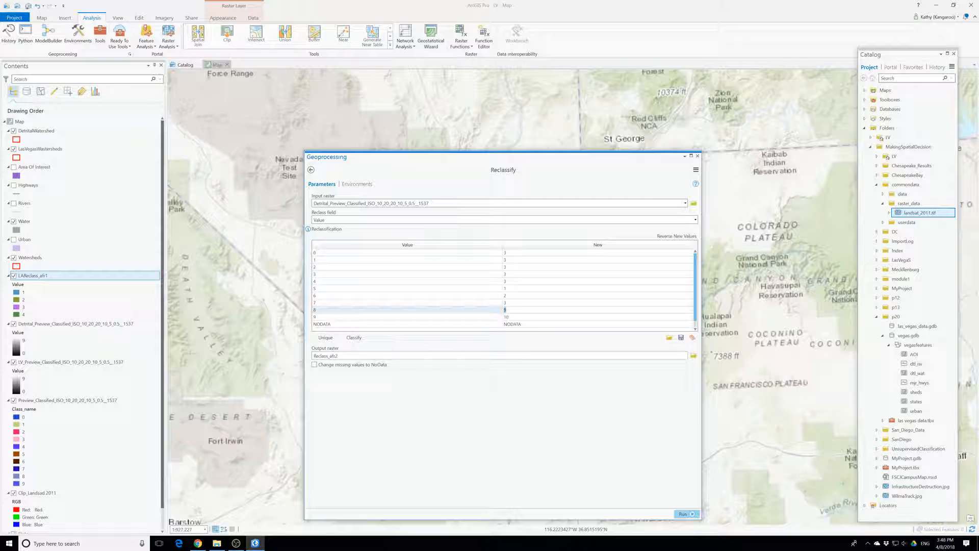
type("3")
left_click(505, 317)
type("2")
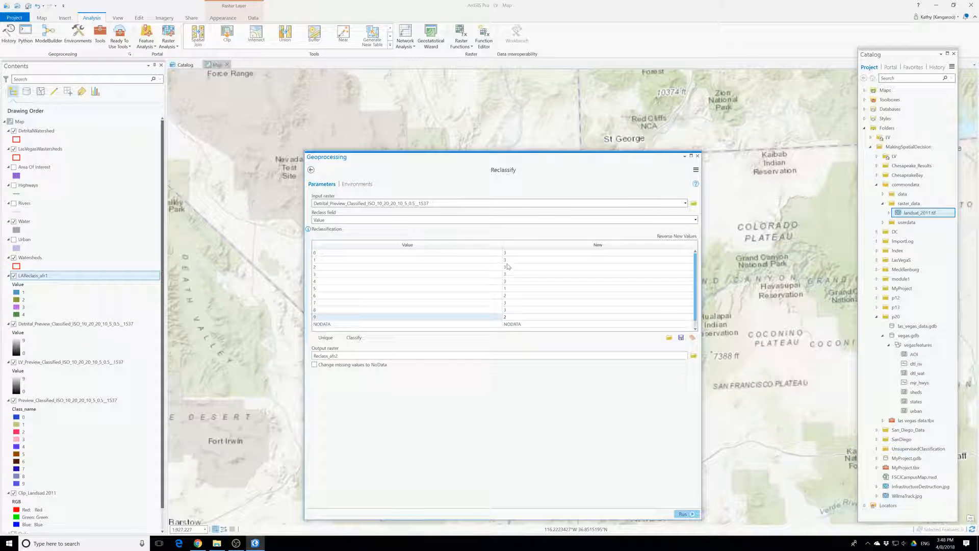
Step: Re-enter 2 as the new value for original value 6 and run Reclassify on the Detrital raster
left_click(504, 295)
type("2")
left_click(694, 514)
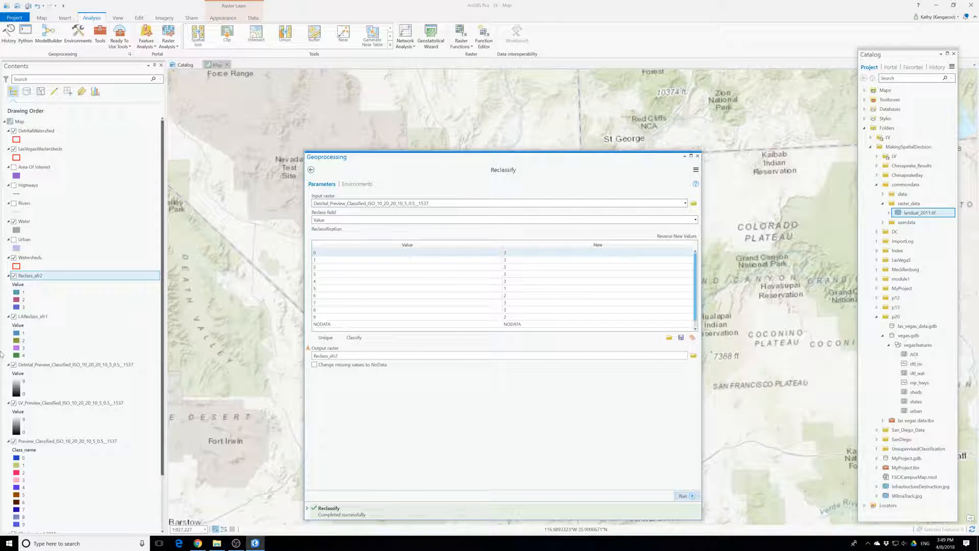
Step: Rename the reclassified Las Vegas layer to Las Vegas Wash
left_click(26, 284)
left_click(33, 317)
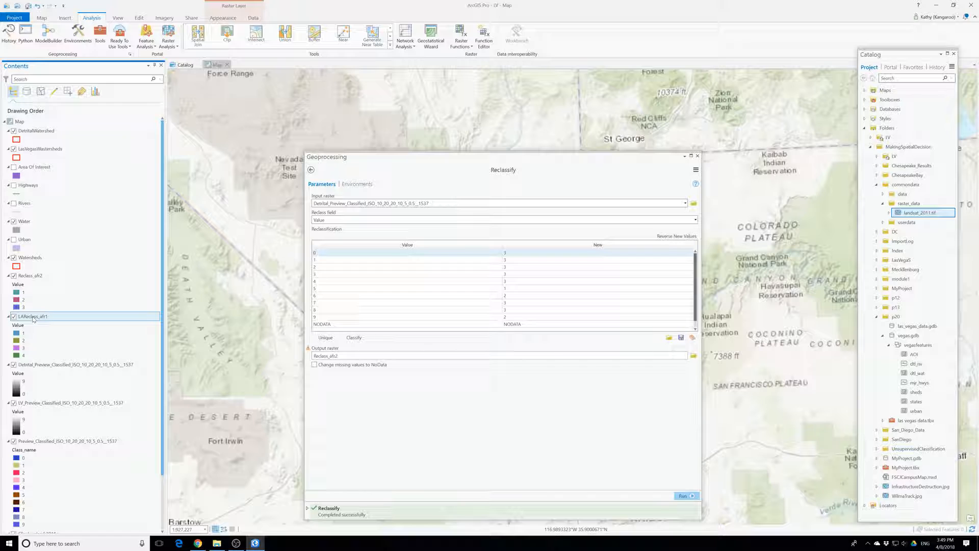
left_click(32, 317)
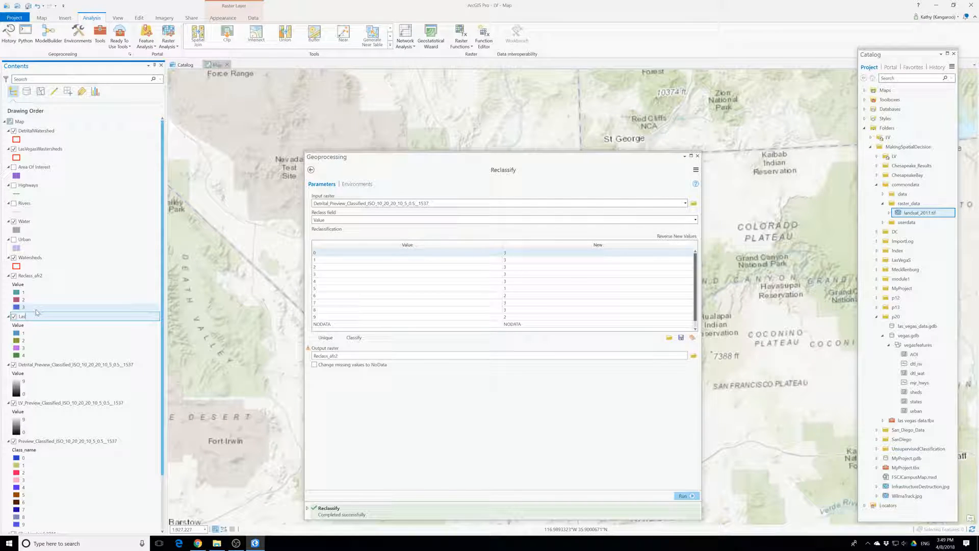
type("Vegas Wash")
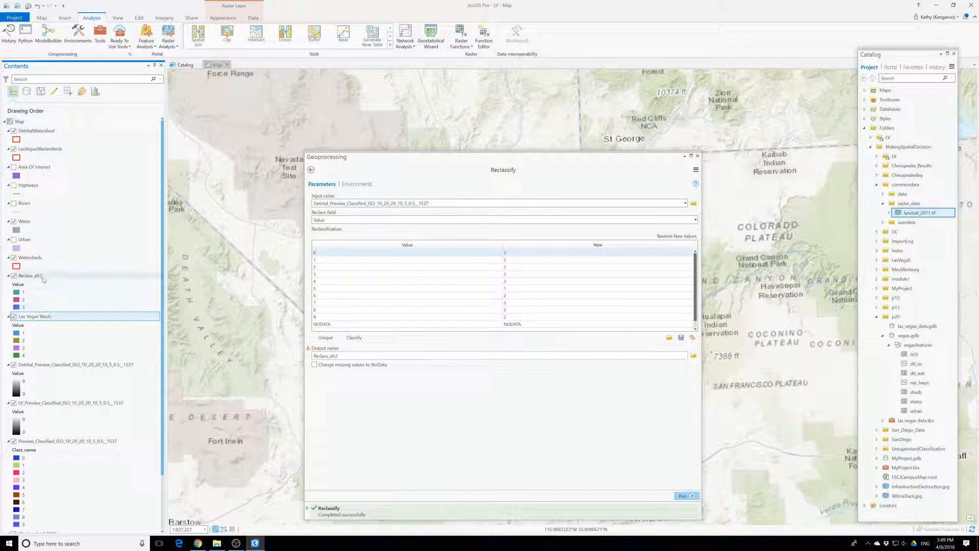
left_click(15, 328)
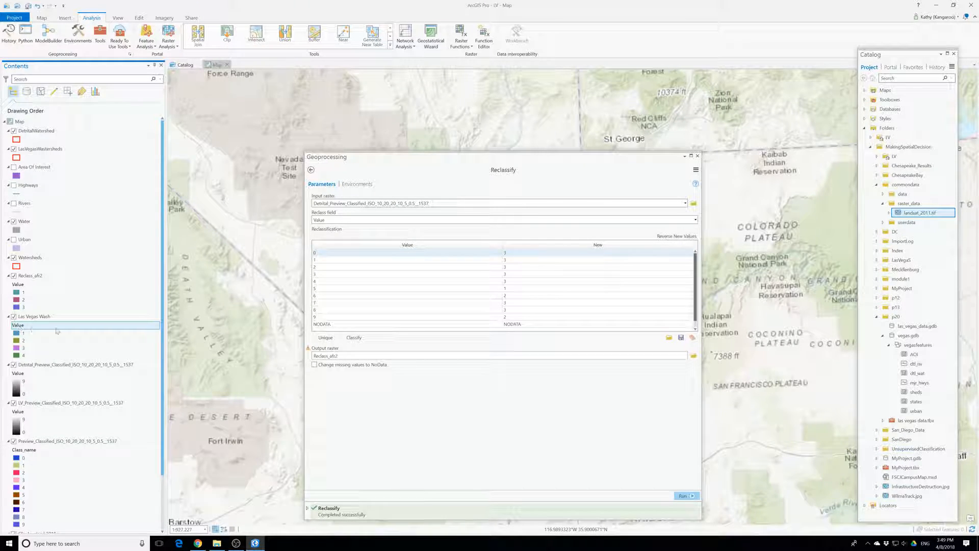
left_click(185, 386)
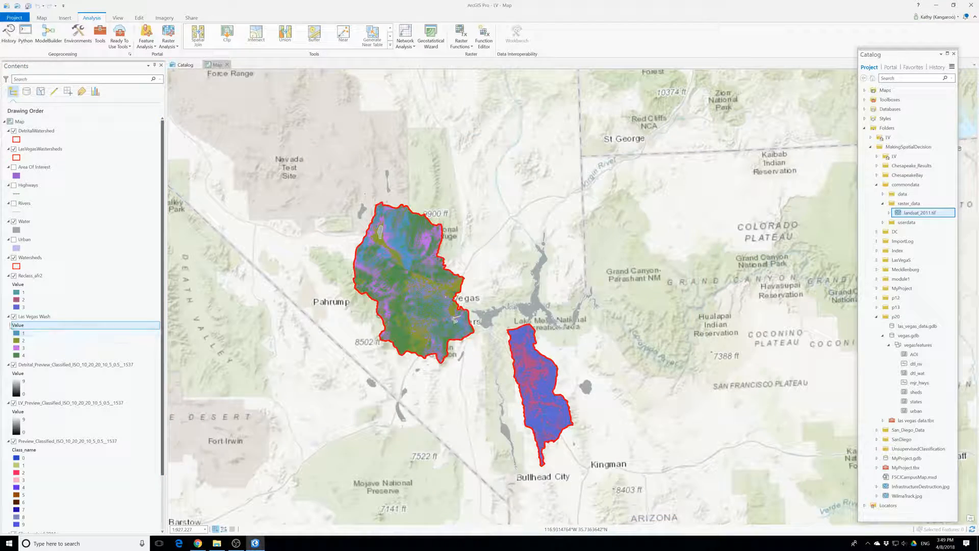
left_click(19, 329)
right_click(20, 329)
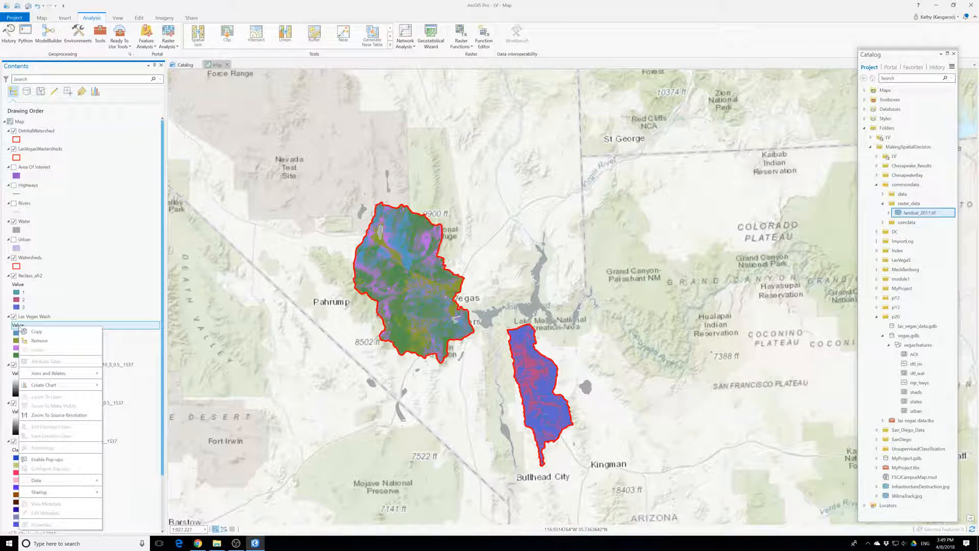
left_click(18, 326)
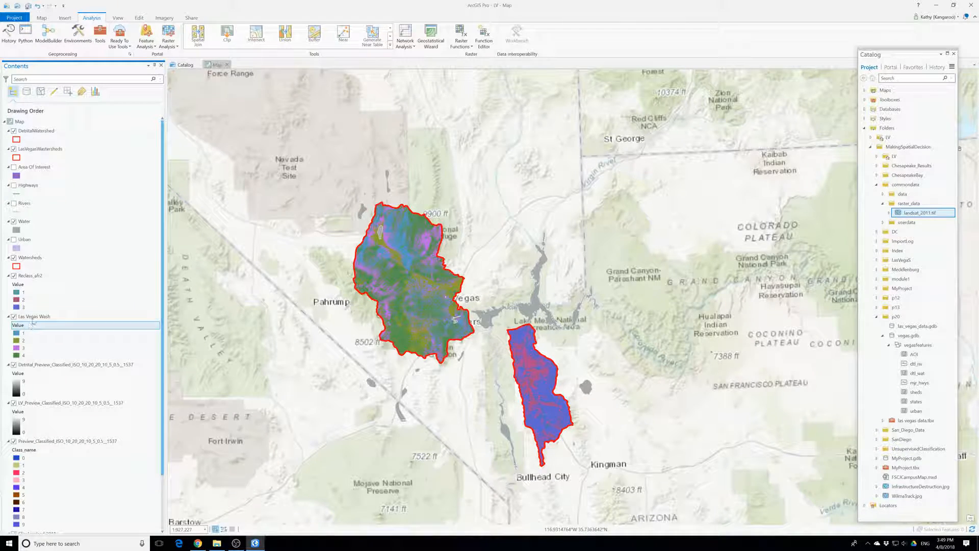
right_click(32, 316)
left_click(90, 517)
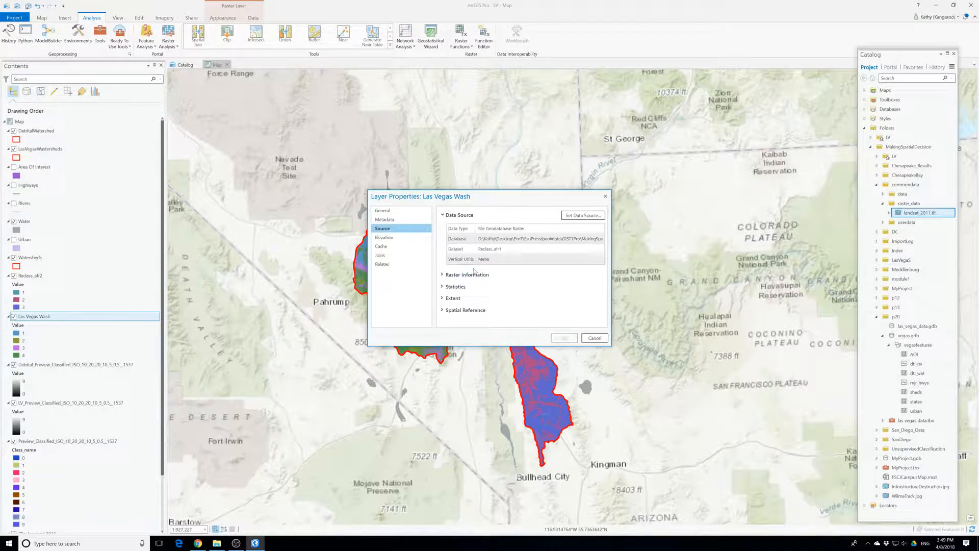
left_click(605, 199)
Step: Open the symbology of the Las Vegas Wash layer and label value 1 Evergreen and value 2 Developed
right_click(33, 317)
left_click(56, 438)
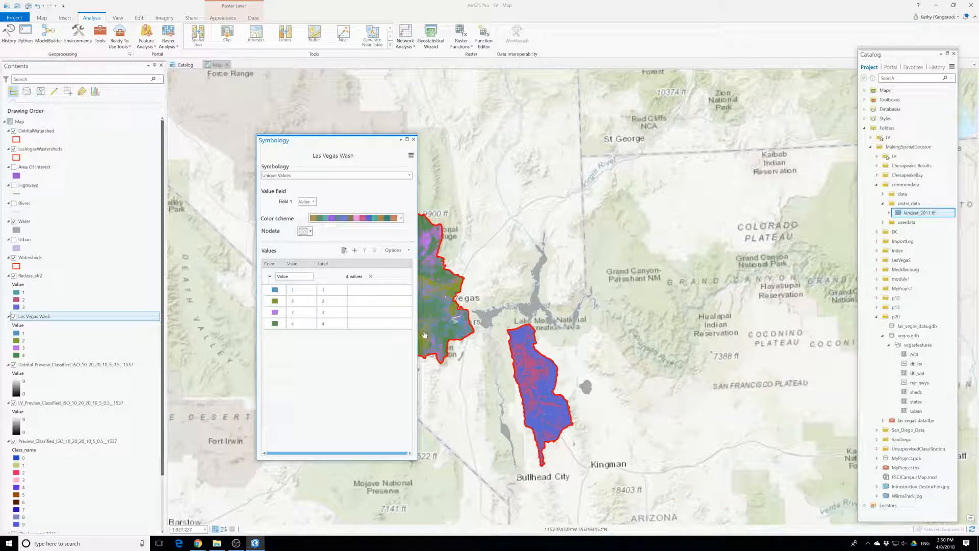
left_click_drag(417, 335, 557, 335)
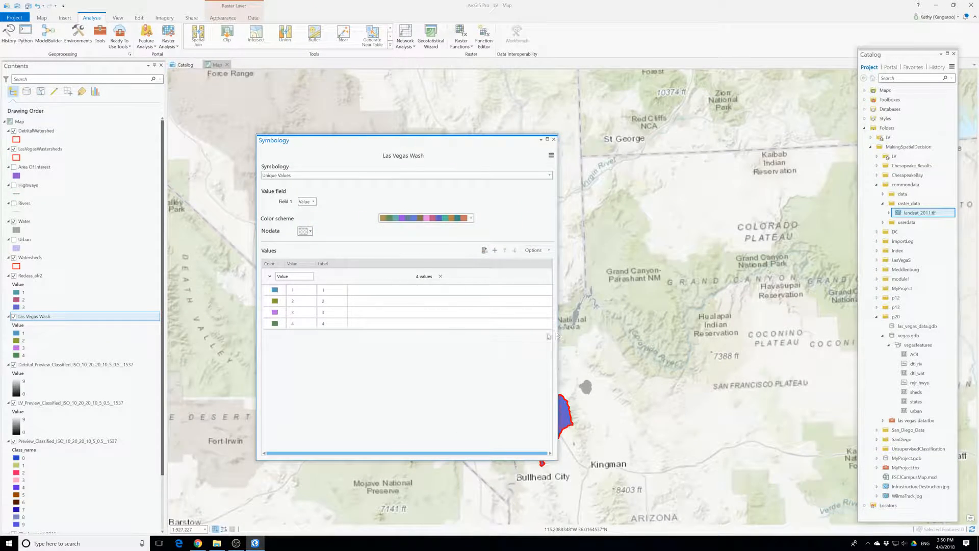
left_click(334, 293)
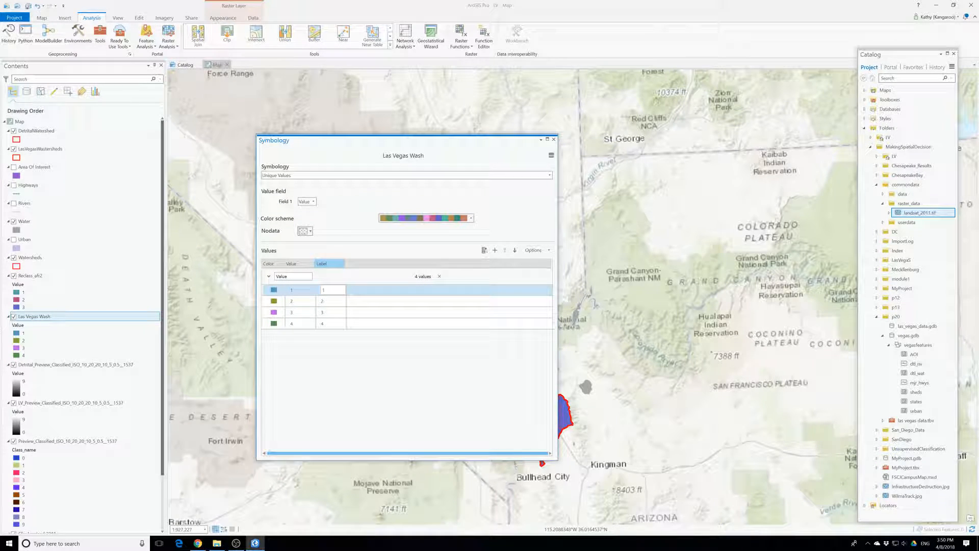
type("Evargreen")
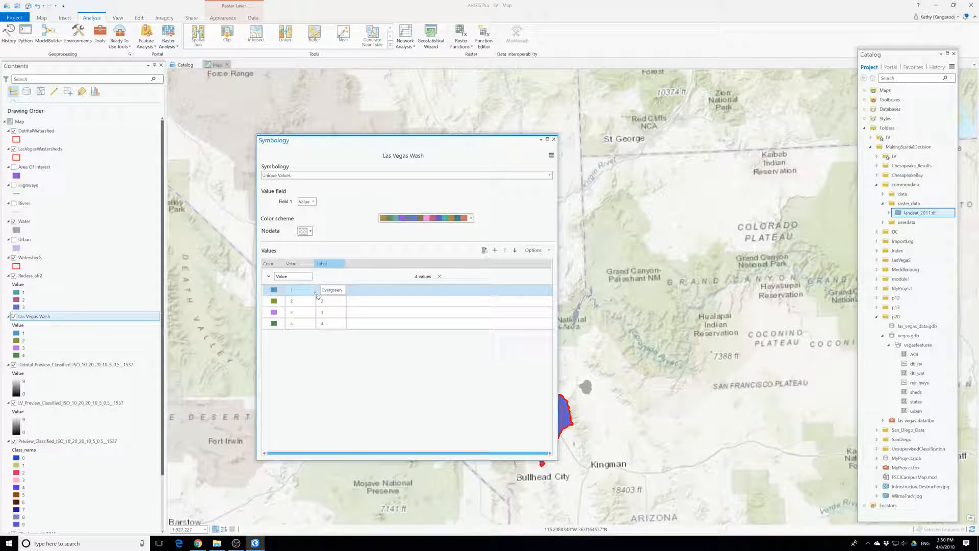
left_click(317, 302)
type("Ev")
left_click(329, 301)
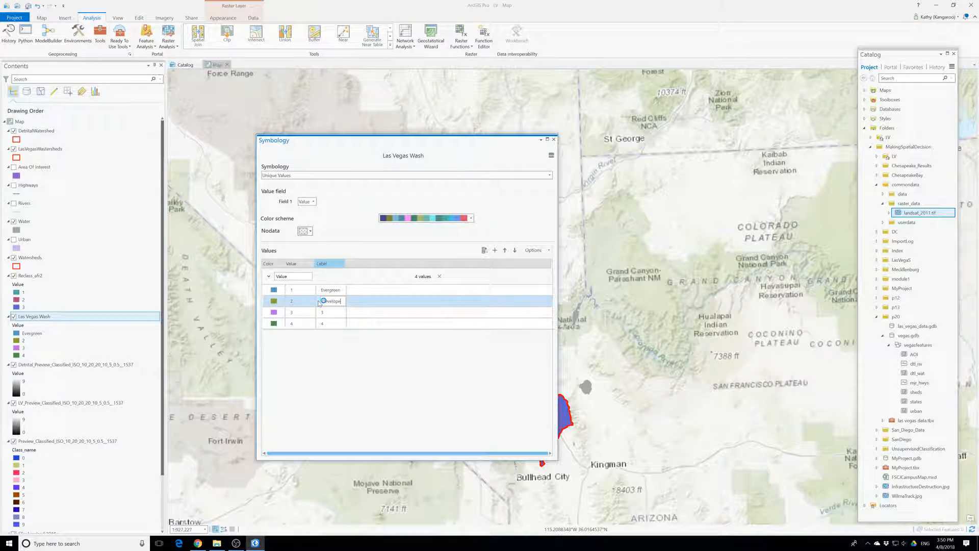
type("Developed")
Step: Label value 3 of the Las Vegas Wash layer Shrub/Scrub and value 4 Barren
left_click(318, 312)
left_click(322, 312)
type("S")
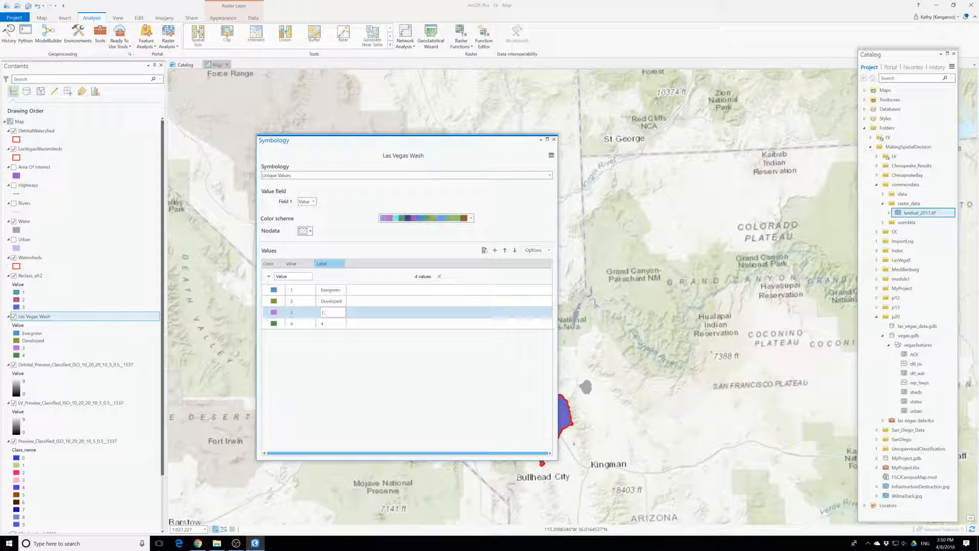
type("hrub/Scrub")
left_click(337, 326)
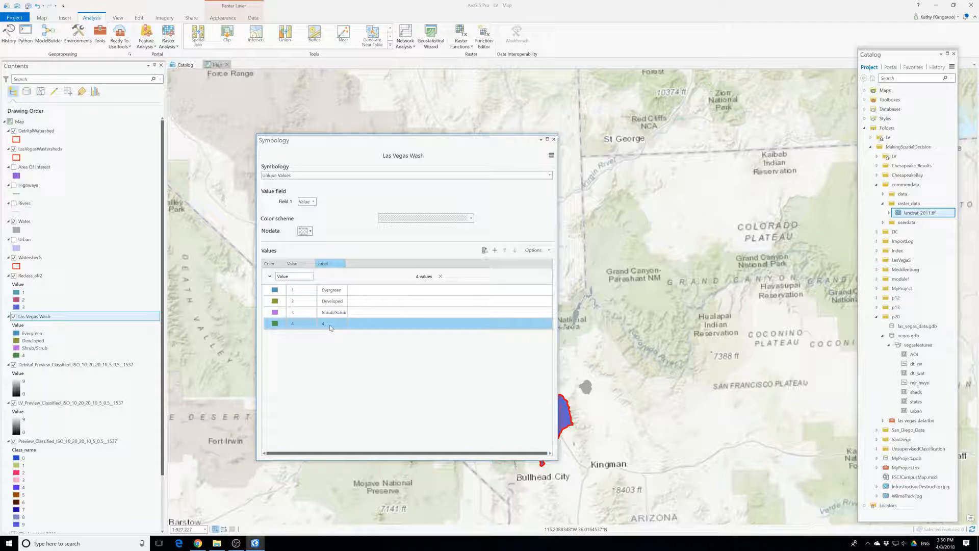
left_click(335, 325)
type("Barren")
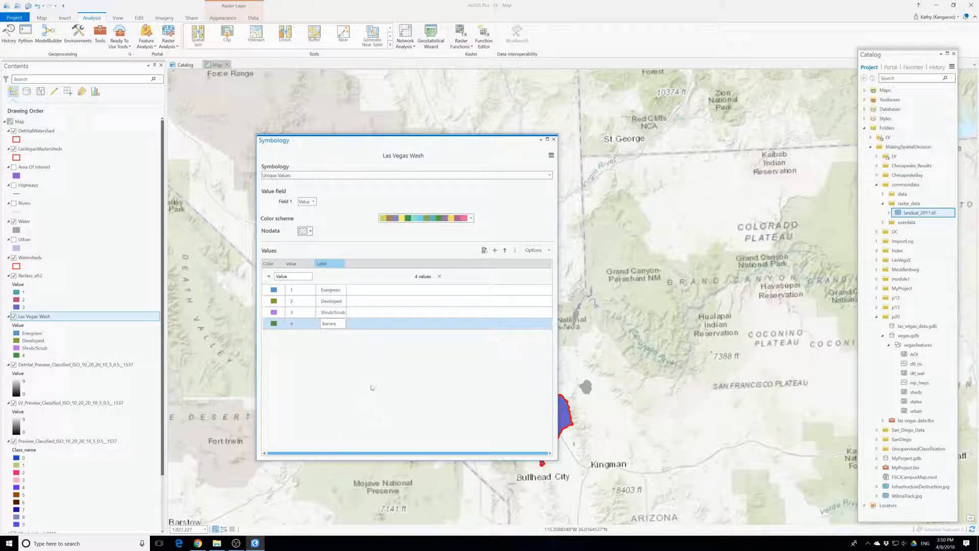
Step: Color the Evergreen class dark green, the Developed class light pink and the Shrub/Scrub class bright green
left_click(274, 290)
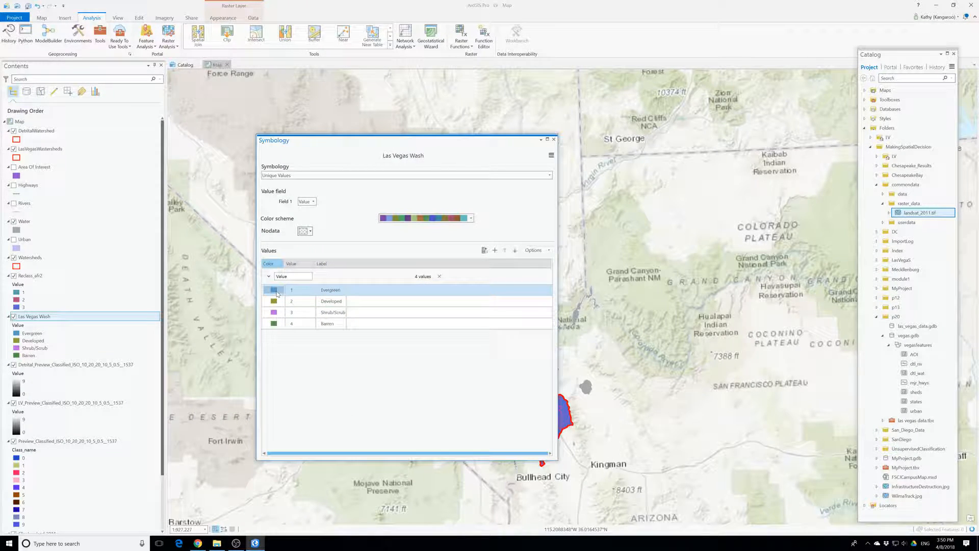
left_click(274, 290)
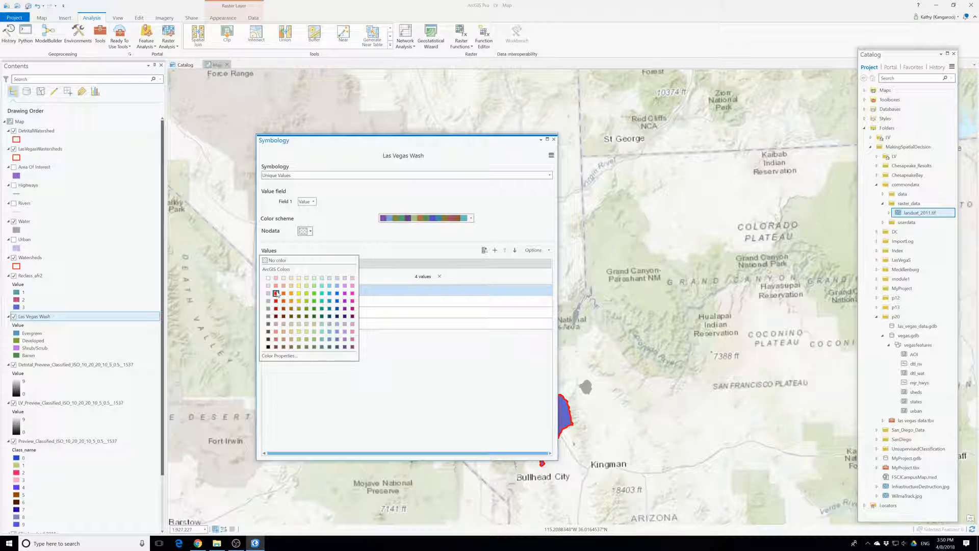
left_click(323, 316)
left_click(274, 301)
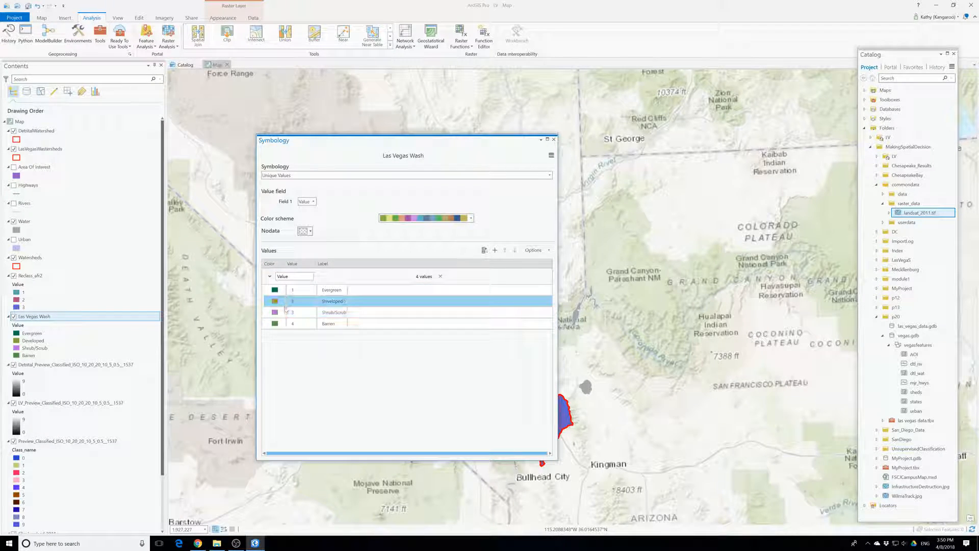
left_click(274, 301)
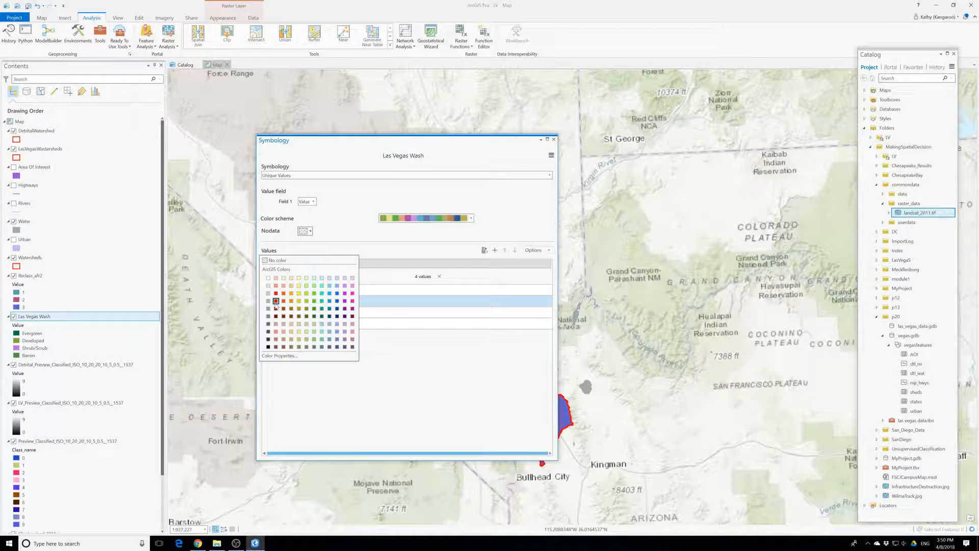
left_click(352, 277)
left_click(273, 312)
left_click(274, 312)
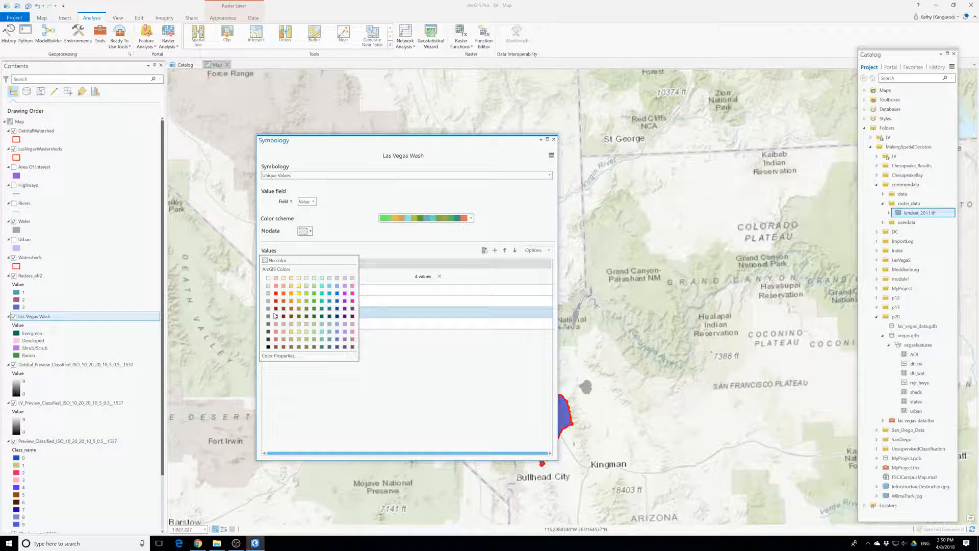
left_click(316, 306)
Step: Try a medium red color for the Barren class
left_click(275, 323)
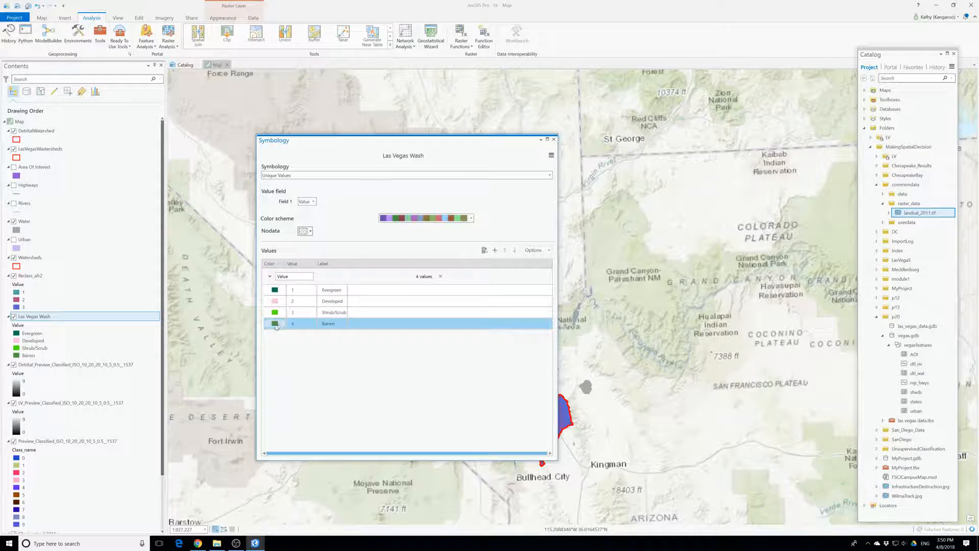
left_click(275, 323)
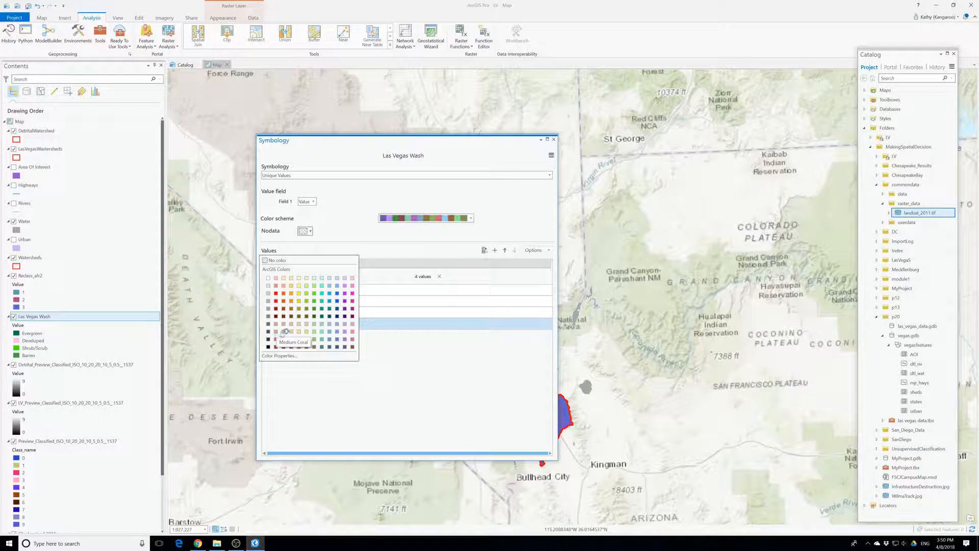
left_click(276, 332)
Step: Set the Barren class color to dark reddish brown and close the symbology settings
left_click(275, 323)
left_click(275, 324)
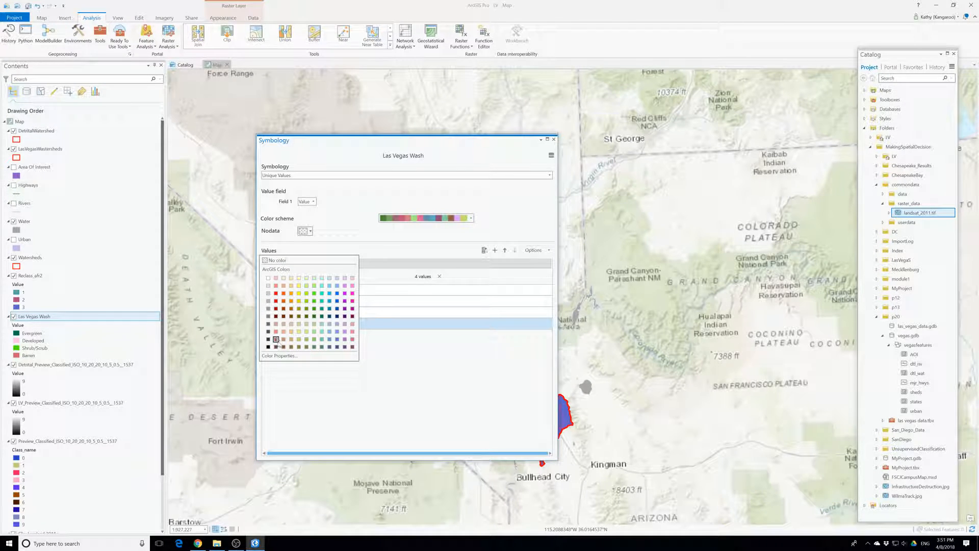
left_click(275, 347)
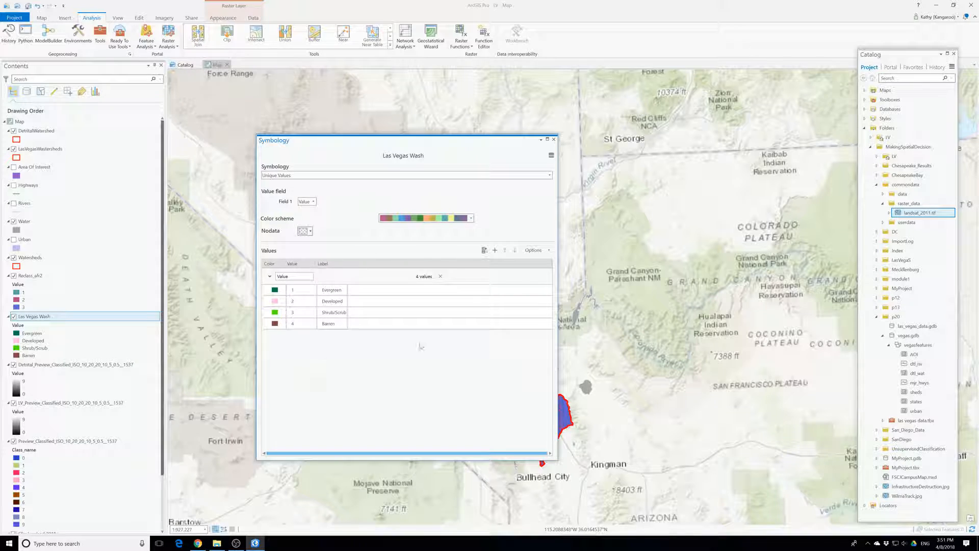
left_click(554, 139)
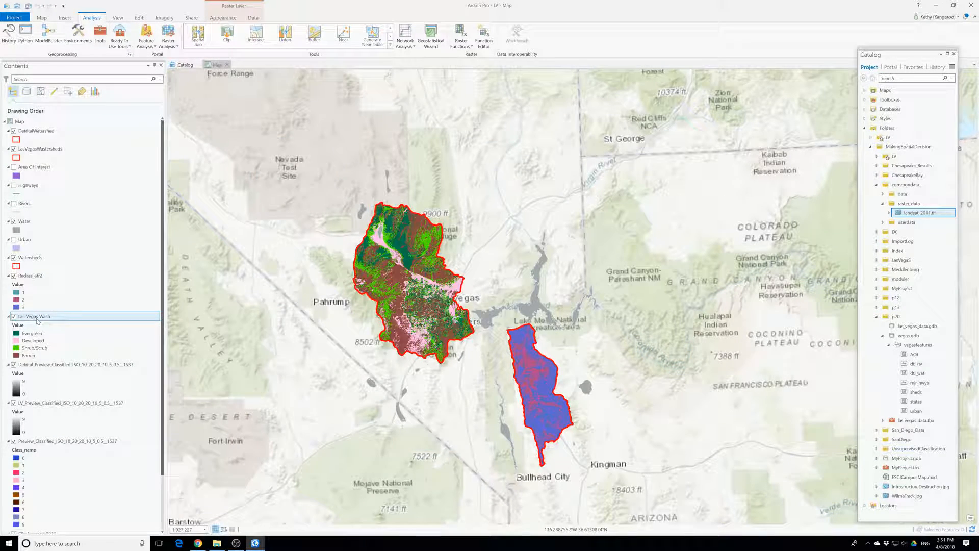
Step: Select the Las Vegas Wash layer and bring up its available layer commands
left_click(22, 326)
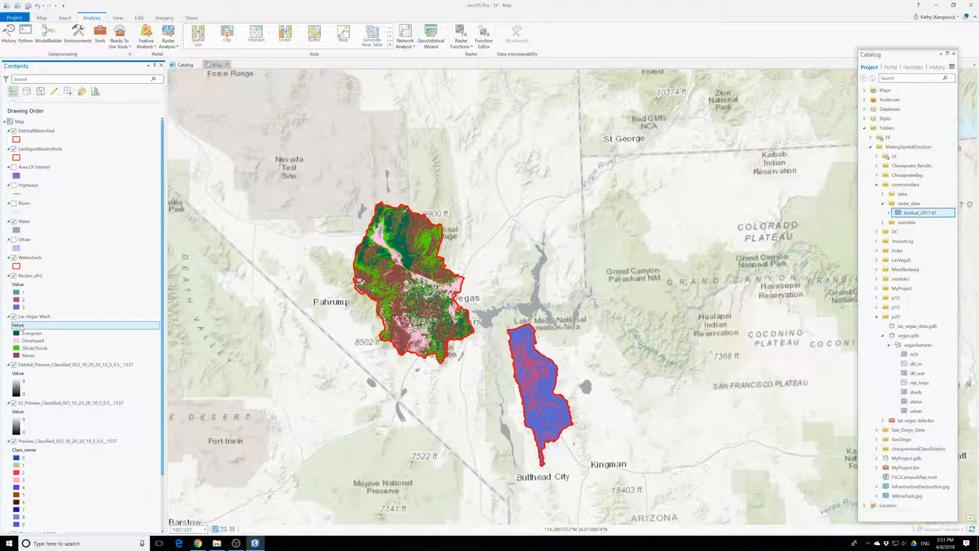
right_click(39, 317)
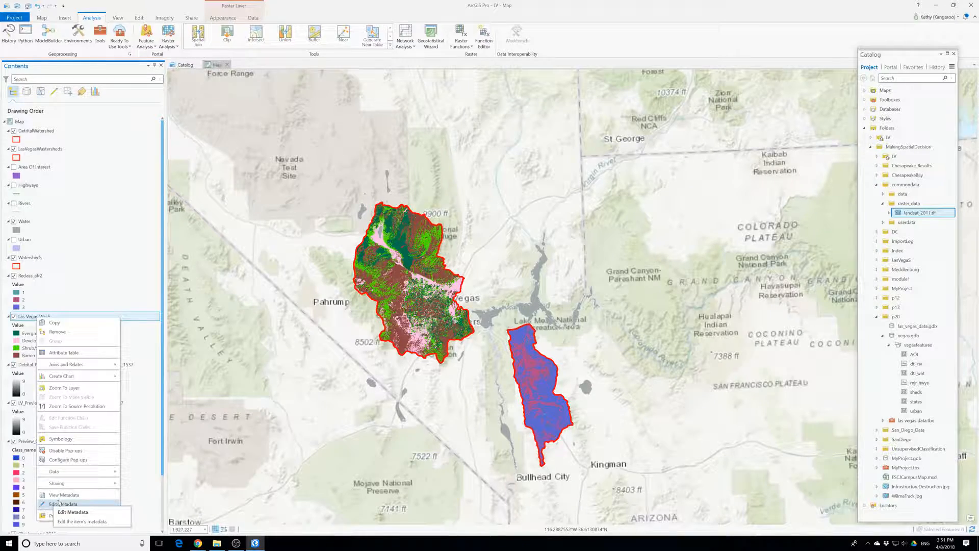
Step: Open the attribute table of the Las Vegas Wash layer and sort its records by Value in descending order
left_click(30, 322)
right_click(30, 320)
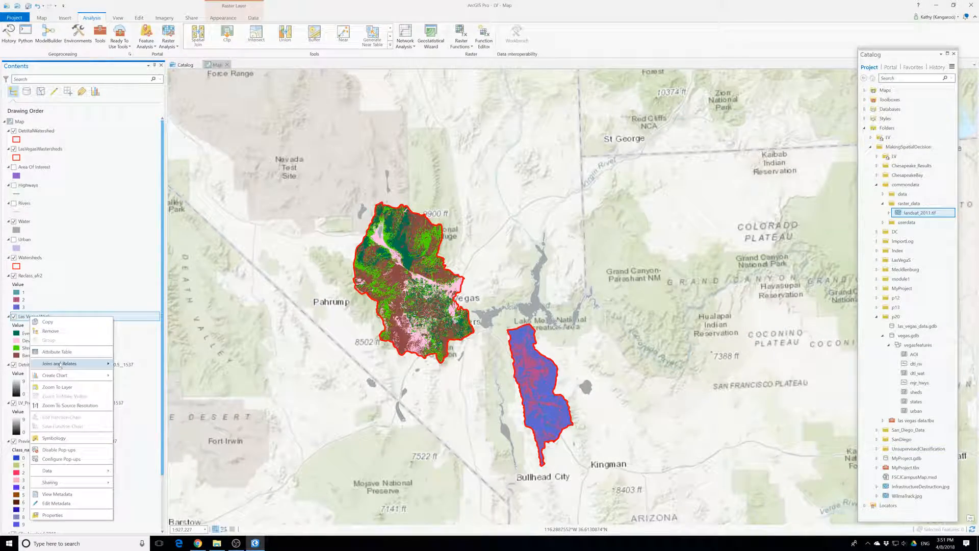
left_click(75, 356)
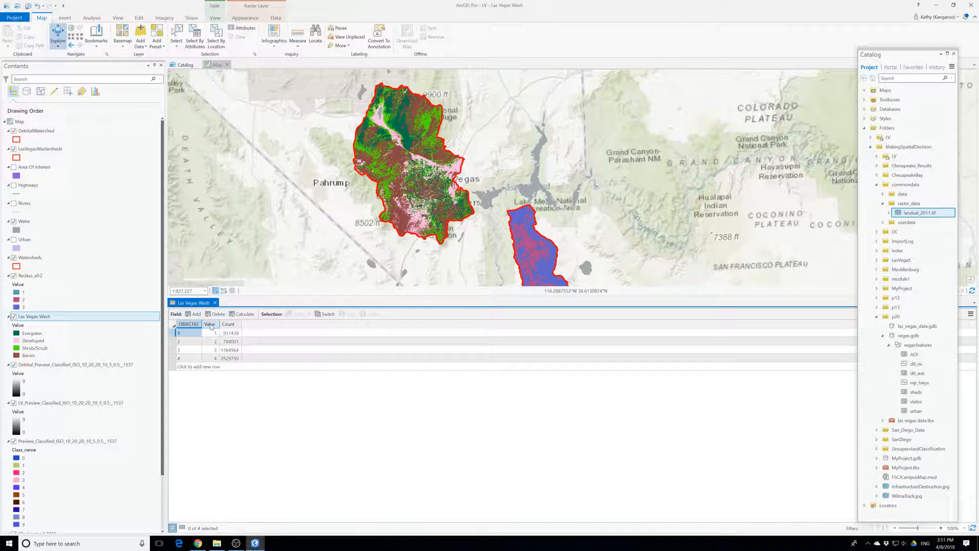
left_click(211, 326)
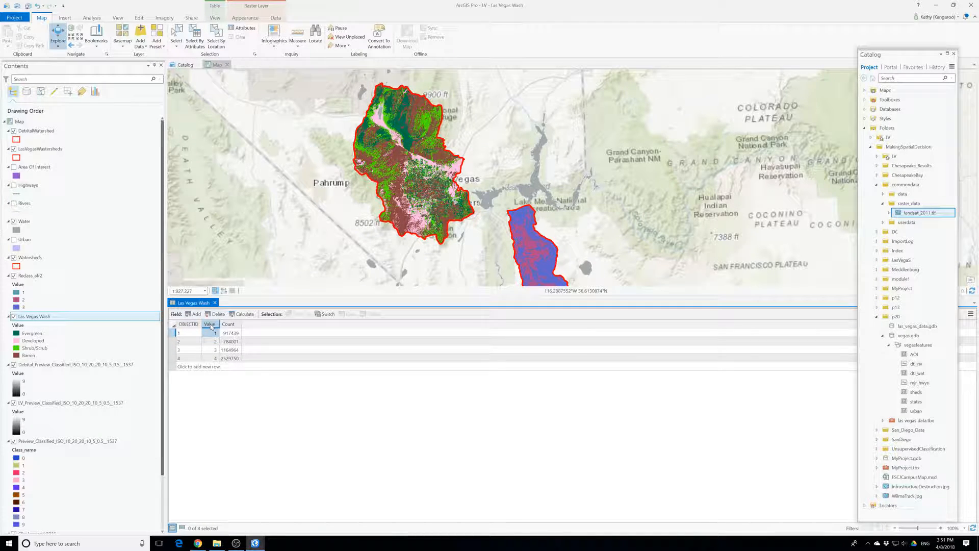
double_click(211, 326)
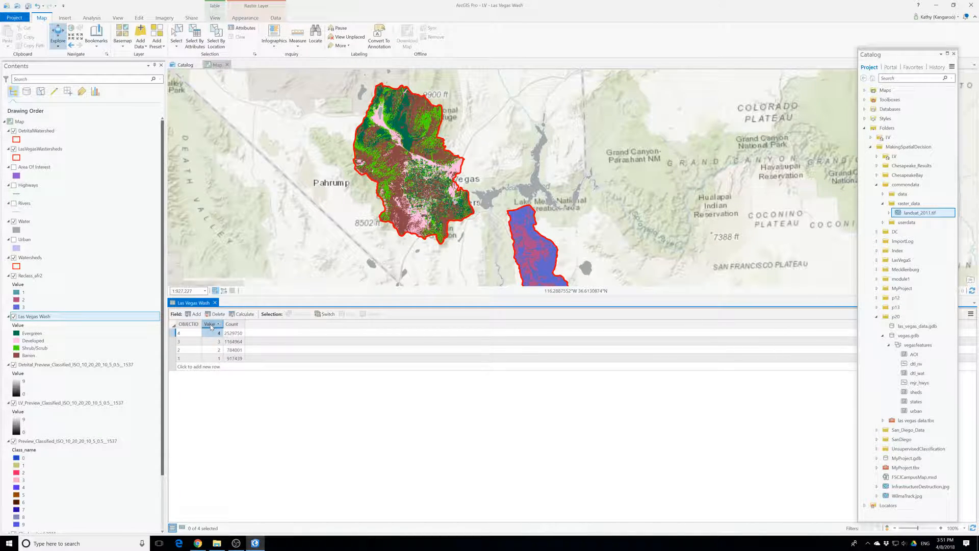
right_click(212, 327)
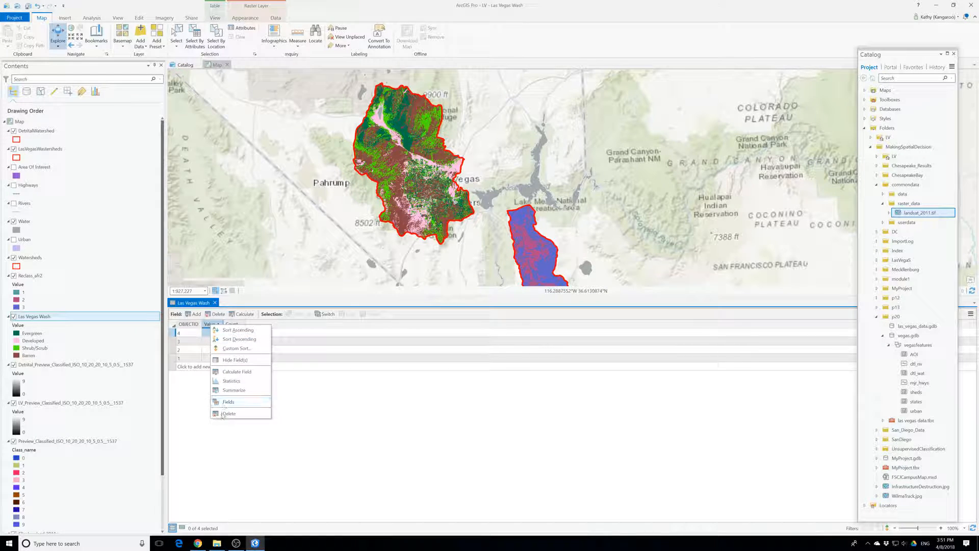
left_click(210, 324)
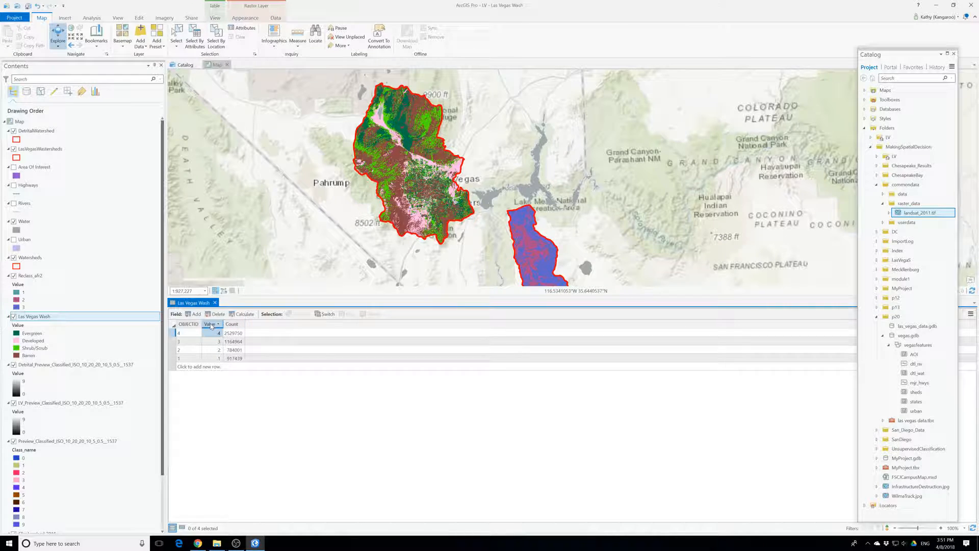
Step: Set the alias of the Las Vegas Wash table's Value field to Land Cover, save the change and close the field design
left_click(971, 313)
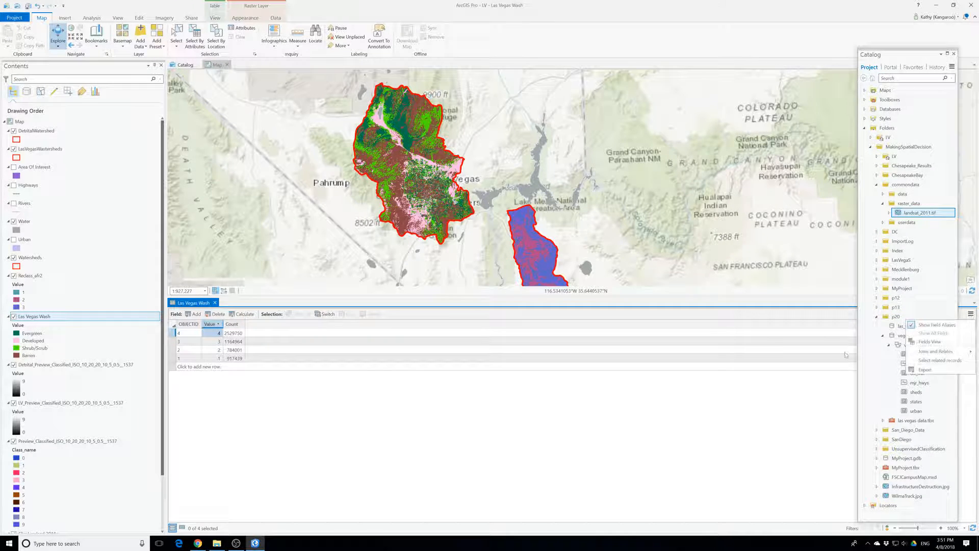
left_click(929, 341)
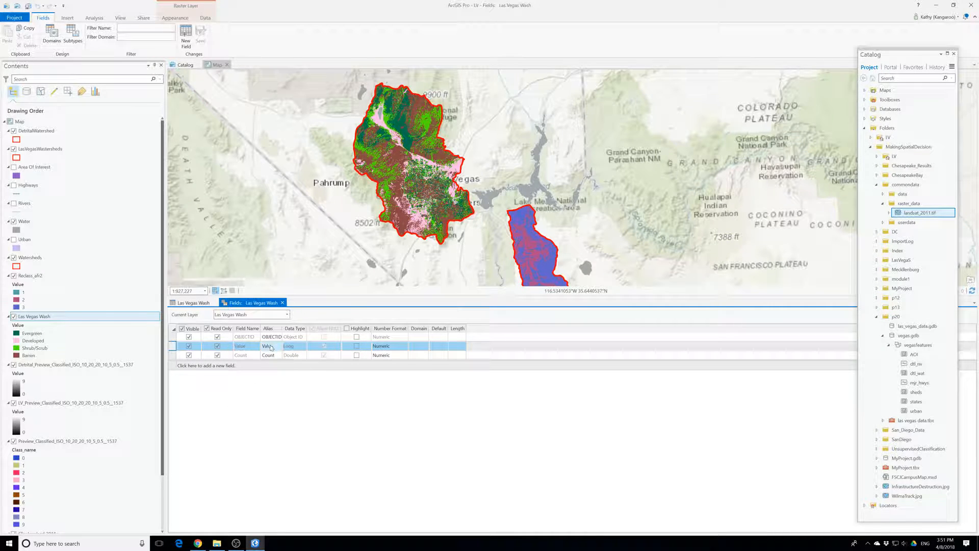
left_click(274, 349)
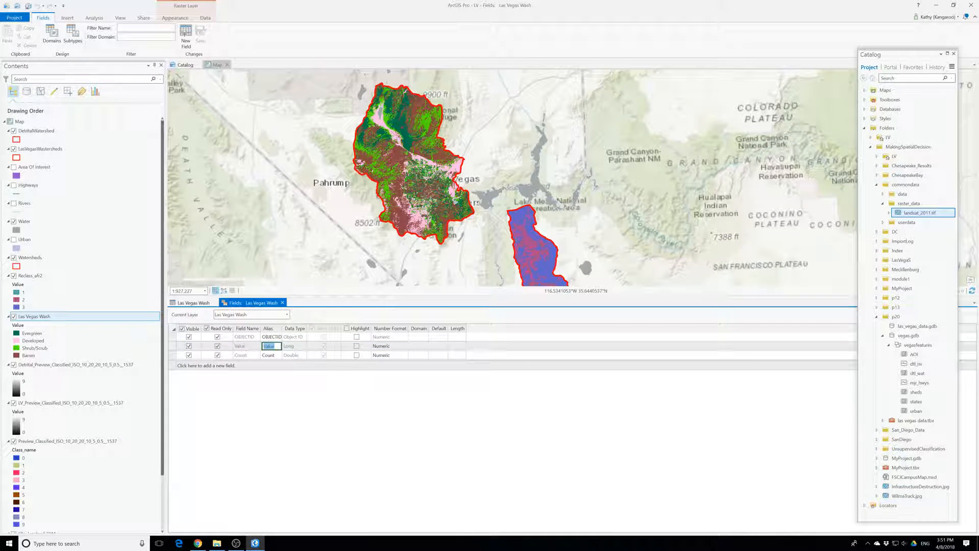
type("Land C")
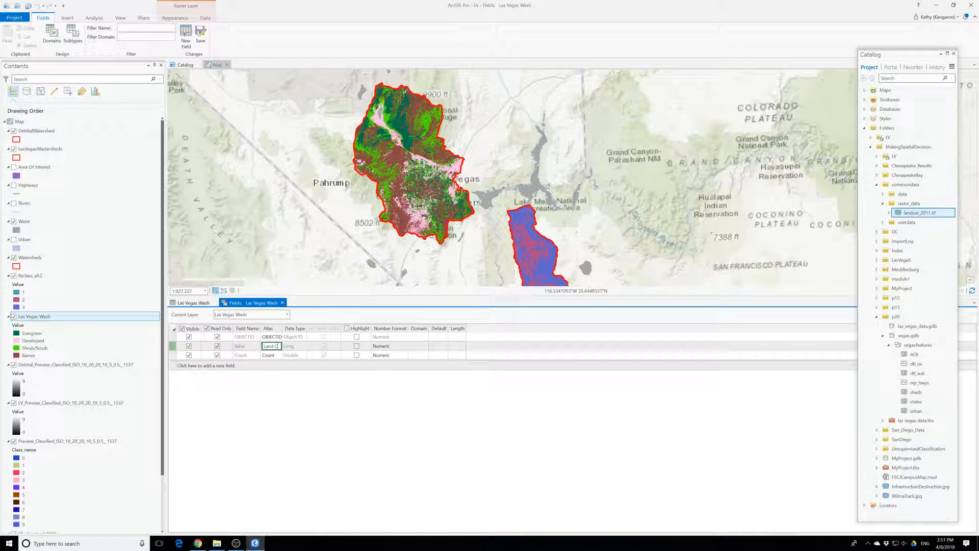
type("over")
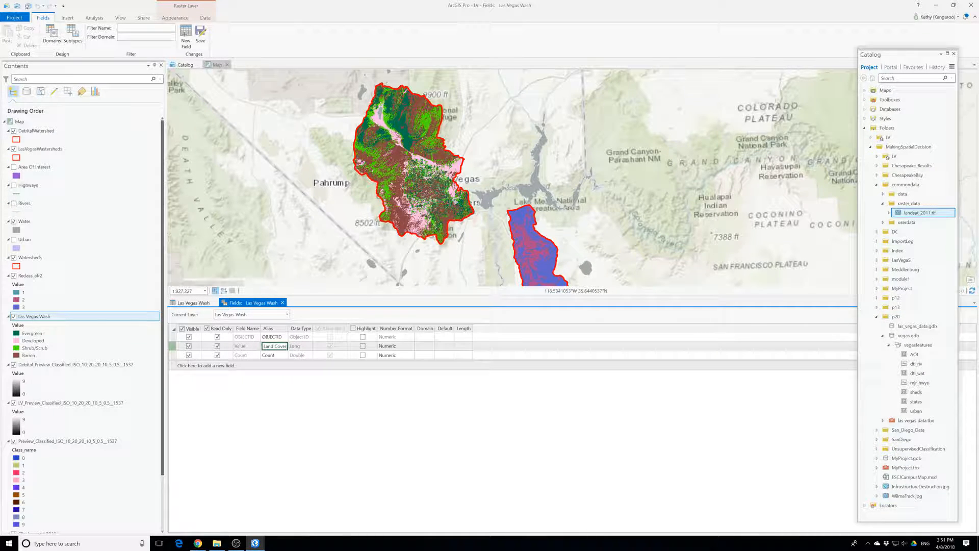
left_click(201, 34)
left_click(193, 305)
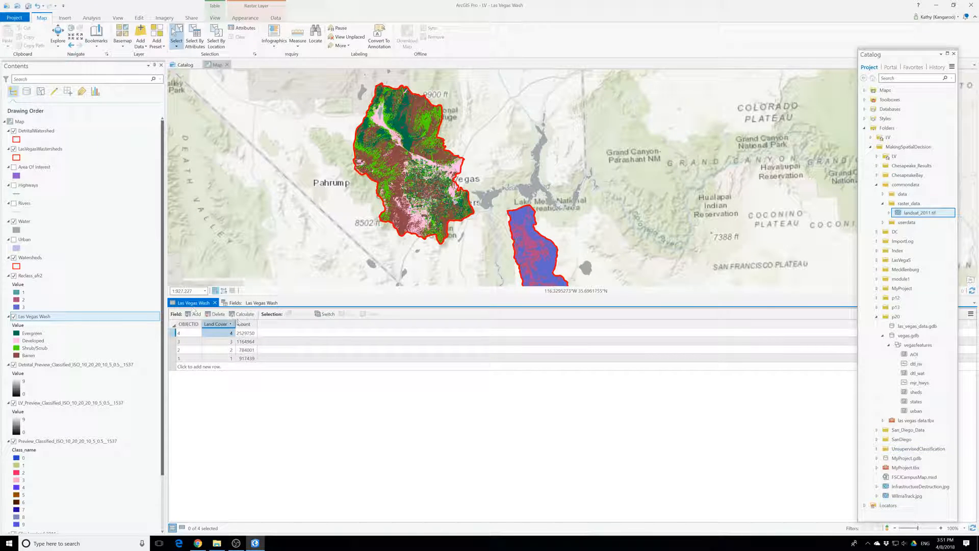
left_click(278, 303)
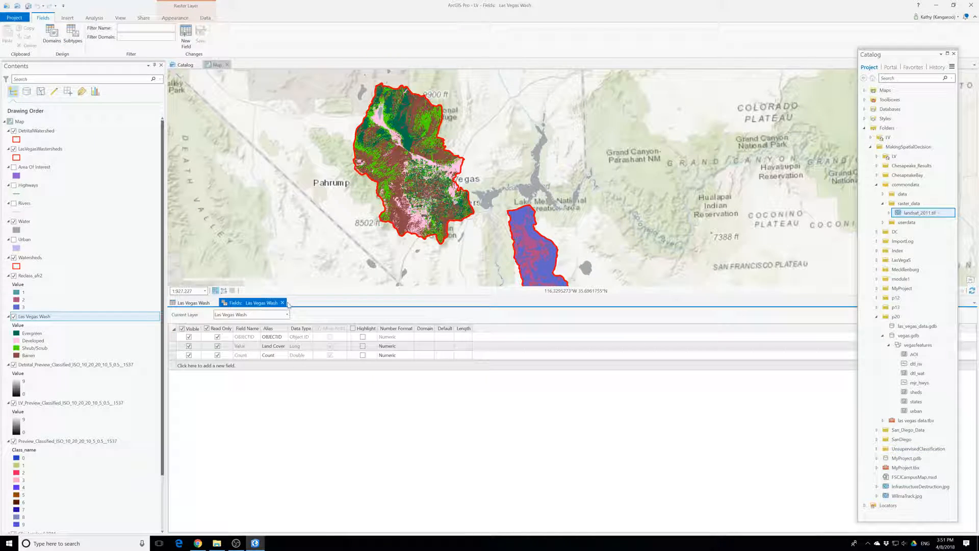
left_click(281, 303)
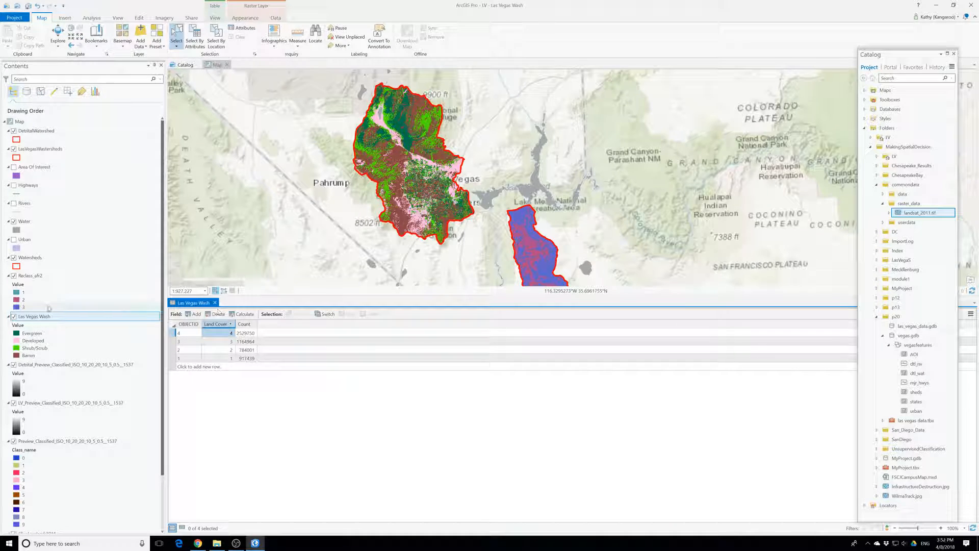
Step: Close the Las Vegas Wash attribute table
right_click(30, 317)
key("Escape")
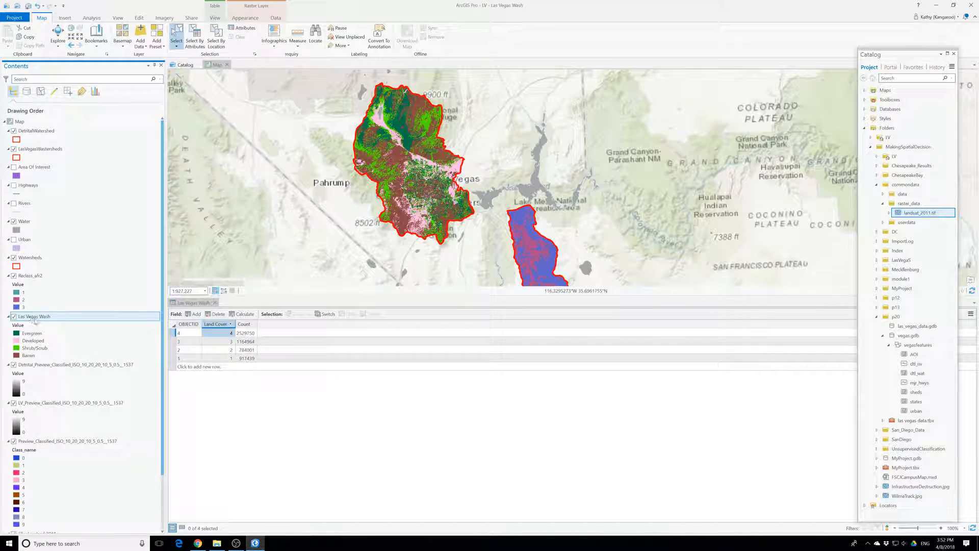
left_click(132, 341)
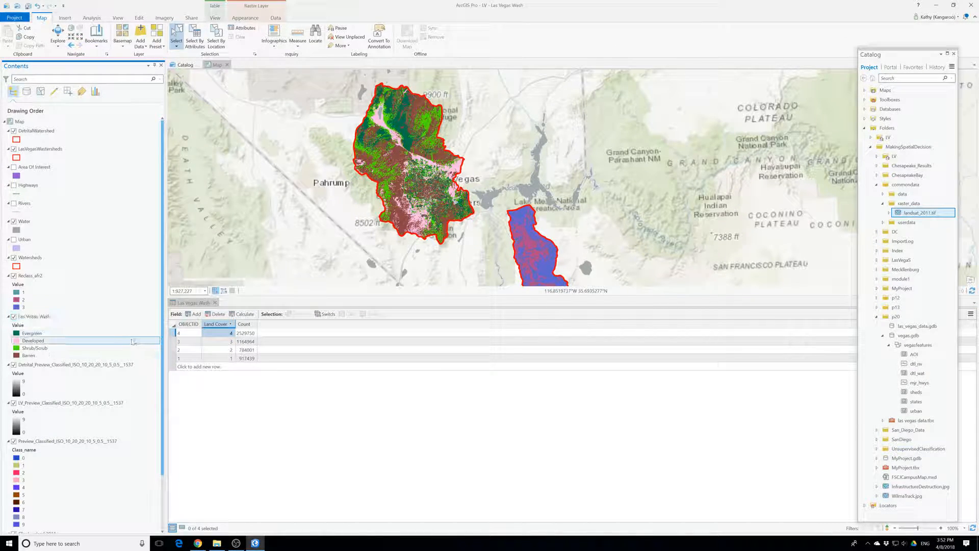
left_click(30, 316)
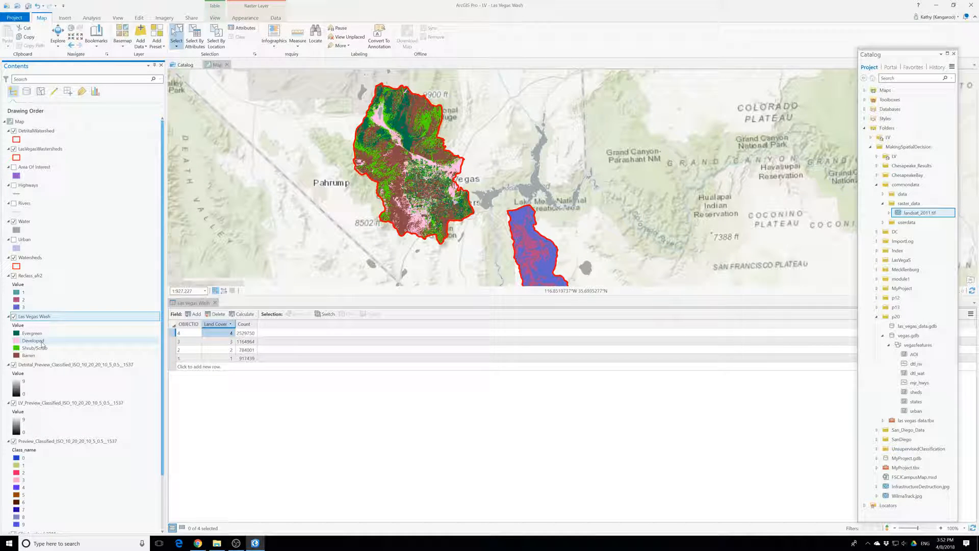
left_click(214, 302)
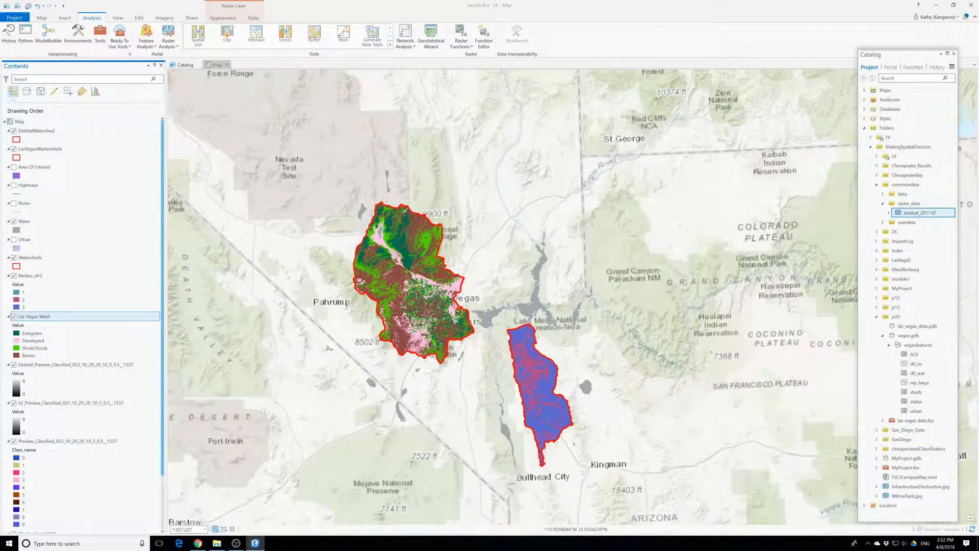
Step: Compare the Las Vegas Wash land cover with the classified raster beneath it by repeatedly hiding and showing the layer
scroll(443, 304, "up", 3)
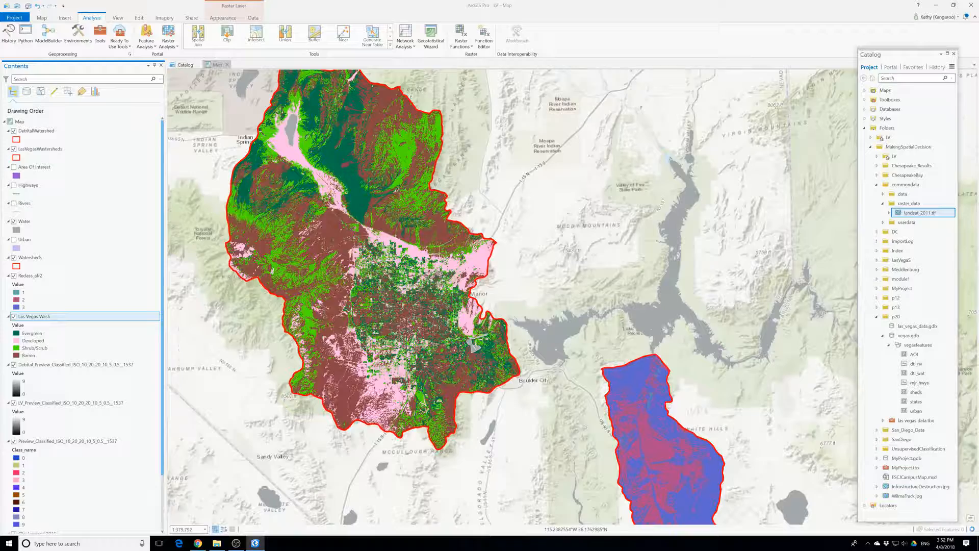
scroll(388, 303, "up", 2)
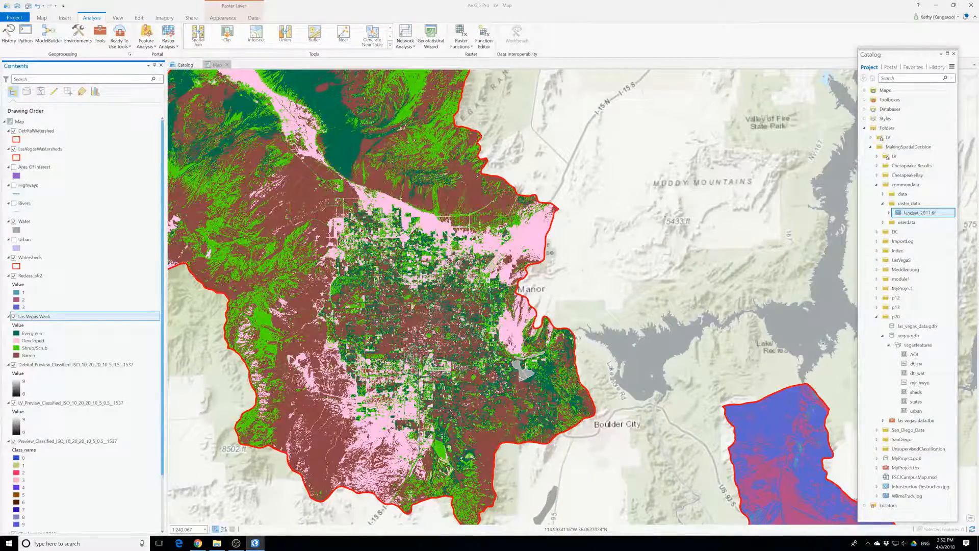
scroll(521, 377, "down", 2)
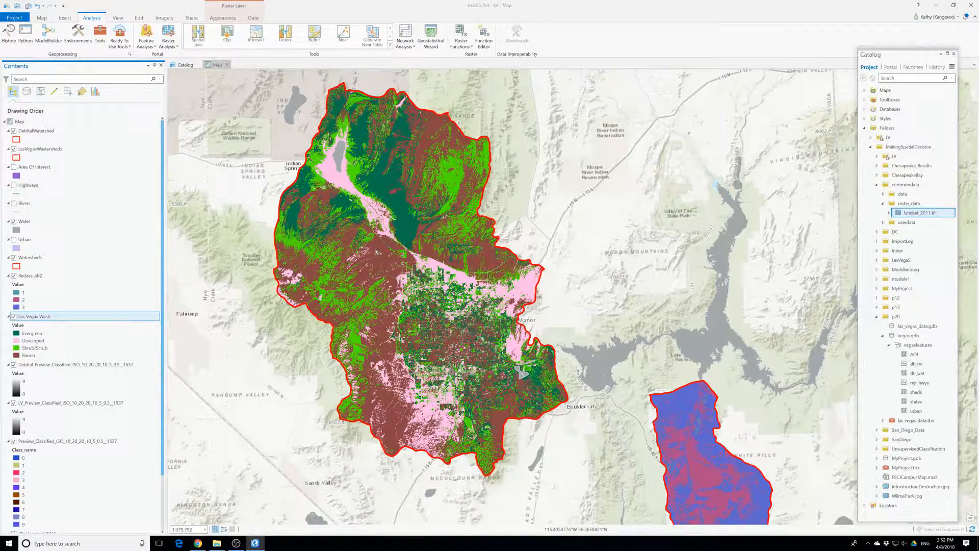
left_click(14, 316)
left_click(13, 317)
left_click(14, 317)
left_click(13, 317)
left_click(13, 316)
left_click(14, 317)
left_click(14, 316)
left_click(14, 317)
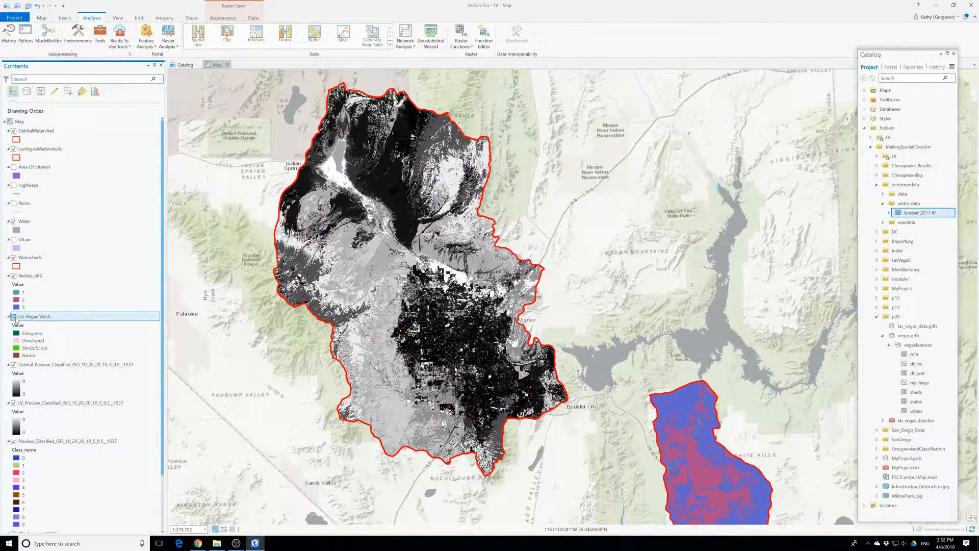
left_click(14, 317)
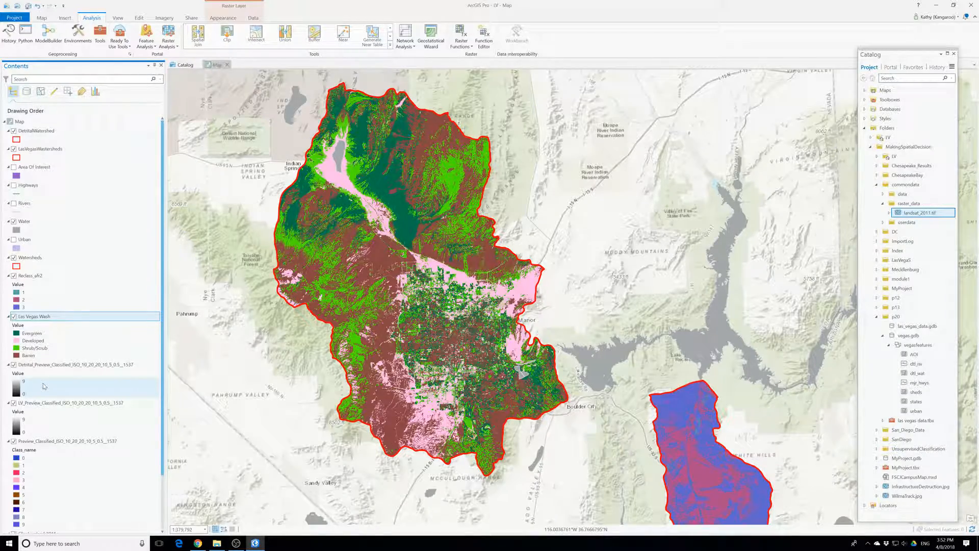
Step: Return to the Explore tool, bring both watersheds into view and clear the selected map features
scroll(525, 514, "down", 4)
left_click_drag(603, 486, 524, 350)
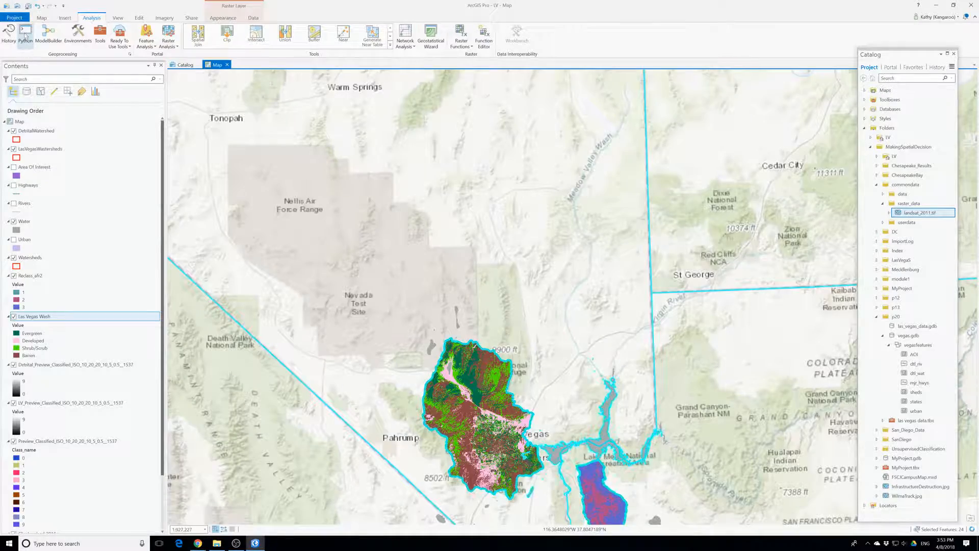
left_click(39, 19)
left_click(57, 34)
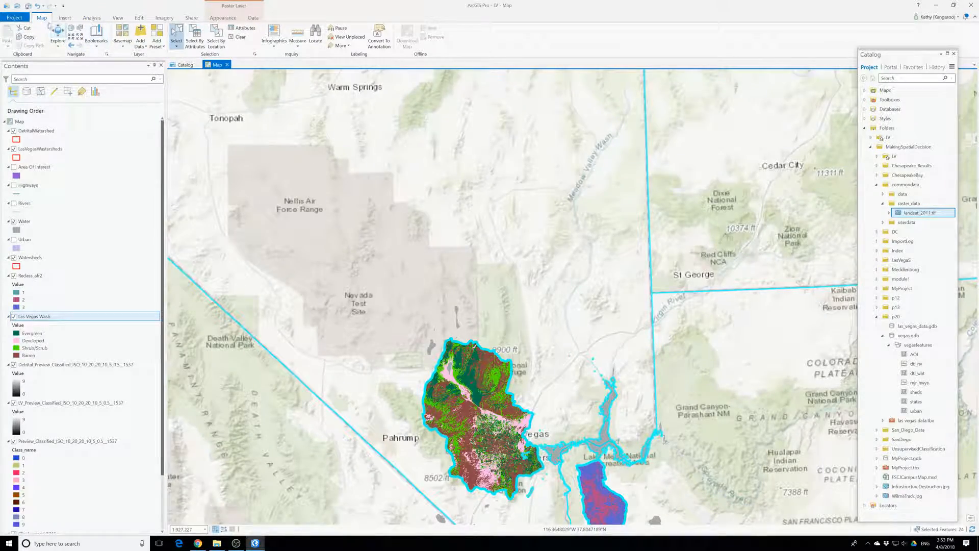
left_click_drag(357, 403, 254, 90)
left_click_drag(416, 252, 370, 369)
left_click(237, 37)
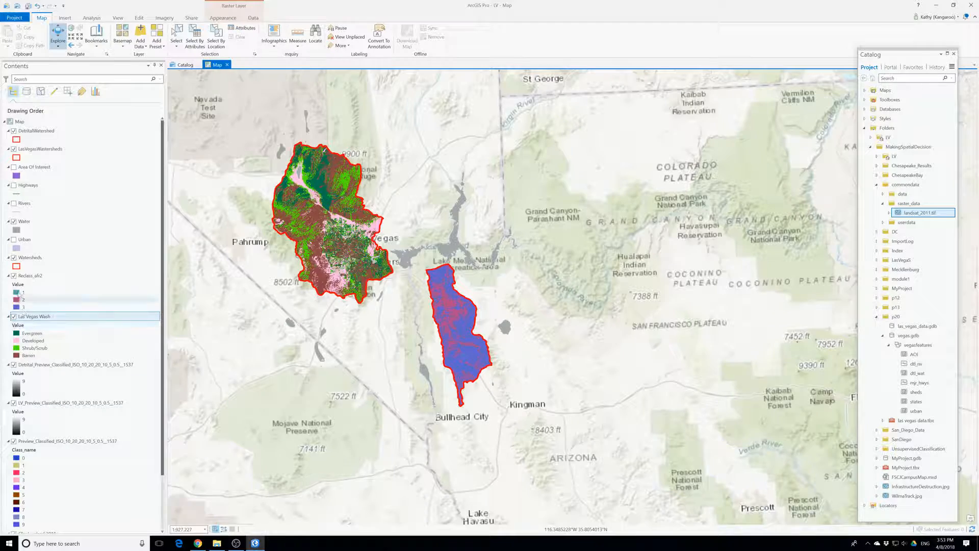
Step: Rename the Reclass_afr2 raster layer as Las Vegas Detrital
left_click(27, 276)
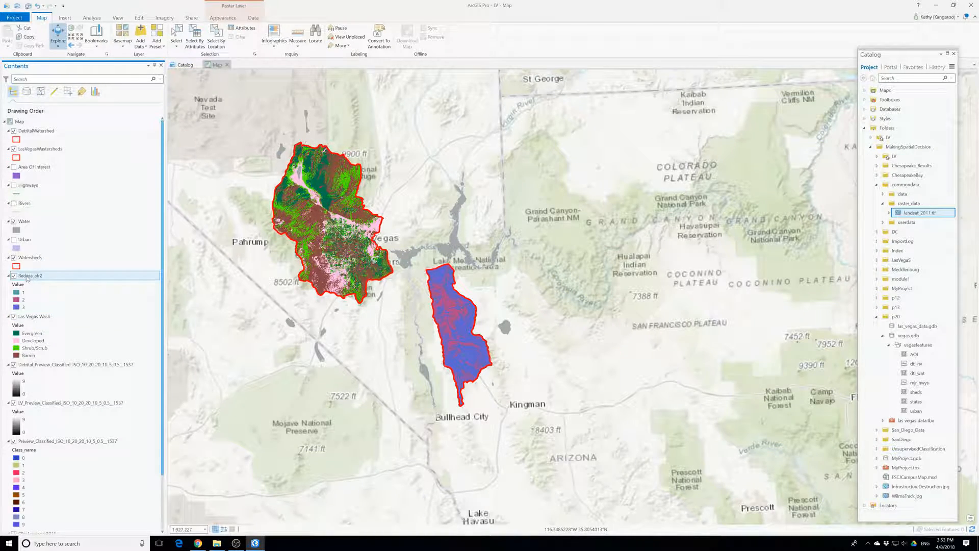
right_click(27, 275)
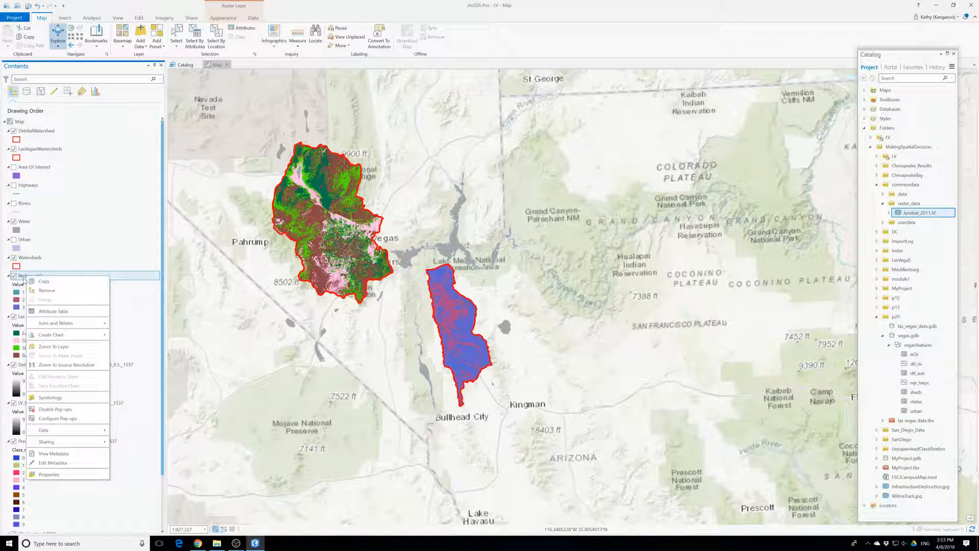
left_click(29, 279)
left_click(29, 276)
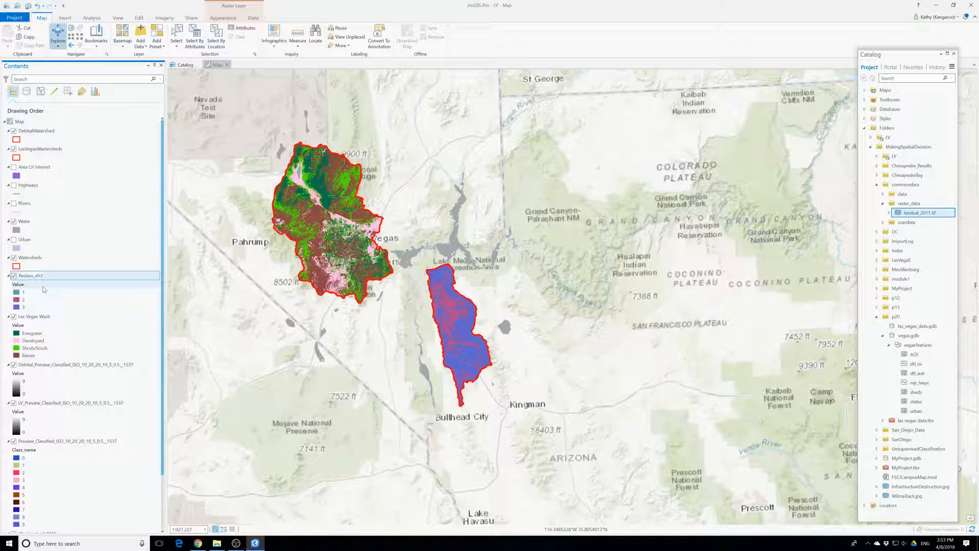
left_click_drag(43, 275, 15, 276)
type("U")
type("as Vegas")
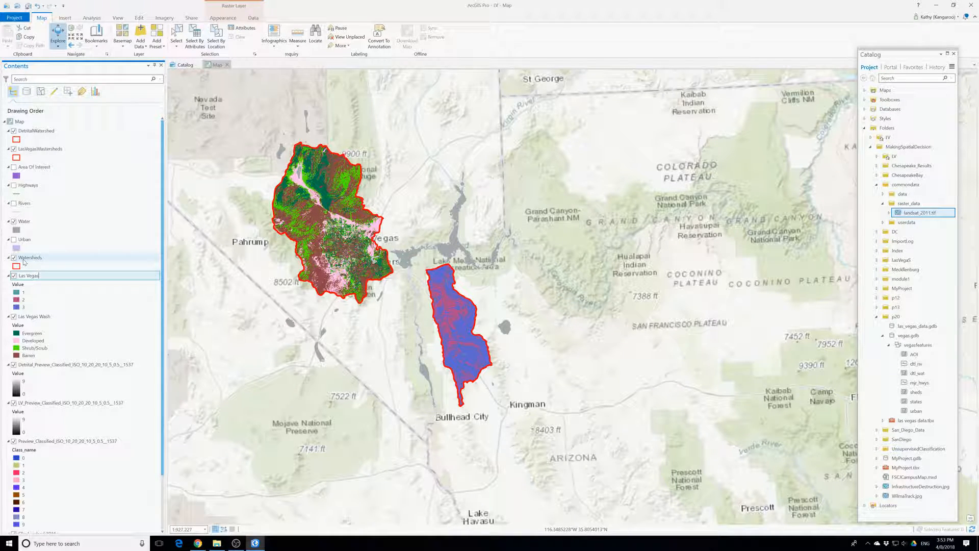
type(" Detrital")
left_click(28, 292)
Step: Open the symbology of the Las Vegas Detrital layer and label value 1 as Evergreen
right_click(34, 277)
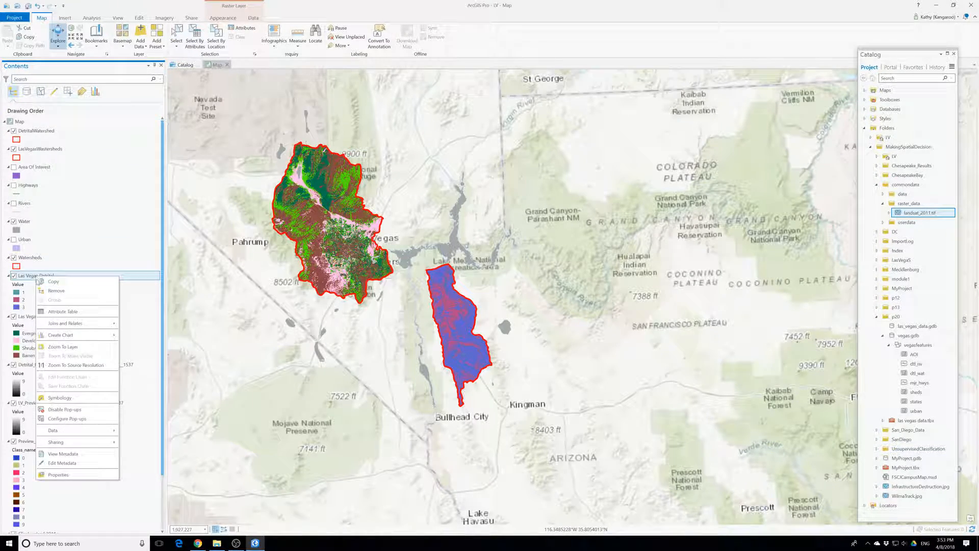
left_click(50, 399)
left_click(324, 290)
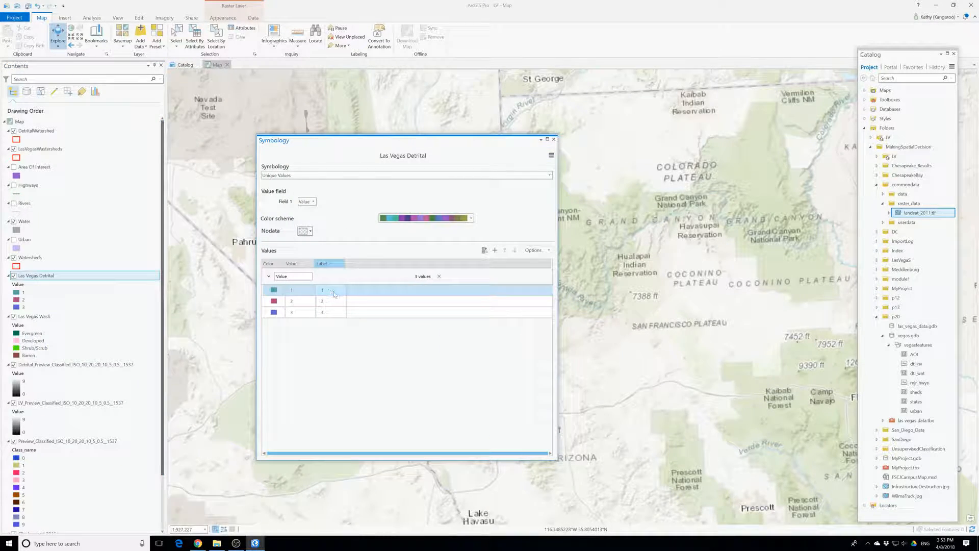
type("Even")
key("BackSpace")
type("rge")
key("BackSpace")
type("reen")
key("Return")
Step: Label value 2 as Shrub/Scrub and value 3 as Barren in the Las Vegas Detrital symbology
left_click(323, 302)
left_click(323, 302)
type("S")
type("hrub/")
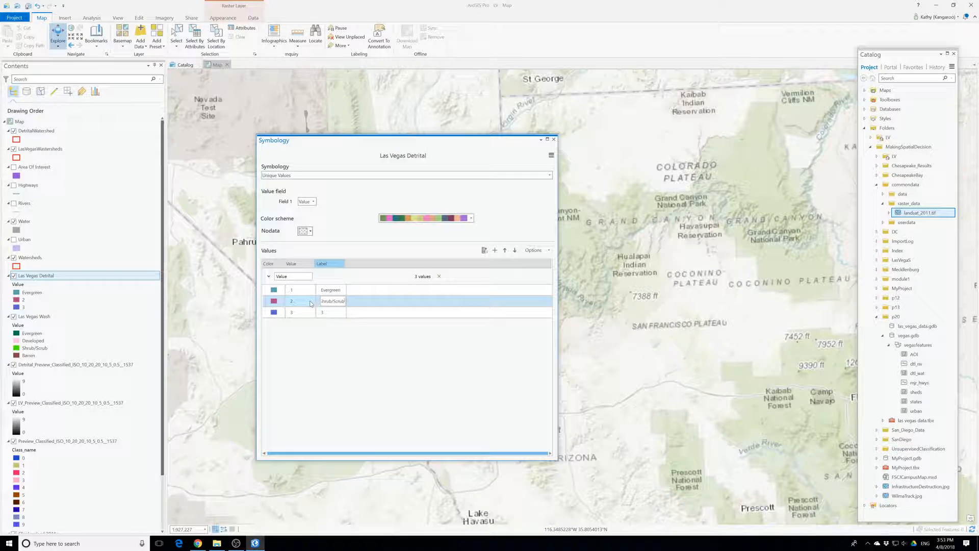
type("Scrub")
key("Tab")
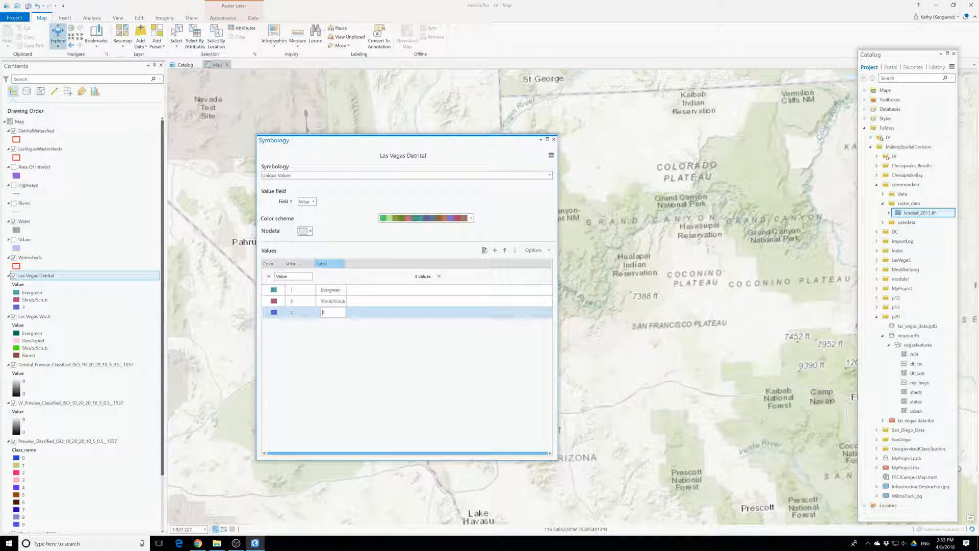
type("Barrebn")
Step: Colour the Evergreen class dark green and the Shrub/Scrub class bright green in the Las Vegas Detrital symbology
left_click(274, 290)
left_click(274, 290)
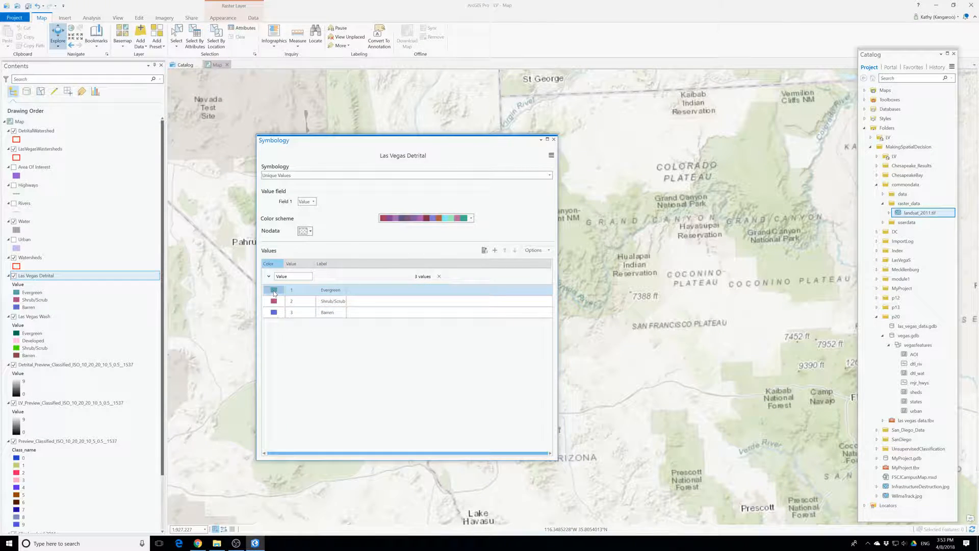
left_click(322, 316)
left_click(274, 300)
left_click(274, 301)
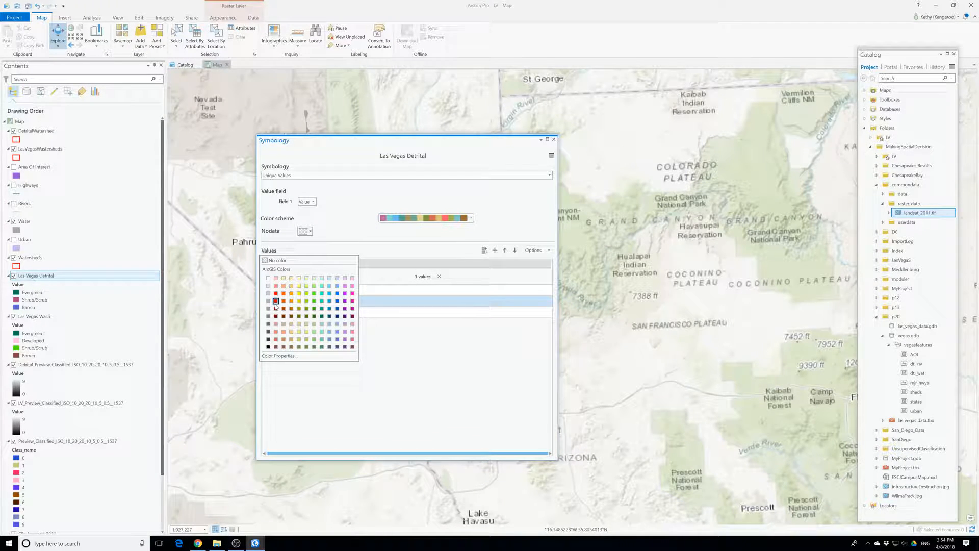
left_click(306, 301)
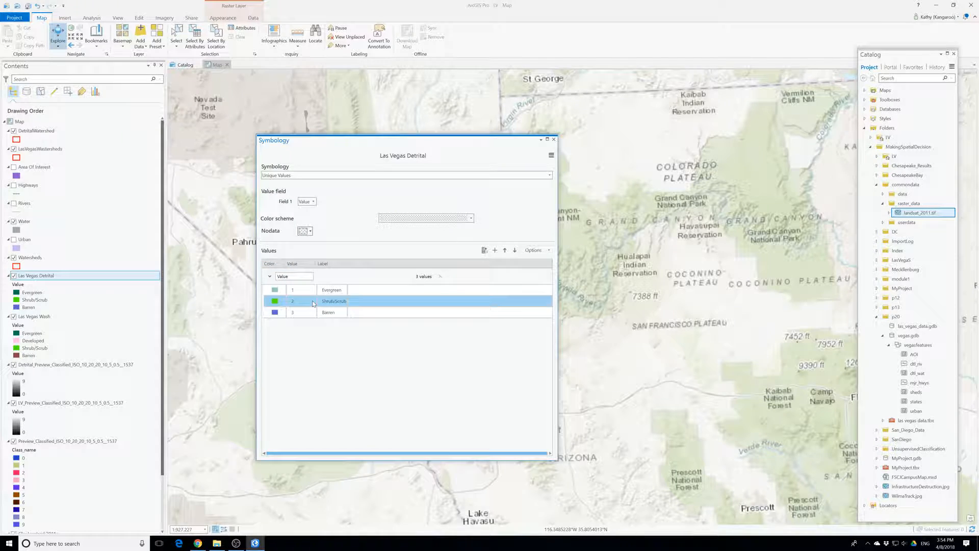
Step: Colour the Barren class brown in the Las Vegas Detrital symbology and close the symbology settings
left_click(275, 312)
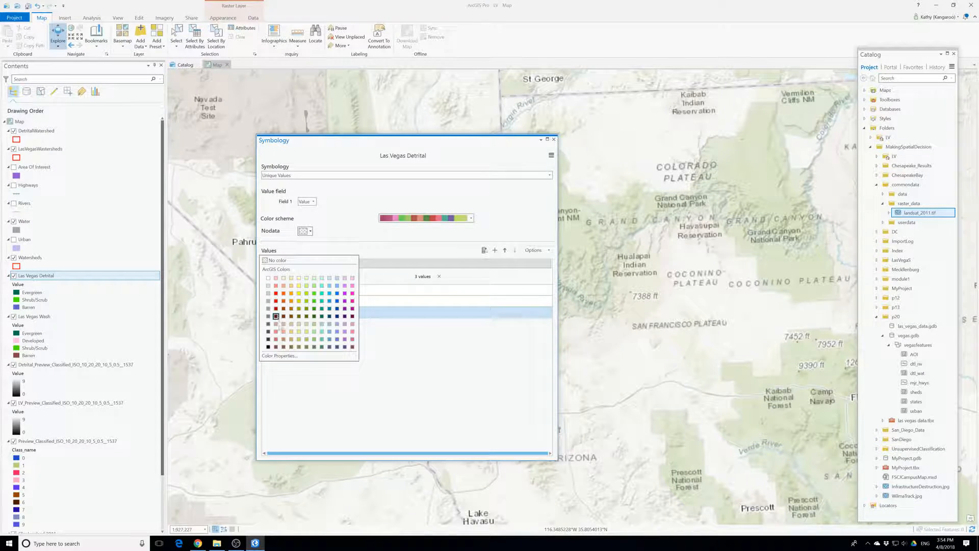
left_click(276, 340)
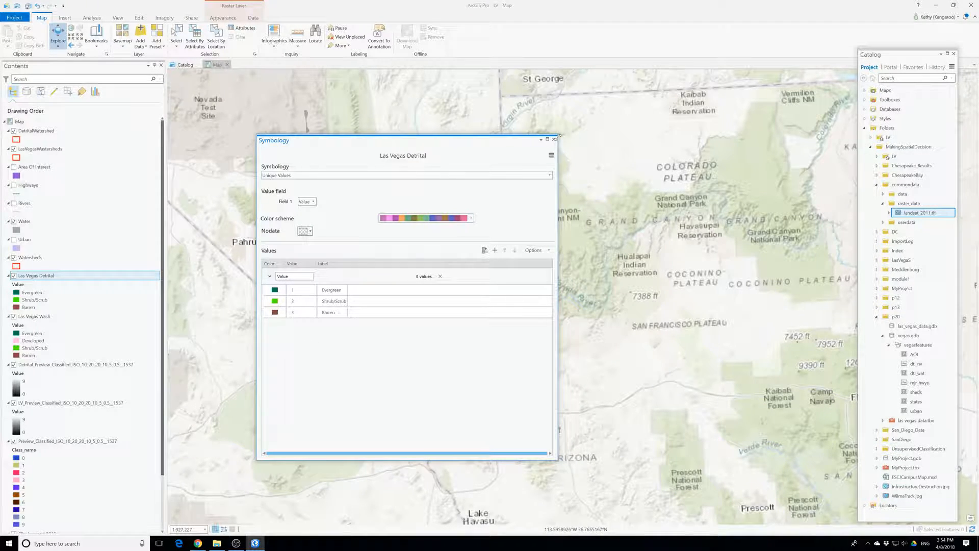
left_click(554, 138)
mouse_move(197, 543)
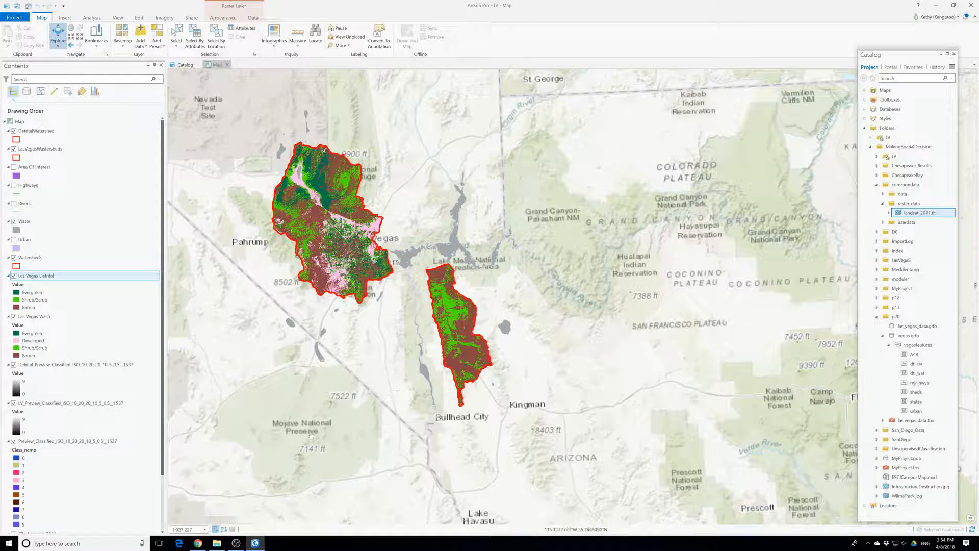
Step: Save the Las Vegas Wash layer as the layer file Las Vegas Wash.lyrx in the LV project folder
right_click(29, 317)
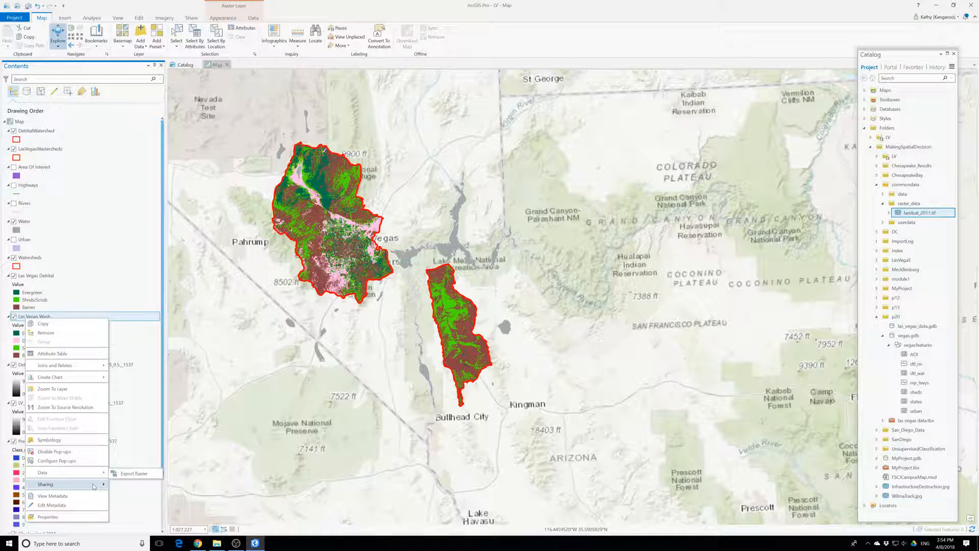
mouse_move(87, 490)
left_click(137, 484)
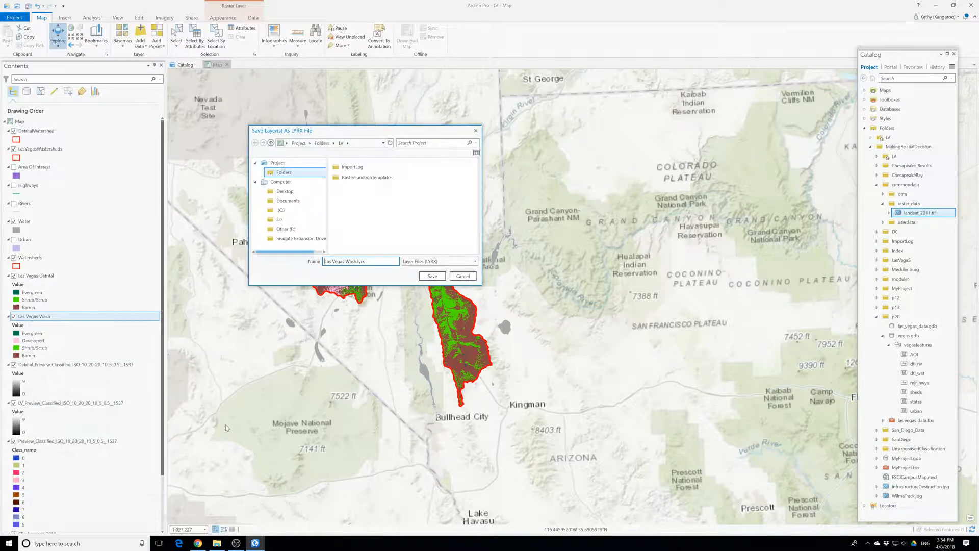
left_click(431, 276)
Step: Save the Las Vegas Detrital layer as the layer file Las Vegas Detrital.lyrx in the LV project folder
right_click(27, 277)
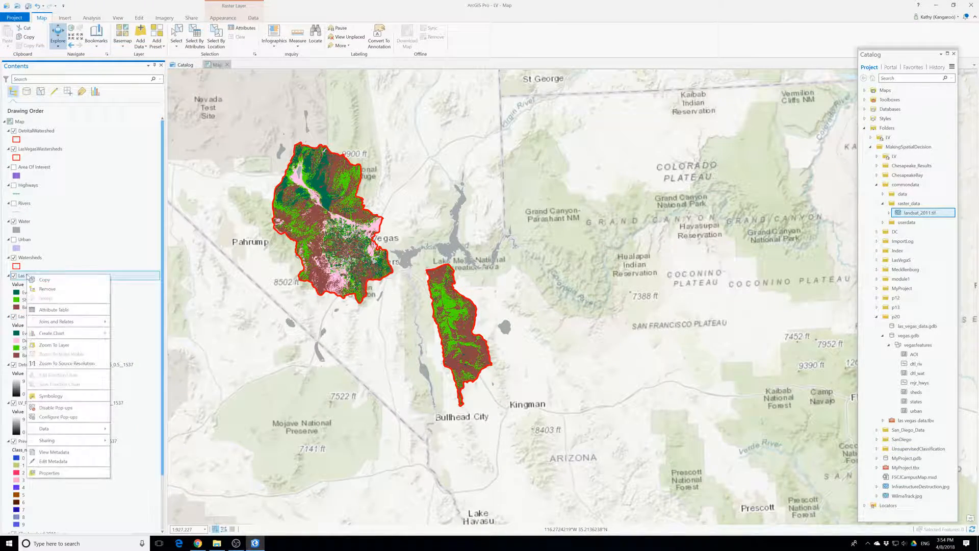
mouse_move(79, 439)
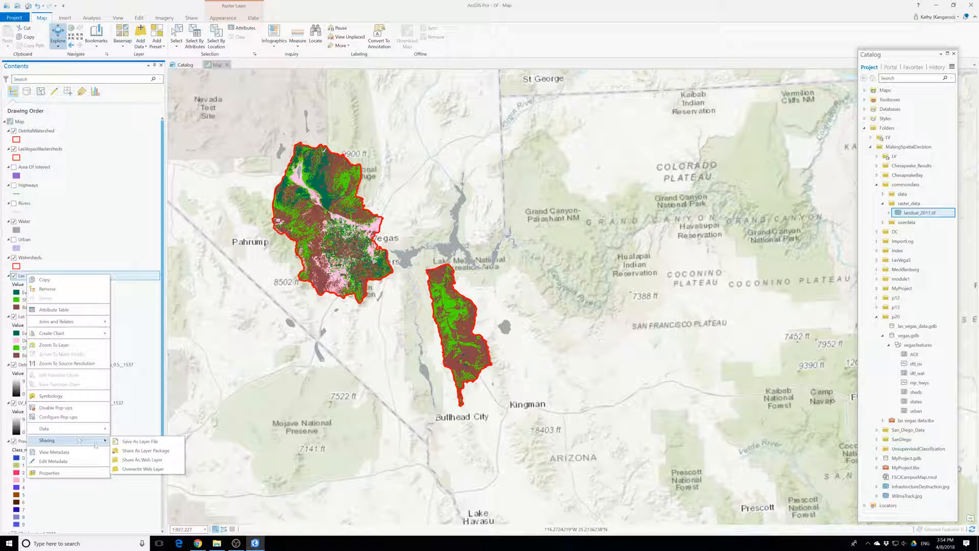
left_click(140, 441)
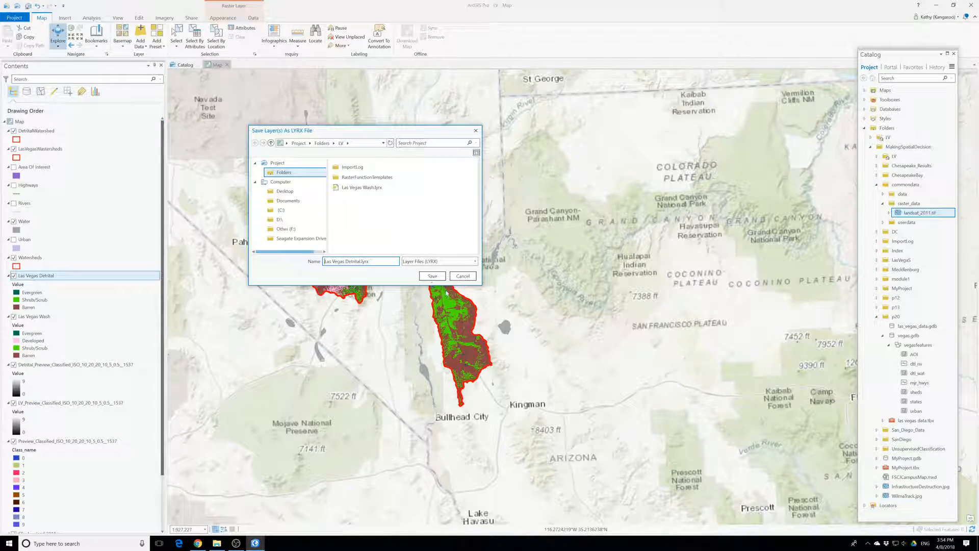
left_click(433, 276)
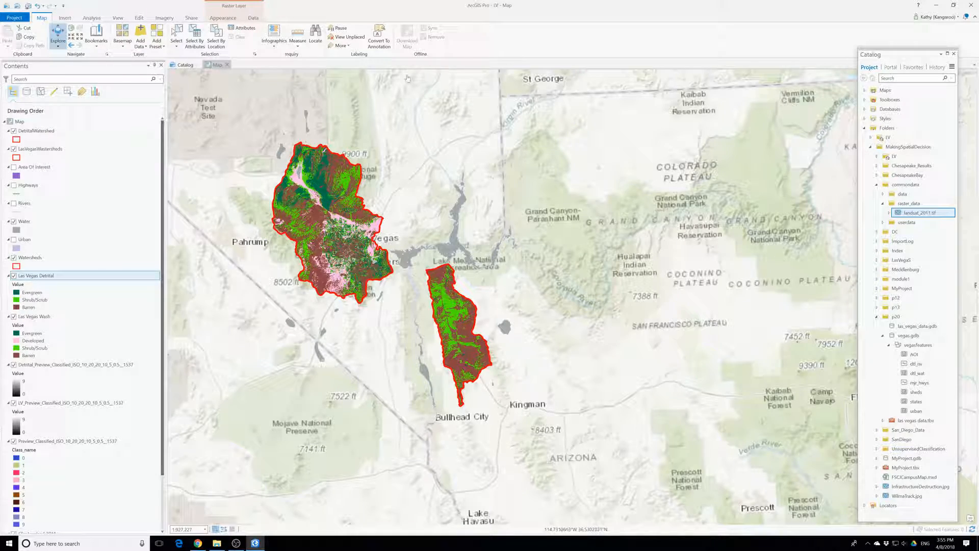
Step: Search the geoprocessing tools for Boundary Clean and open the tool
left_click(92, 18)
left_click(100, 35)
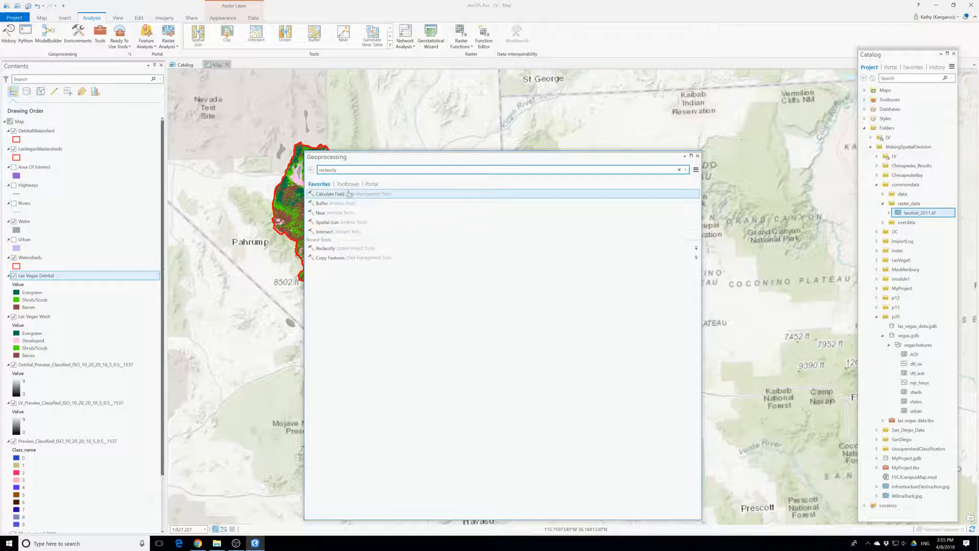
left_click(318, 172)
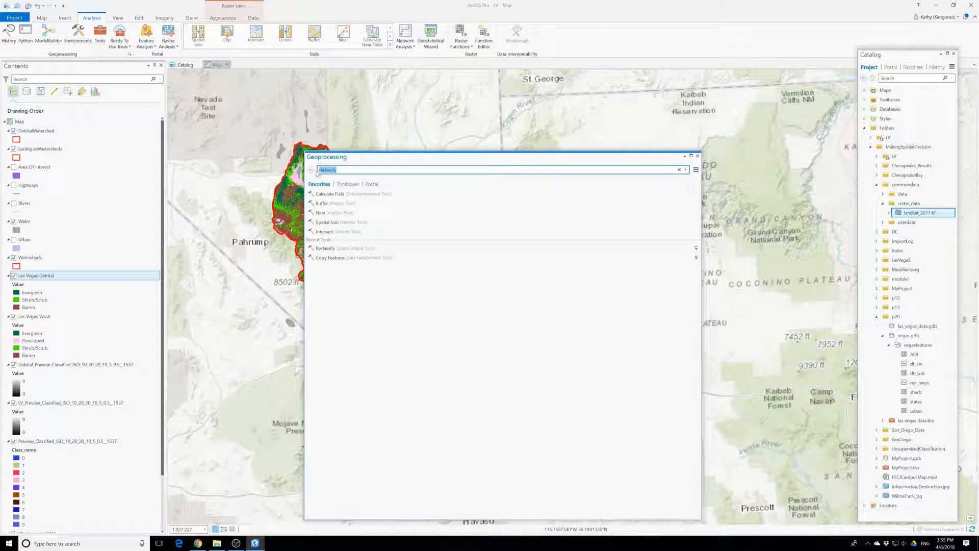
type("boondary clean")
left_click(331, 188)
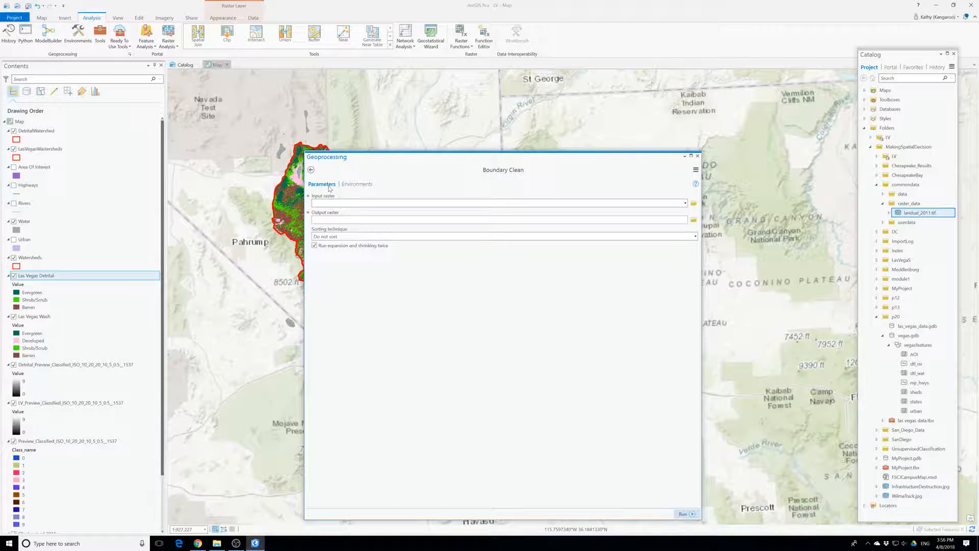
Step: Run Boundary Clean on the Las Vegas Wash raster with Ascending sorting and without running expansion and shrinking twice
left_click(685, 203)
left_click(334, 222)
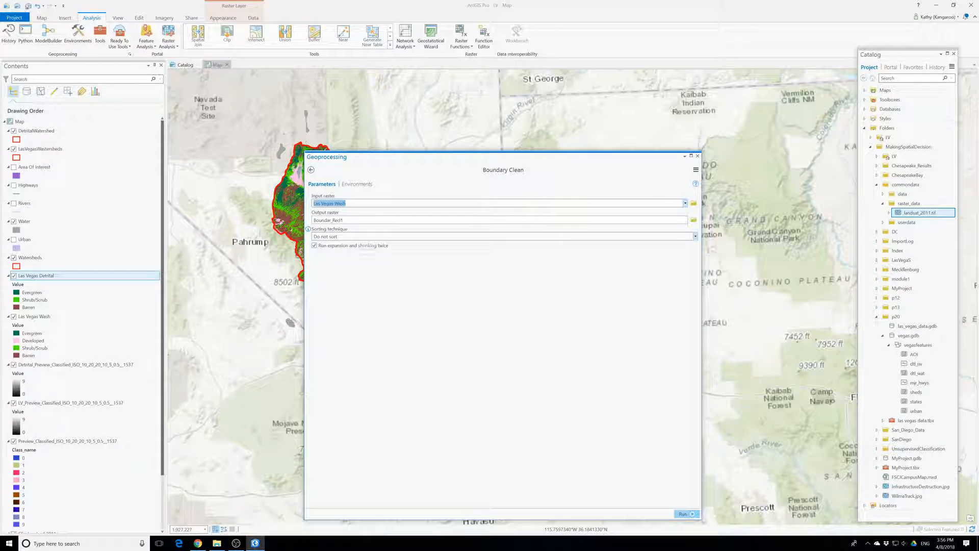
left_click(349, 237)
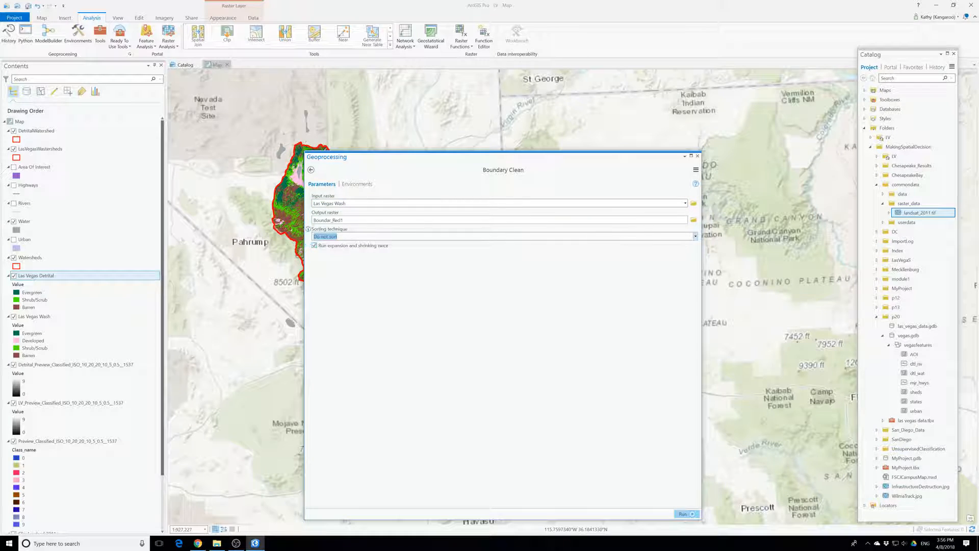
left_click(695, 236)
left_click(410, 263)
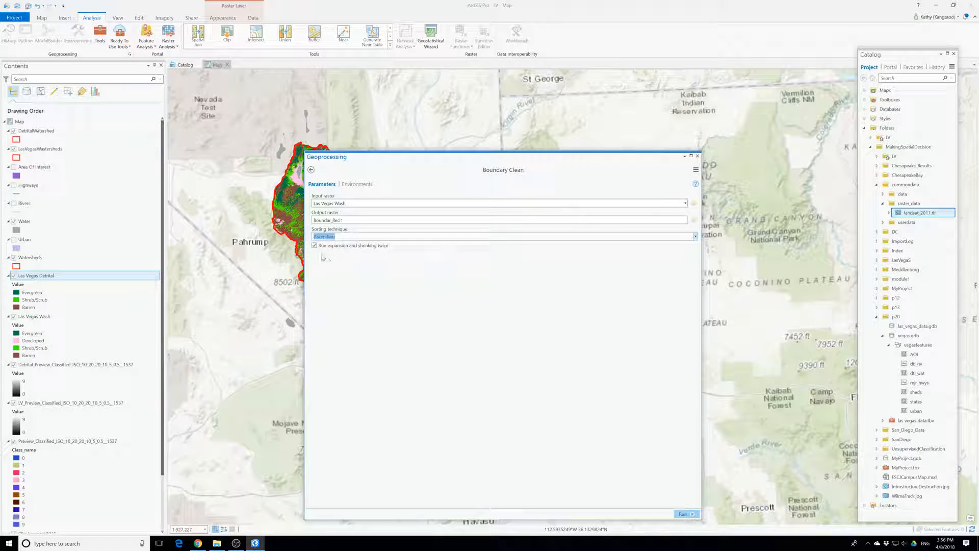
left_click(315, 246)
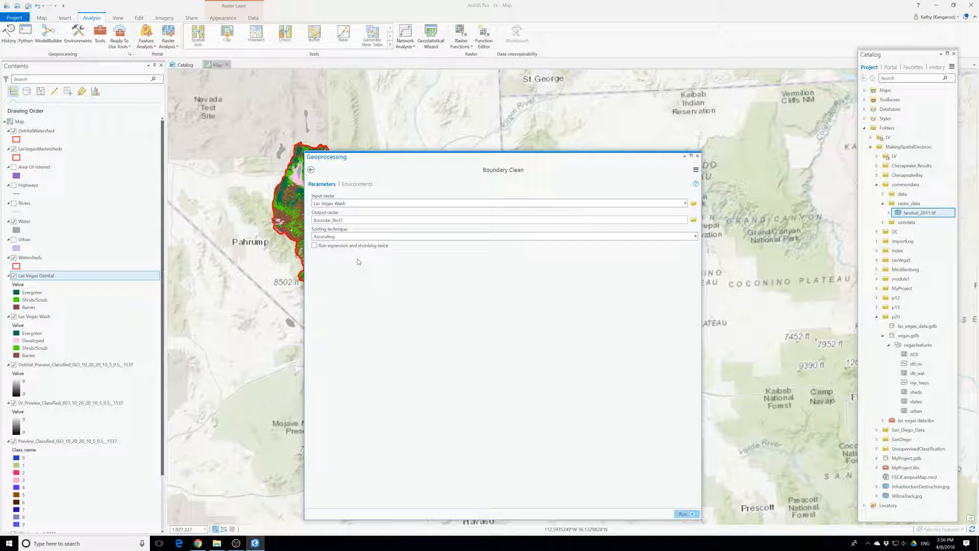
left_click(683, 513)
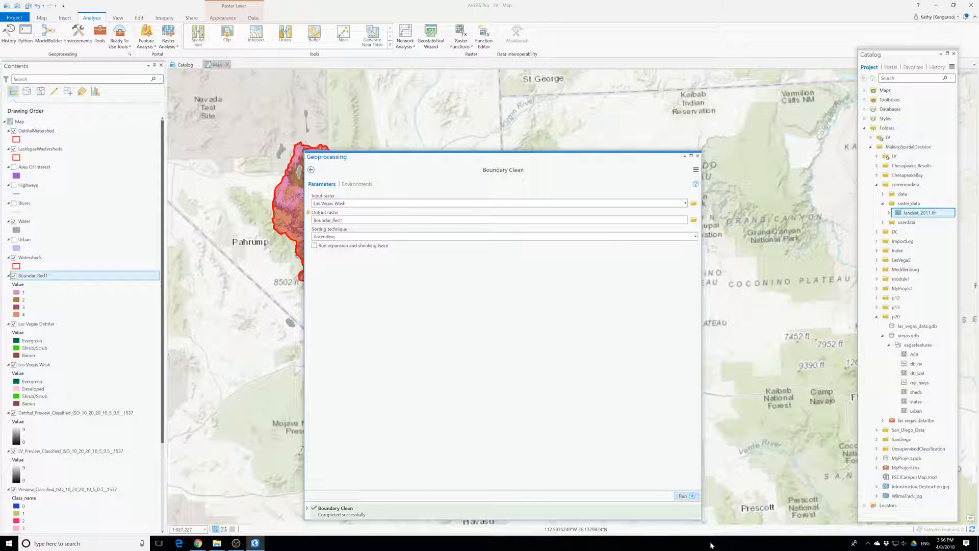
left_click(681, 496)
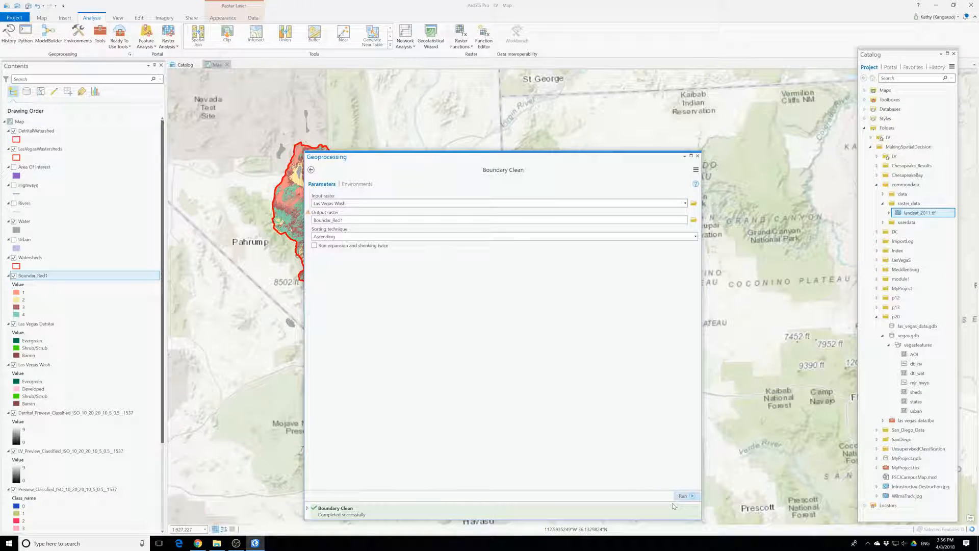
Step: Import the symbology of Las Vegas Wash.lyrx into the boundary-cleaned Las Vegas Wash raster, and close the symbology and geoprocessing windows
left_click_drag(375, 154, 472, 144)
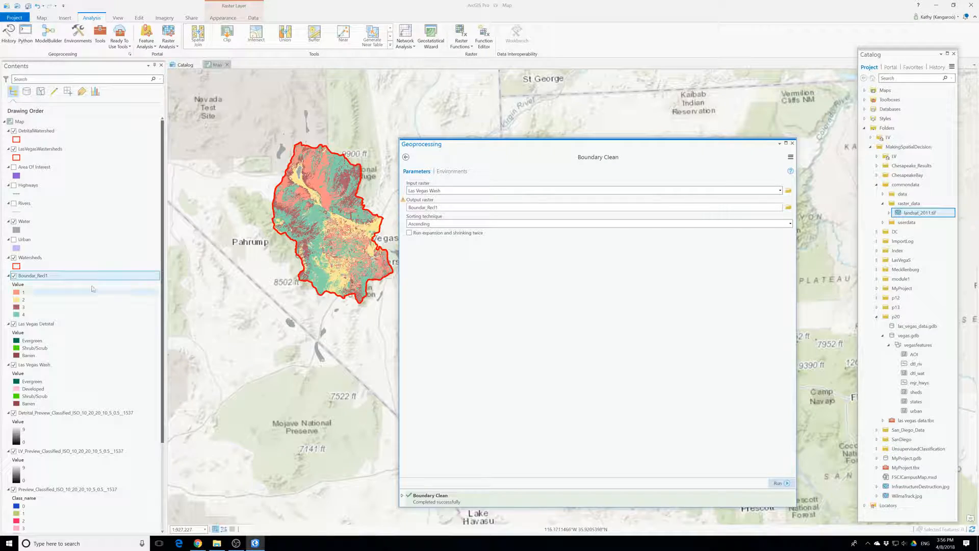
right_click(43, 277)
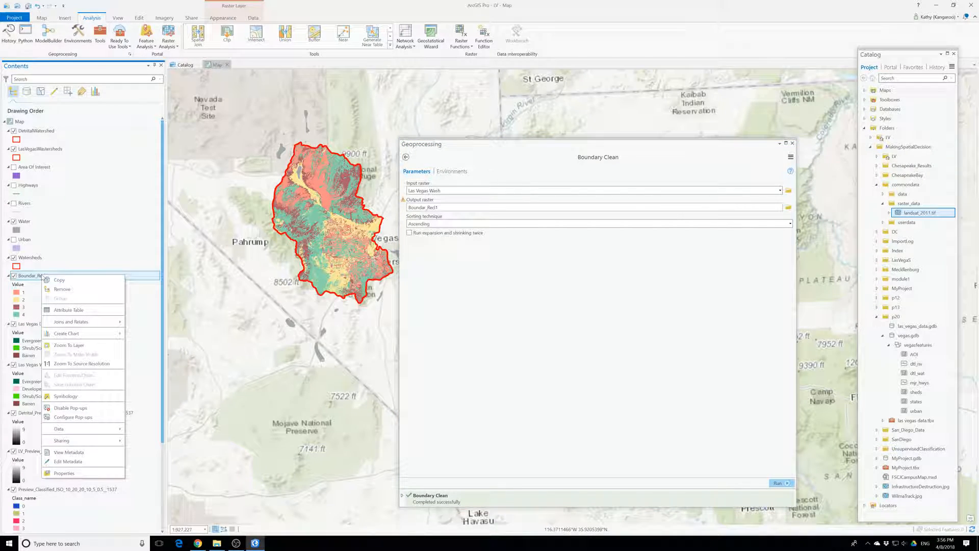
left_click(65, 396)
left_click(551, 155)
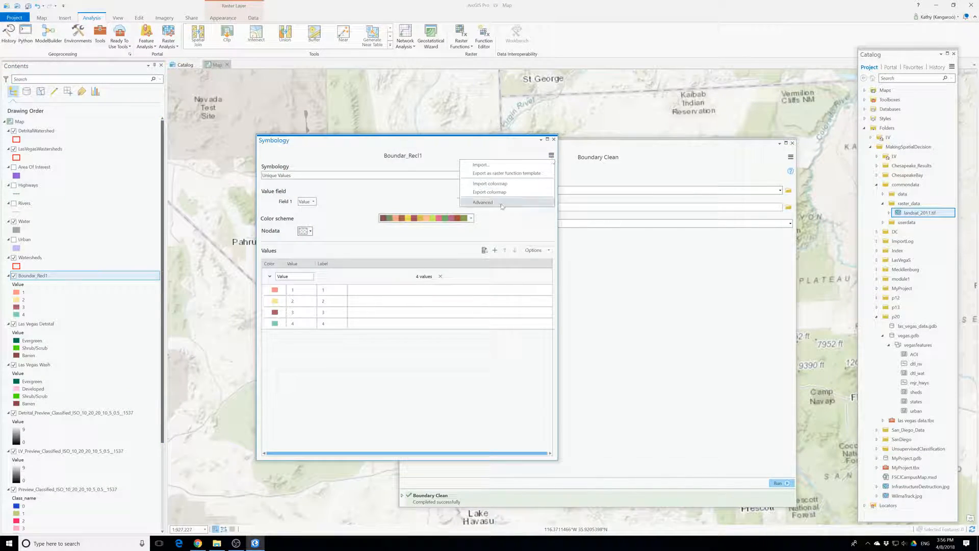
left_click(494, 167)
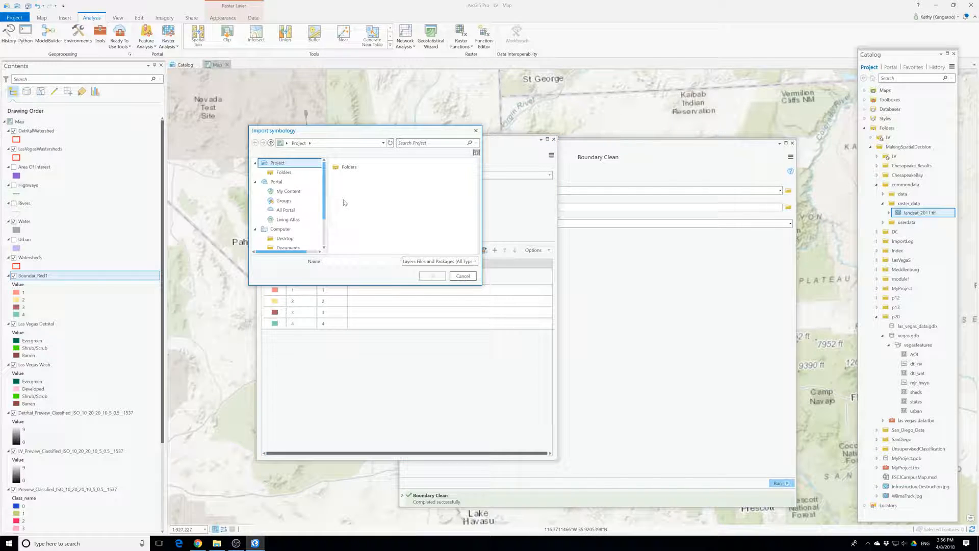
double_click(341, 168)
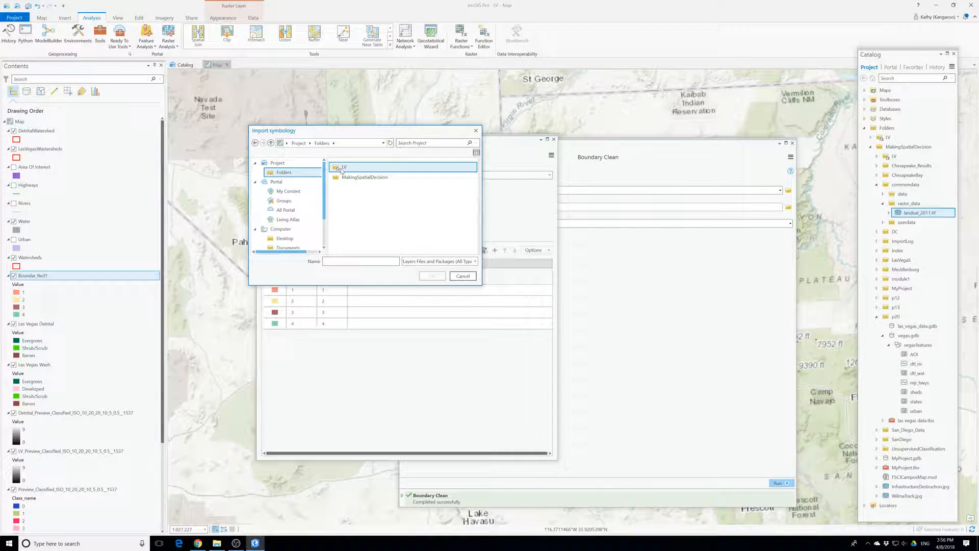
double_click(347, 167)
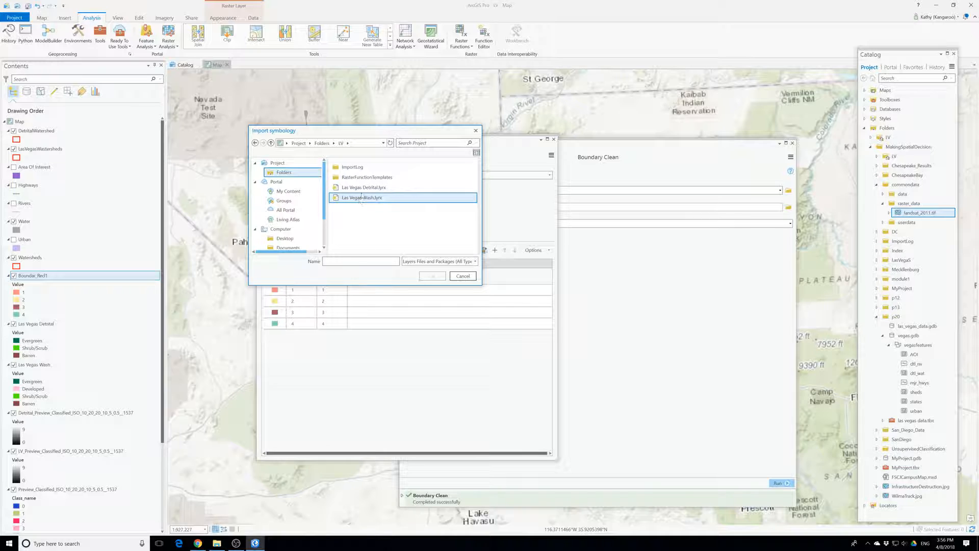
left_click(361, 197)
left_click(431, 276)
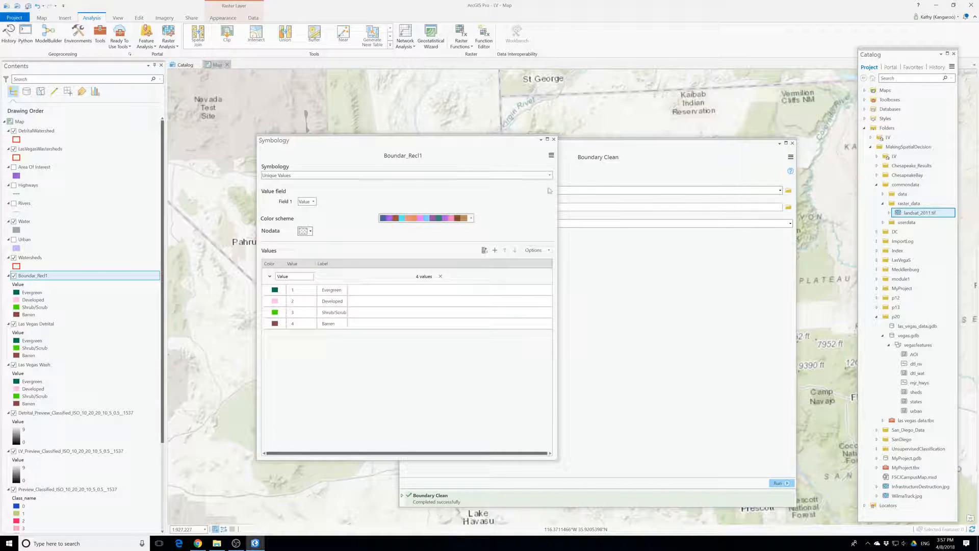
left_click(553, 139)
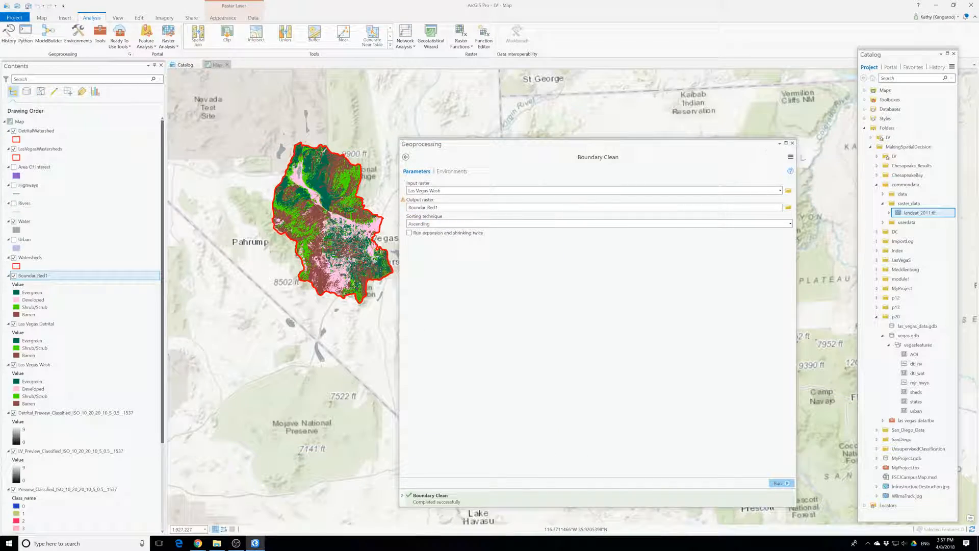
left_click(792, 144)
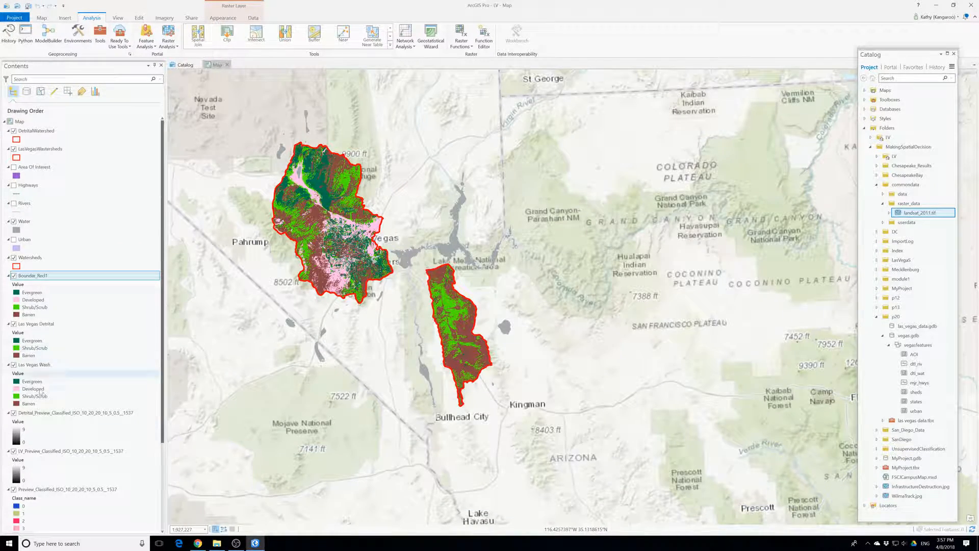
Step: Run Boundary Clean on the Las Vegas Detrital raster with Ascending sorting and without running expansion and shrinking twice
left_click(100, 34)
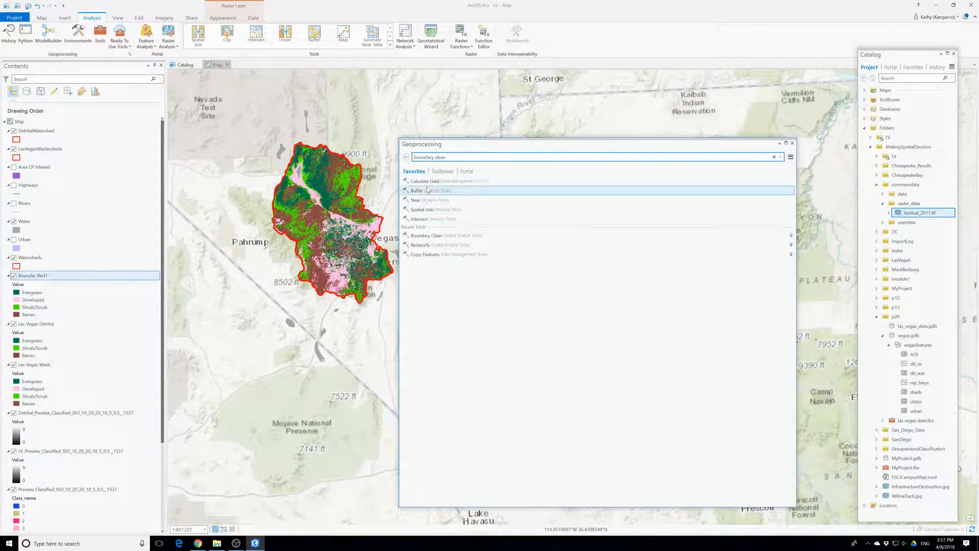
left_click(431, 236)
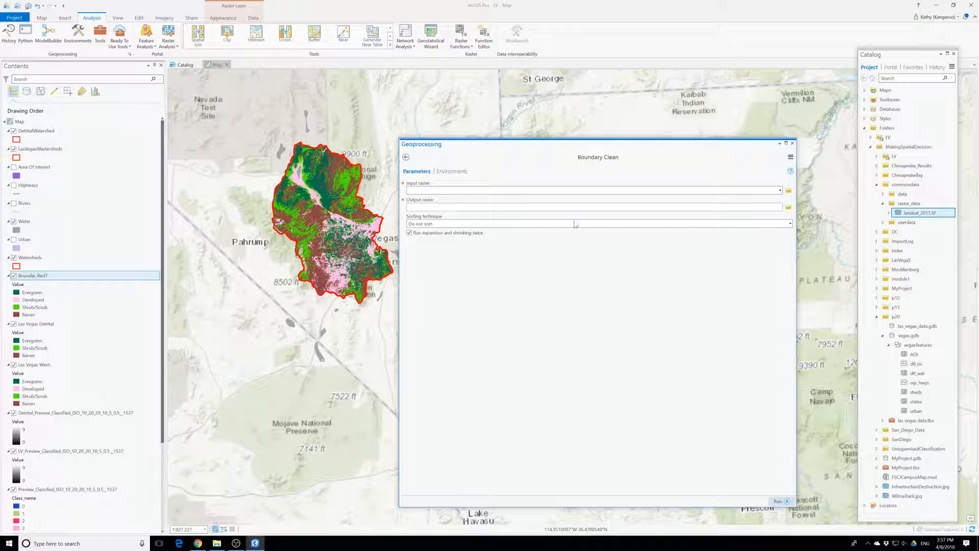
left_click(779, 190)
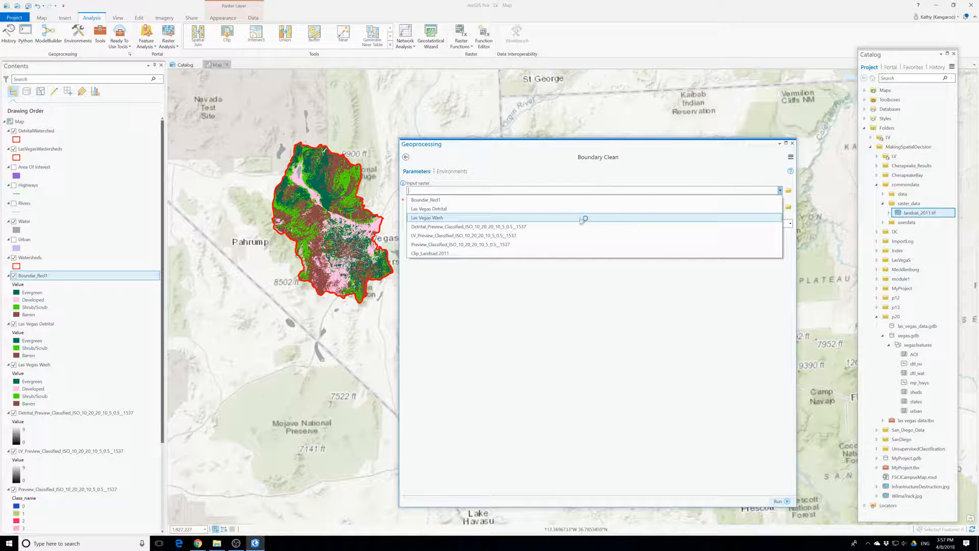
left_click(474, 209)
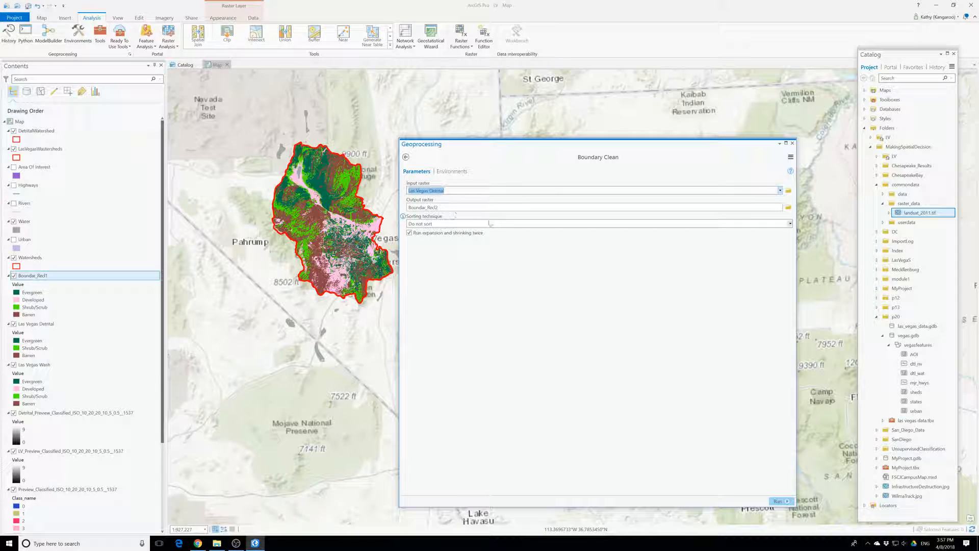
left_click(448, 225)
left_click(789, 223)
left_click(437, 253)
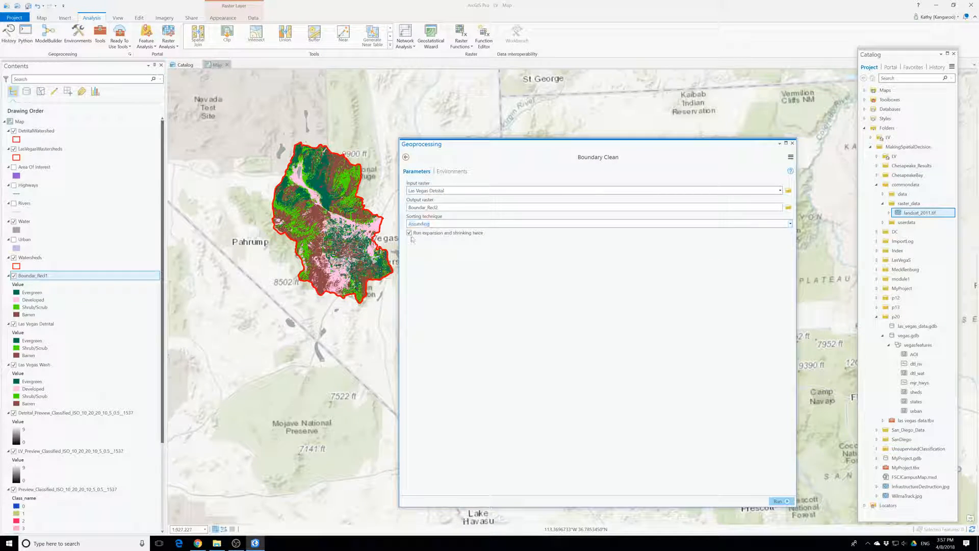
left_click(779, 501)
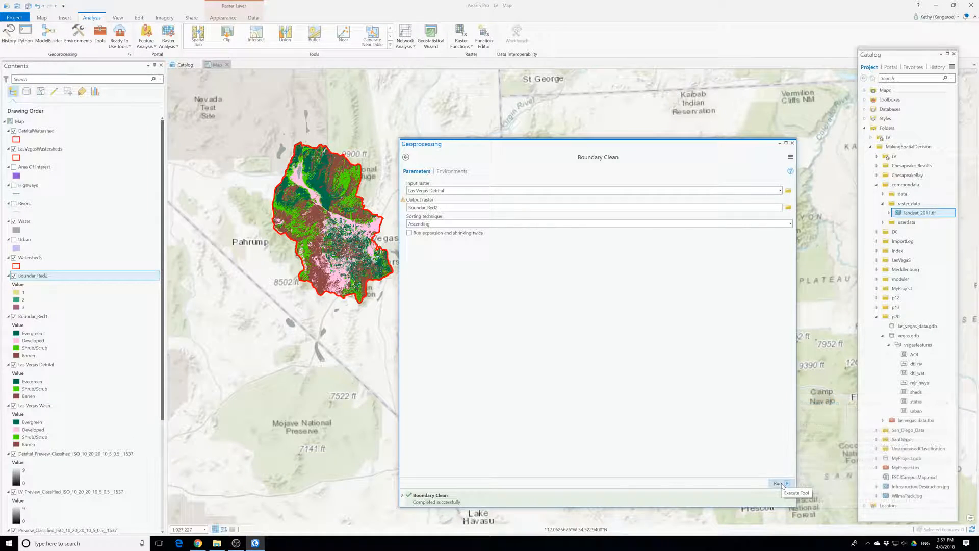
left_click(783, 484)
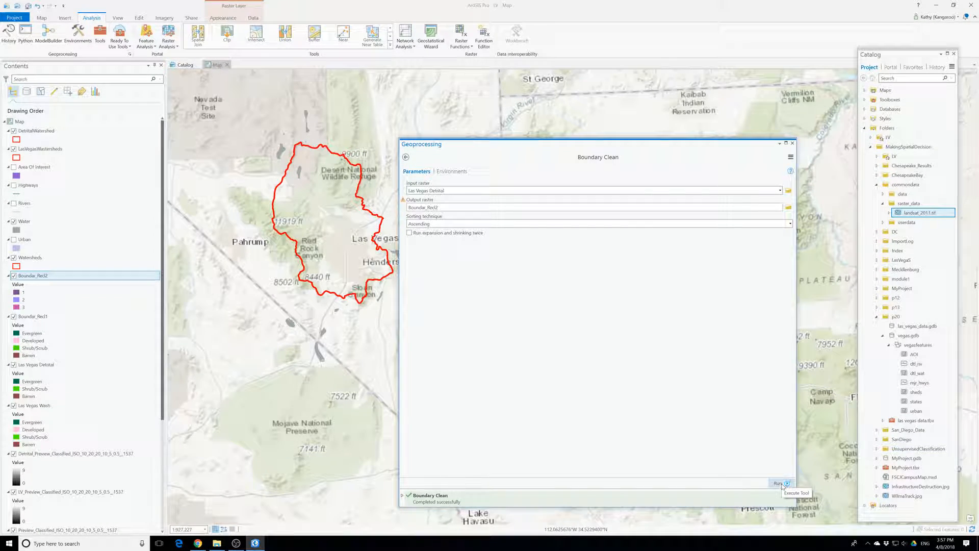
right_click(20, 275)
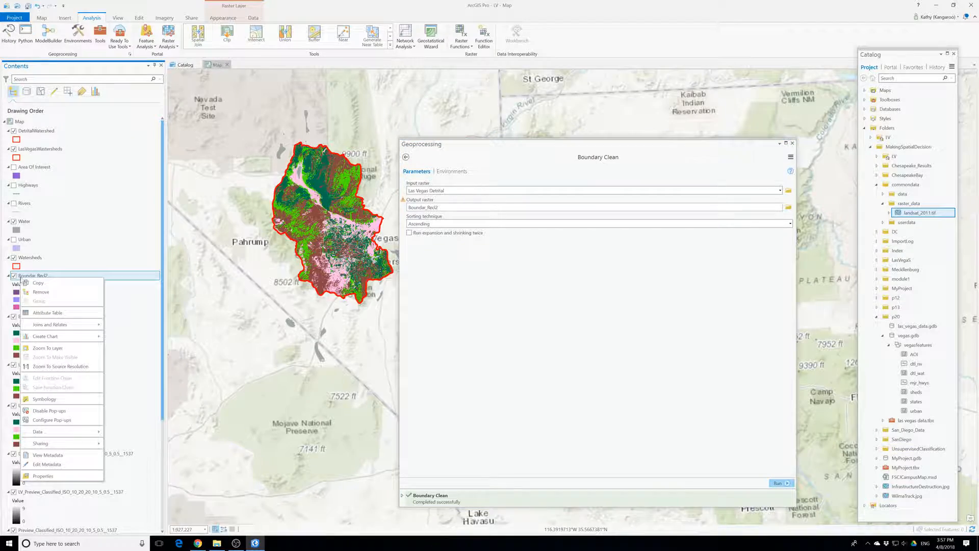
left_click(793, 143)
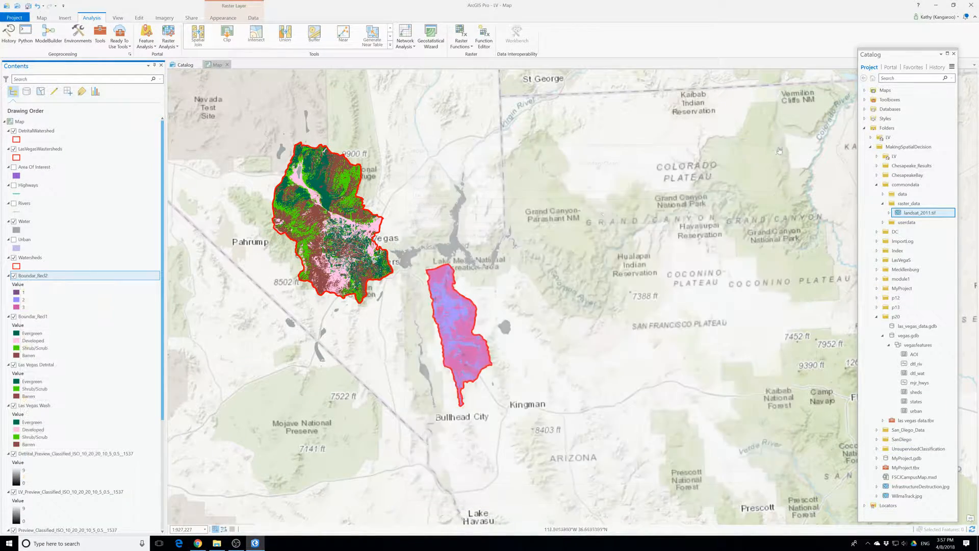
Step: Import the symbology of Las Vegas Detrital.lyrx into the boundary-cleaned Detrital raster
right_click(30, 278)
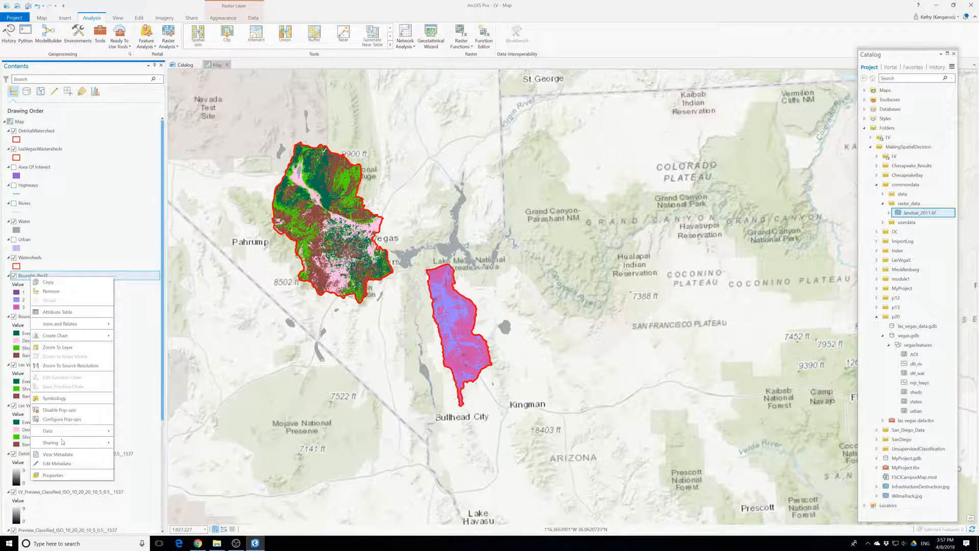
left_click(54, 398)
left_click(551, 156)
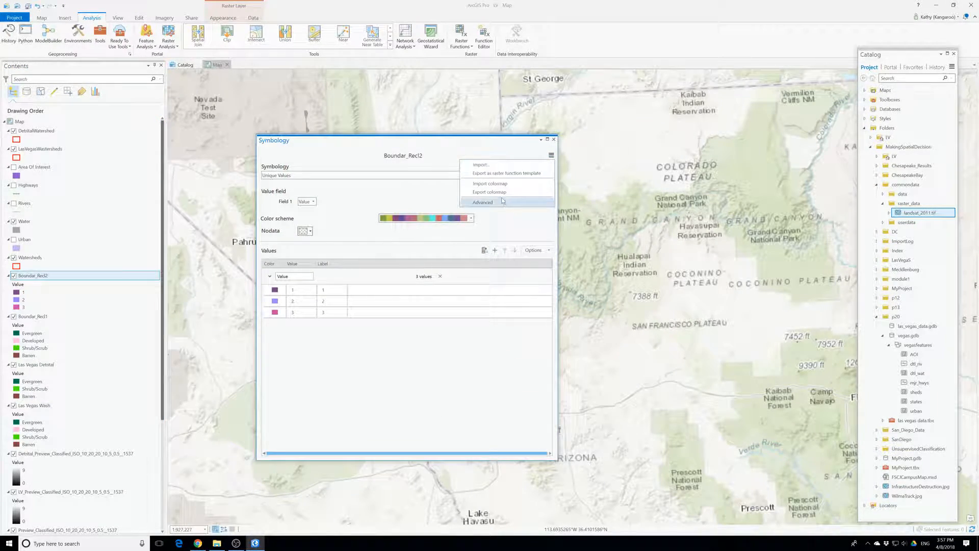
left_click(484, 166)
double_click(351, 168)
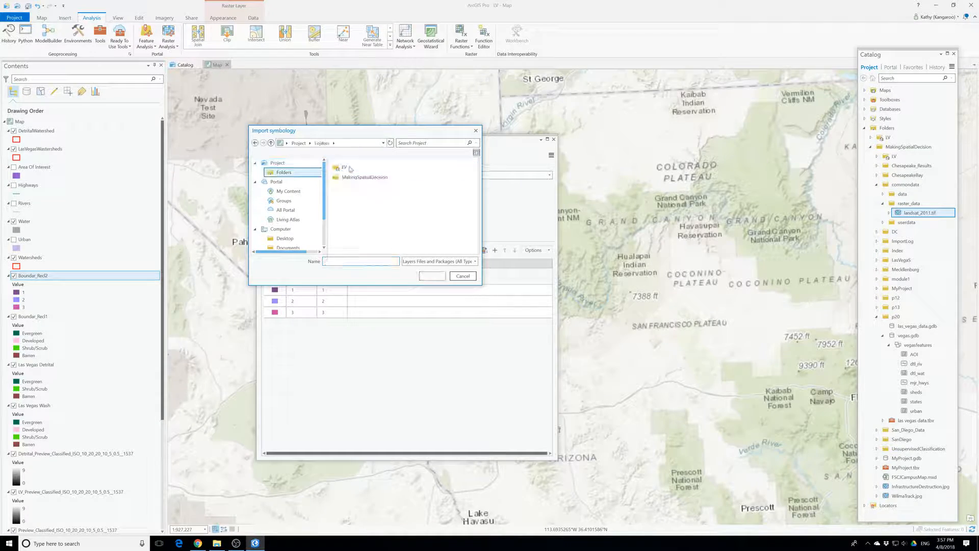
double_click(350, 168)
left_click(354, 197)
left_click(356, 188)
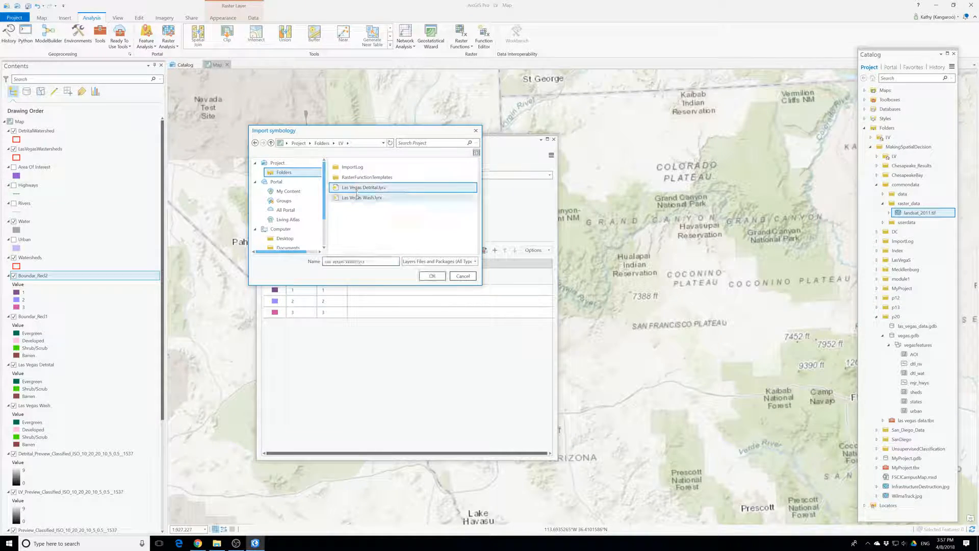
left_click(432, 276)
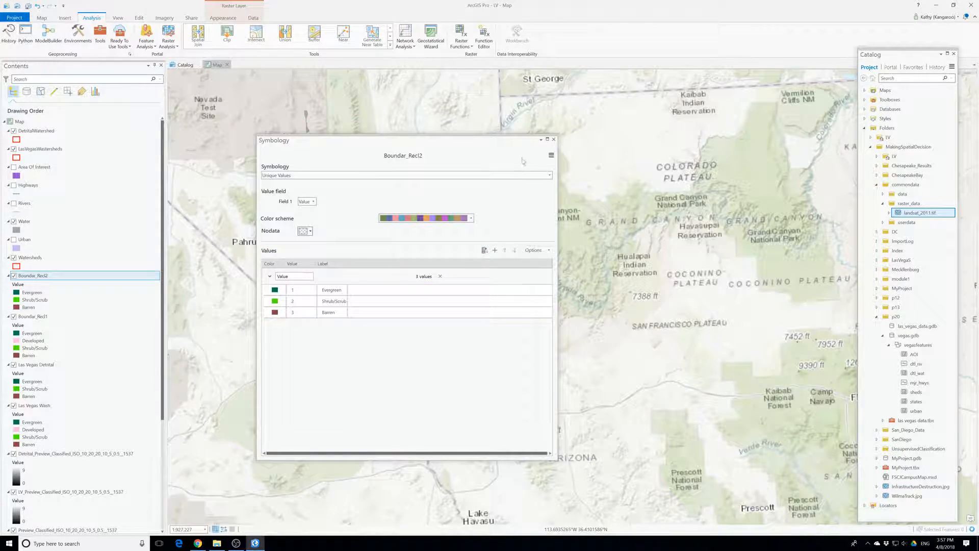
left_click(553, 139)
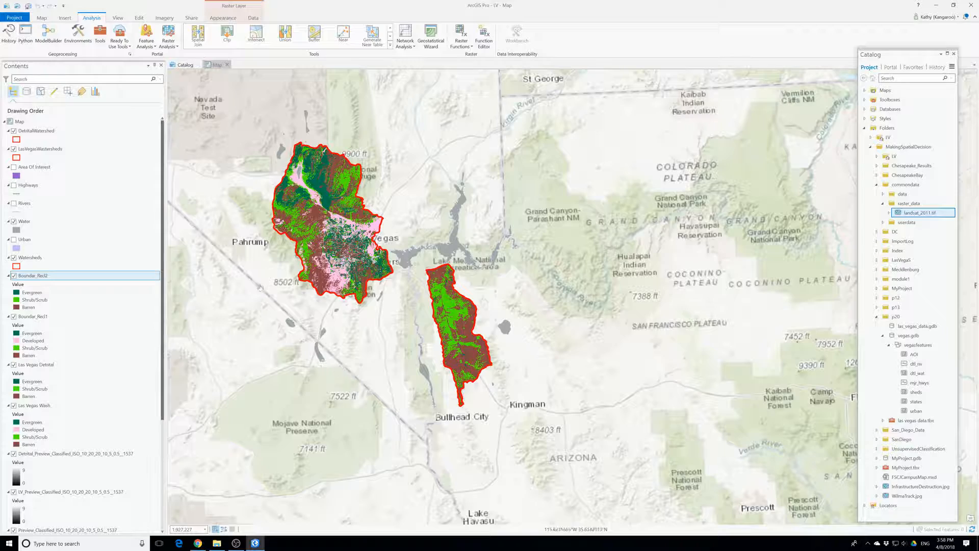
right_click(24, 276)
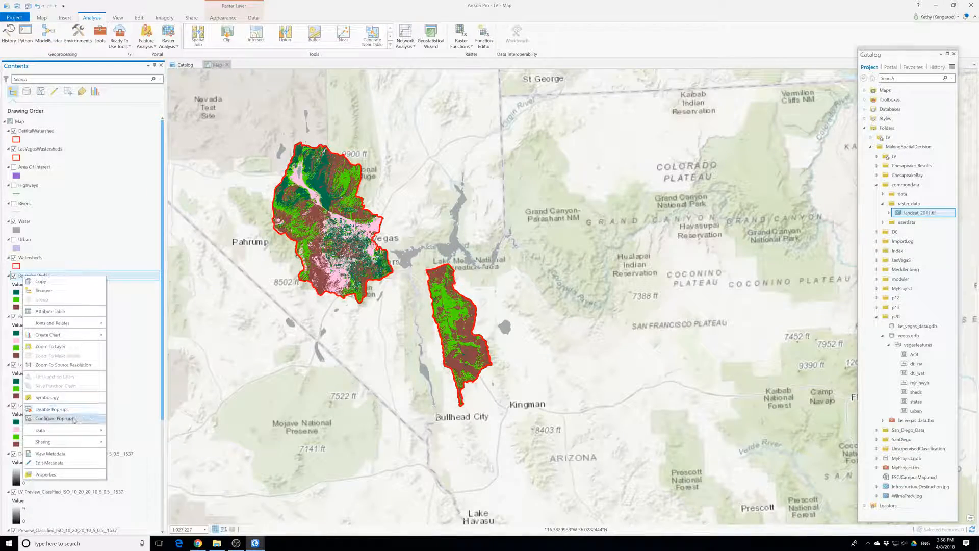
mouse_move(72, 430)
left_click(134, 432)
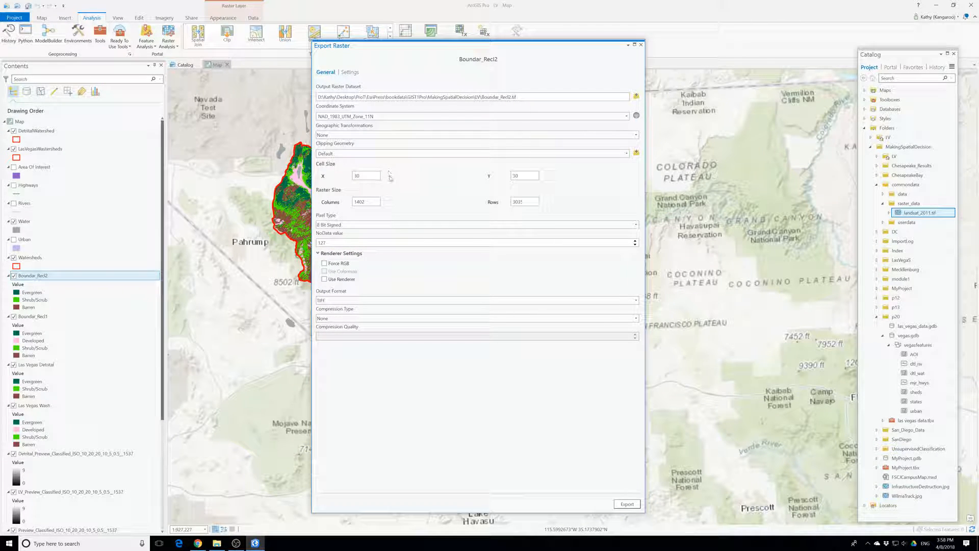
left_click(641, 45)
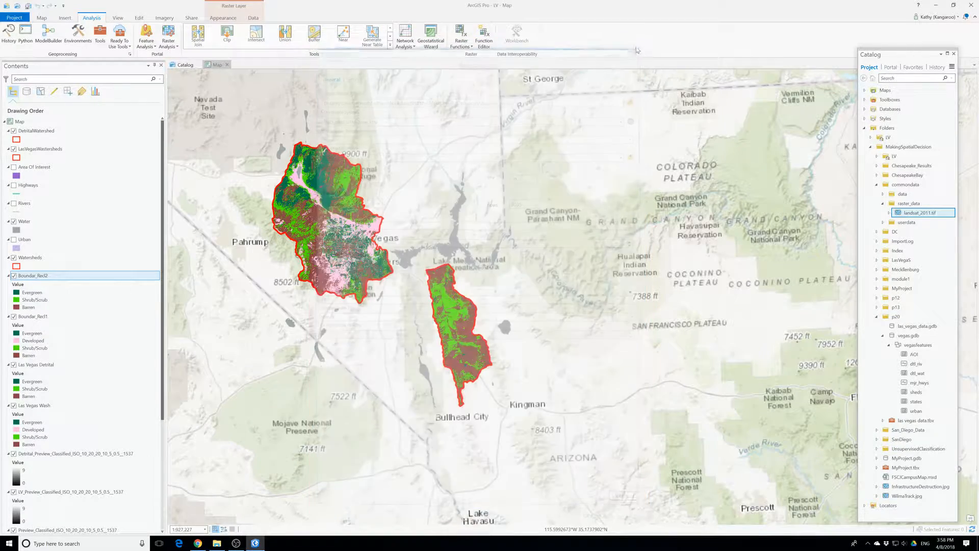
Step: Export the boundary-cleaned Las Vegas Wash raster in GRID format as LVcopy with a NoData value of 256
right_click(38, 316)
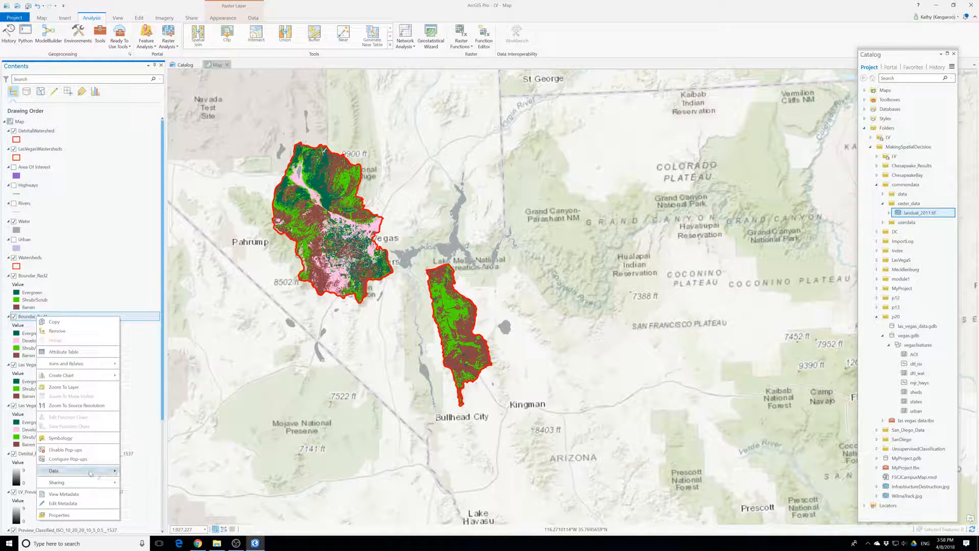
mouse_move(110, 472)
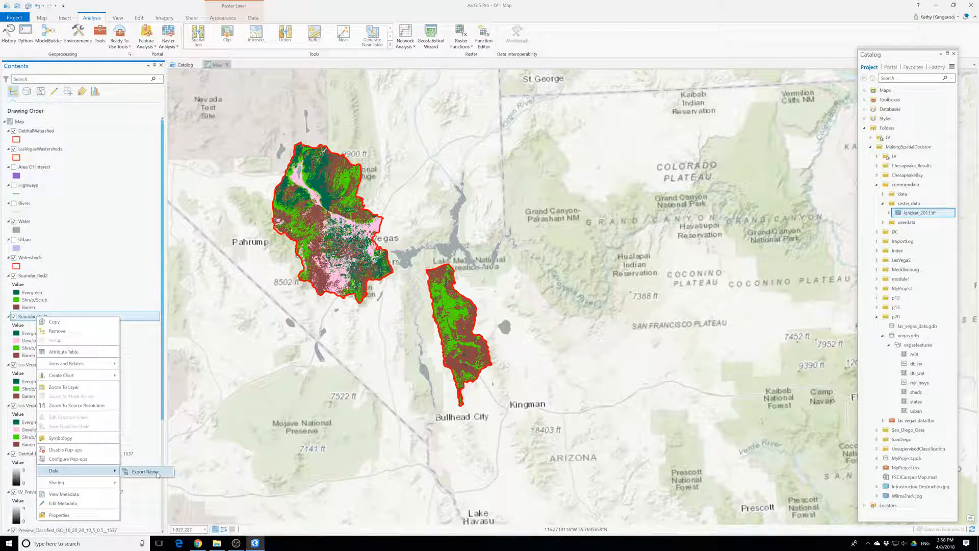
left_click(143, 471)
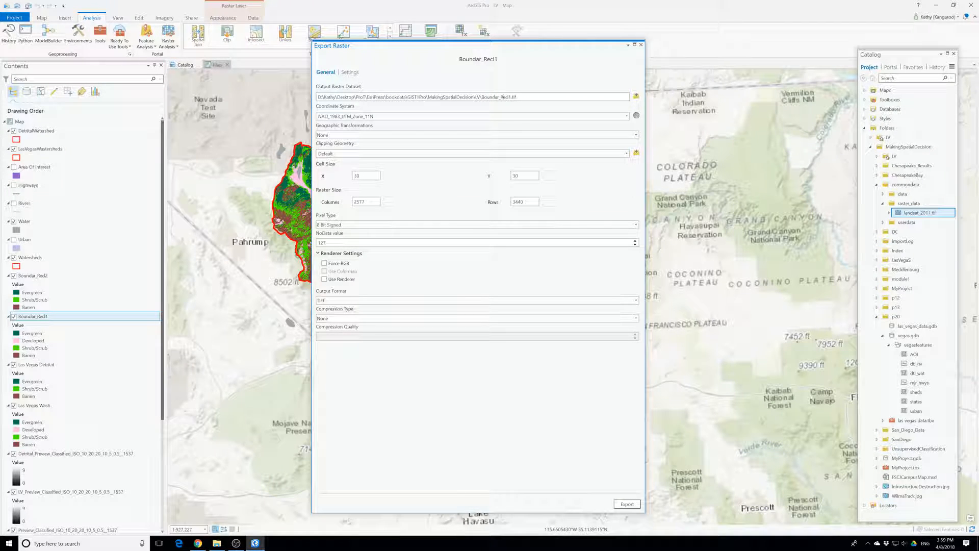
left_click(532, 96)
key("BackSpace")
key("BackSpace")
key("BackSpace")
key("BackSpace")
key("BackSpace")
key("BackSpace")
key("BackSpace")
key("BackSpace")
key("BackSpace")
key("BackSpace")
key("BackSpace")
key("BackSpace")
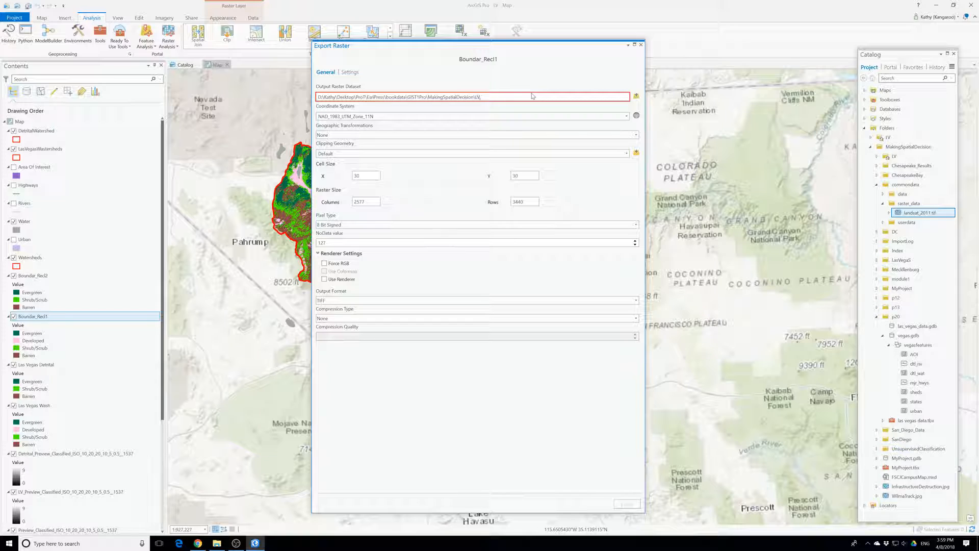
type("coyt")
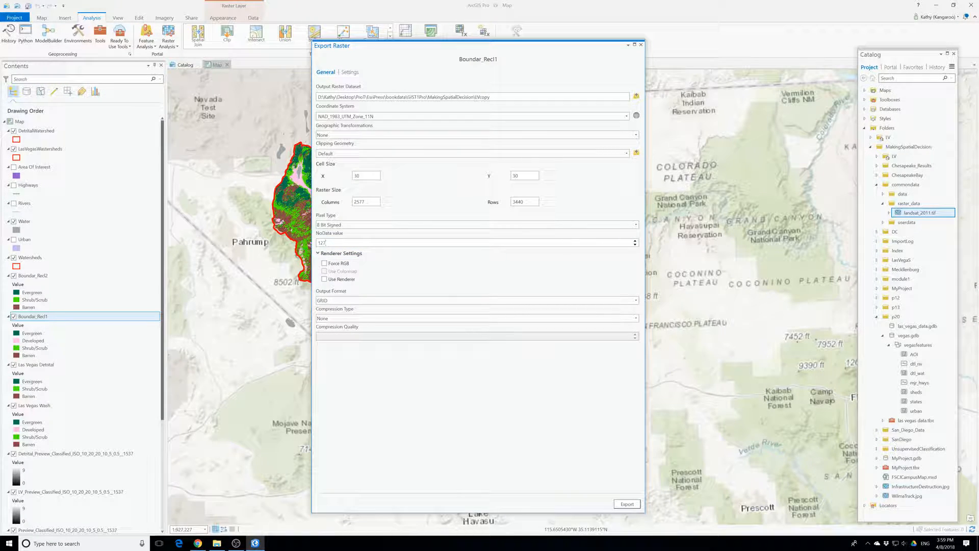
type("56")
left_click(631, 507)
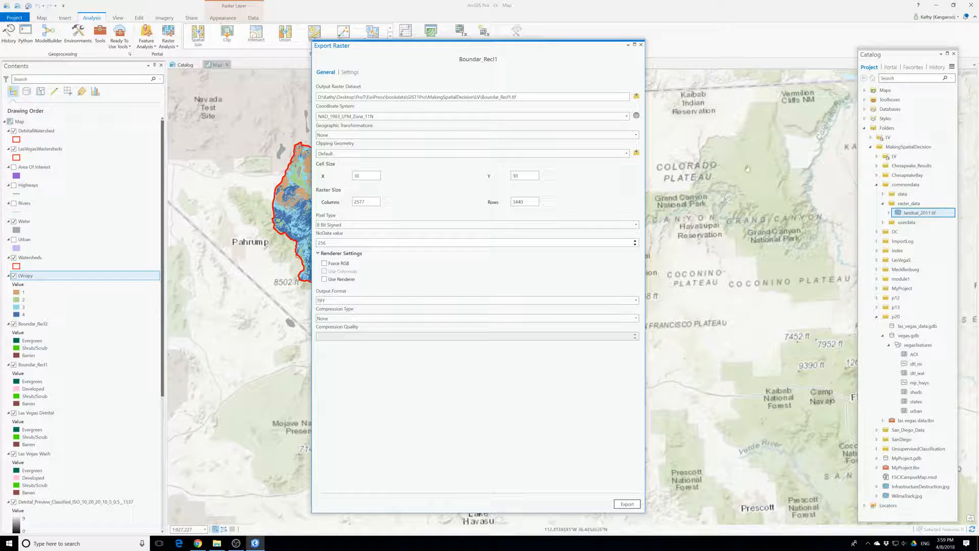
left_click(641, 44)
Step: Import the symbology of Las Vegas Wash.lyrx into the exported LVcopy raster
right_click(31, 277)
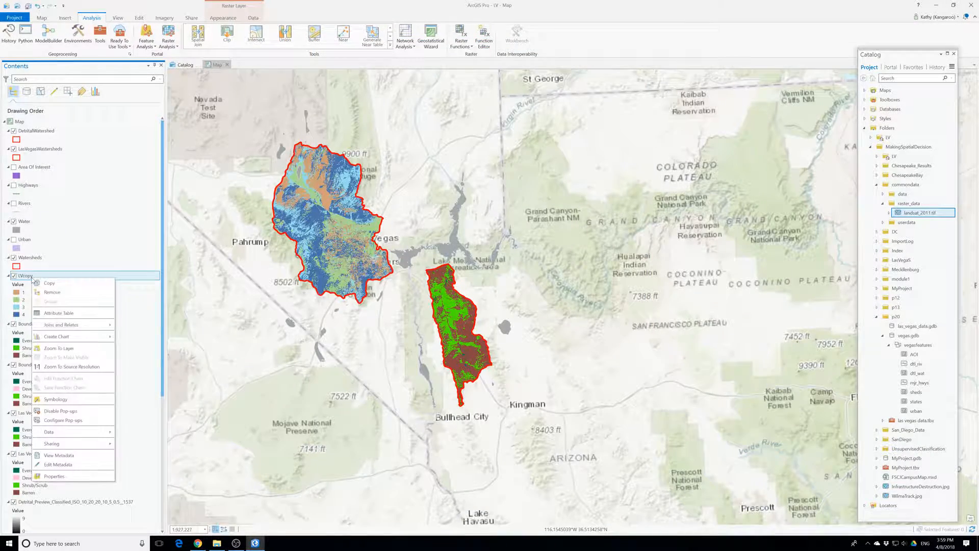
left_click(56, 399)
left_click(551, 155)
left_click(489, 166)
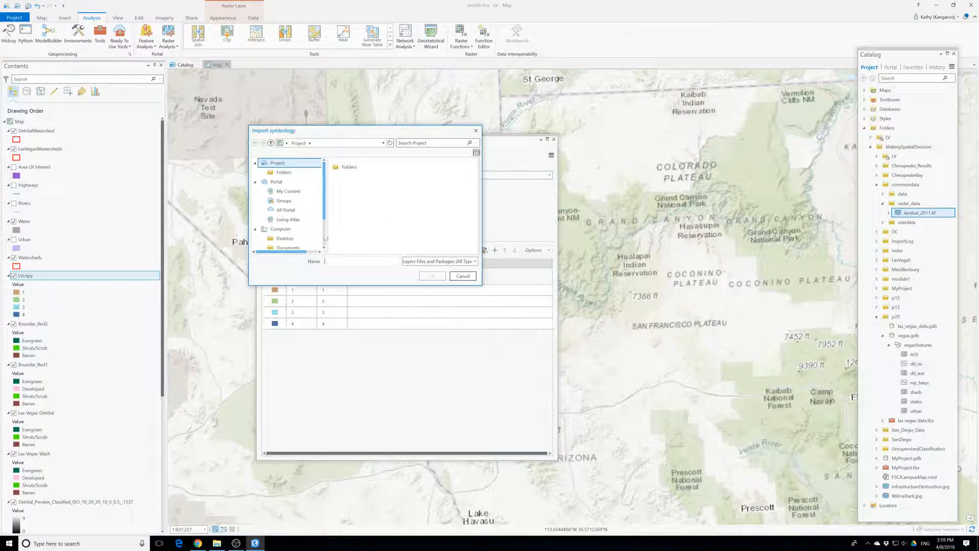
double_click(349, 166)
double_click(349, 167)
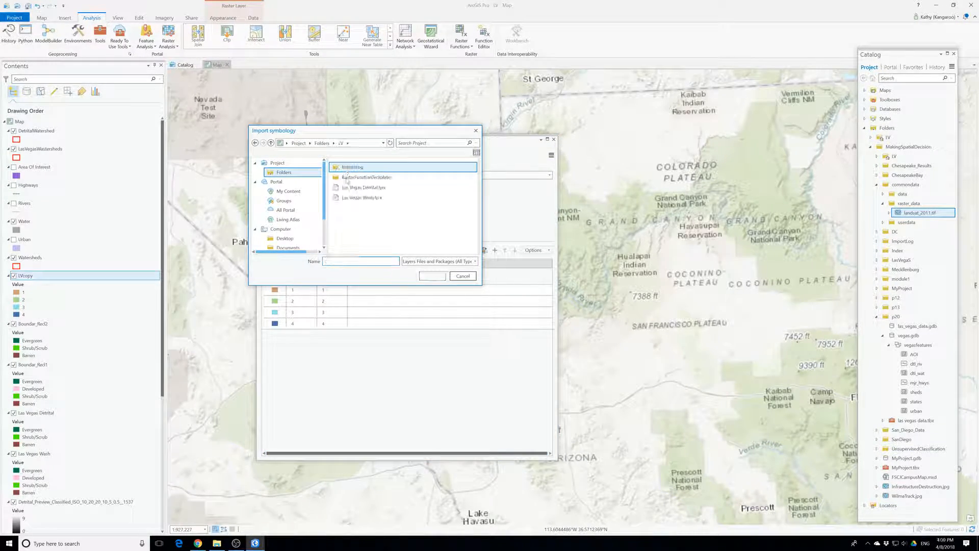
left_click(362, 197)
left_click(433, 276)
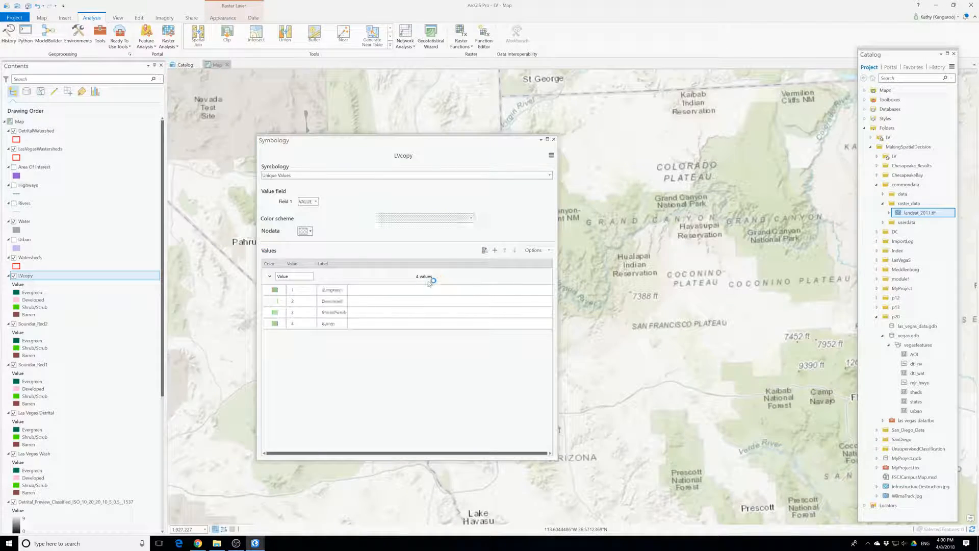
left_click(553, 139)
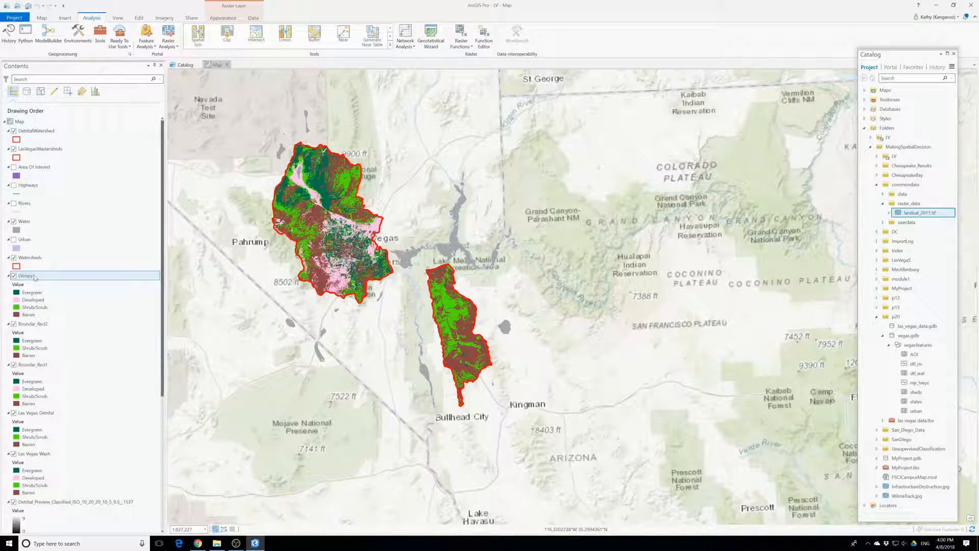
Step: Export the boundary-cleaned Detrital raster as Detritaltif with a NoData value of 256
scroll(46, 357, "down", 4)
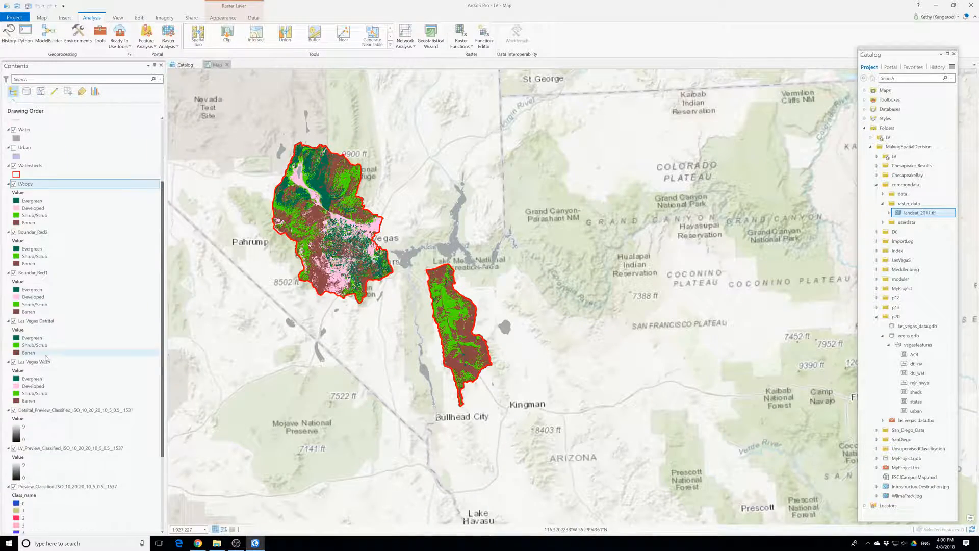
scroll(46, 358, "down", 5)
scroll(46, 358, "up", 9)
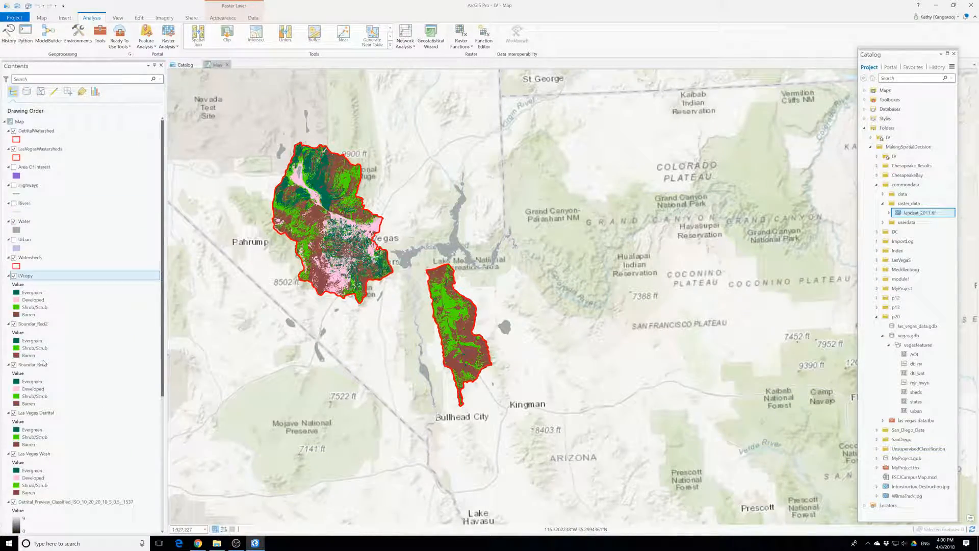
left_click(30, 324)
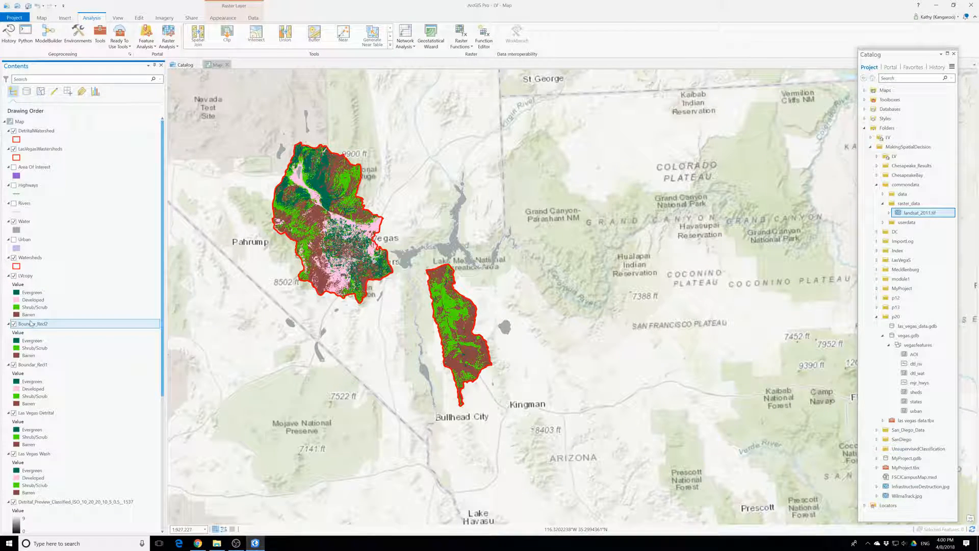
right_click(31, 327)
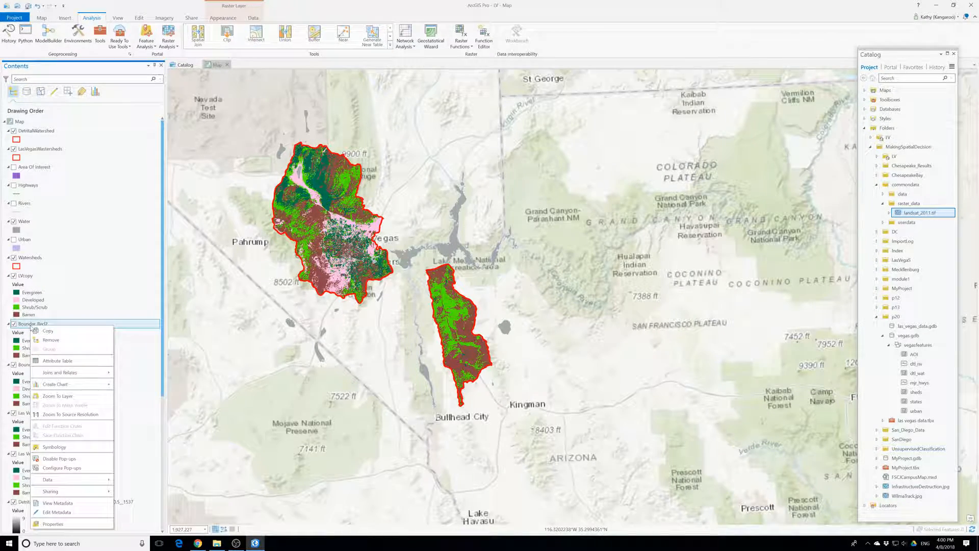
mouse_move(74, 384)
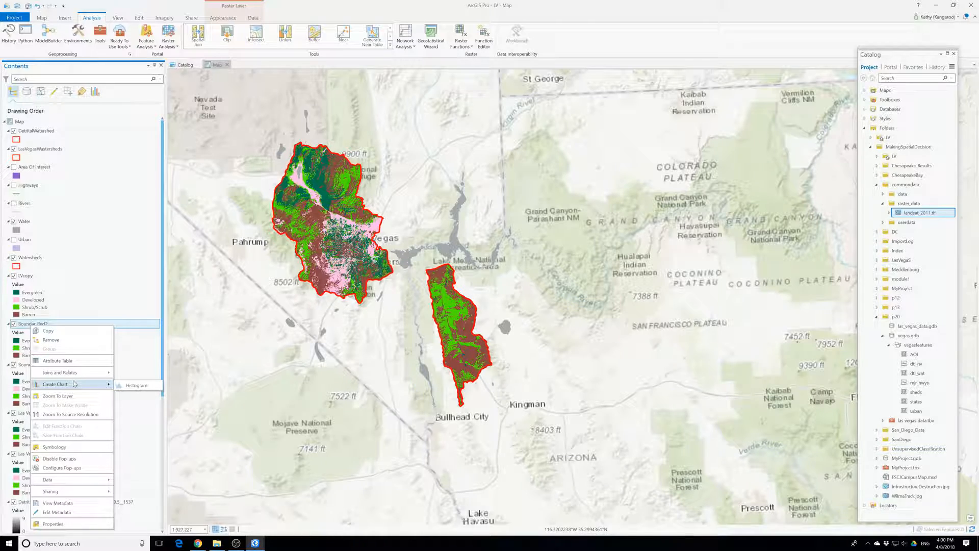
mouse_move(91, 484)
left_click(137, 480)
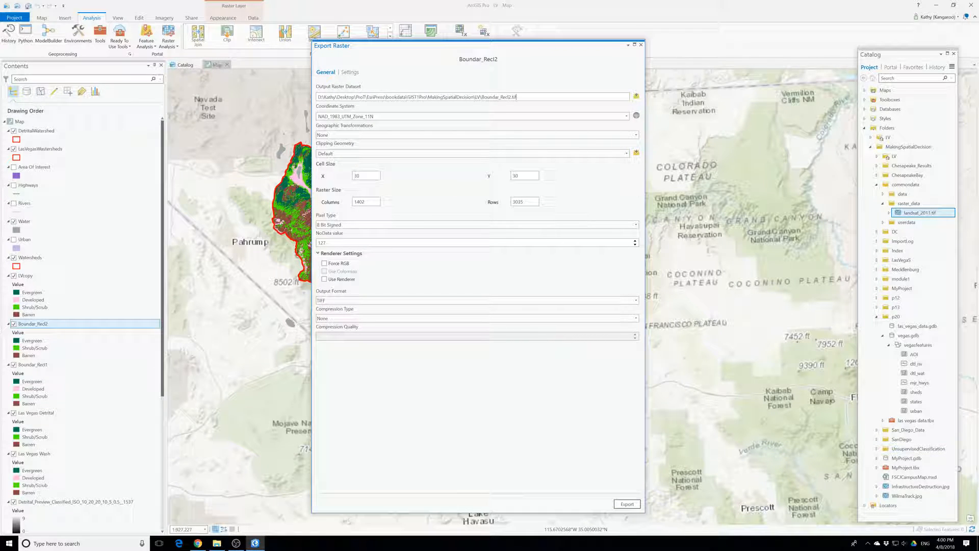
left_click(512, 96)
key("BackSpace")
key("BackSpace")
key("BackSpace")
key("BackSpace")
key("BackSpace")
key("BackSpace")
key("BackSpace")
key("BackSpace")
key("BackSpace")
key("BackSpace")
key("BackSpace")
key("BackSpace")
key("BackSpace")
key("BackSpace")
key("BackSpace")
type("Detrital.")
left_click(326, 243)
left_click(627, 504)
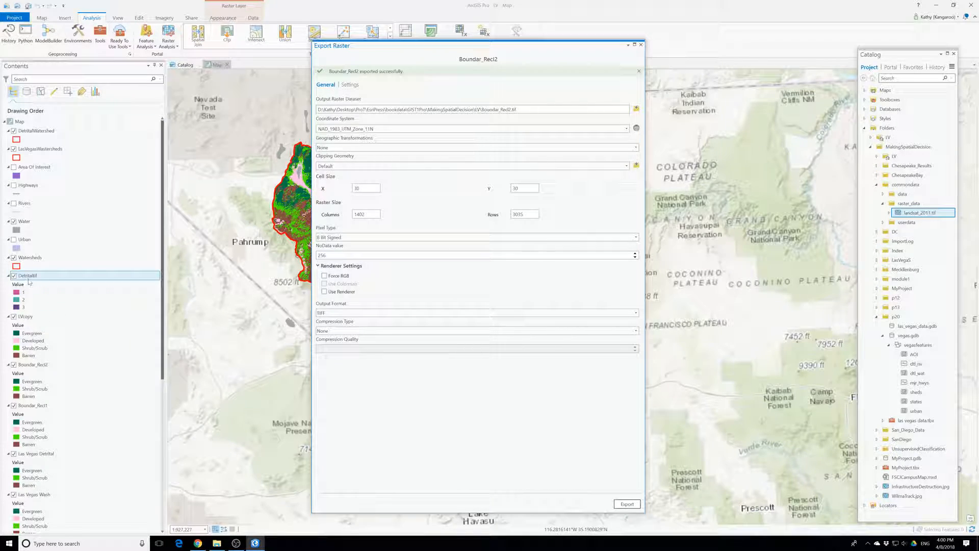
left_click(641, 45)
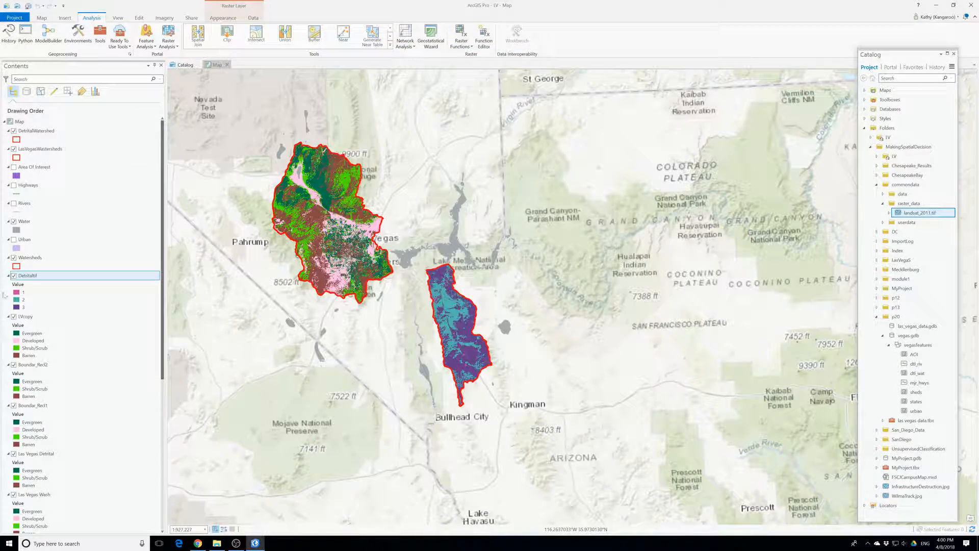
Step: Import the saved Las Vegas Detrital layer symbology into the exported Detritaltif raster
right_click(40, 275)
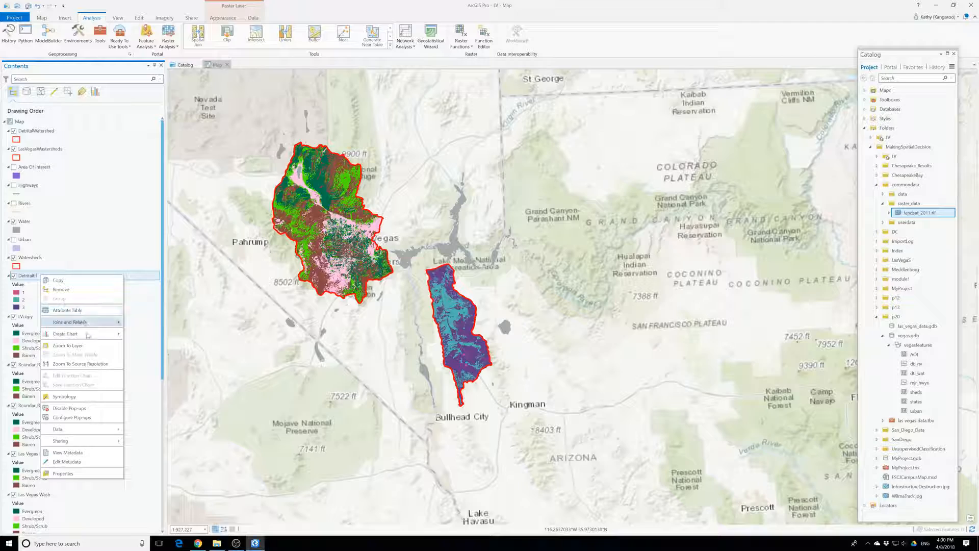
left_click(81, 397)
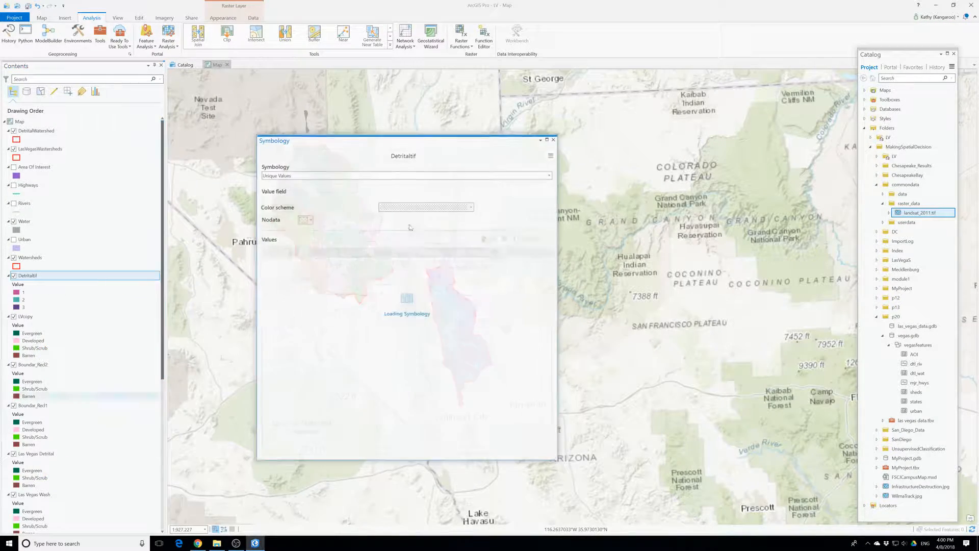
left_click(550, 155)
left_click(485, 165)
left_click(351, 170)
double_click(351, 171)
left_click(365, 187)
left_click(432, 276)
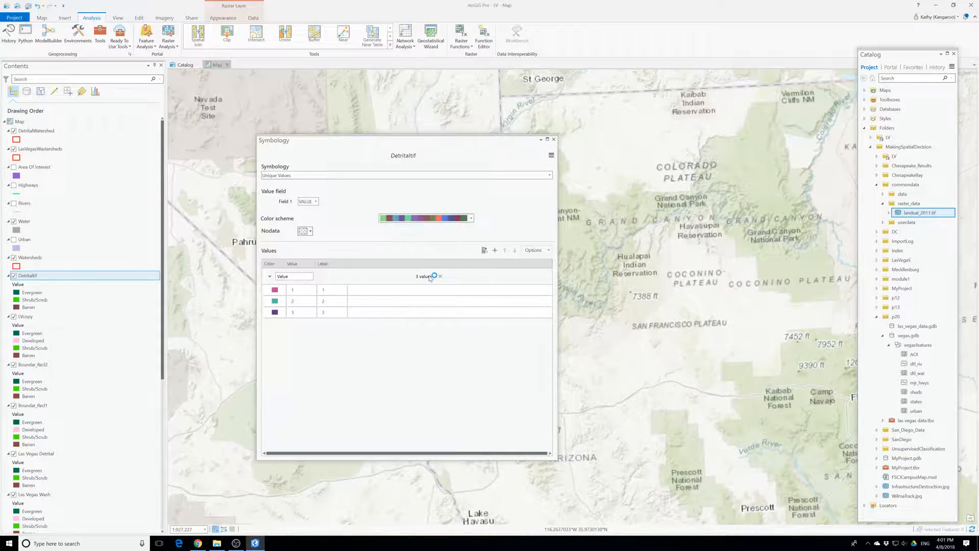
left_click(554, 140)
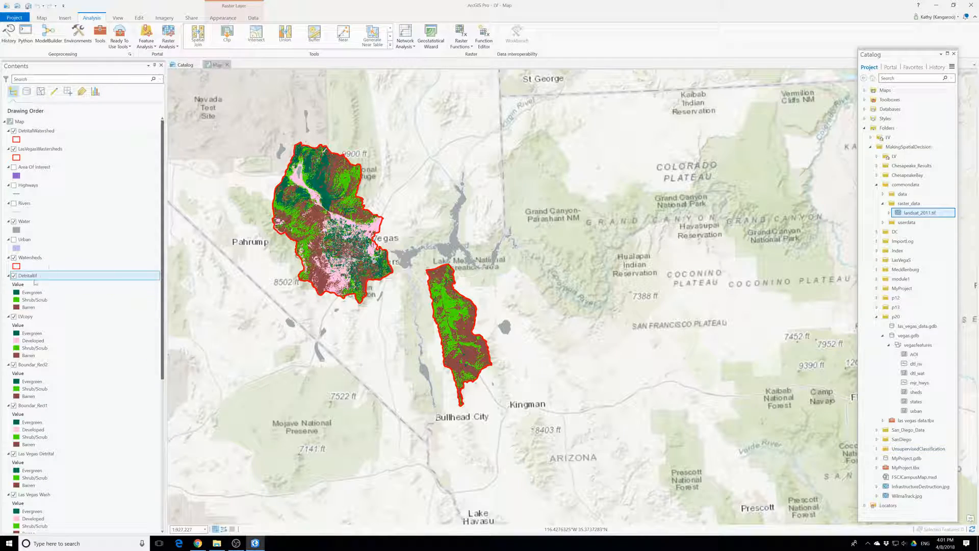
Step: Run Summary Statistics on the LVcopy attribute table to sum COUNT without a case field, output as LVcopy_Statistics
right_click(29, 320)
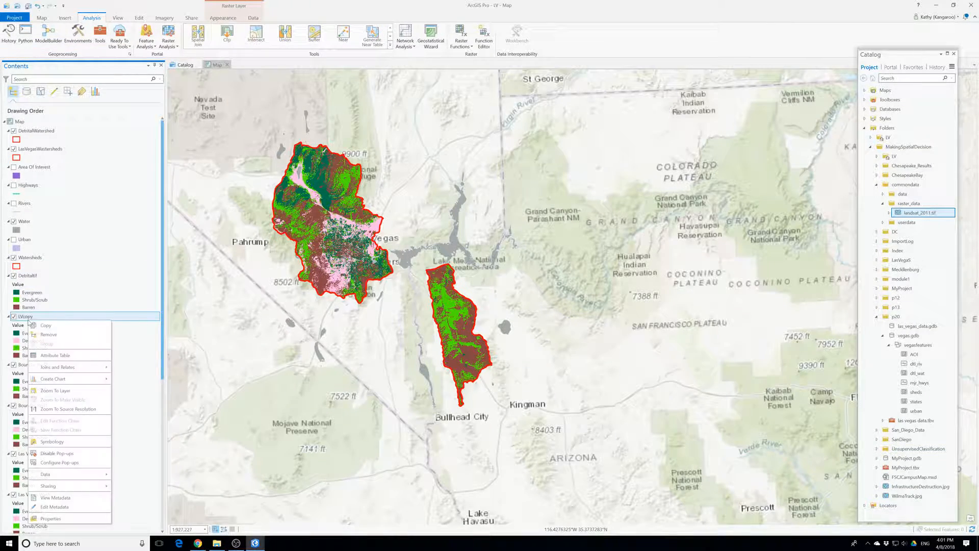
left_click(37, 279)
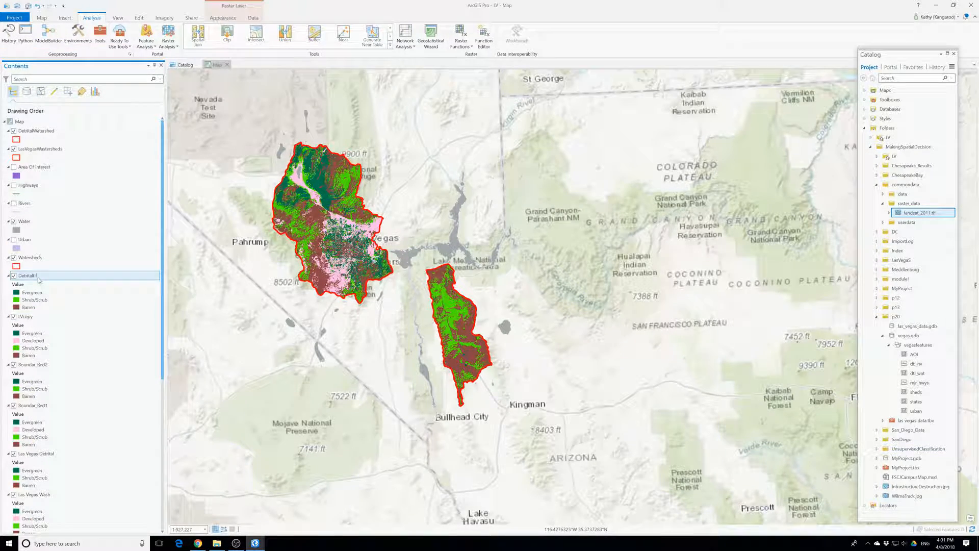
right_click(29, 317)
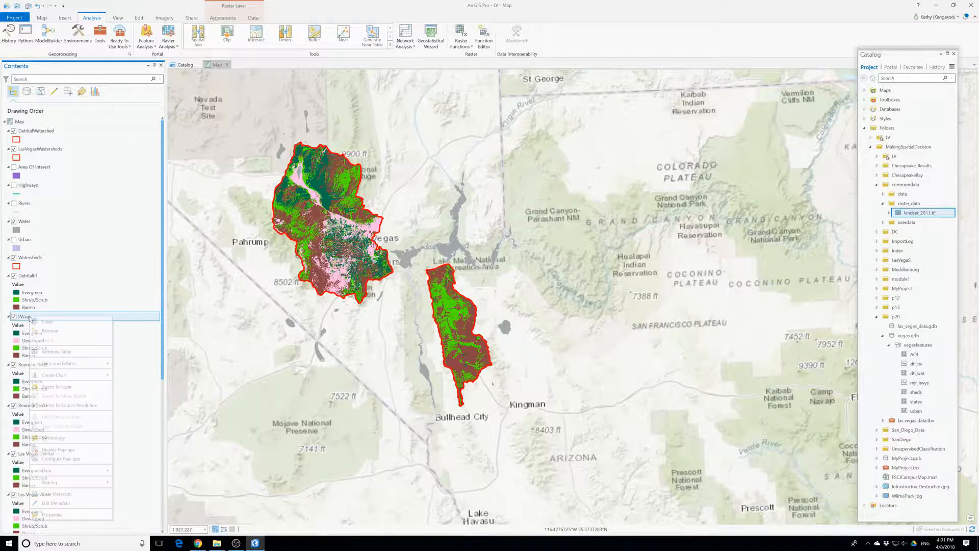
left_click(56, 351)
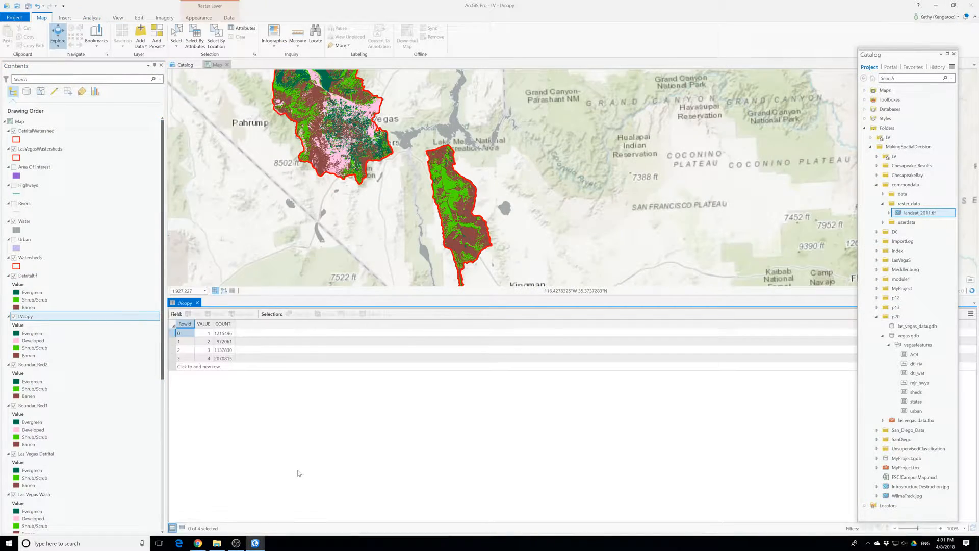
right_click(224, 326)
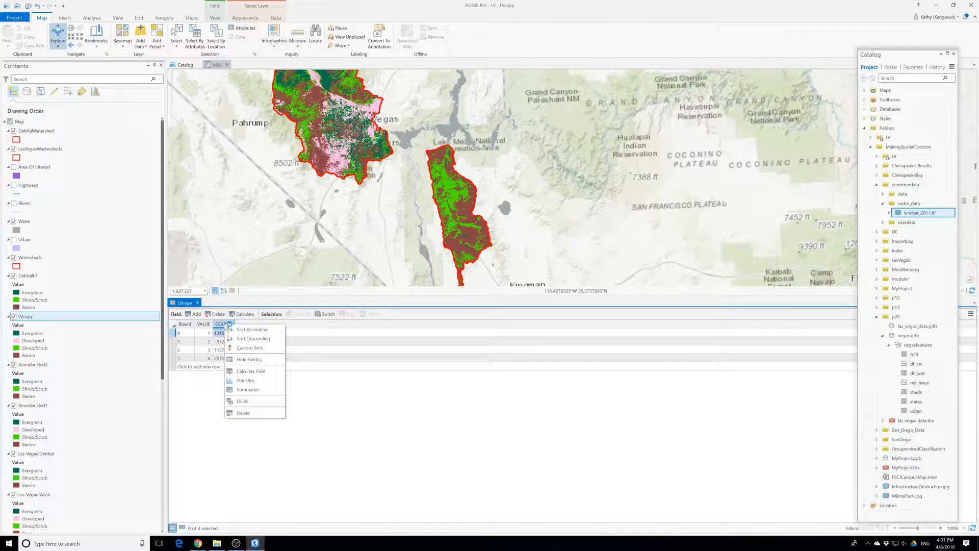
left_click(257, 391)
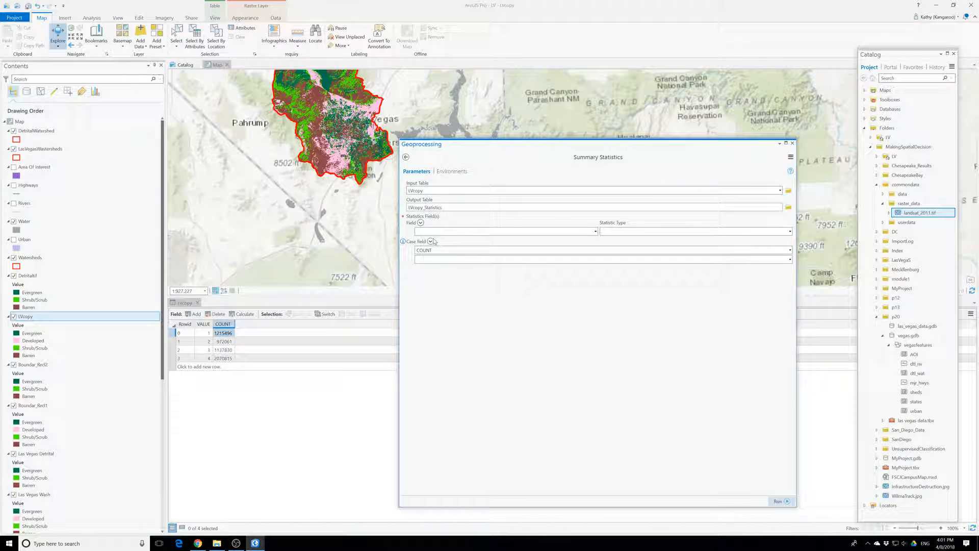
left_click(410, 250)
left_click(595, 231)
left_click(428, 259)
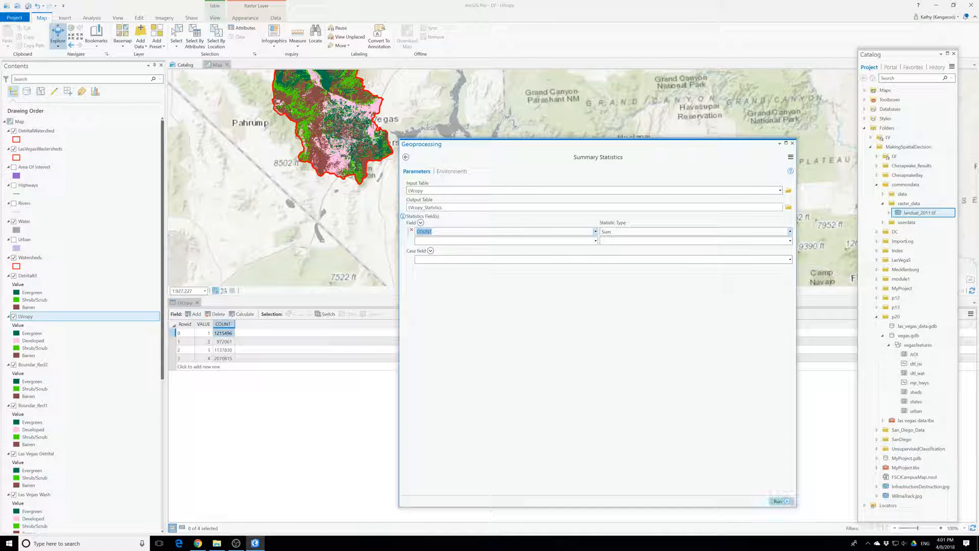
left_click(778, 499)
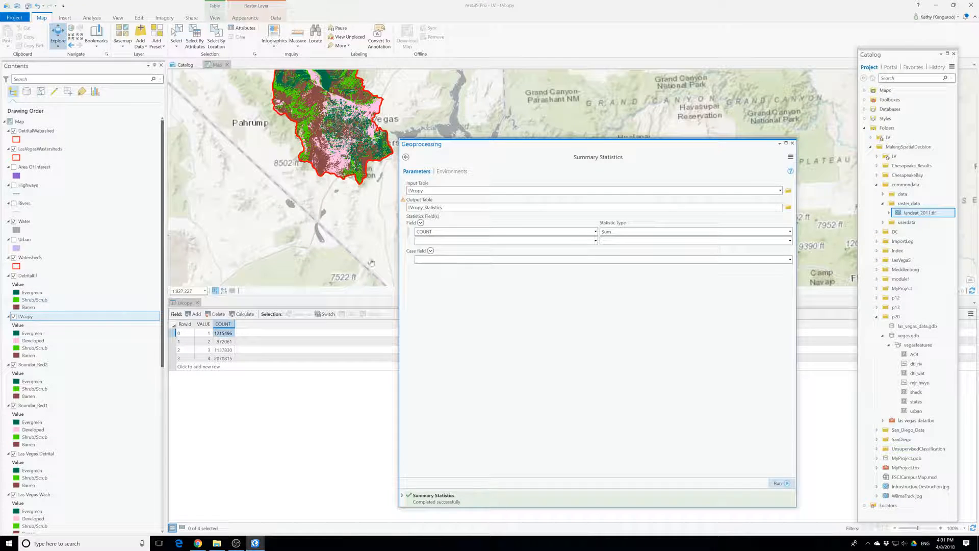
left_click(792, 144)
Step: Open the LVcopy_Statistics standalone table to read the summed cell count
scroll(115, 351, "down", 10)
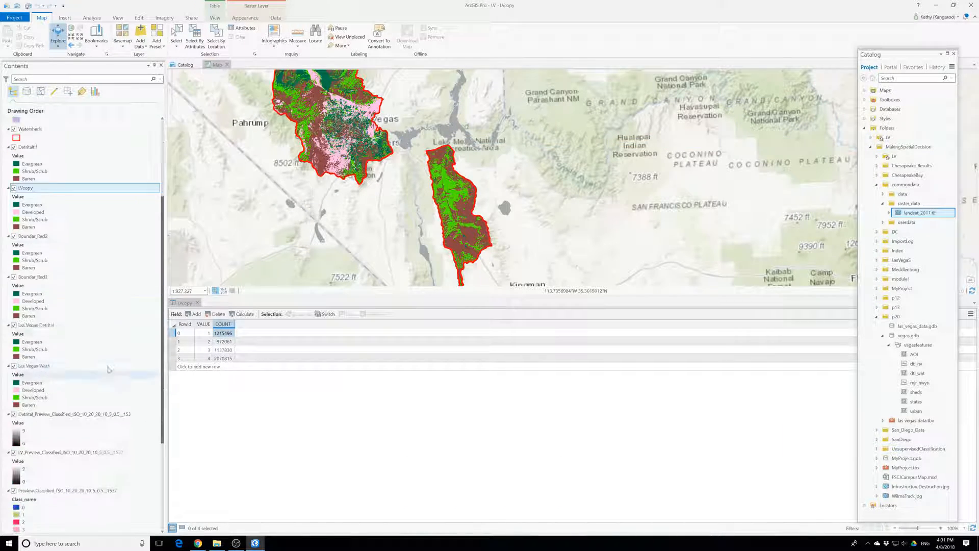
right_click(41, 529)
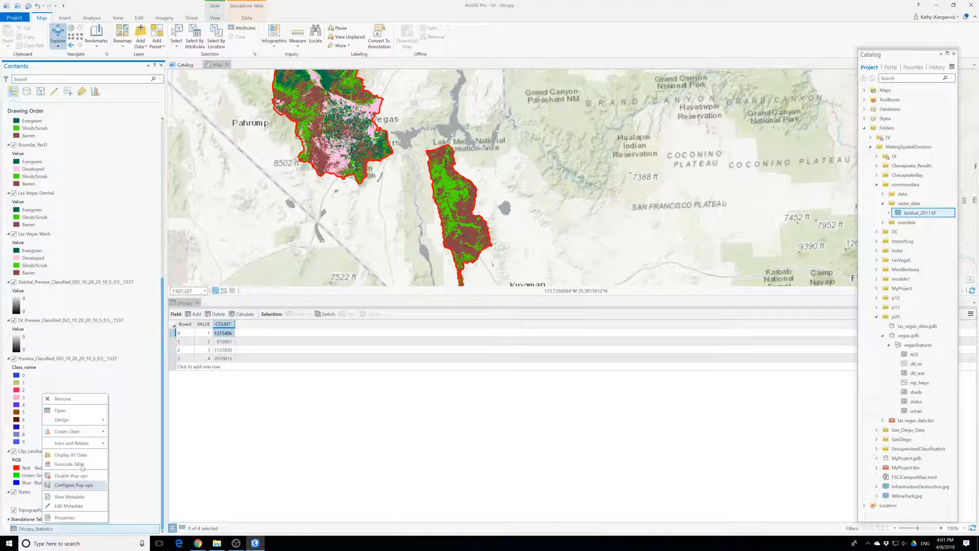
left_click(60, 410)
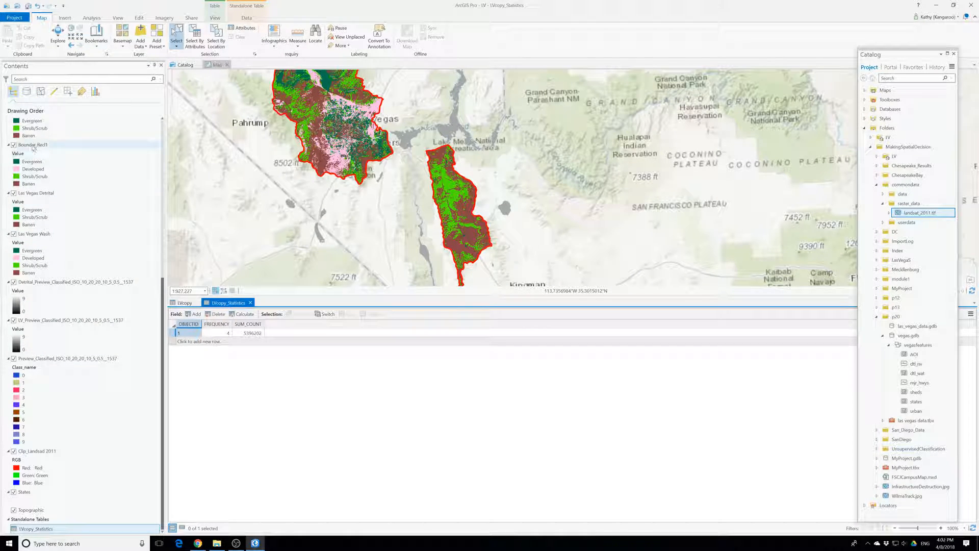
Step: Run Summary Statistics on the Detritaltif attribute table to sum COUNT without a case field, output as Detritaltif_Statistics
scroll(32, 148, "up", 5)
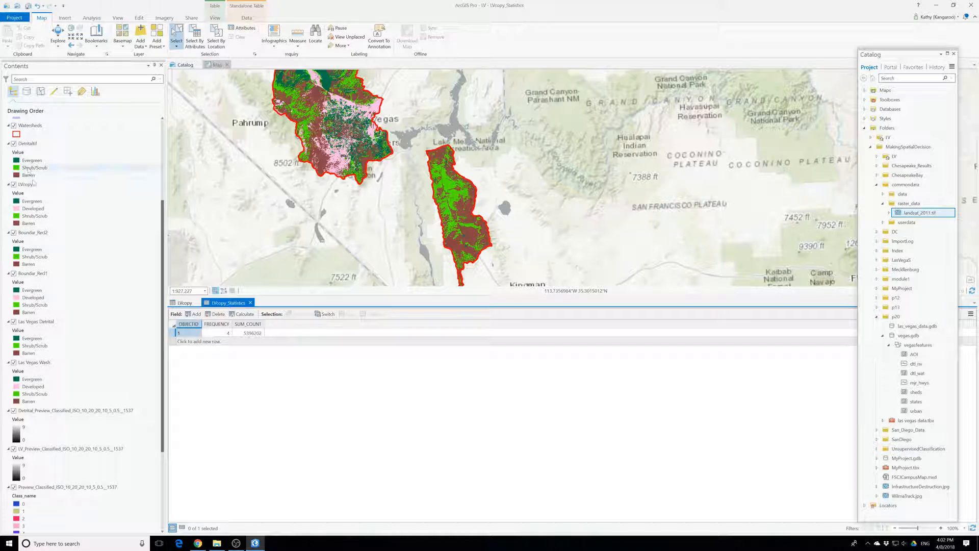
right_click(28, 144)
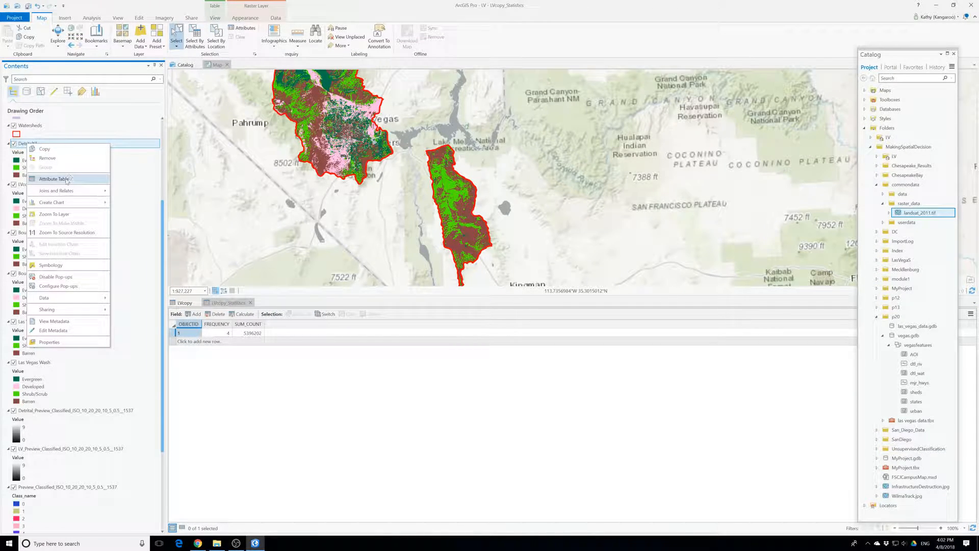
left_click(54, 179)
right_click(222, 324)
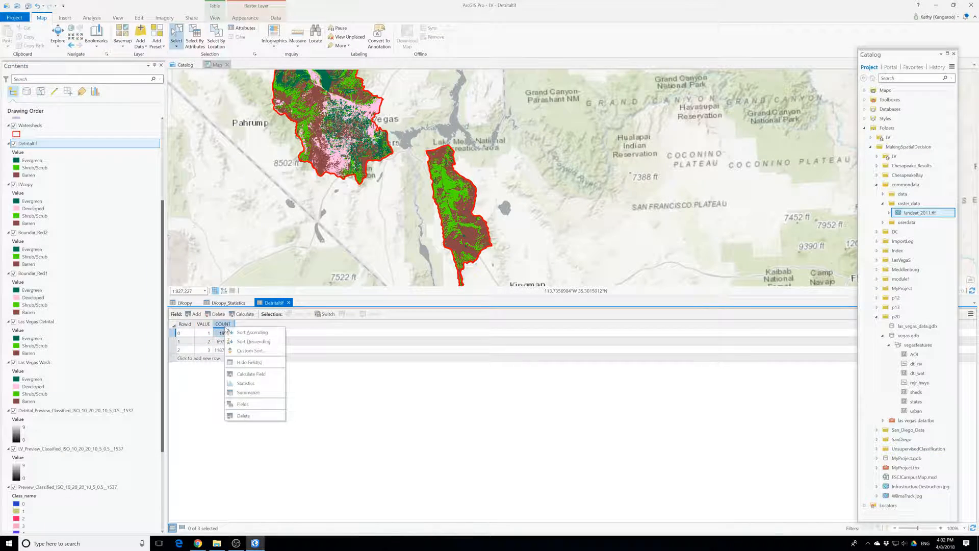
left_click(248, 392)
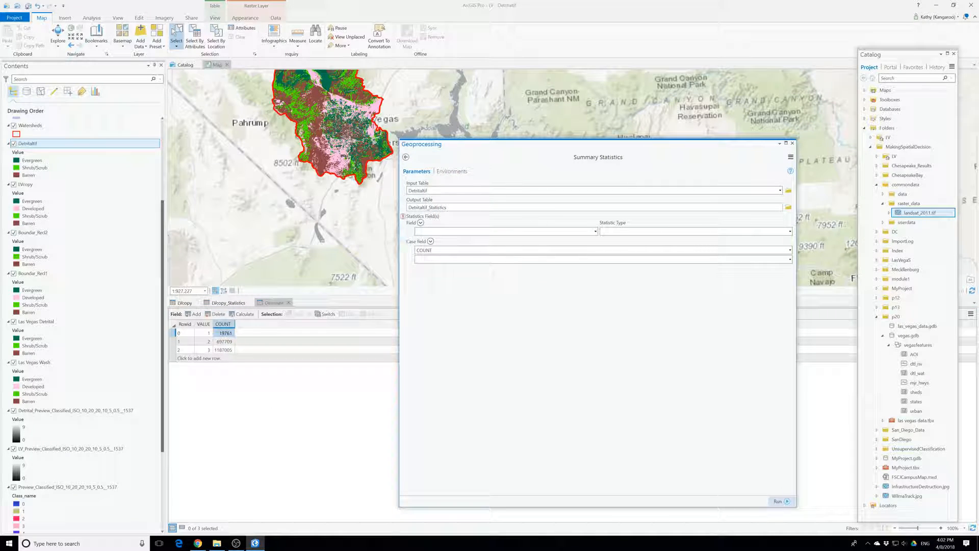
left_click(407, 252)
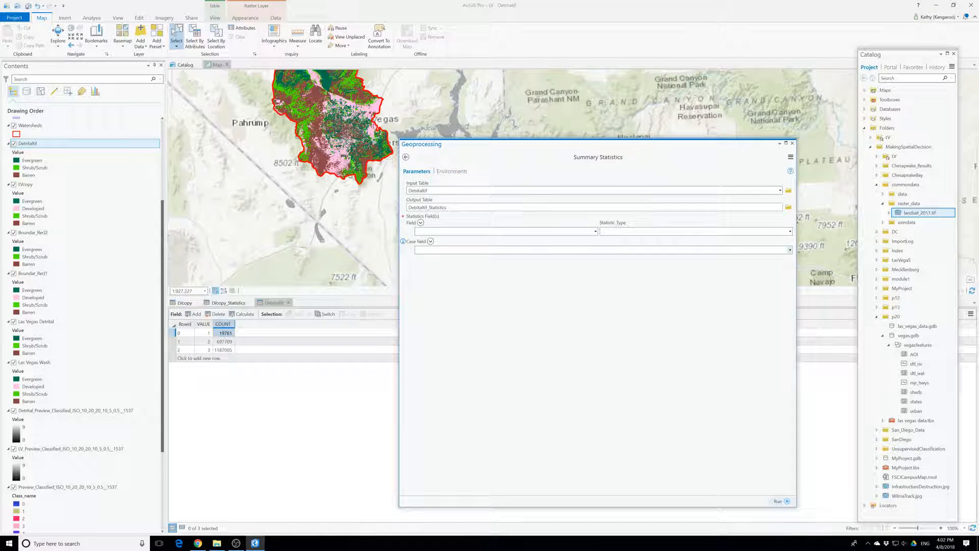
left_click(595, 232)
left_click(448, 258)
left_click(778, 501)
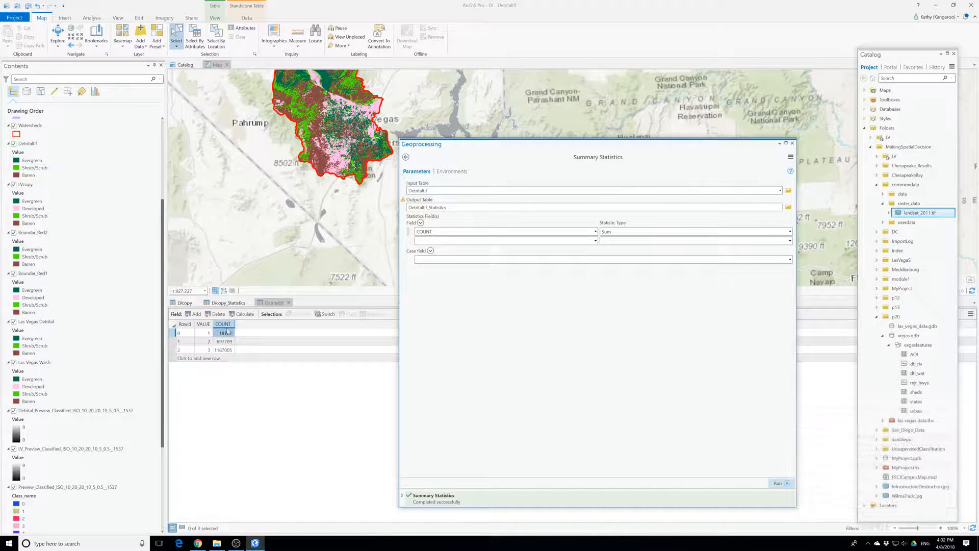
Step: Open the Detritaltif_Statistics standalone table to read its summed cell count
scroll(60, 475, "down", 3)
scroll(60, 475, "down", 1)
right_click(44, 528)
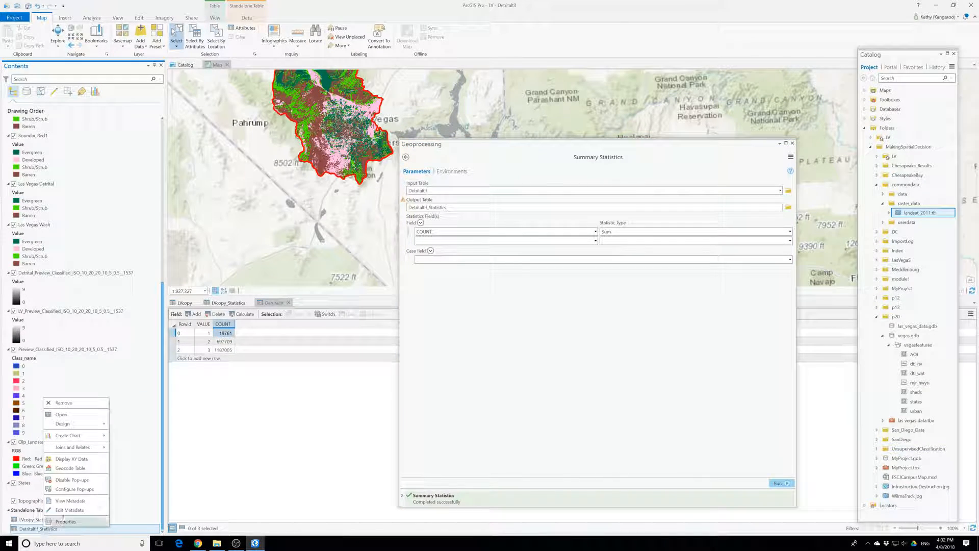
left_click(72, 416)
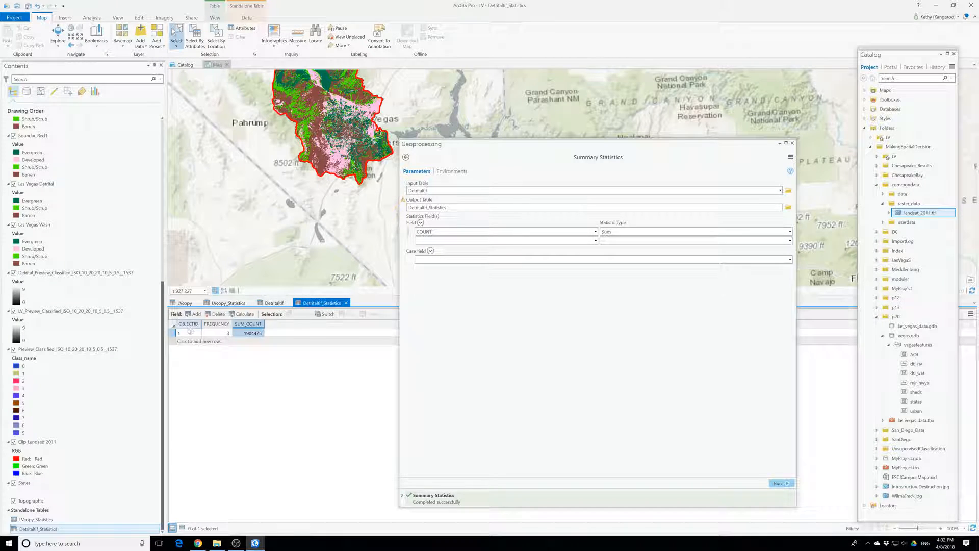
Step: Add a Float field named Percent to the LVcopy table through its Fields view
left_click(194, 303)
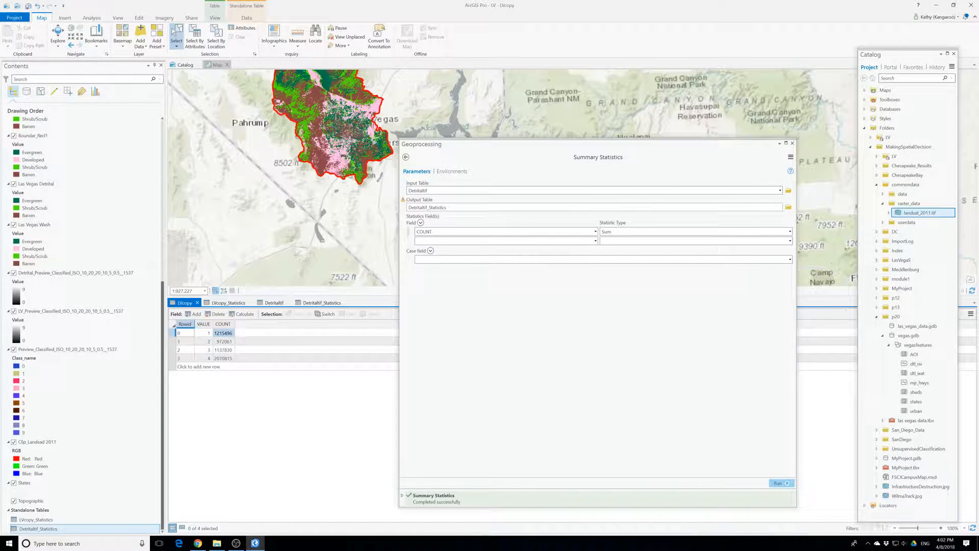
left_click(791, 143)
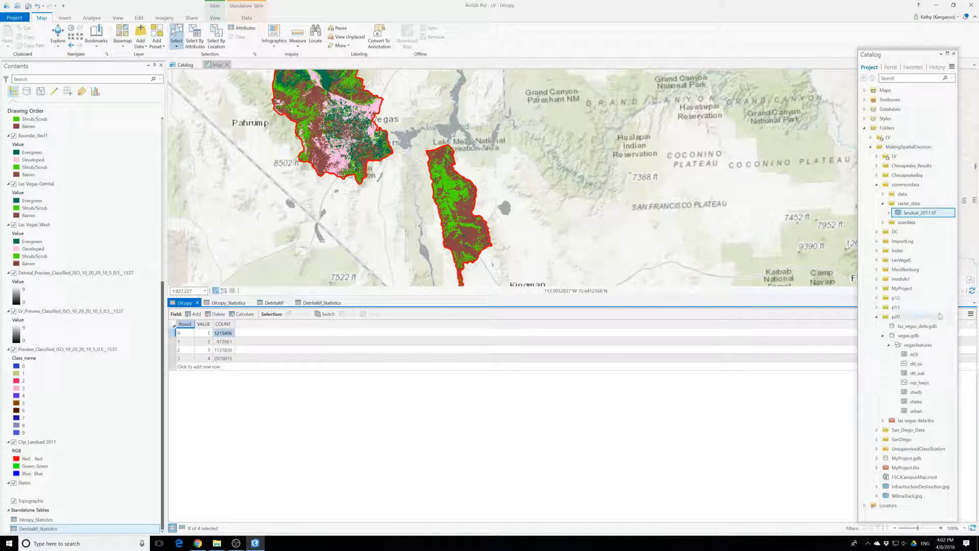
left_click(970, 313)
left_click(923, 341)
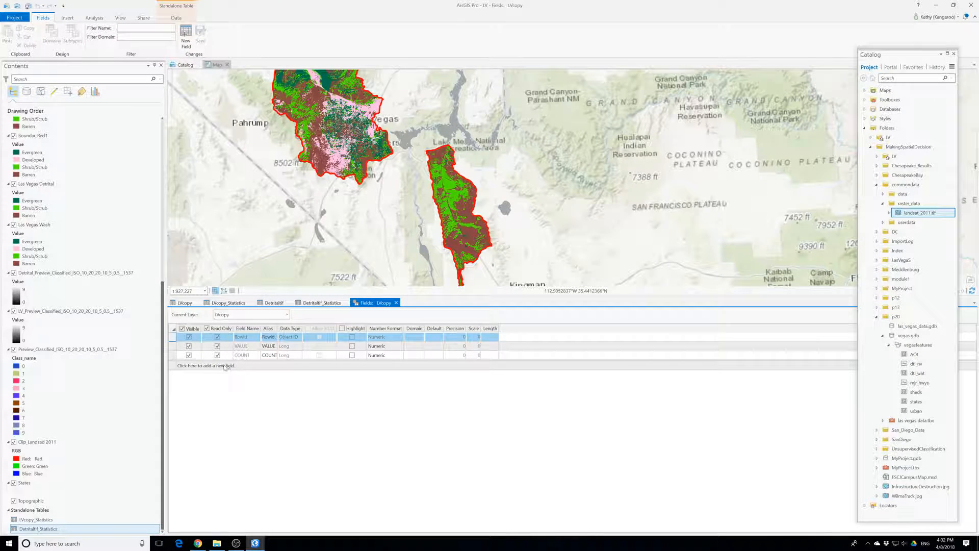
left_click(225, 366)
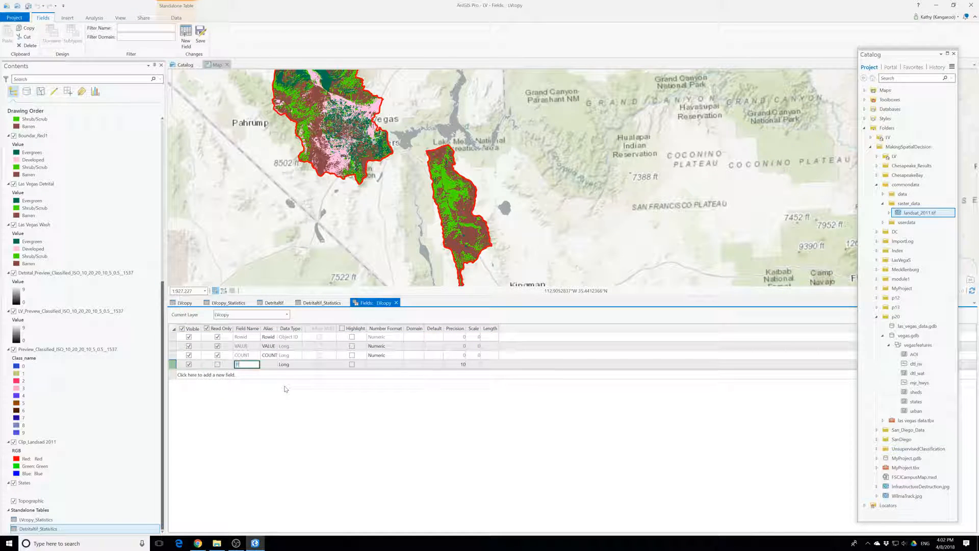
key("Tab")
type("Percent")
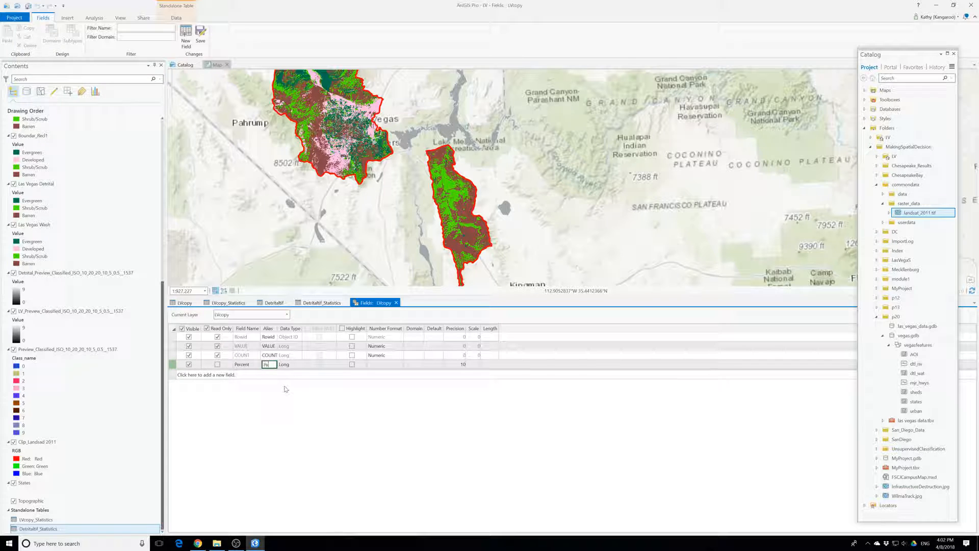
key("Tab")
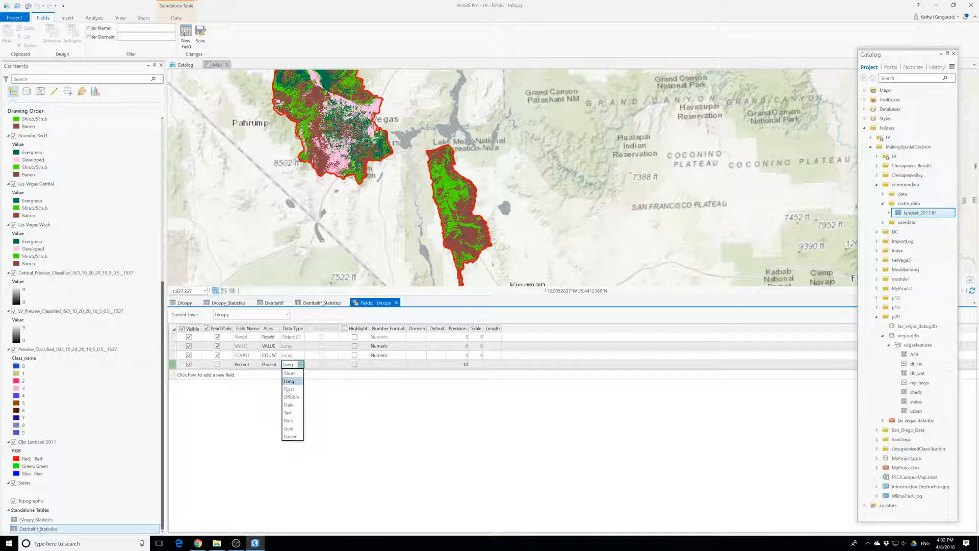
left_click(289, 389)
Step: Set the number format of LVcopy's Percent field to Percentage and save the field changes
left_click(390, 365)
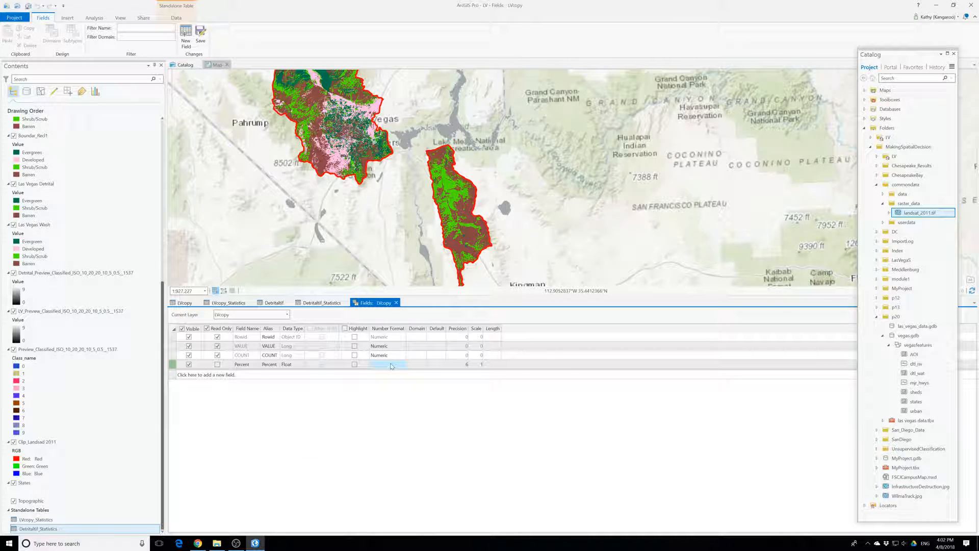
left_click(402, 364)
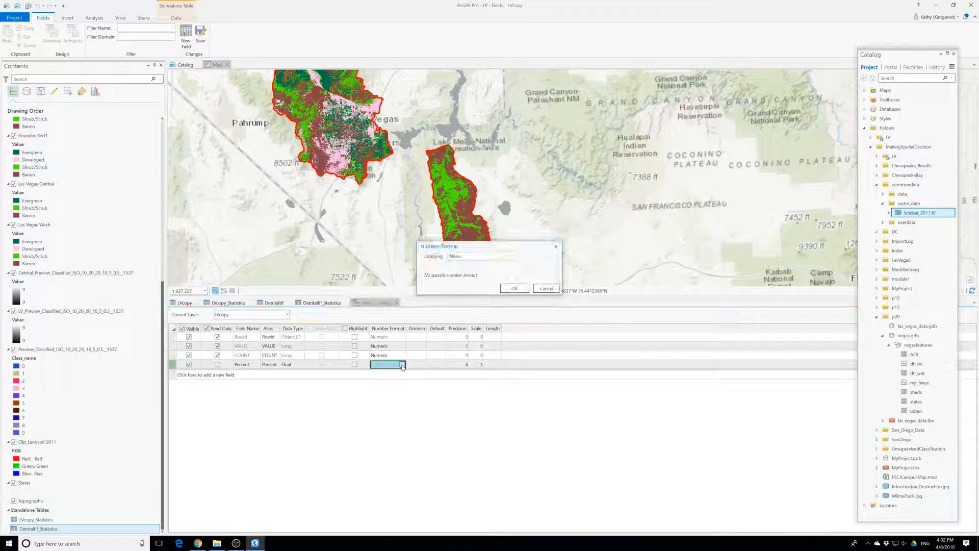
left_click(480, 256)
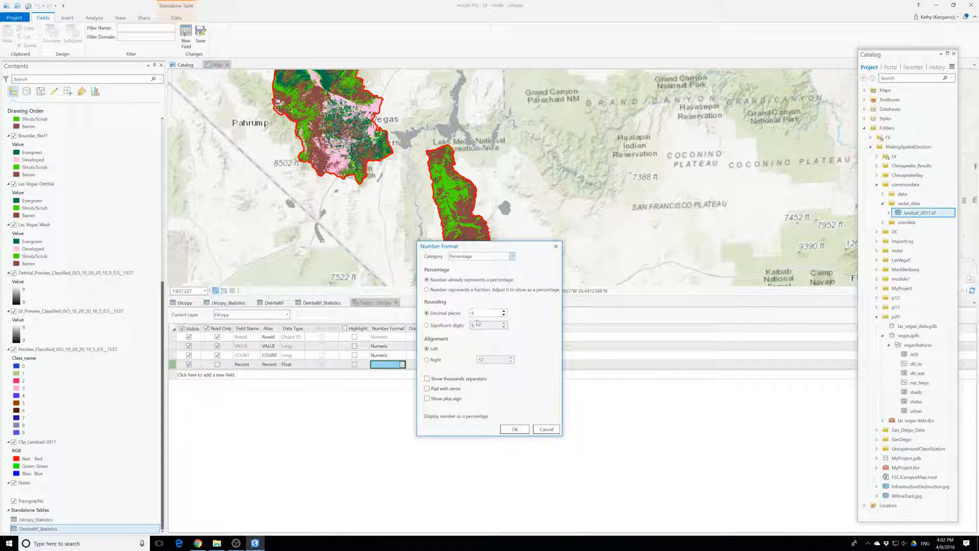
left_click(514, 429)
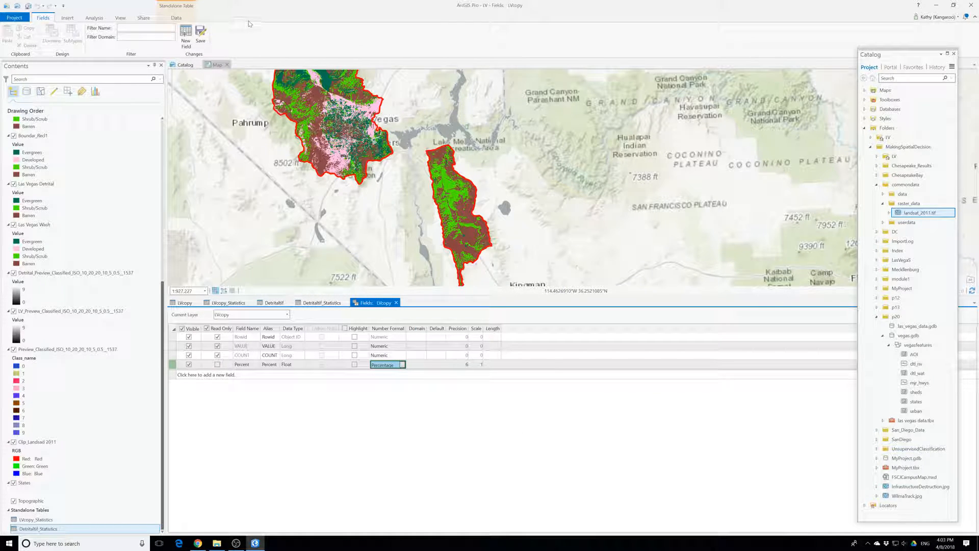
left_click(200, 33)
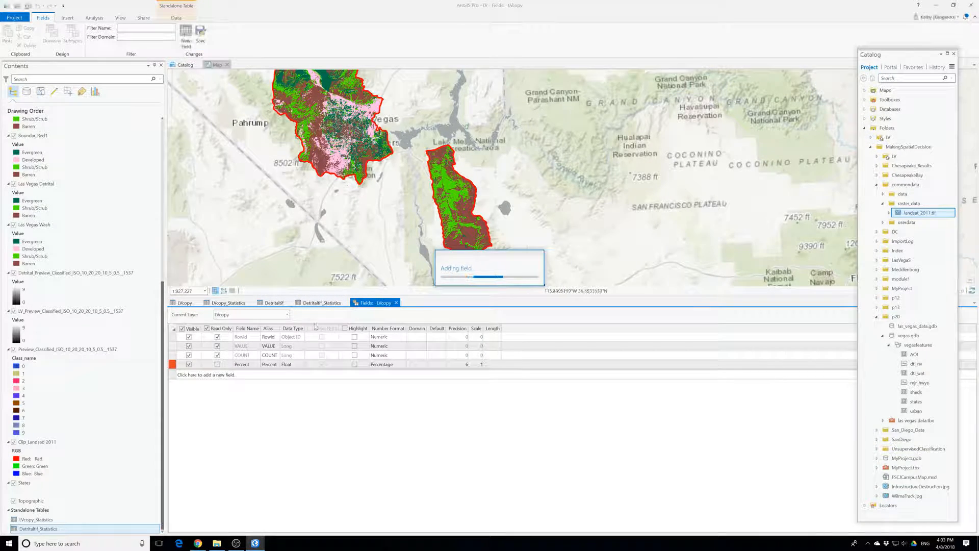
Step: Check the LVcopy table for the Percent field and try saving its field changes again, keeping the Fields view open
left_click(184, 302)
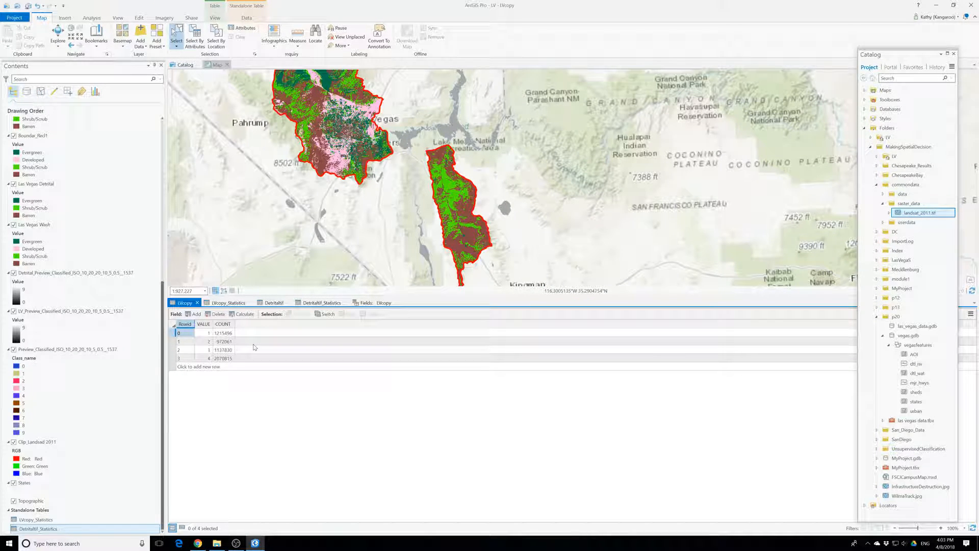
left_click(385, 305)
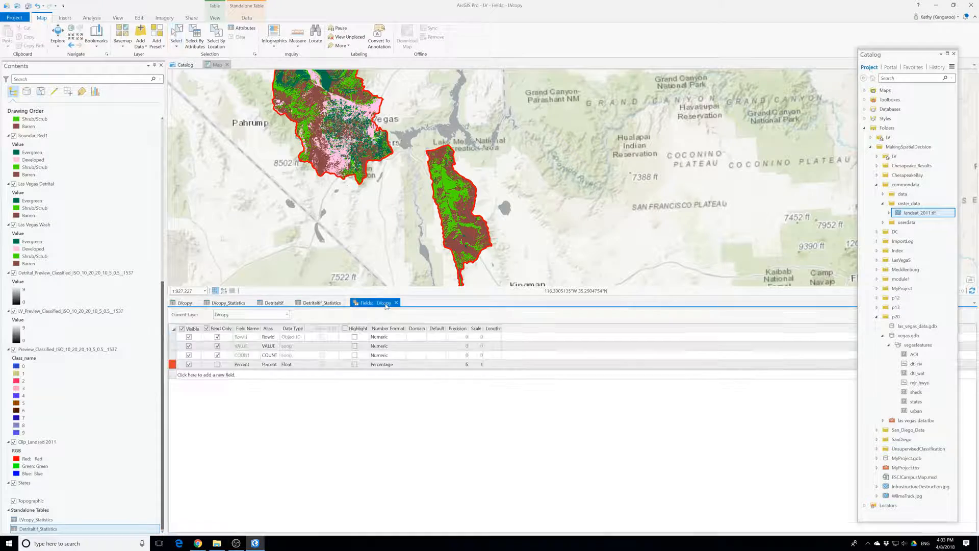
left_click(200, 33)
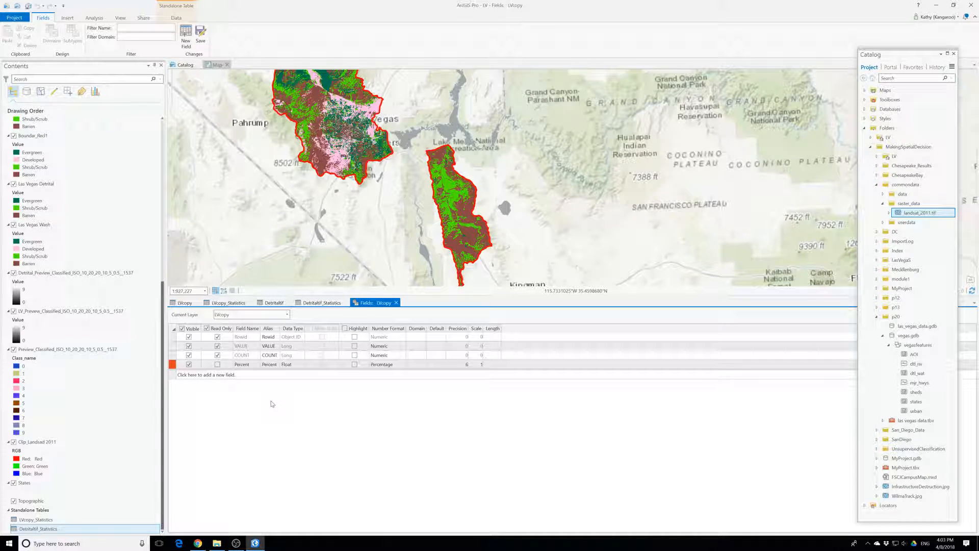
left_click(397, 303)
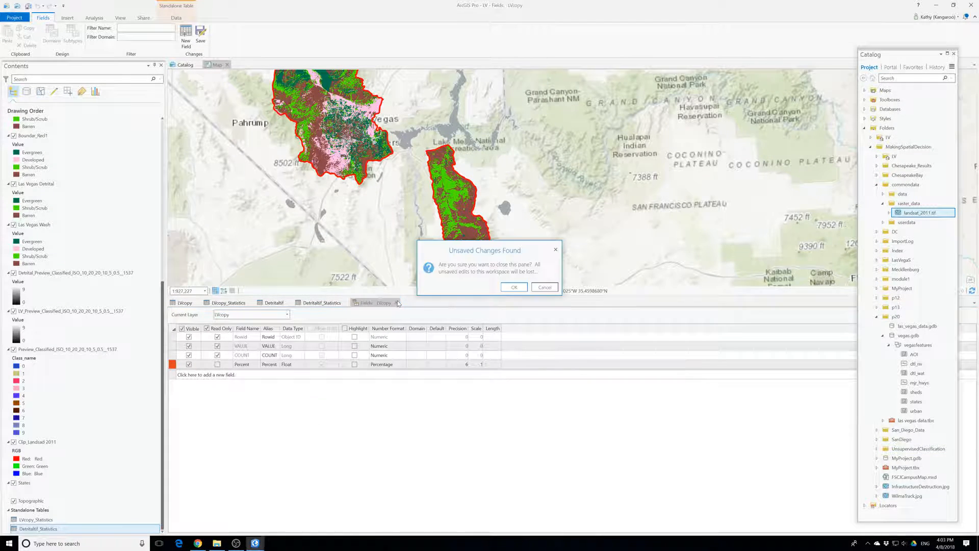
left_click(544, 287)
left_click(201, 37)
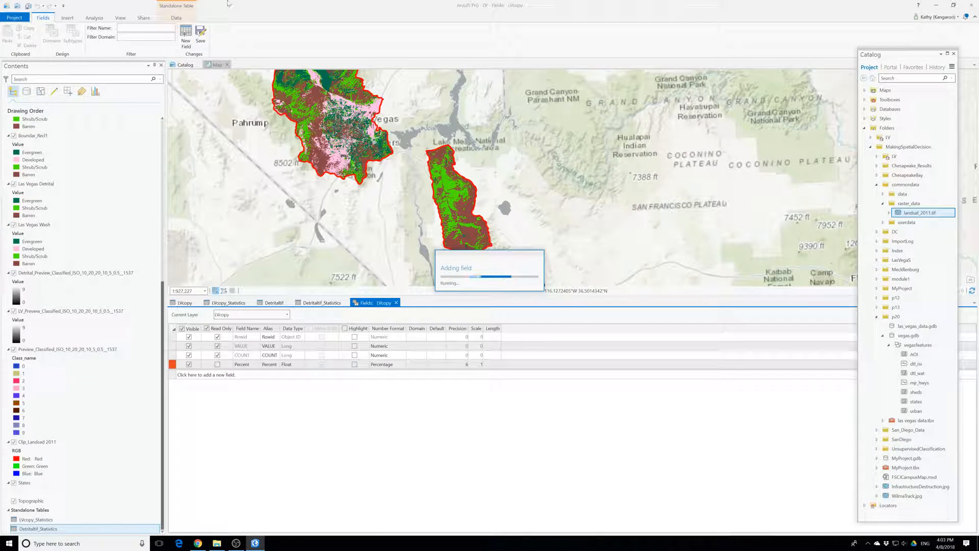
Step: Add an extra blank field below Percent in LVcopy, delete it, and try saving the field changes again
left_click(207, 375)
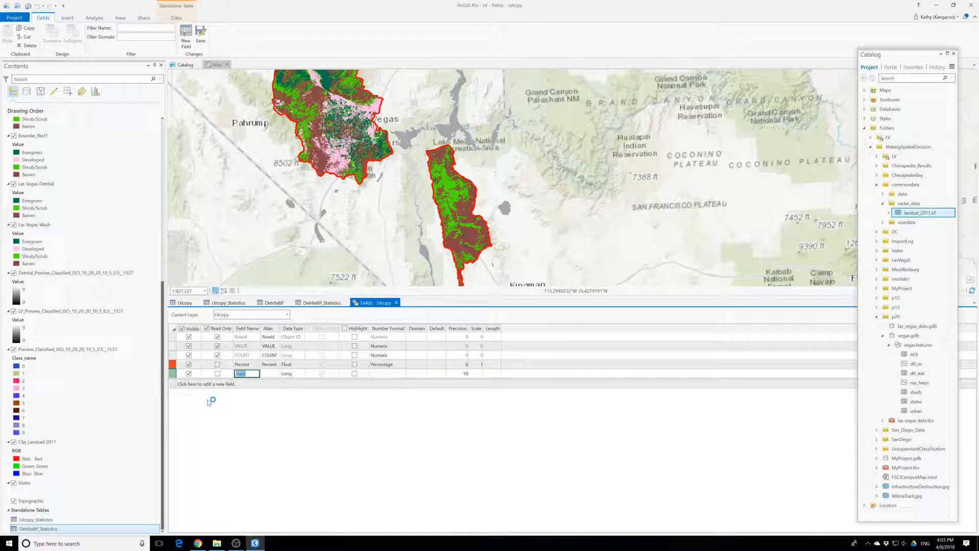
left_click(178, 375)
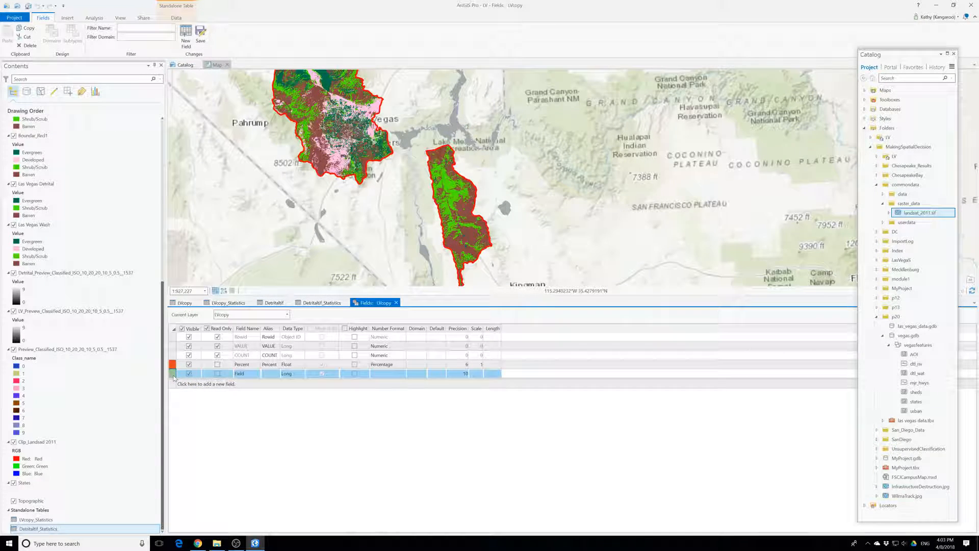
right_click(178, 375)
left_click(193, 403)
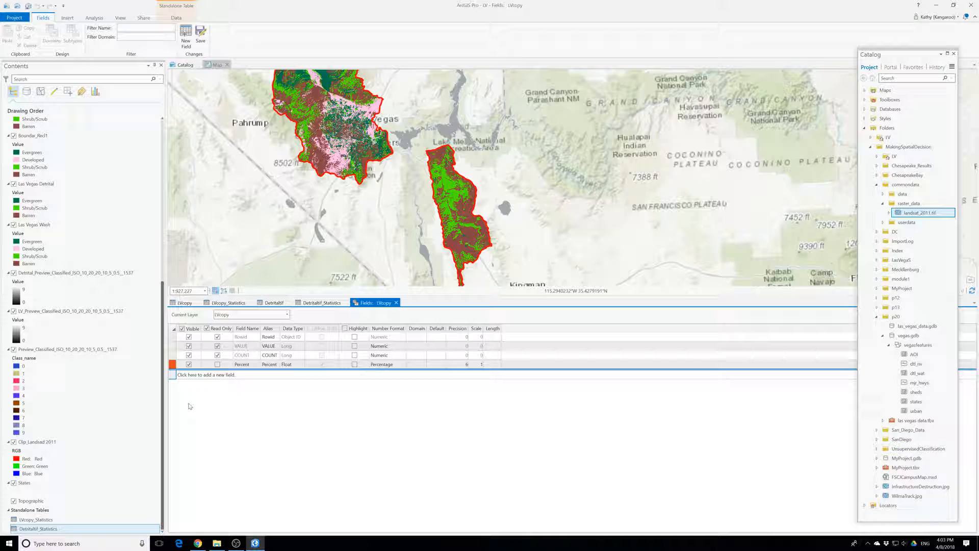
left_click(201, 33)
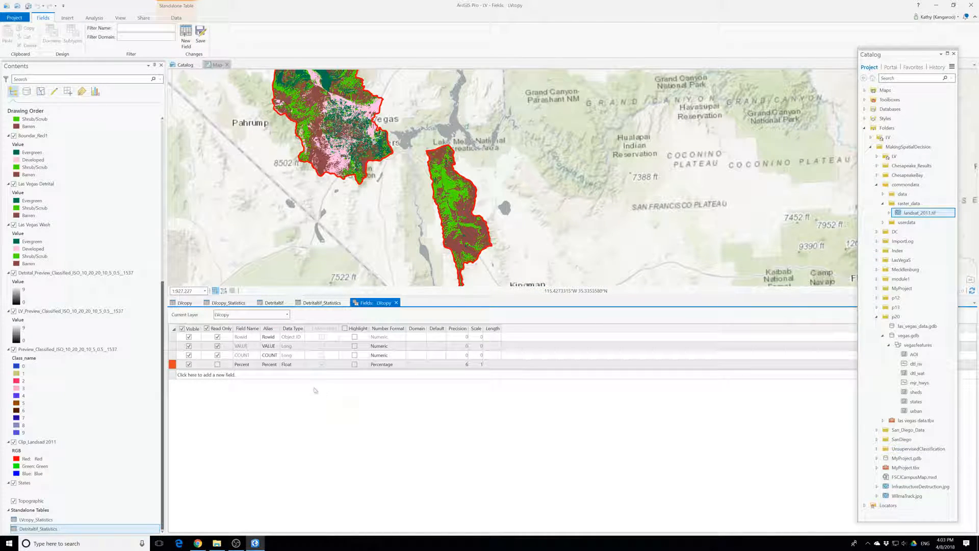
Step: Add another blank field below Percent in the LVcopy fields and try saving the project
left_click(209, 374)
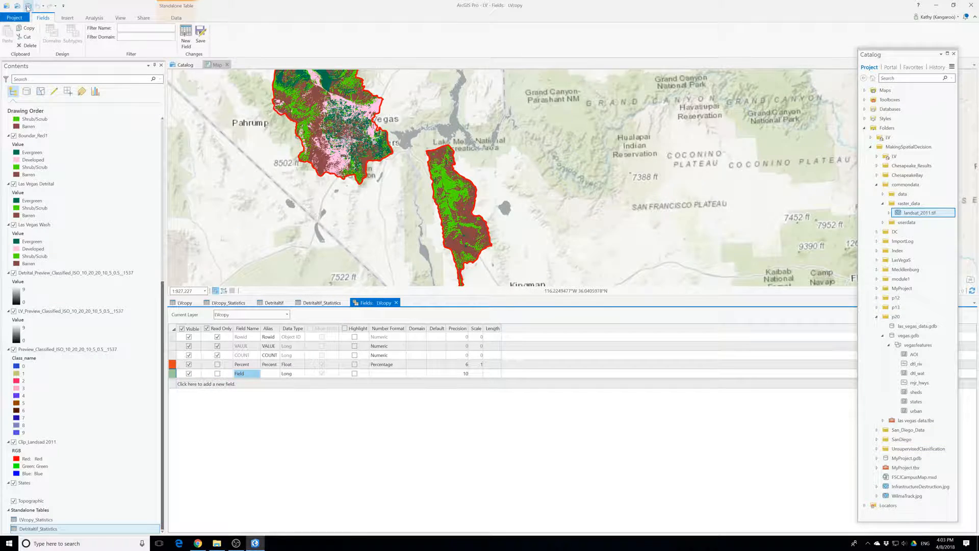
key("ctrl+s")
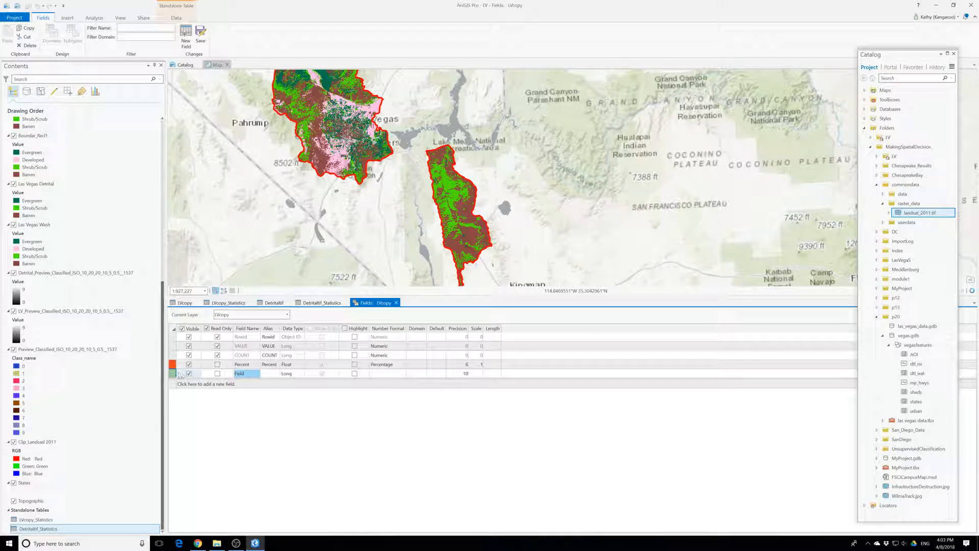
left_click(229, 303)
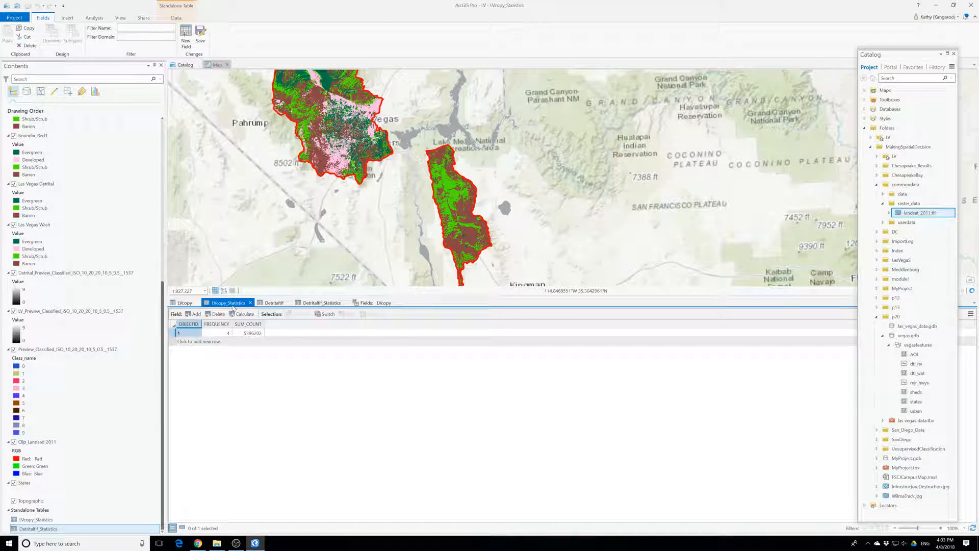
Step: Add a Float field named Percent to the Detritaltif table through its Fields view
left_click(274, 303)
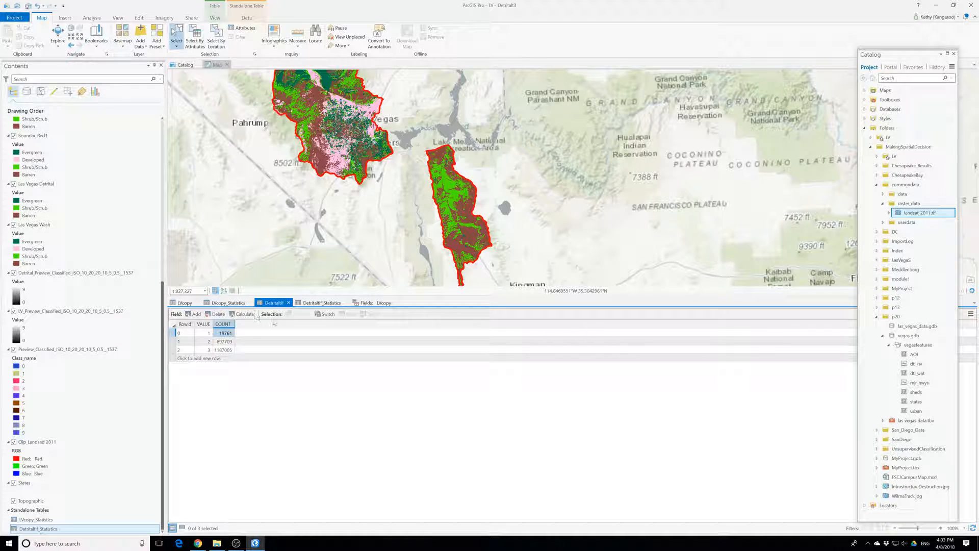
left_click(971, 314)
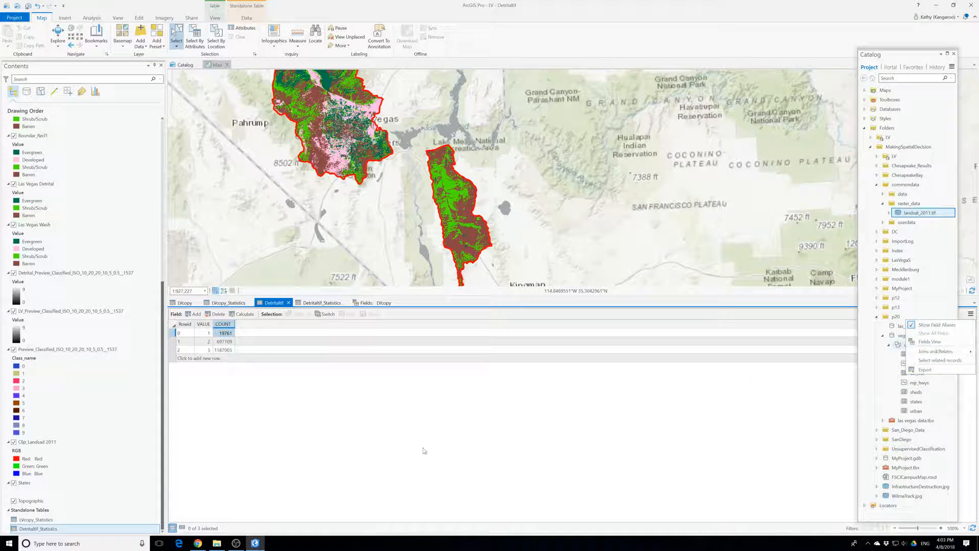
left_click(223, 366)
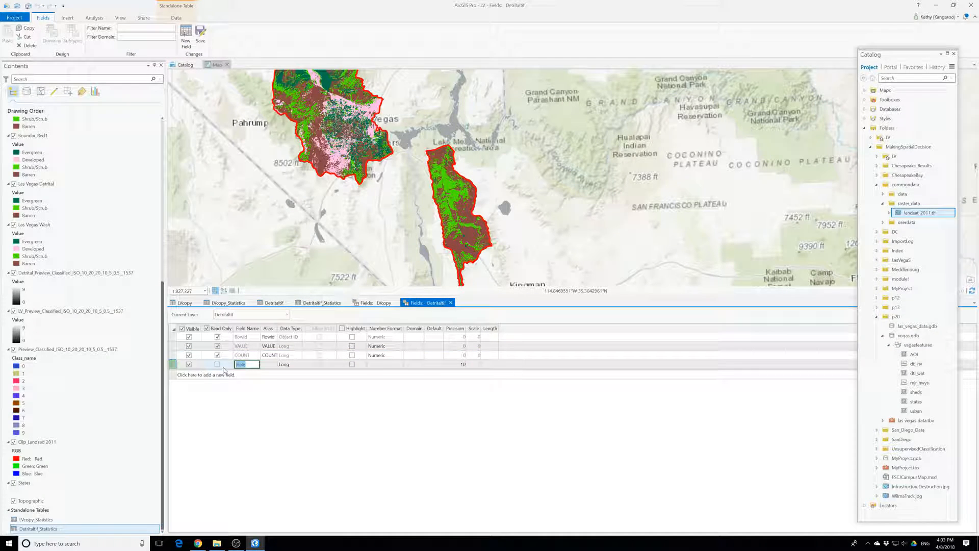
type("Percent")
key("Tab")
key("Tab")
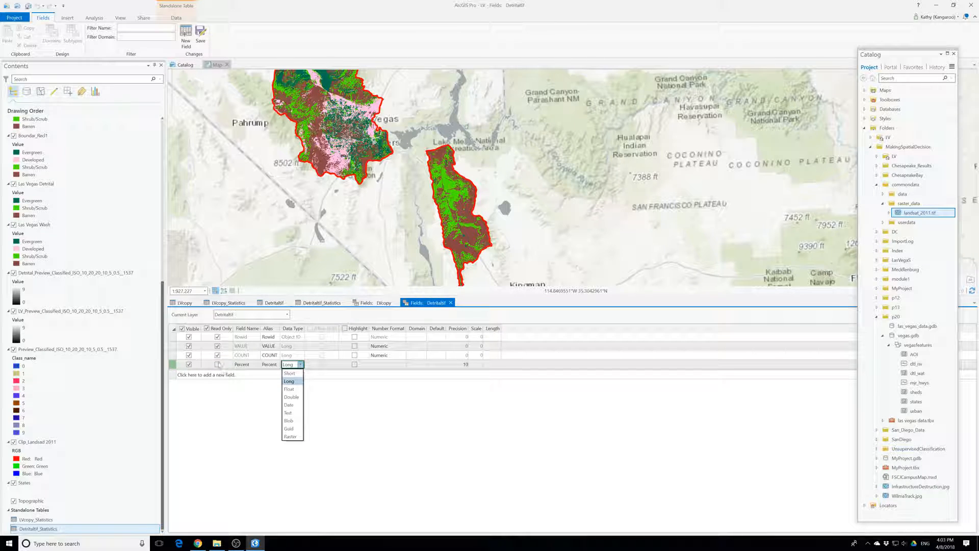
left_click(290, 389)
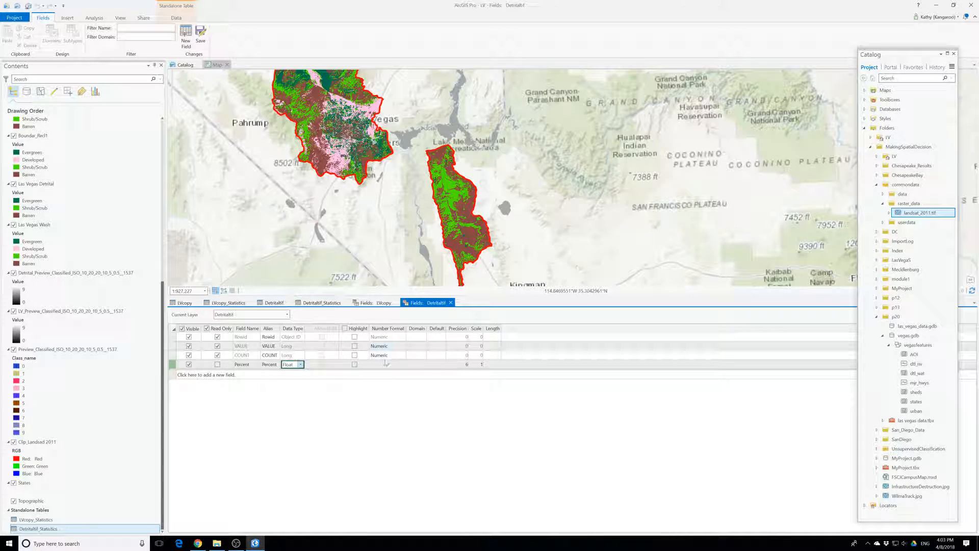
Step: Set the number format of Detritaltif's Percent field to Percentage and try saving the field changes
left_click(387, 364)
left_click(402, 364)
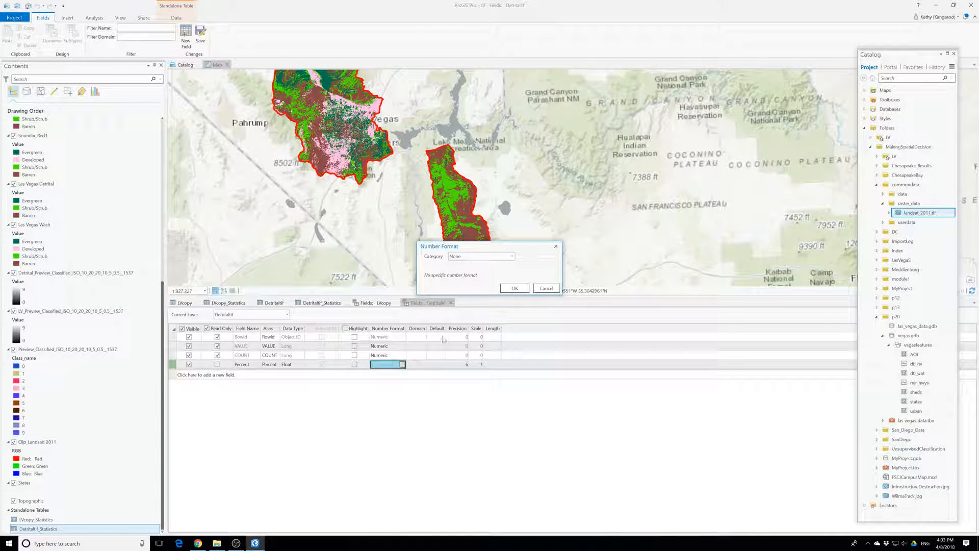
left_click(512, 256)
left_click(466, 316)
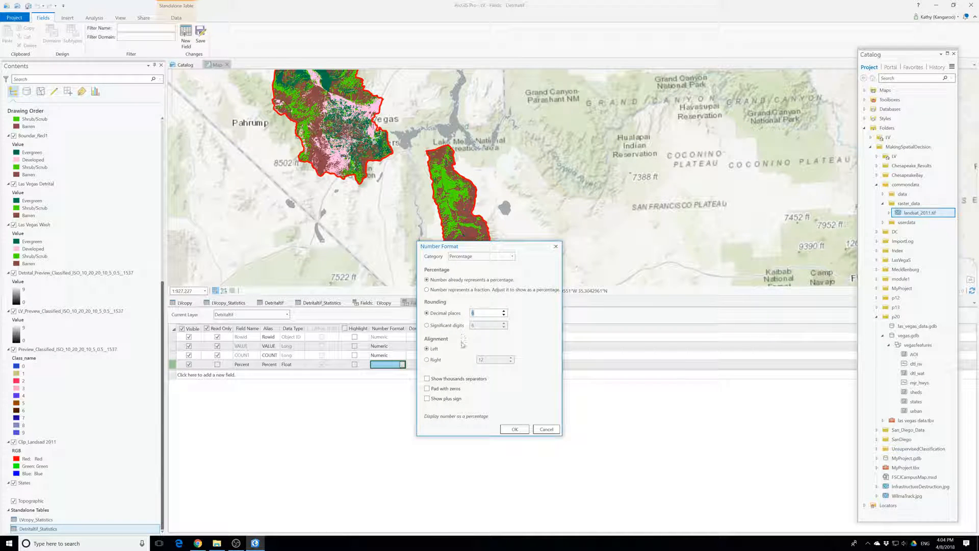
left_click(513, 429)
left_click(200, 34)
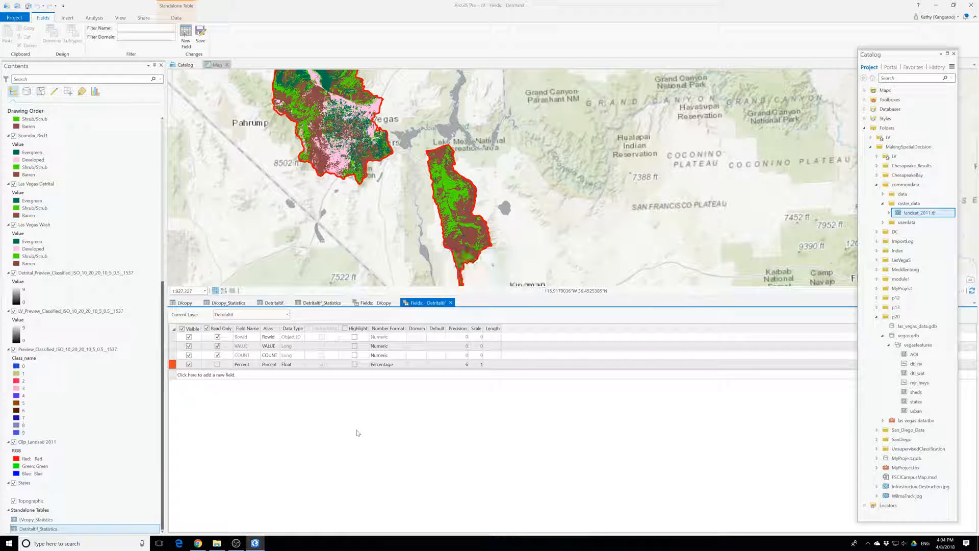
Step: Close the Detritaltif and LVcopy Fields views, discarding the unsaved edits, and close the Detritaltif_Statistics table
left_click(450, 303)
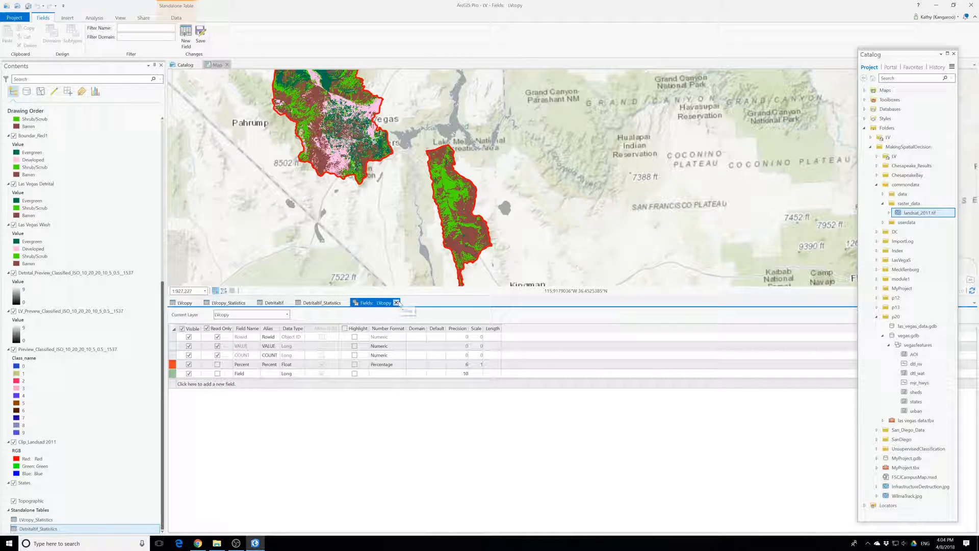
left_click(397, 303)
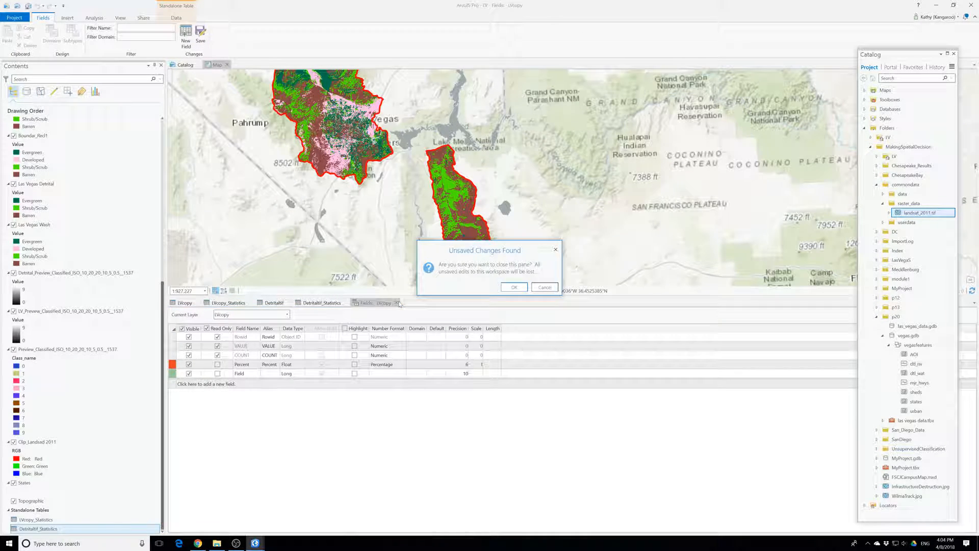
left_click(514, 287)
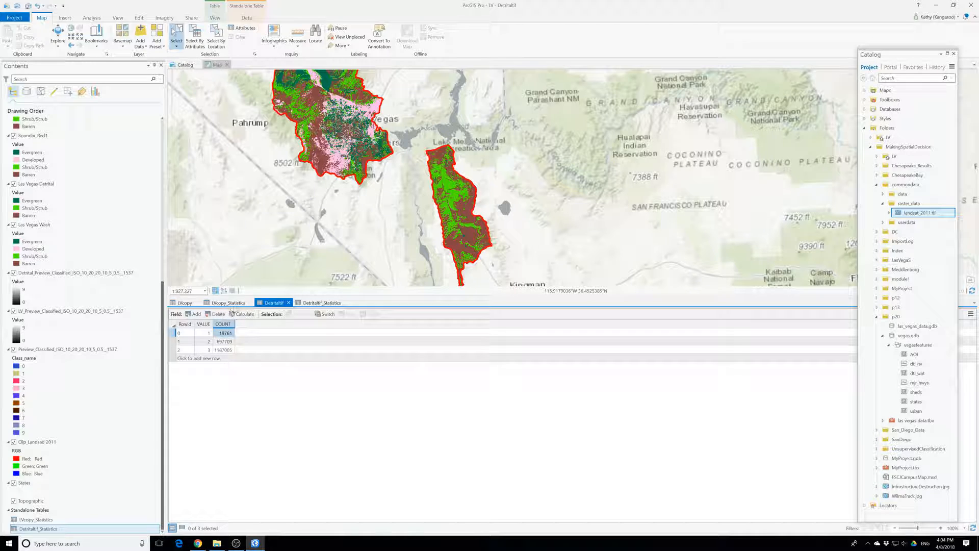
left_click(336, 304)
left_click(346, 303)
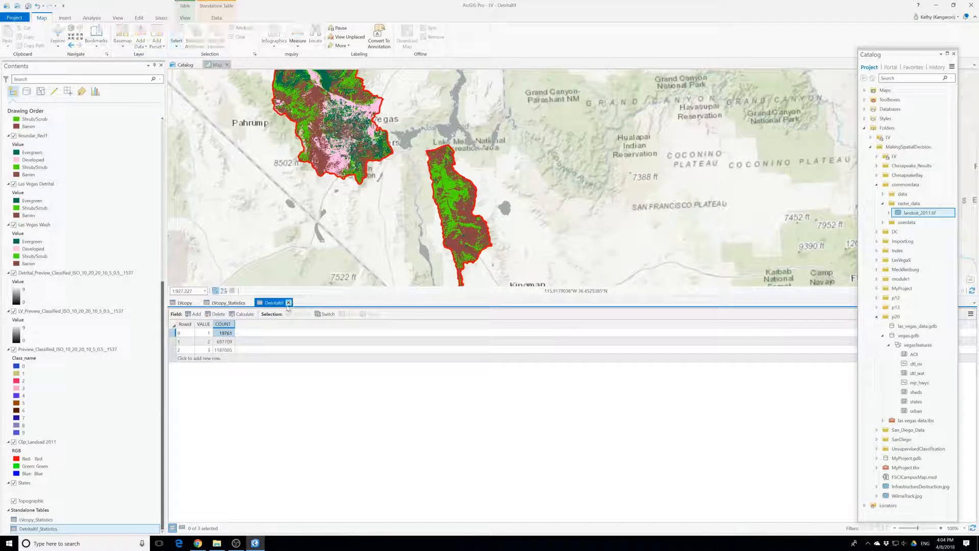
Step: Close the Detritaltif and LVcopy_Statistics tables and open the Fields view of the LVcopy table
left_click(289, 303)
left_click(250, 303)
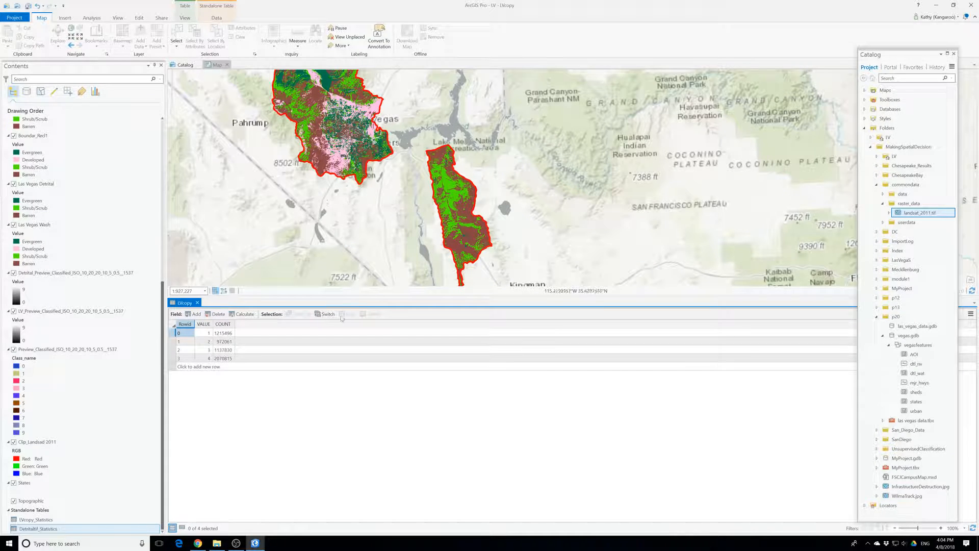
left_click(971, 314)
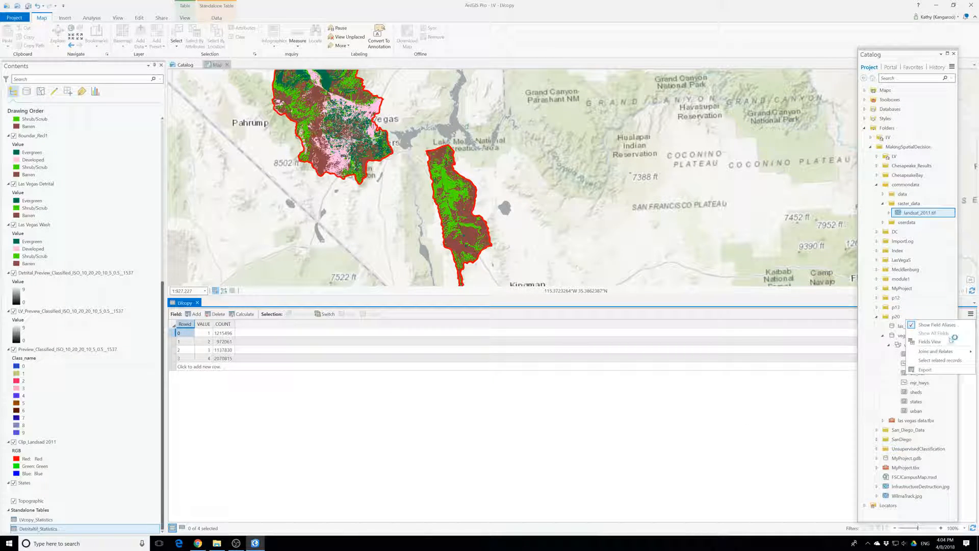
left_click(941, 340)
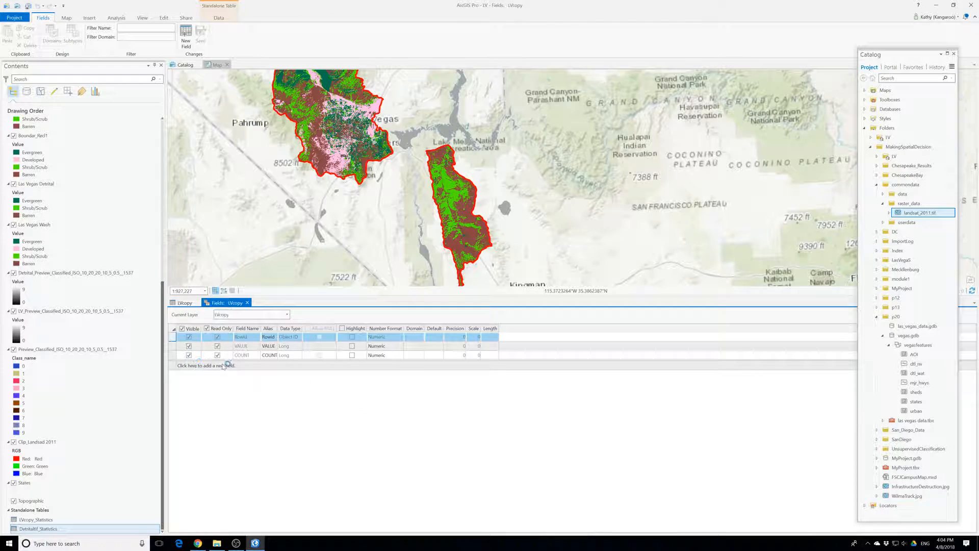
Step: Add a Float field named Percent, with the alias Percent, to the LVcopy table
left_click(219, 365)
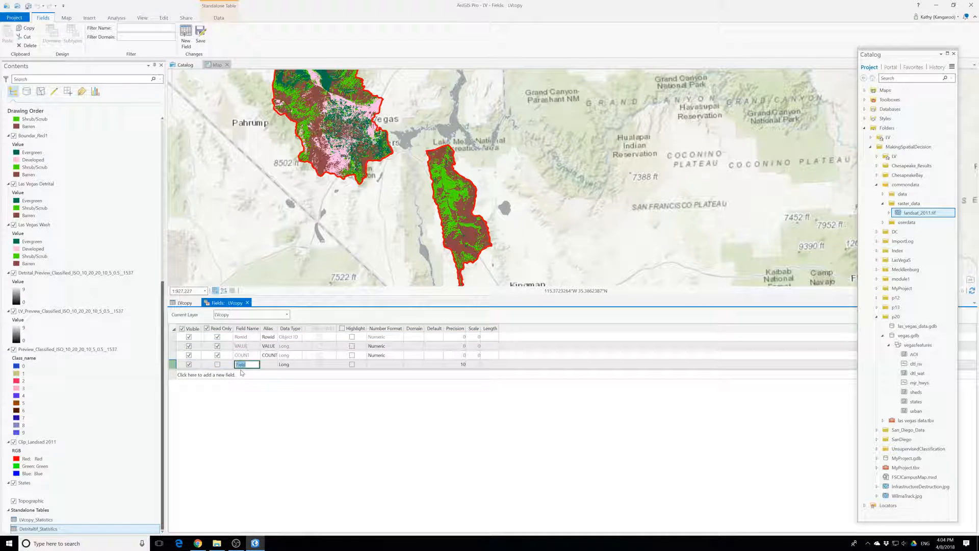
type("Per")
key("Tab")
type("Percent")
key("Tab")
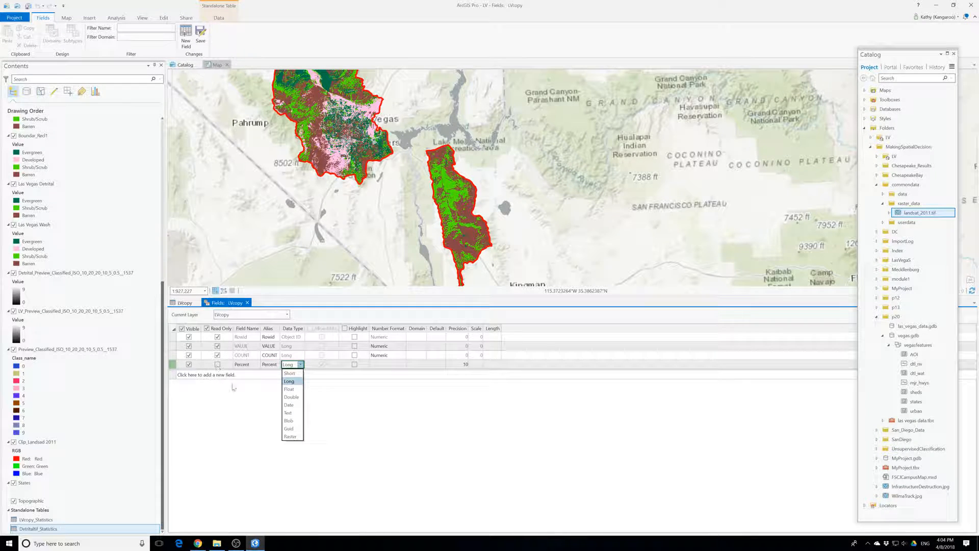
left_click(286, 389)
Step: Set the number format of LVcopy's Percent field to Percentage with 1 decimal place and try saving the field changes
left_click(387, 364)
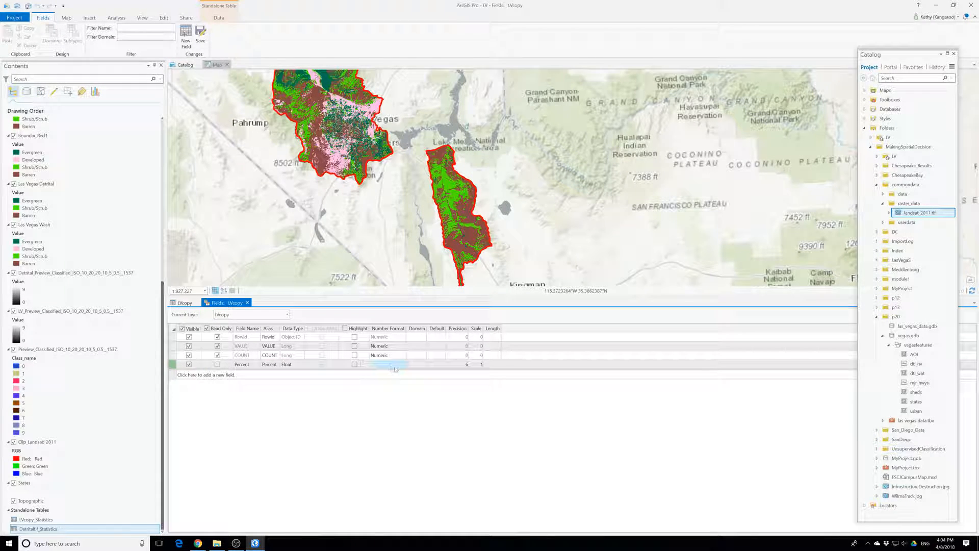
left_click(402, 364)
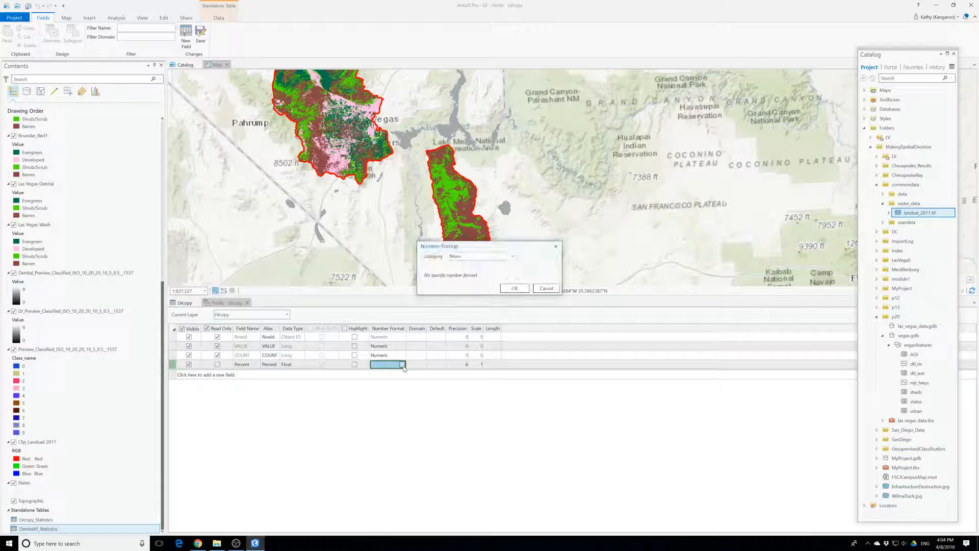
left_click(482, 255)
left_click(445, 386)
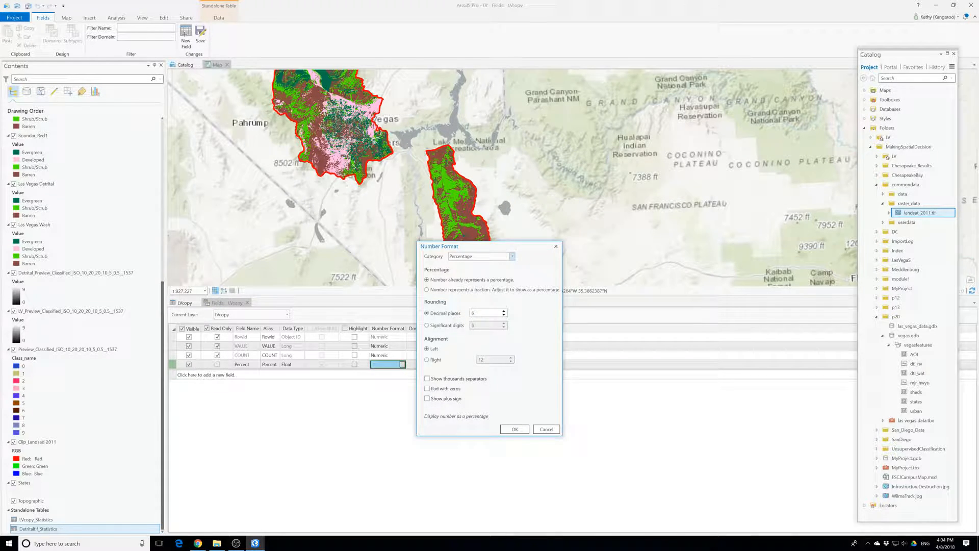
type("1")
left_click(515, 430)
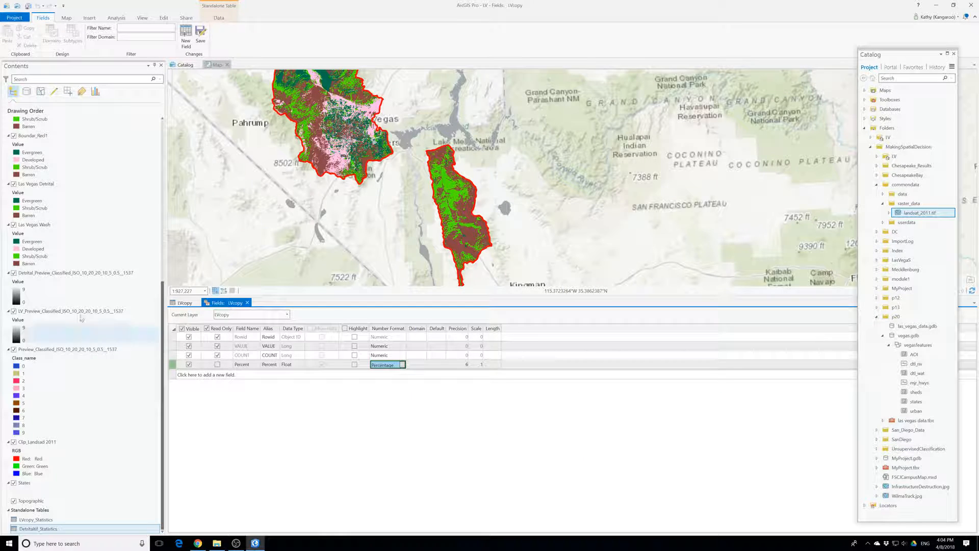
left_click(200, 35)
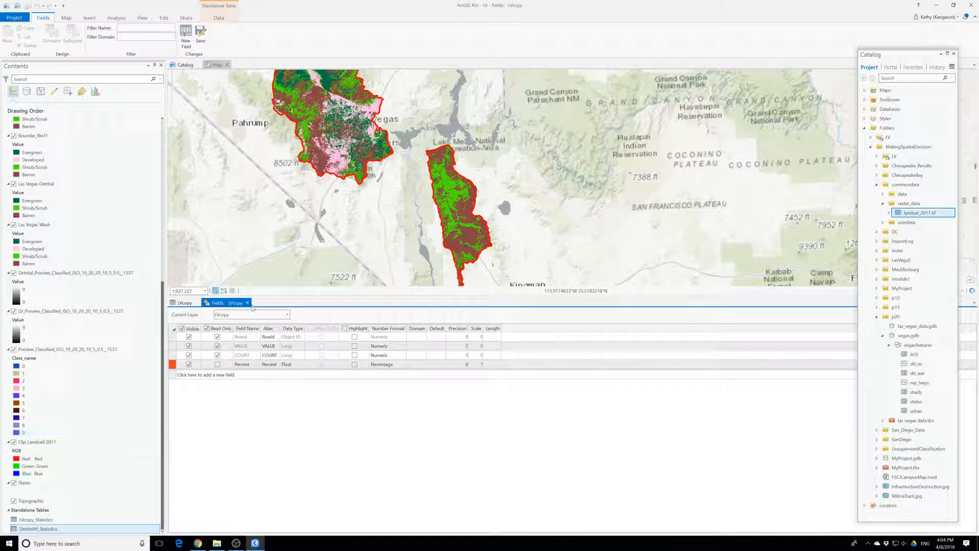
Step: Retry saving the LVcopy field changes and close its Fields view, discarding the unsaved edits
left_click(184, 304)
left_click(237, 304)
scroll(47, 270, "up", 10)
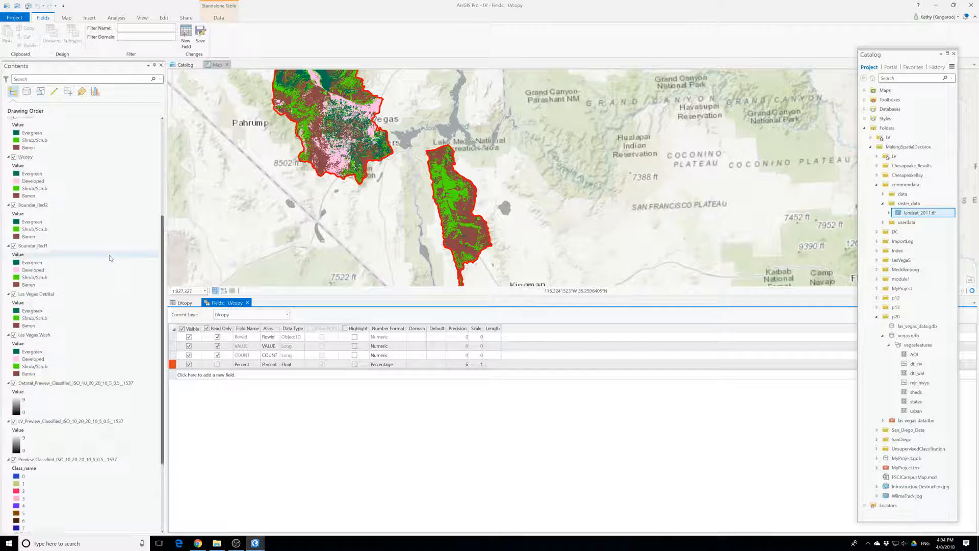
left_click(47, 274)
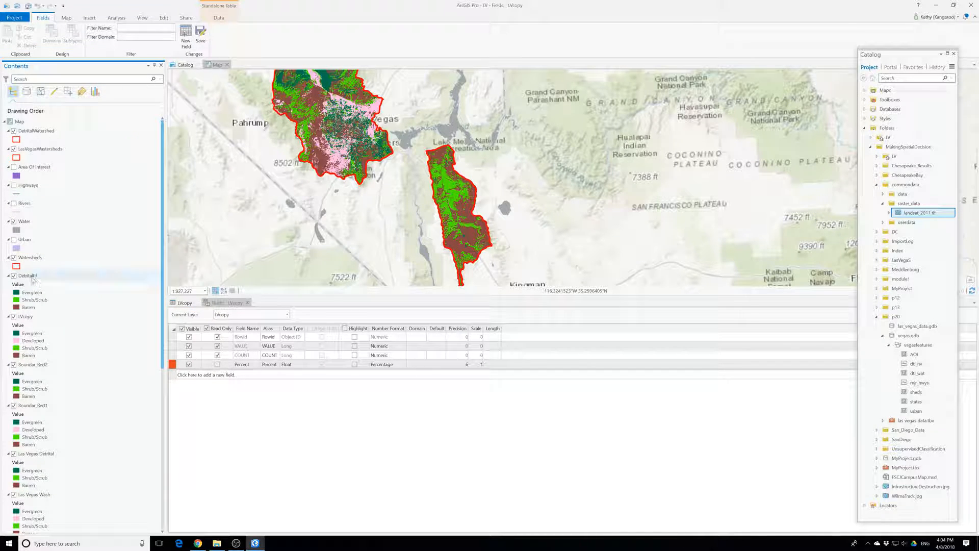
left_click(201, 35)
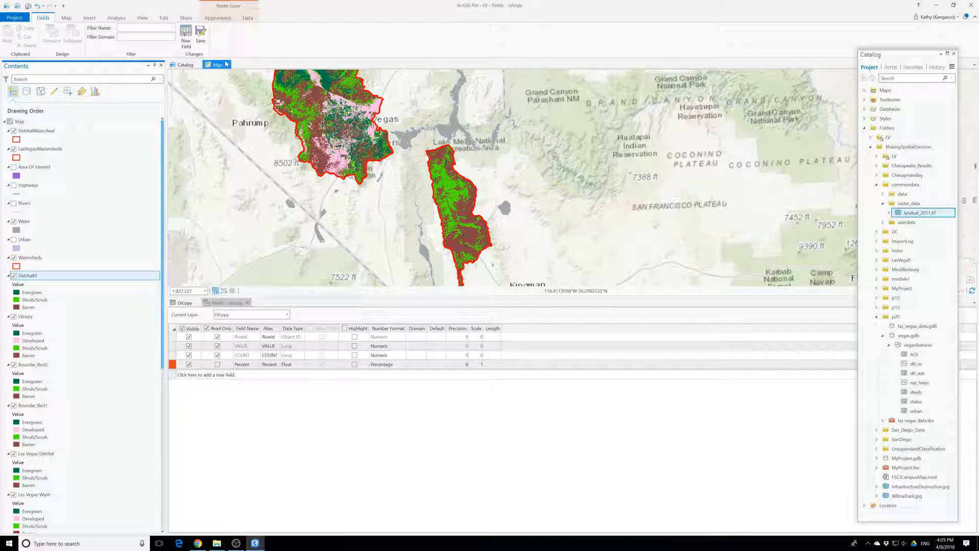
left_click(249, 302)
left_click(248, 302)
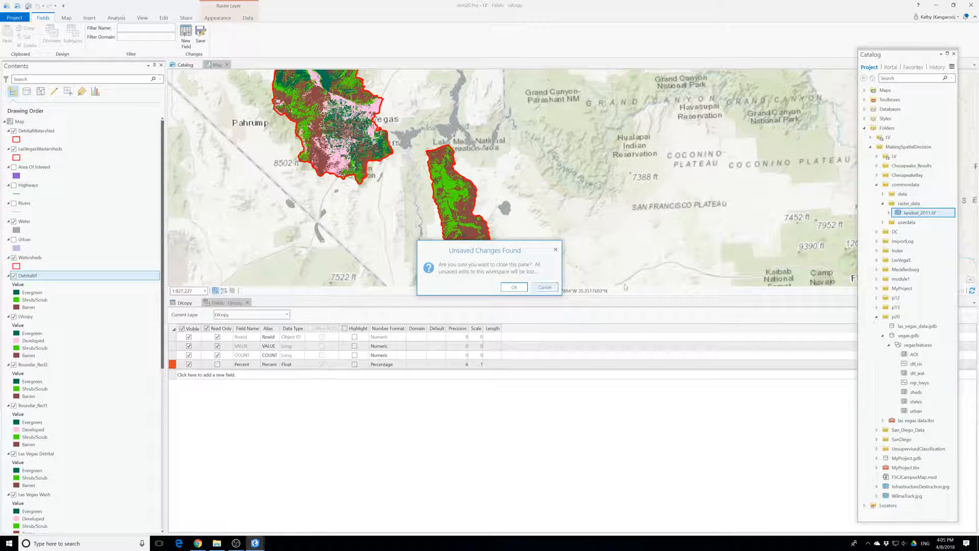
left_click(521, 289)
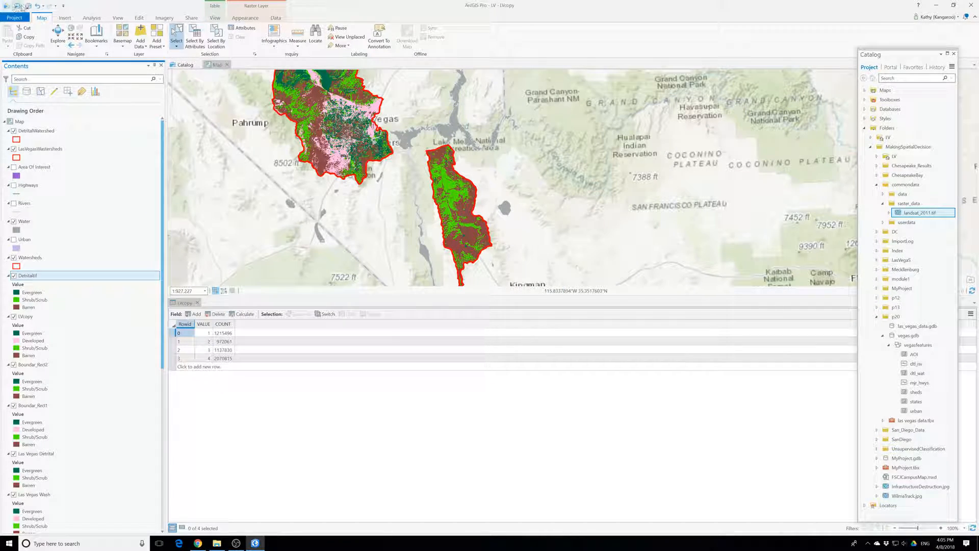
Step: Save the LV project, close the LVcopy table, and exit ArcGIS Pro with the project changes saved
left_click(18, 6)
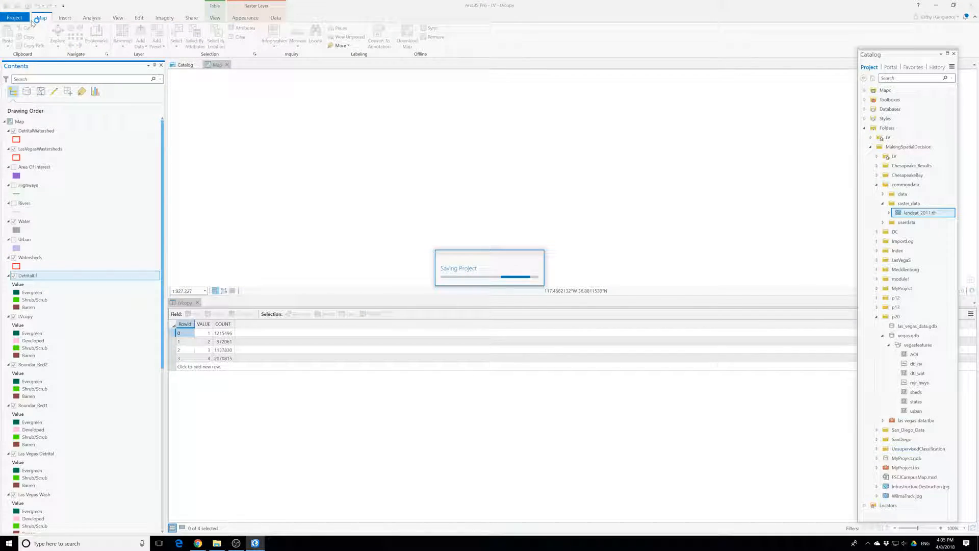
left_click(198, 302)
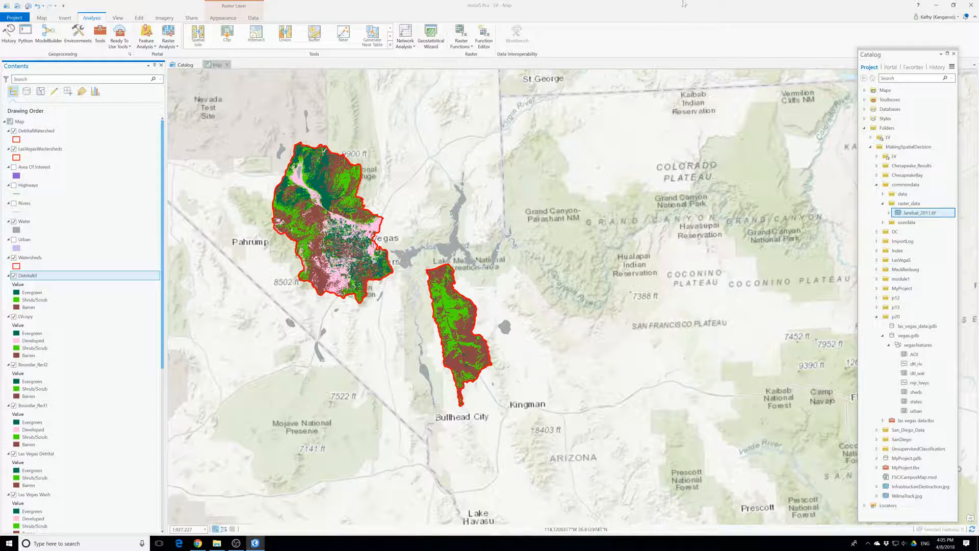
left_click(971, 5)
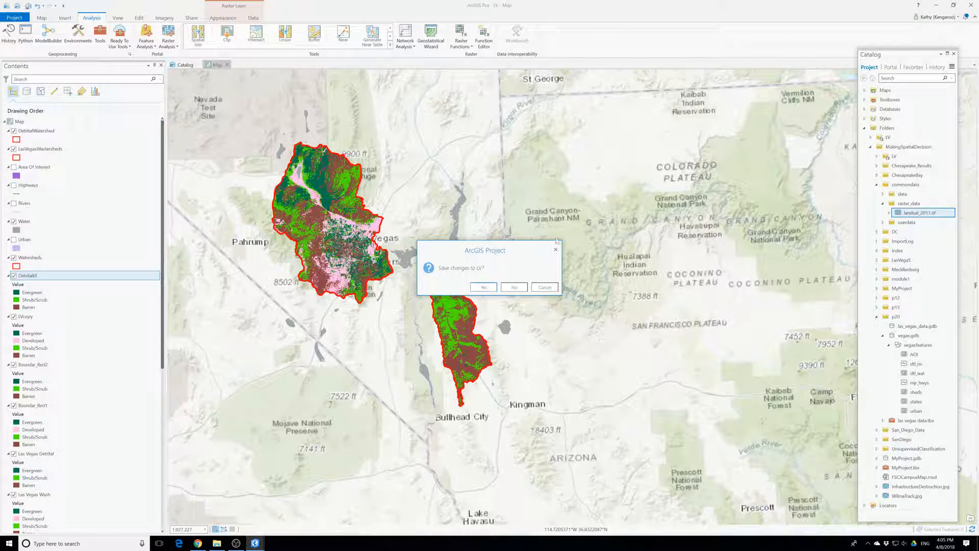
left_click(483, 287)
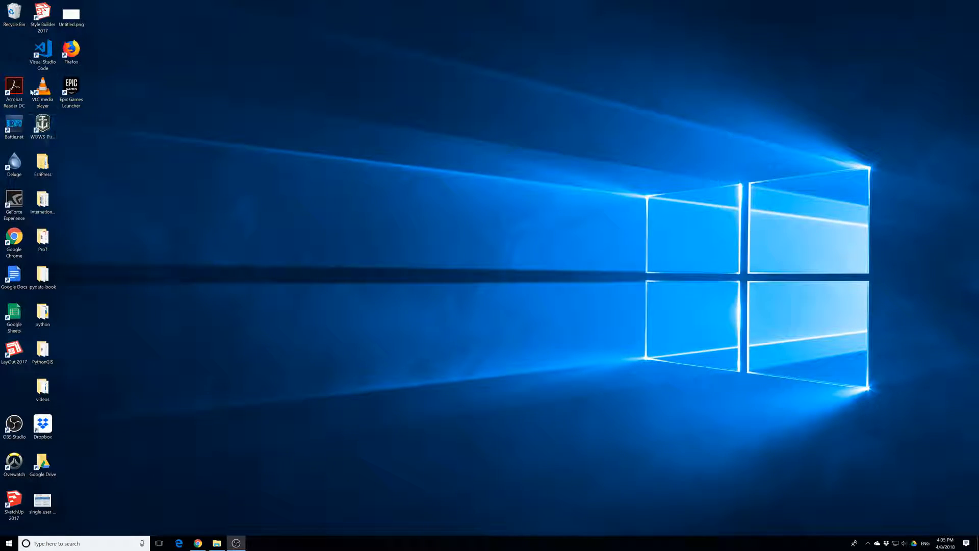
Step: Locate LV.aprx in File Explorer under ProT, EsriPress, bookdata, GIST1Pro, MakingSpatialDecision, LV, and reopen the LV project in ArcGIS Pro
double_click(43, 237)
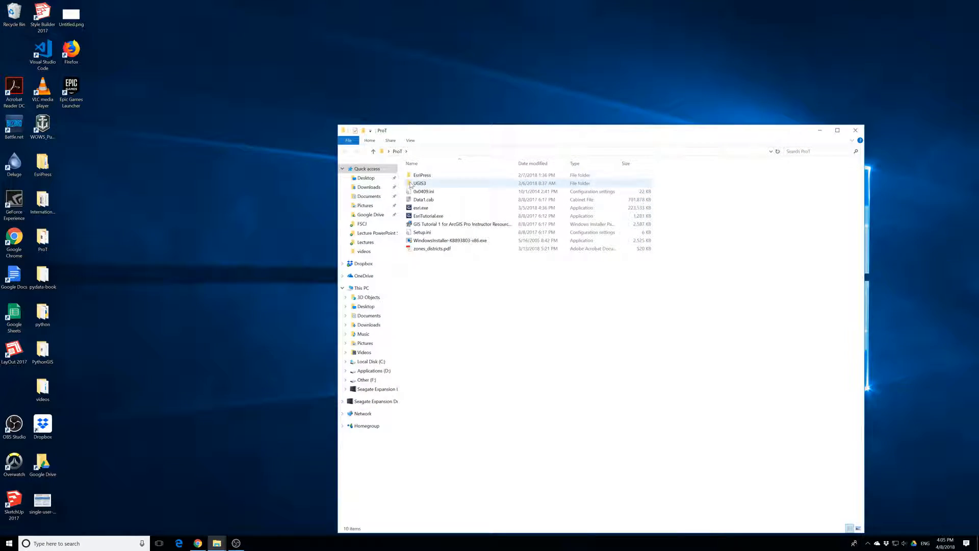
left_click(414, 176)
double_click(414, 175)
double_click(422, 175)
double_click(423, 176)
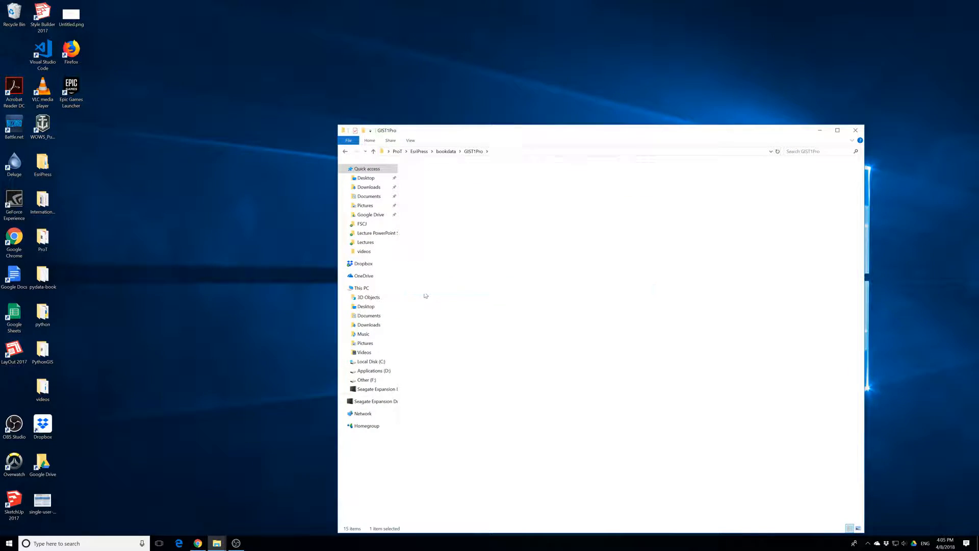
double_click(424, 289)
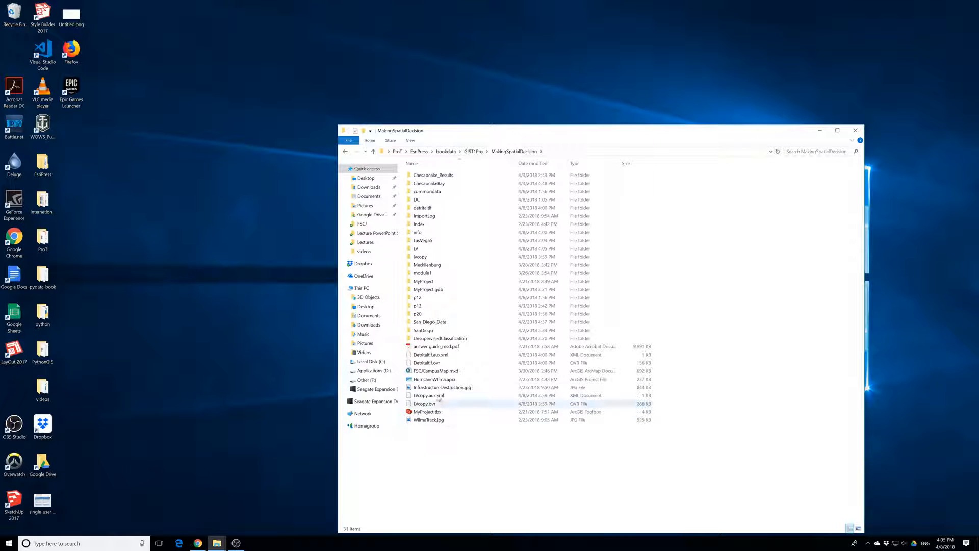
double_click(430, 250)
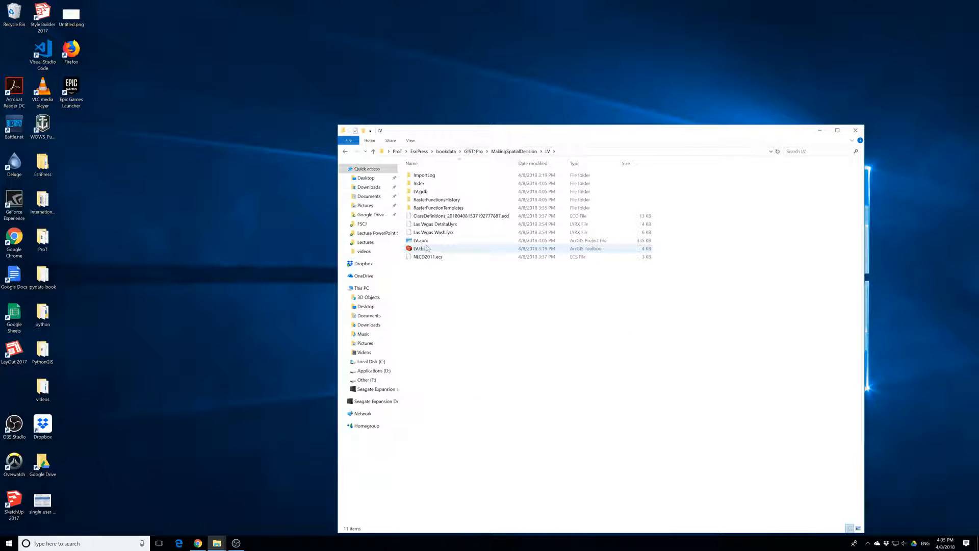
left_click(422, 243)
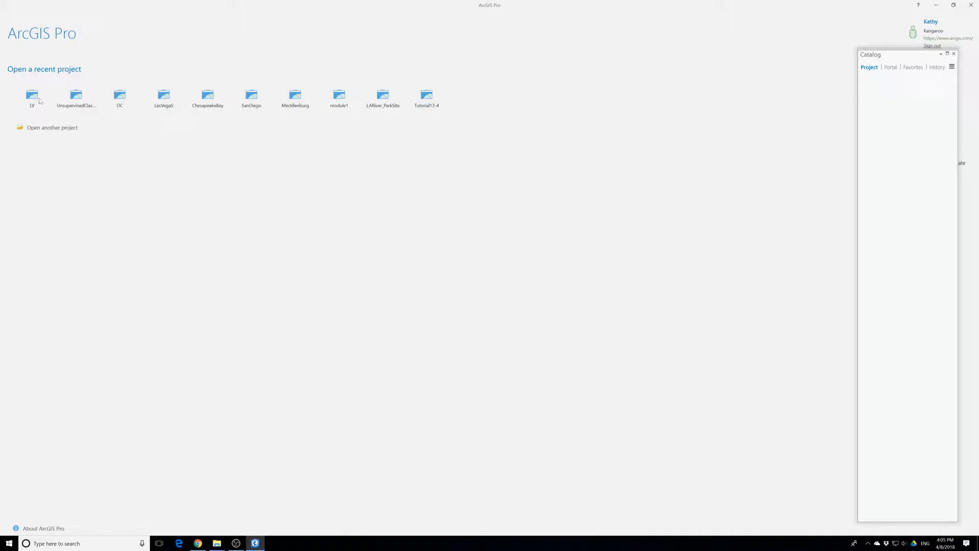
left_click(33, 97)
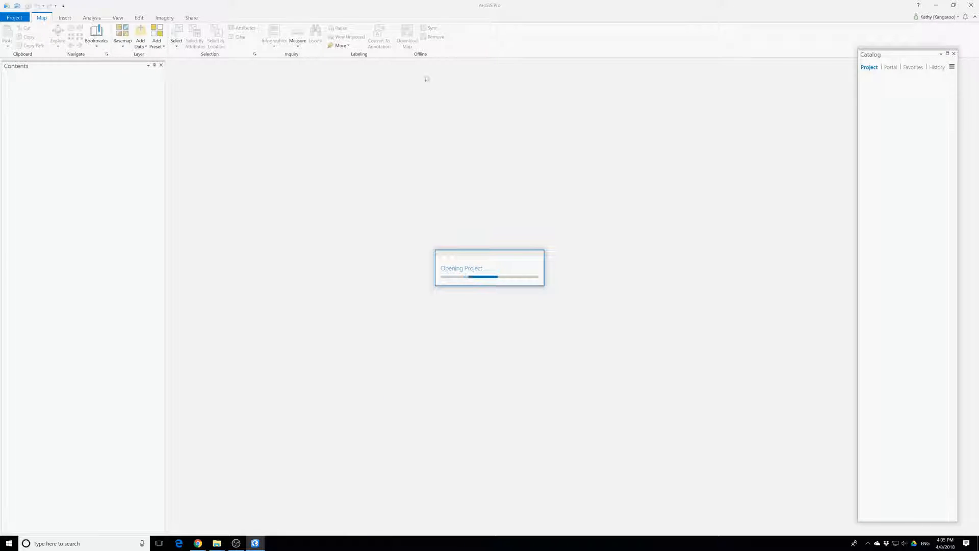
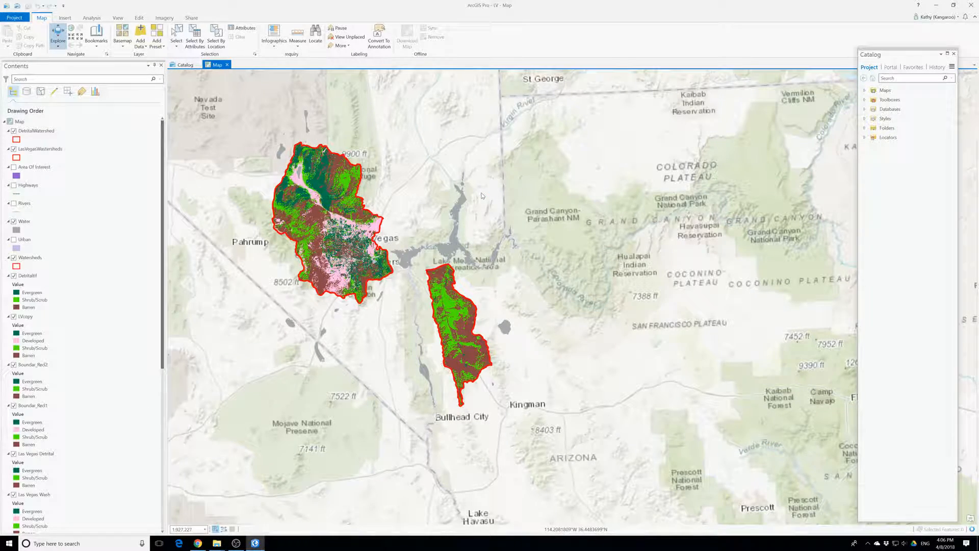
Step: Open the attribute table of the Detritaltif layer and switch to its Fields view
right_click(25, 279)
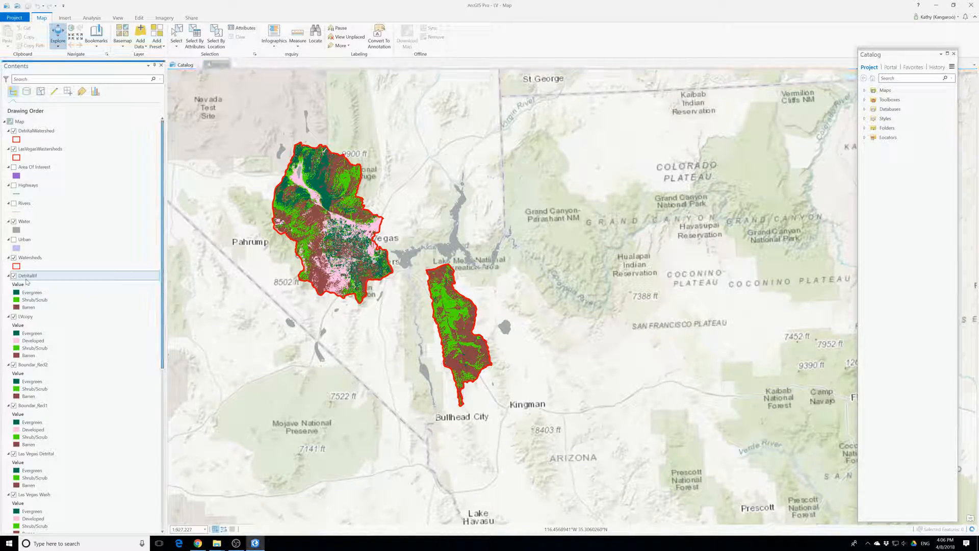
right_click(22, 321)
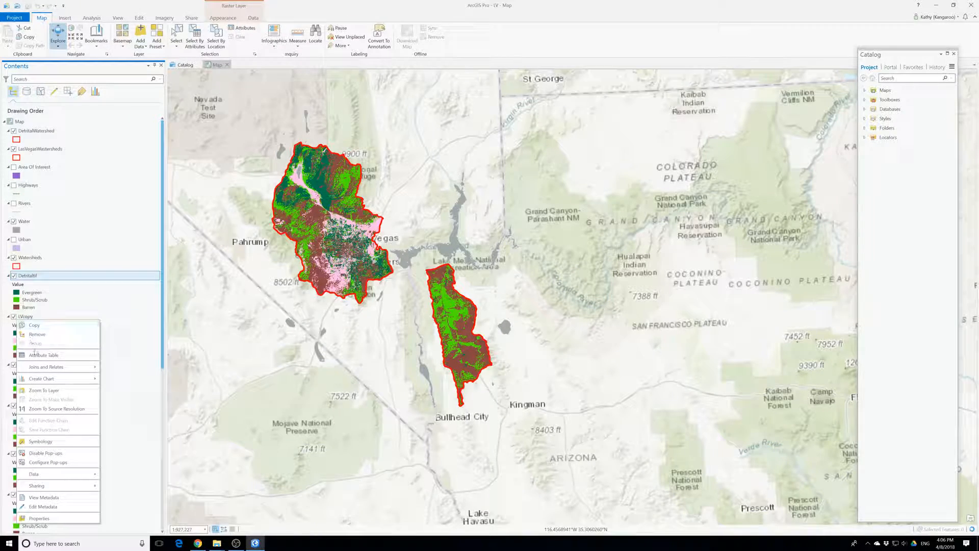
left_click(44, 355)
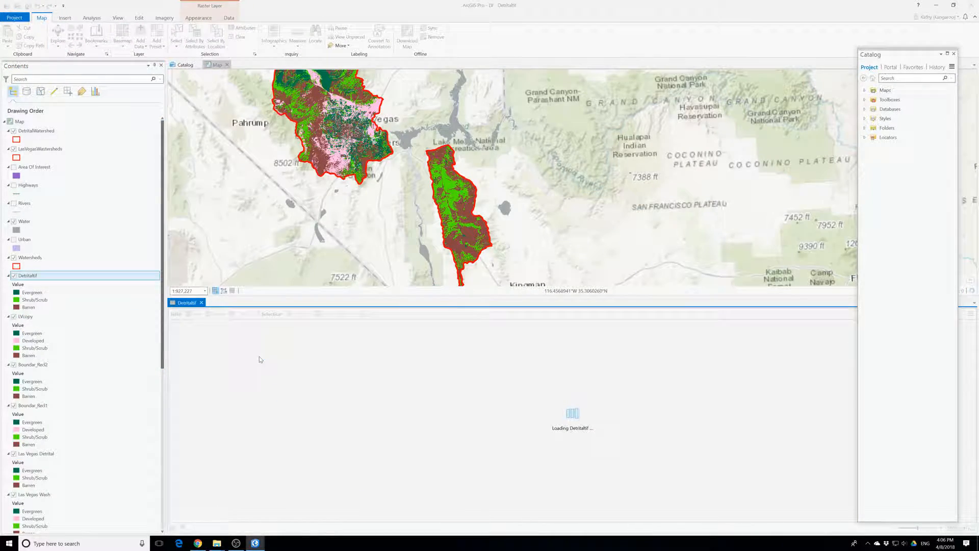
left_click(970, 314)
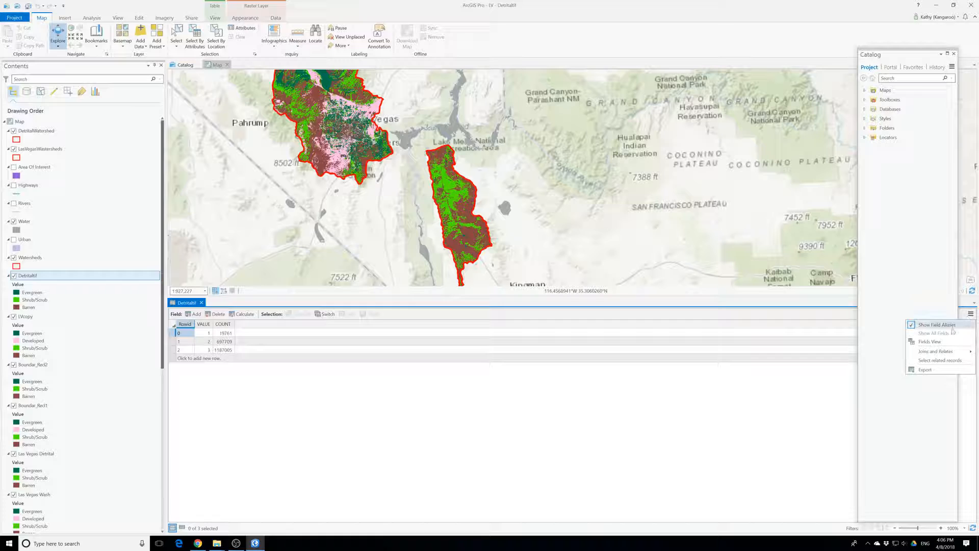
left_click(923, 341)
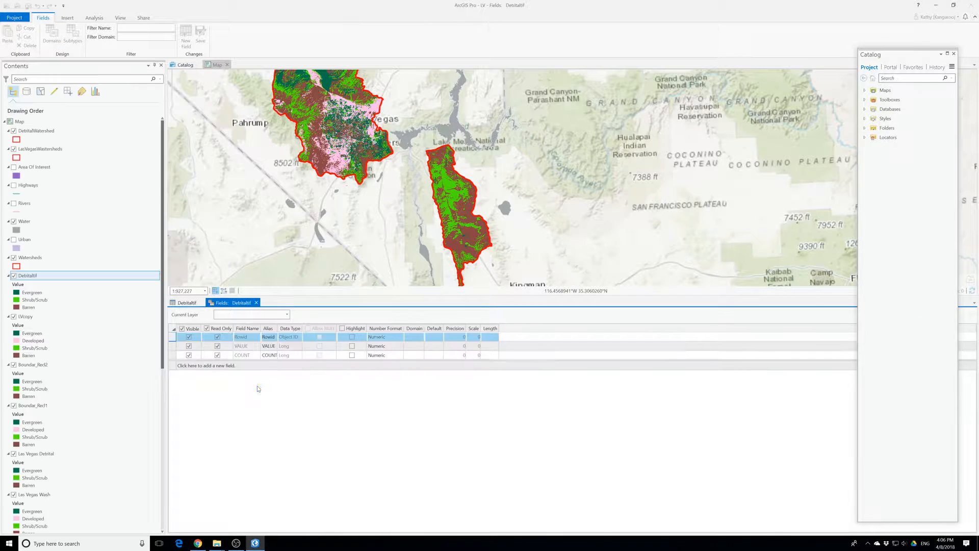
Step: Add a Float field named Percent, with the alias percent, to the Detritaltif table
left_click(228, 366)
type("Percent")
key("Tab")
type("rcent")
key("Tab")
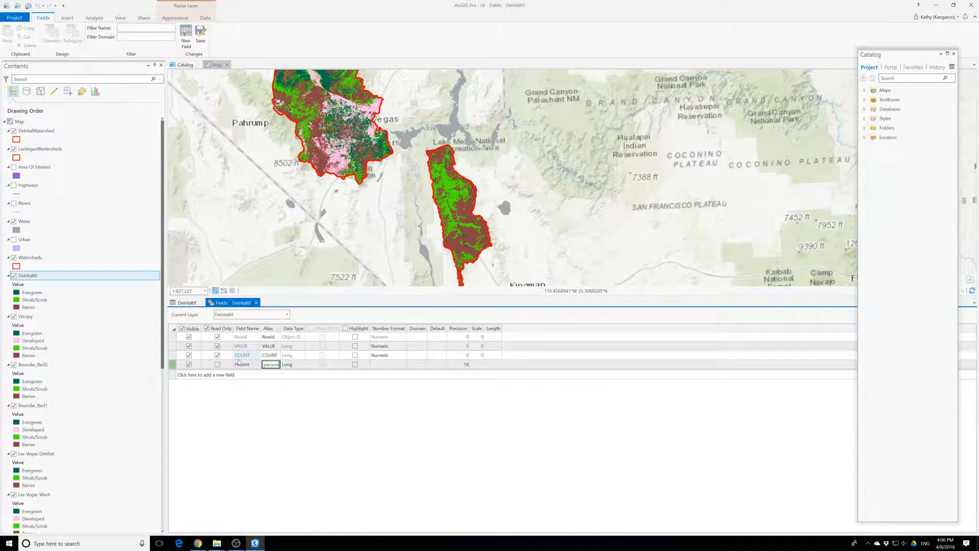
left_click(290, 388)
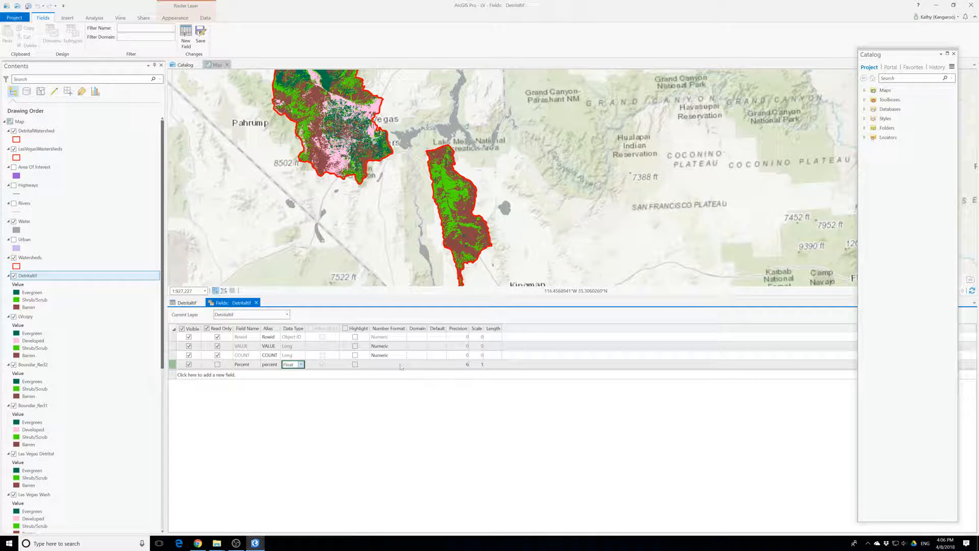
Step: Set the number format of Detritaltif's Percent field to Percentage and try to save the field edits
left_click(403, 365)
left_click(403, 364)
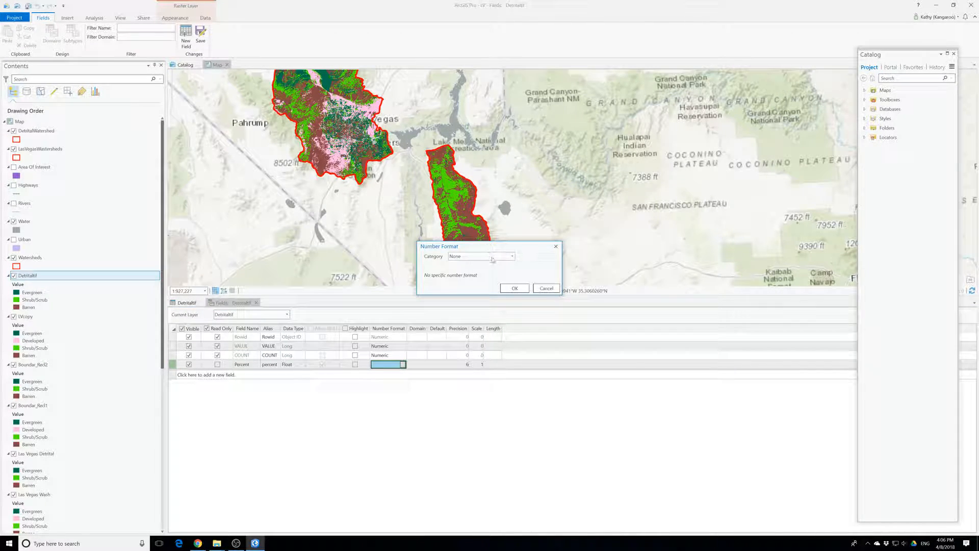
left_click(511, 256)
left_click(465, 312)
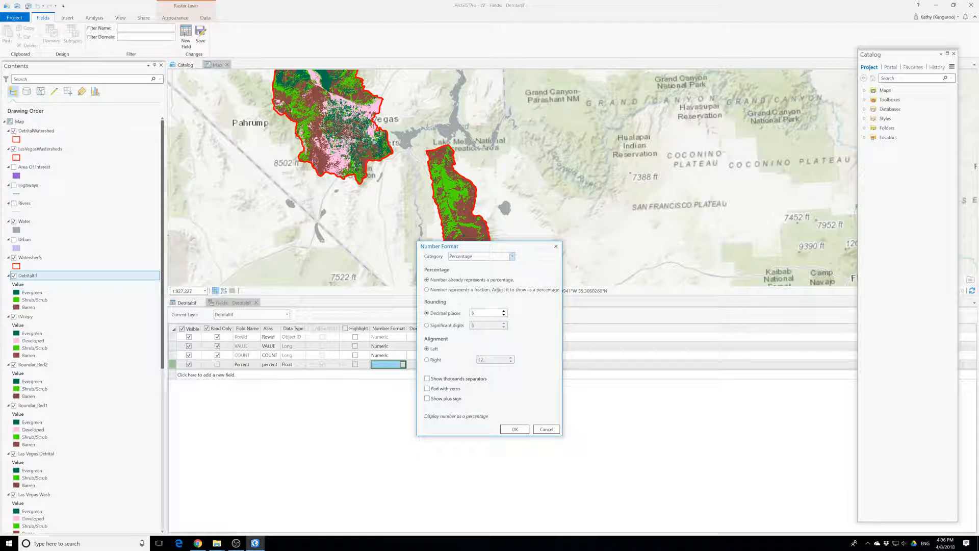
left_click(514, 429)
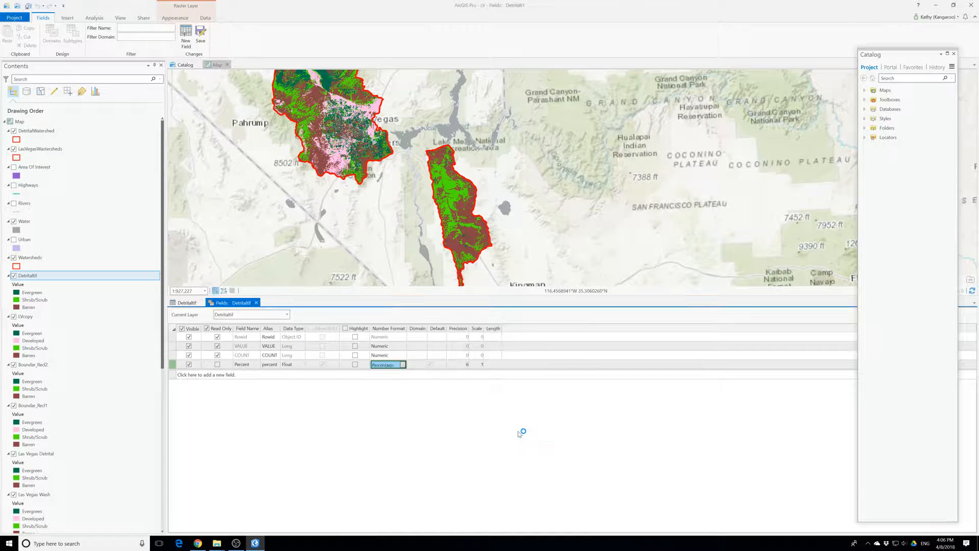
left_click(200, 34)
left_click(200, 35)
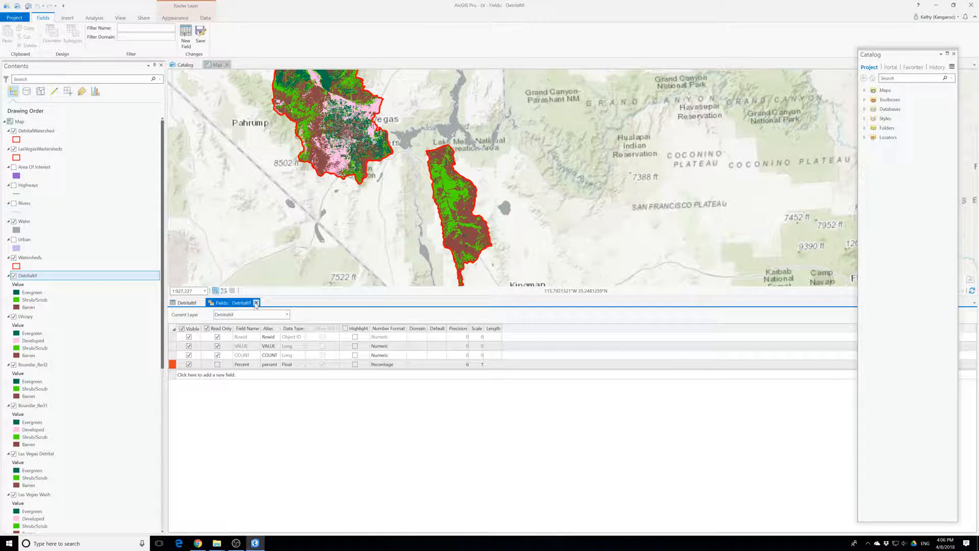
Step: Add an extra default Long field to Detritaltif, set the Percent field's precision to 1, and try to save the field edits again
left_click(182, 374)
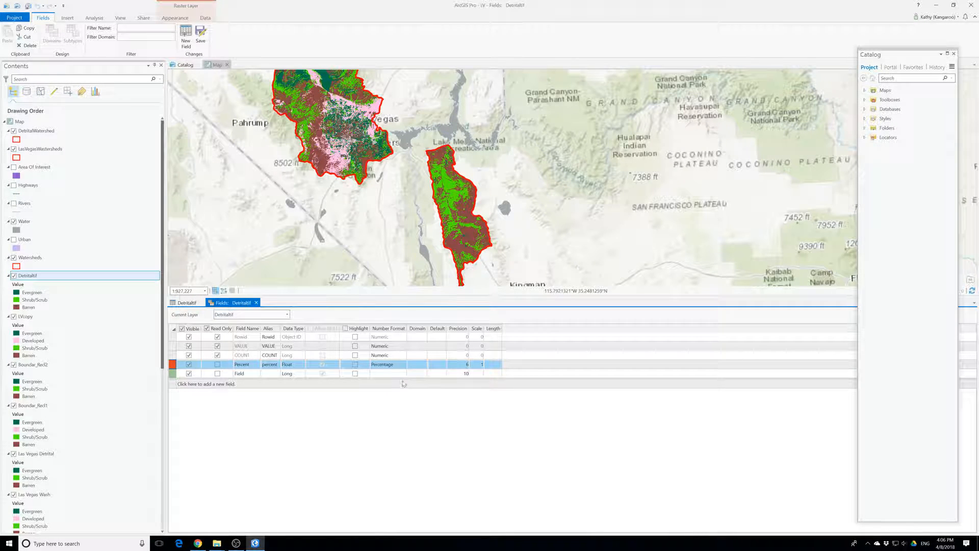
left_click(466, 365)
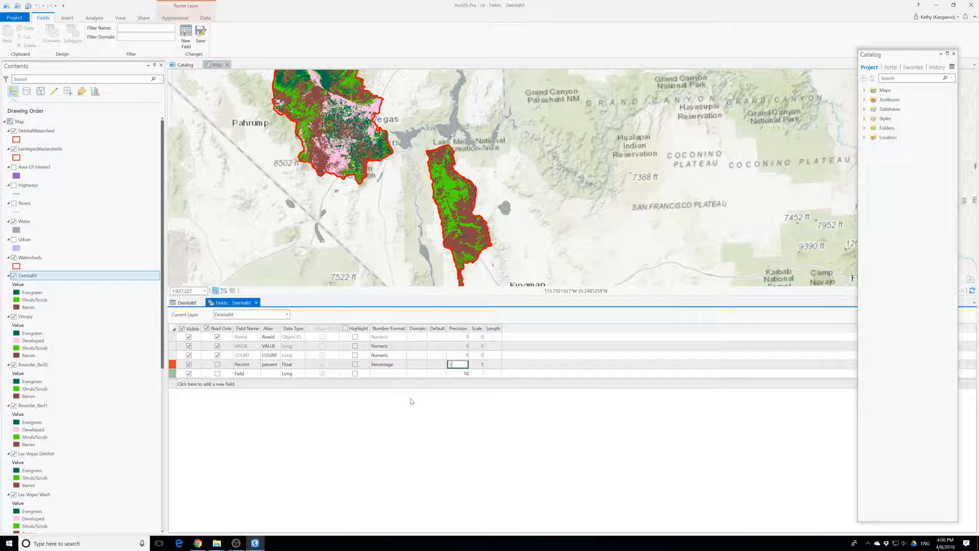
left_click(438, 374)
left_click(201, 34)
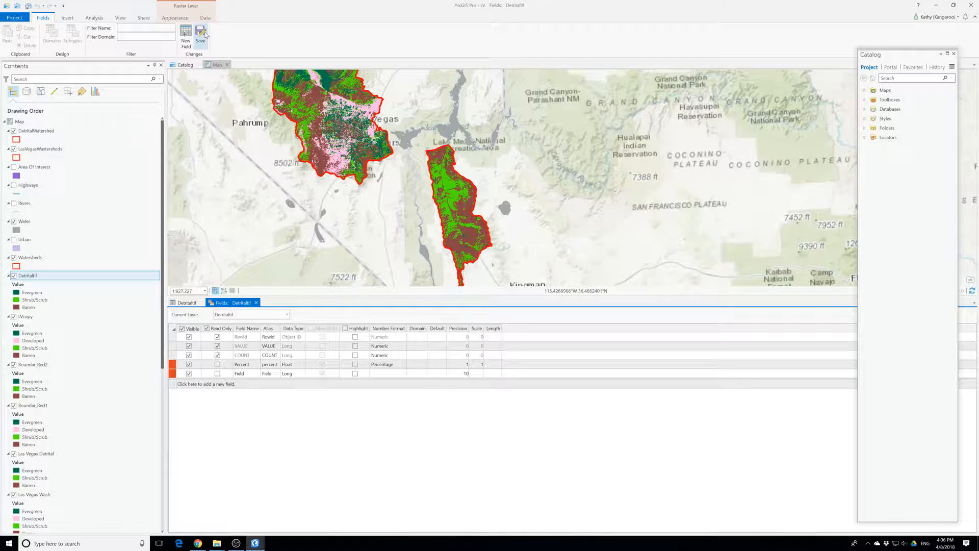
left_click(257, 303)
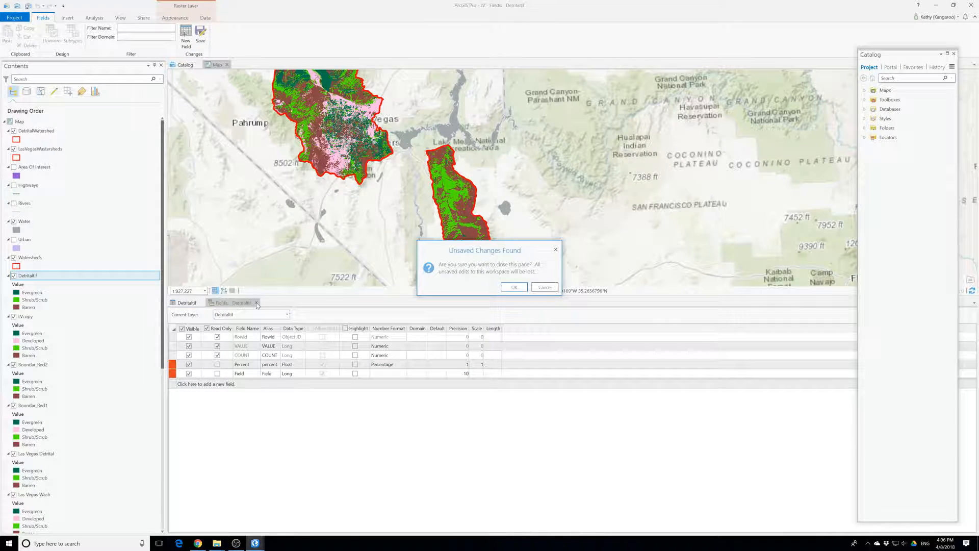
left_click(511, 287)
left_click(200, 33)
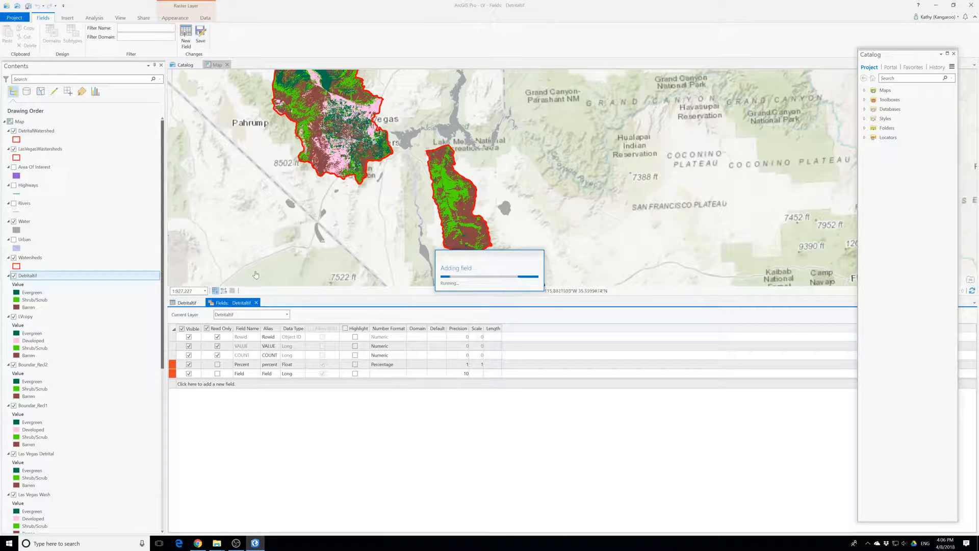
Step: Open the attribute table of the LVcopy layer and switch to its Fields view
left_click(26, 317)
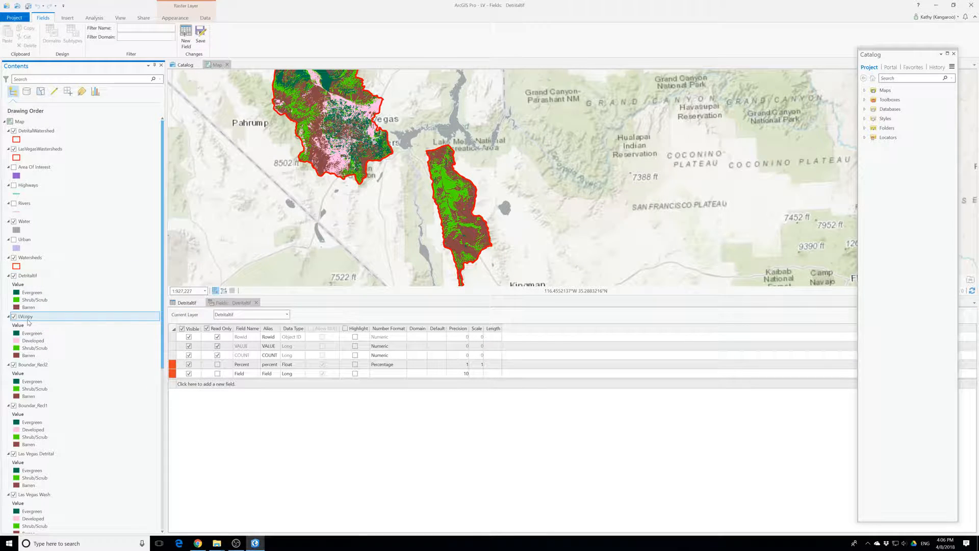
right_click(36, 318)
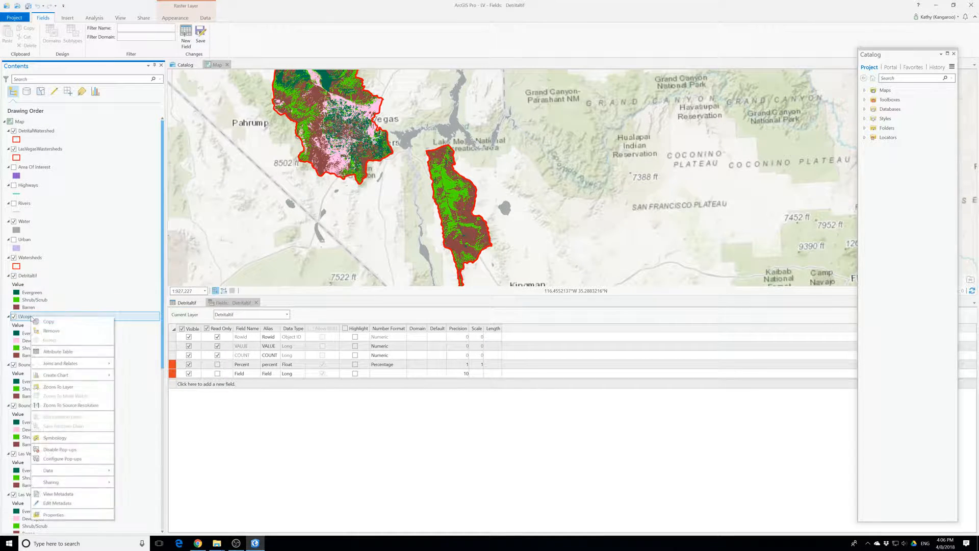
left_click(58, 352)
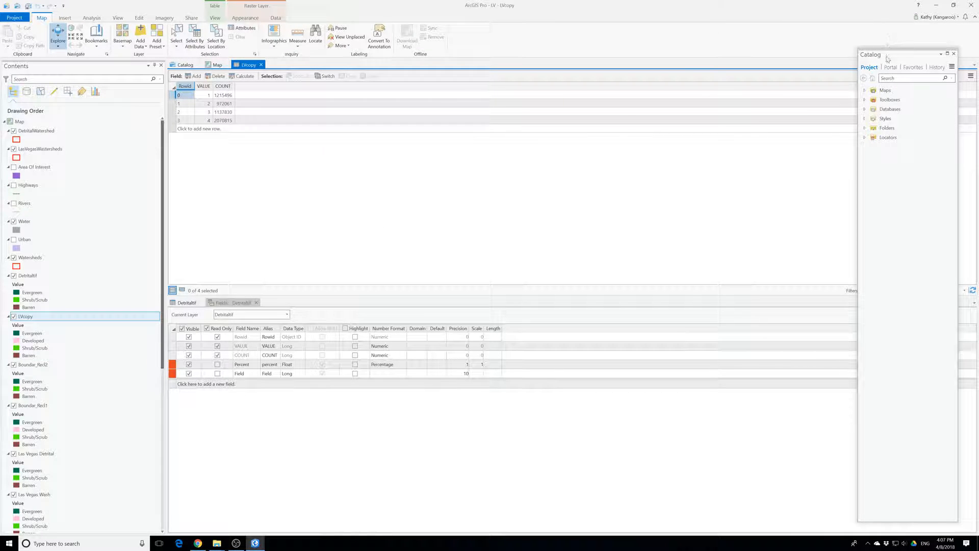
left_click(970, 76)
left_click(941, 104)
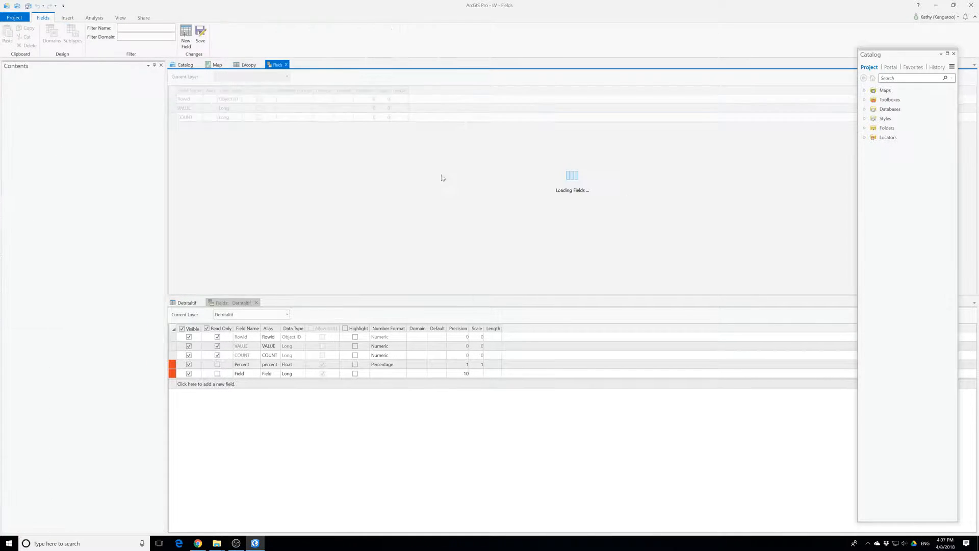
Step: Add a Float field named percent, with the alias percent, to the LVcopy table
left_click(244, 126)
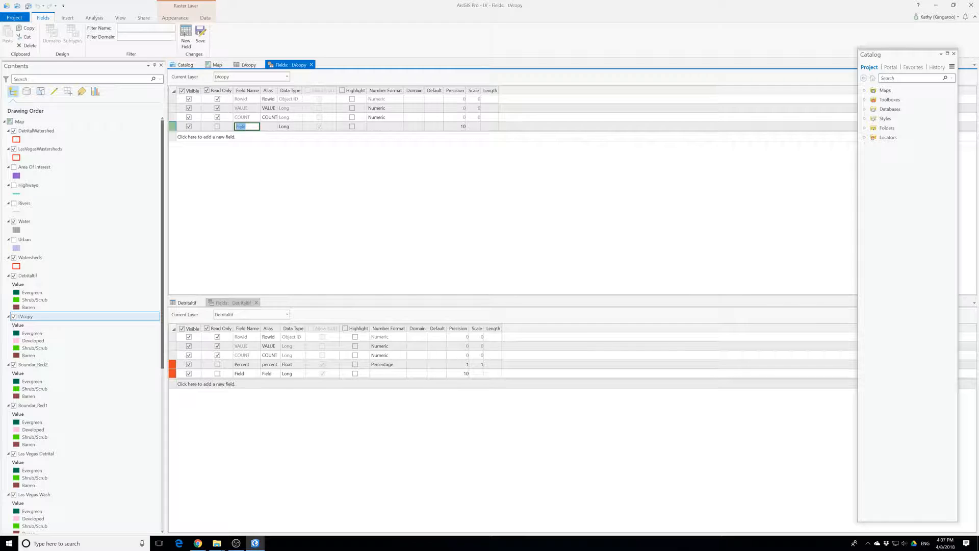
type("percent")
key("Tab")
type("percent")
key("Tab")
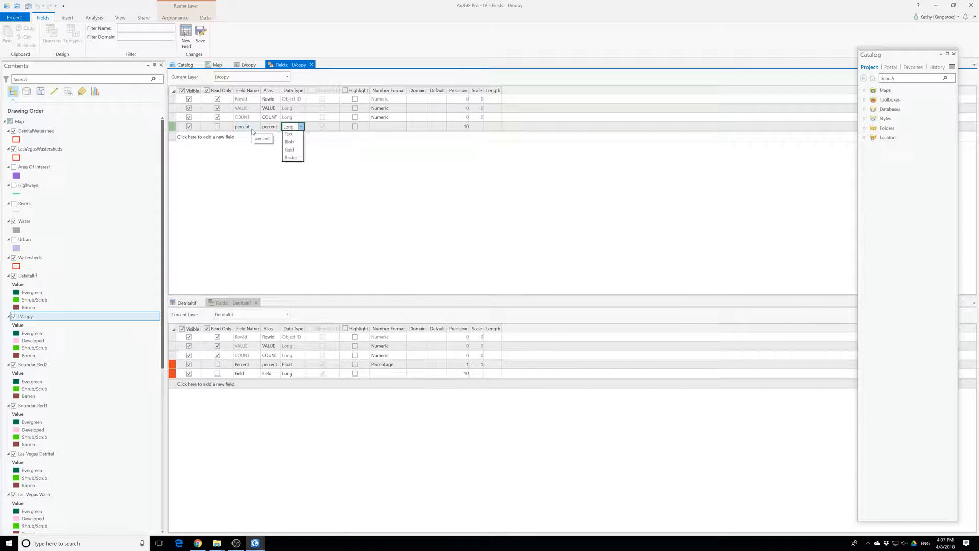
key("Down")
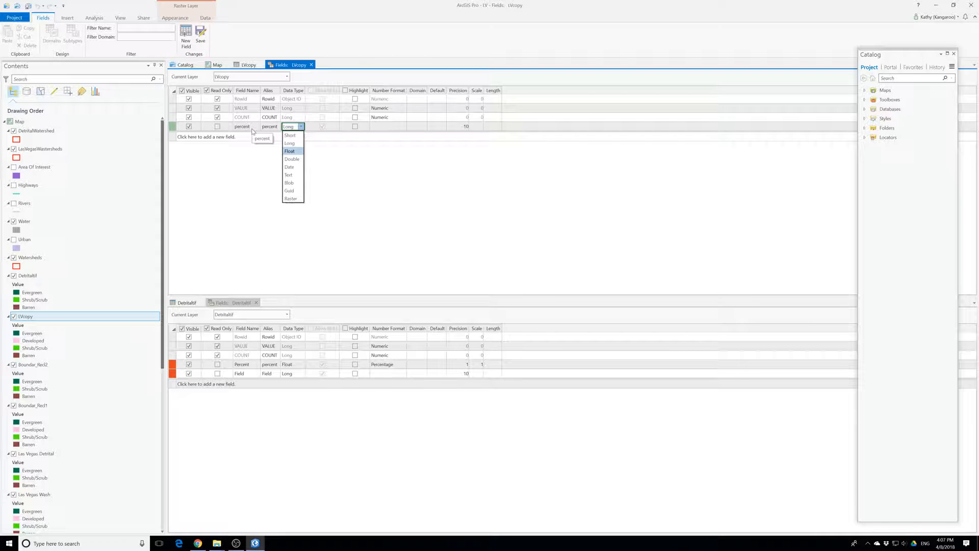
key("Return")
key("Tab")
key("Tab")
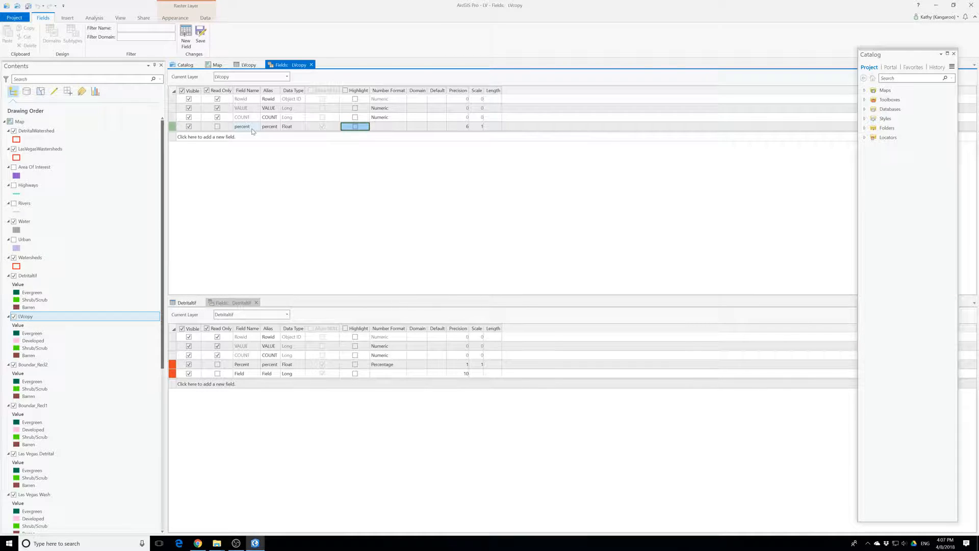
key("Tab")
Step: Set the number format of LVcopy's percent field to Percentage and try to save the field edits
left_click(403, 126)
left_click(459, 258)
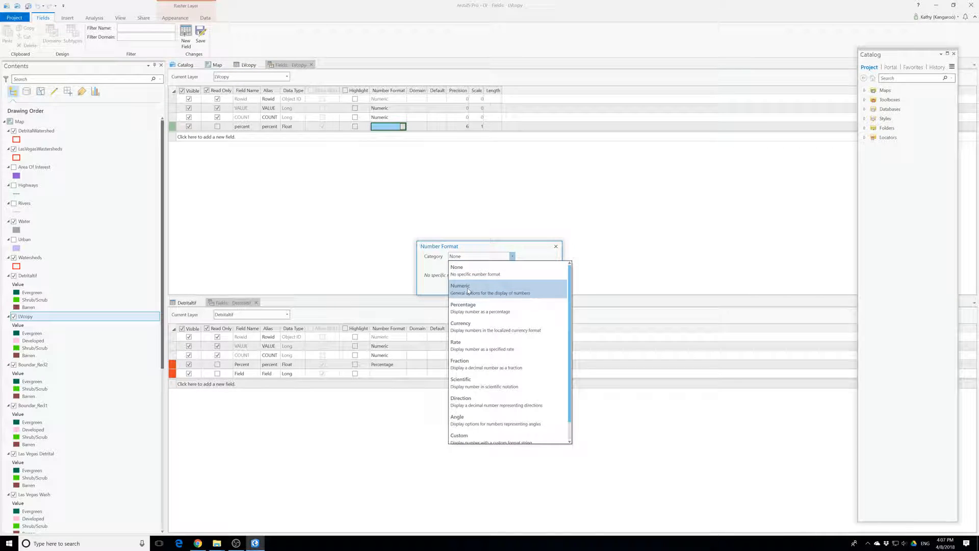
left_click(466, 306)
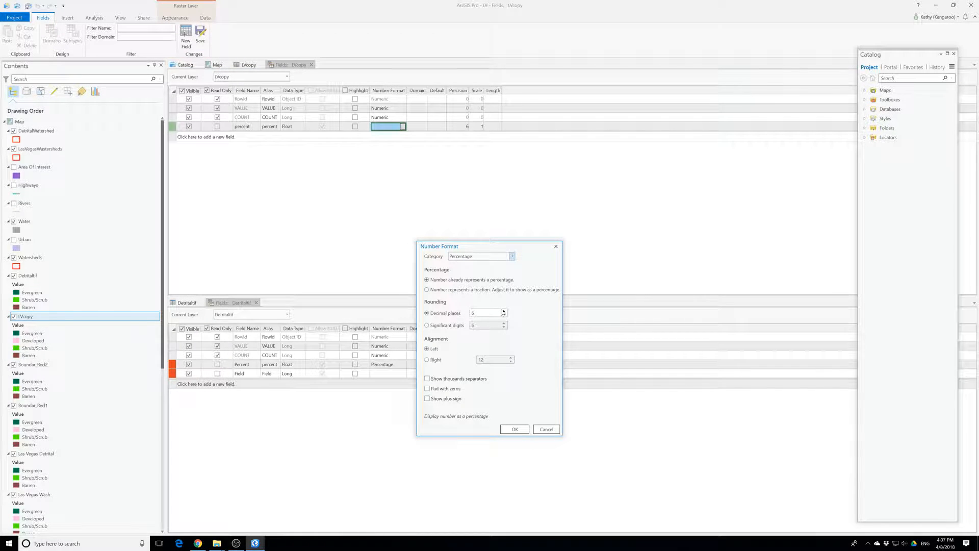
left_click(503, 311)
left_click(515, 429)
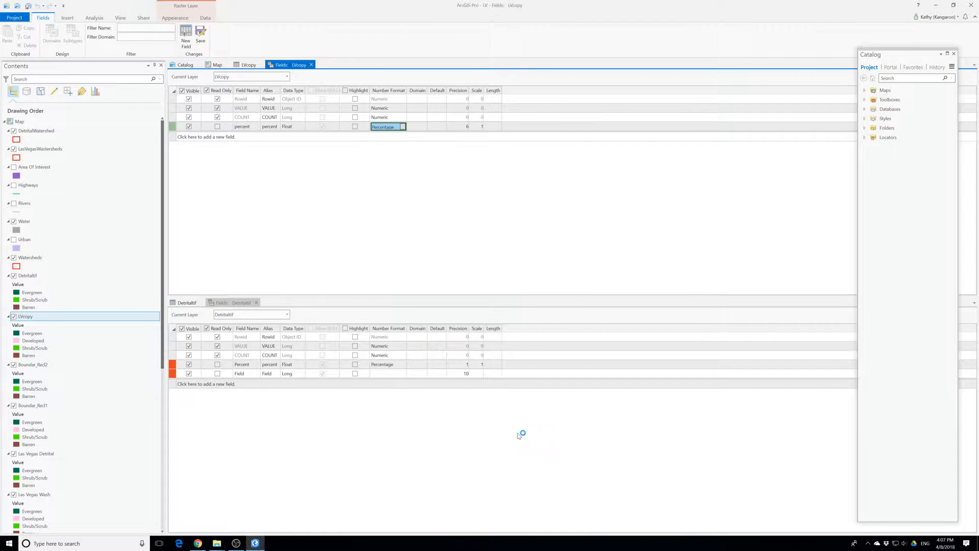
left_click(201, 33)
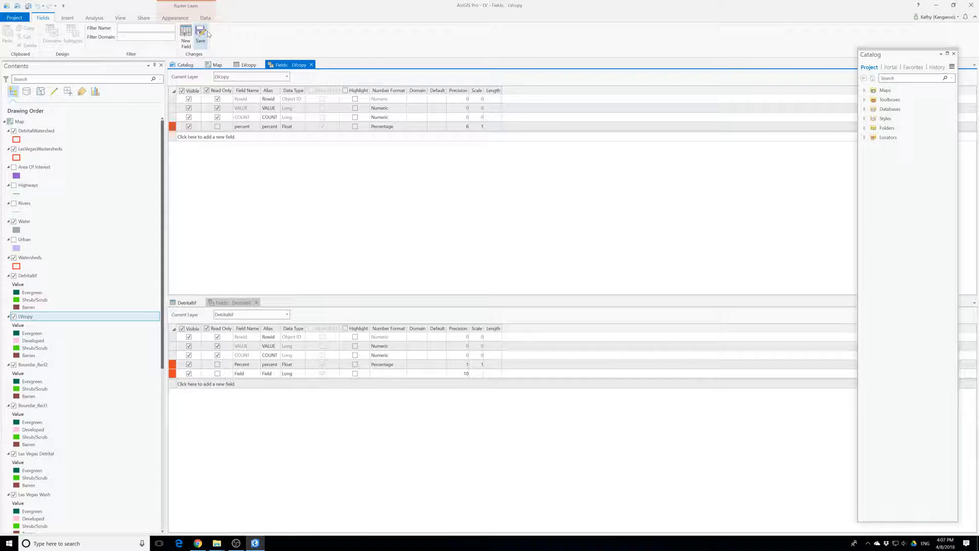
left_click(202, 34)
left_click(201, 38)
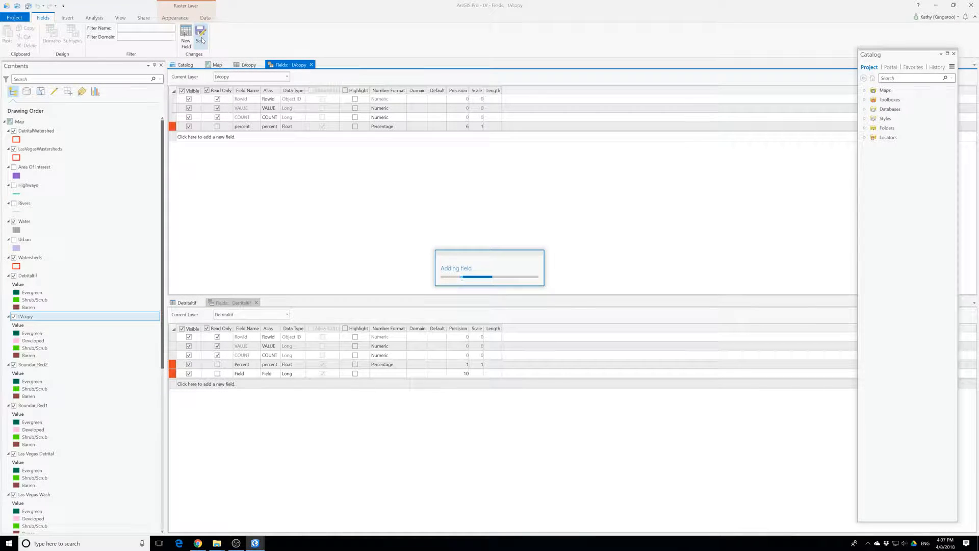
Step: Add an extra default Long field to both Detritaltif and LVcopy, and try to save the LVcopy field edits
left_click(203, 385)
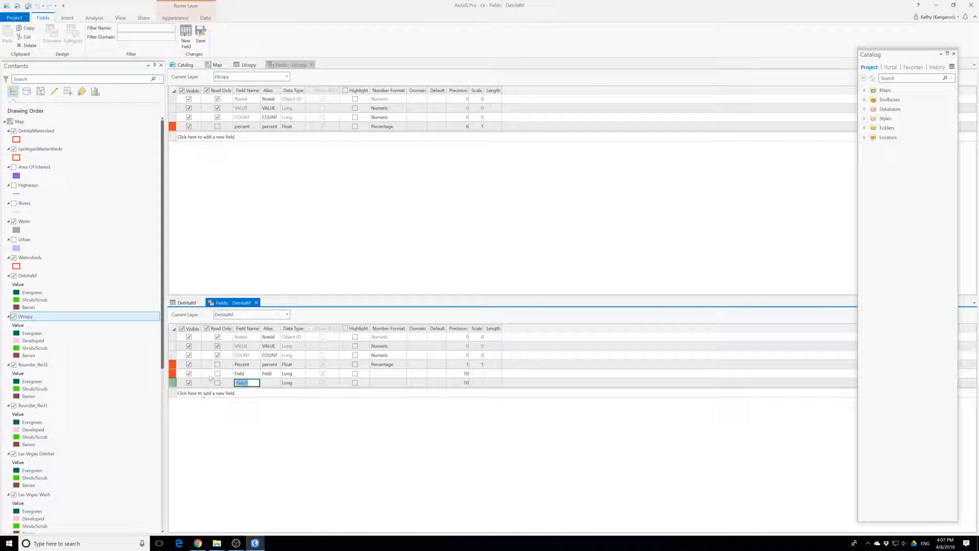
left_click(201, 137)
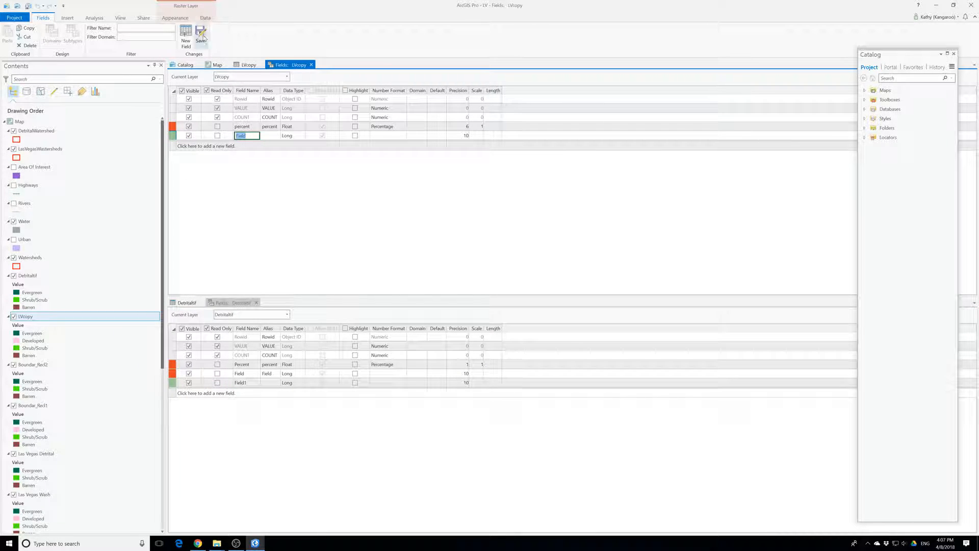
left_click(202, 38)
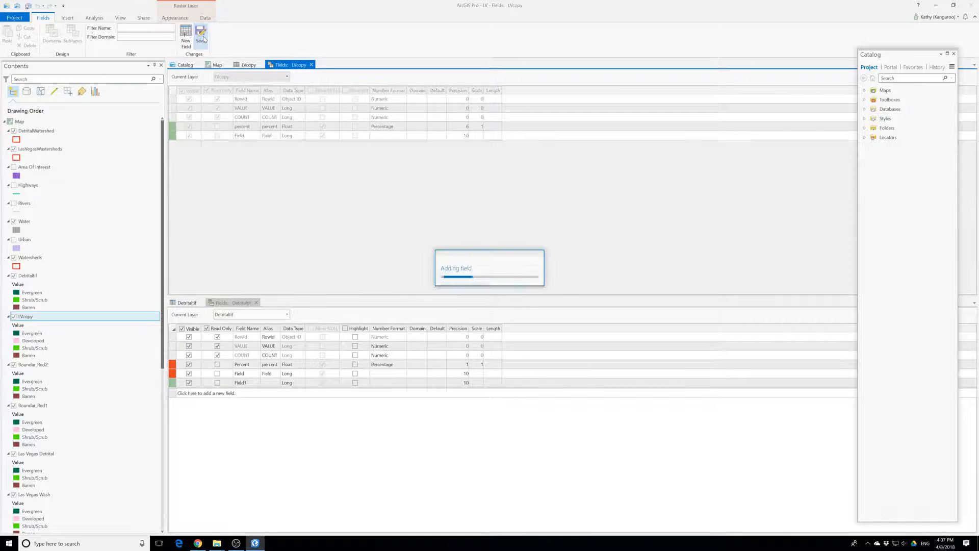
Step: Check the table and Fields views of LVcopy and Detritaltif, and retry saving the Detritaltif field edits
left_click(251, 66)
left_click(287, 65)
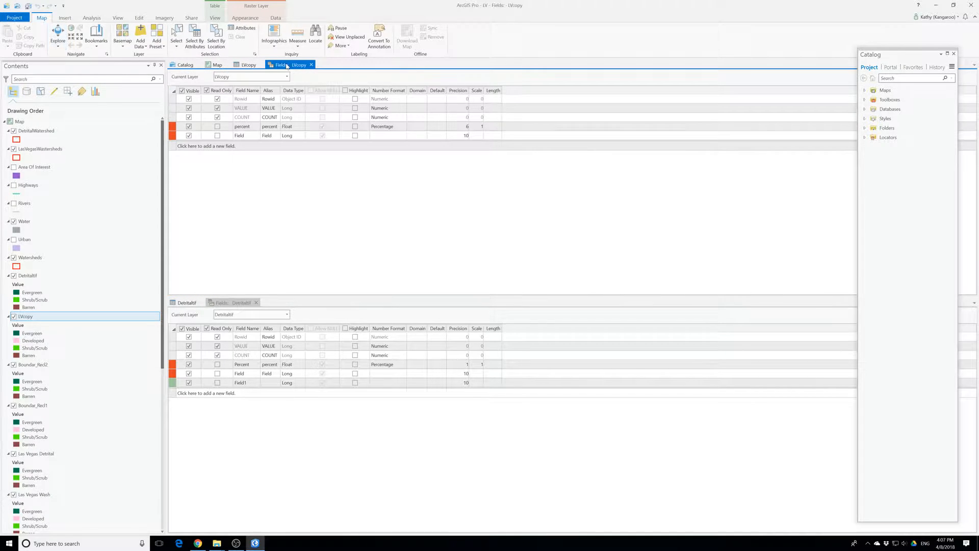
left_click(232, 302)
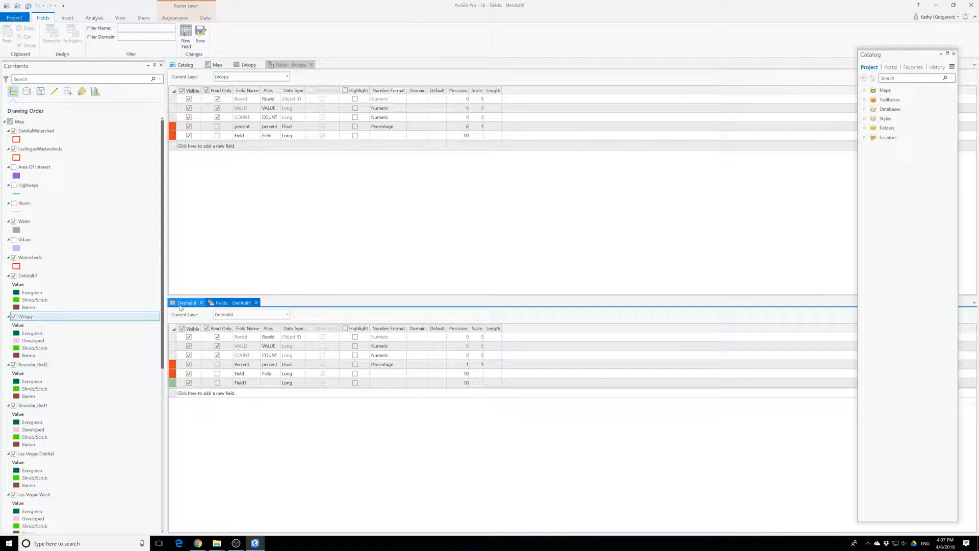
left_click(187, 302)
left_click(215, 302)
left_click(187, 303)
left_click(232, 302)
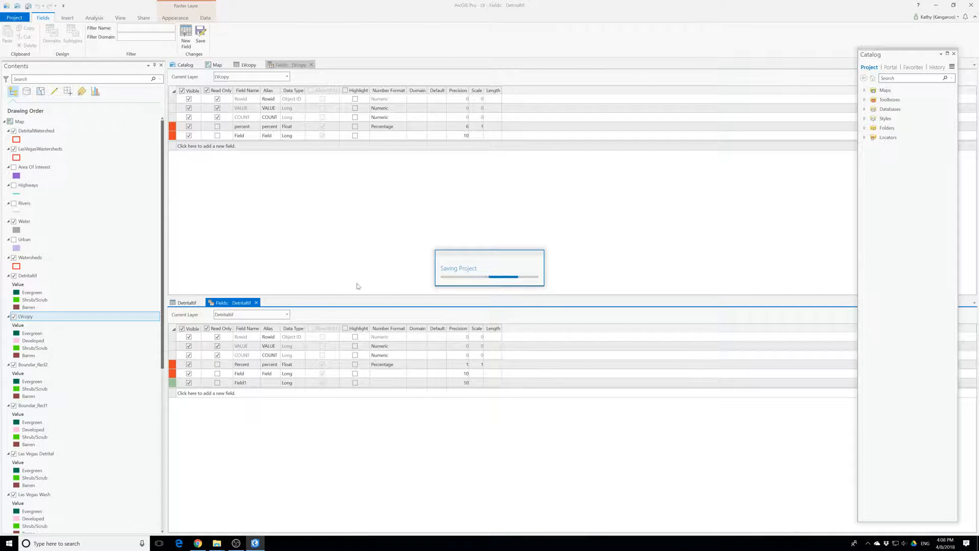
left_click(200, 34)
left_click(172, 383)
left_click(172, 373)
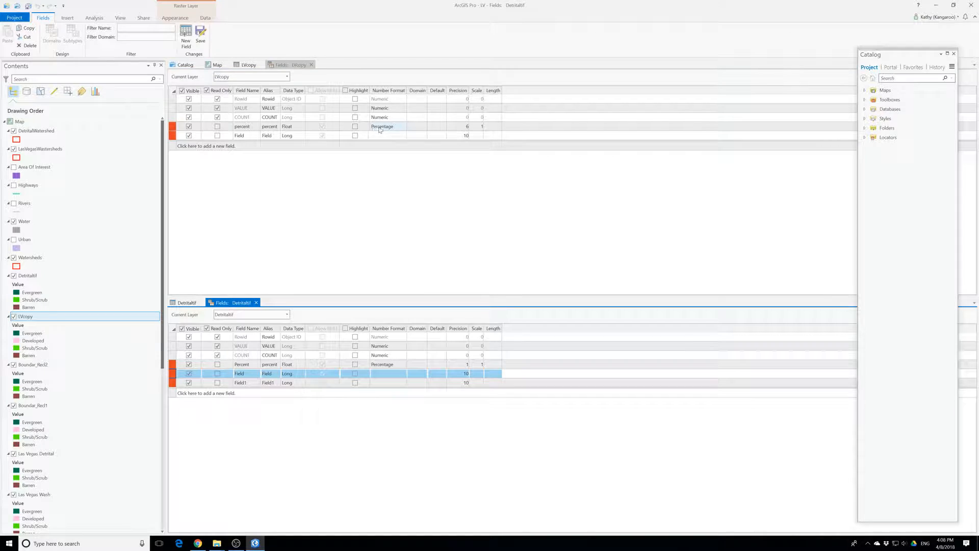
left_click(174, 126)
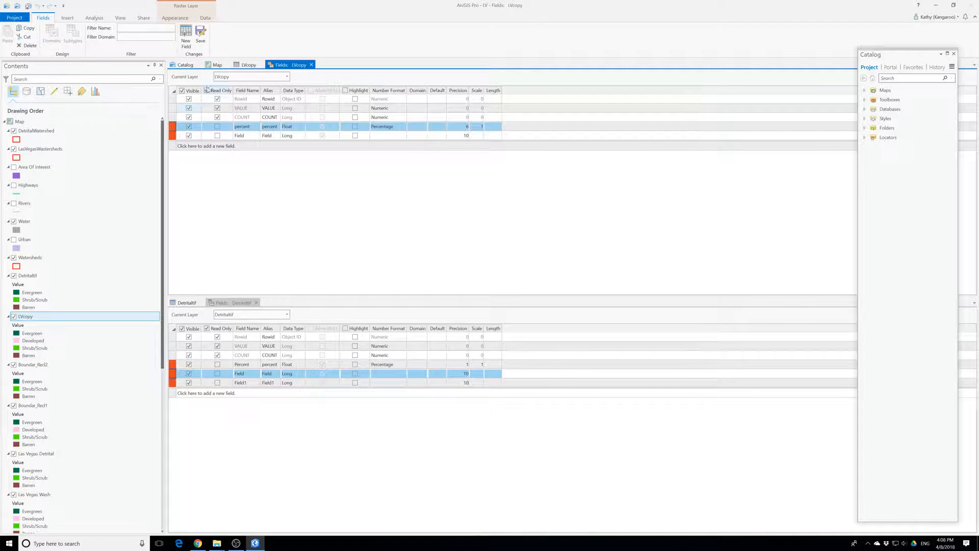
Step: Close the attribute tables and Fields views of LVcopy and Detritaltif, discarding the unsaved field edits
left_click(261, 65)
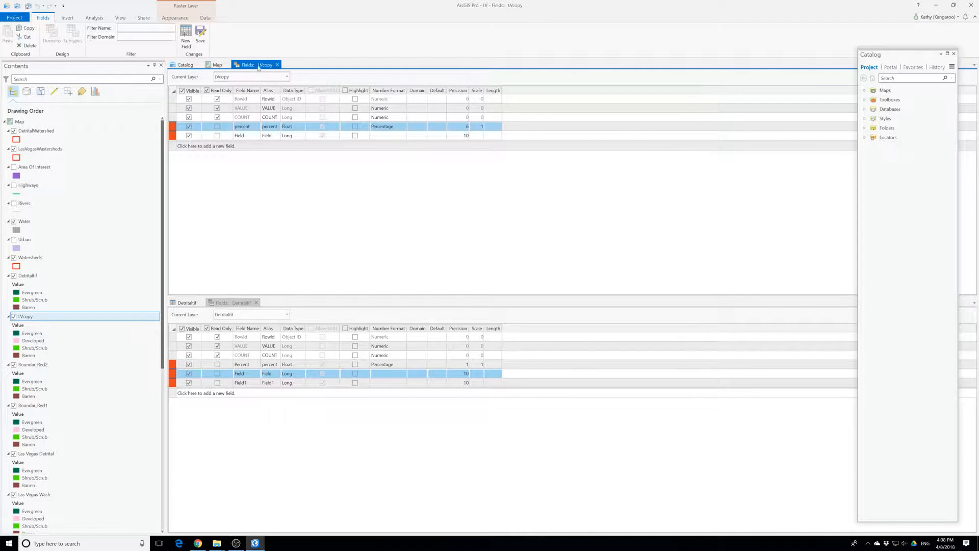
left_click(186, 302)
left_click(201, 303)
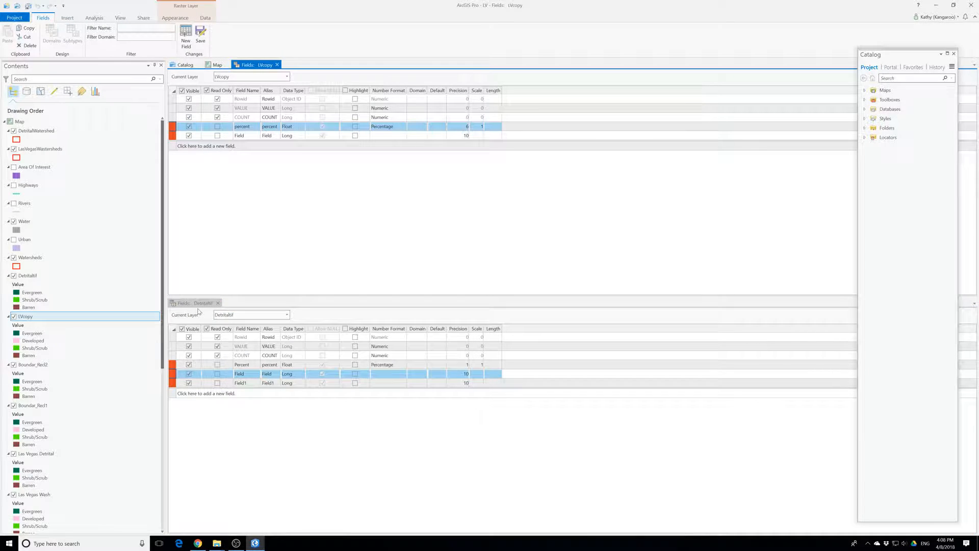
mouse_move(173, 378)
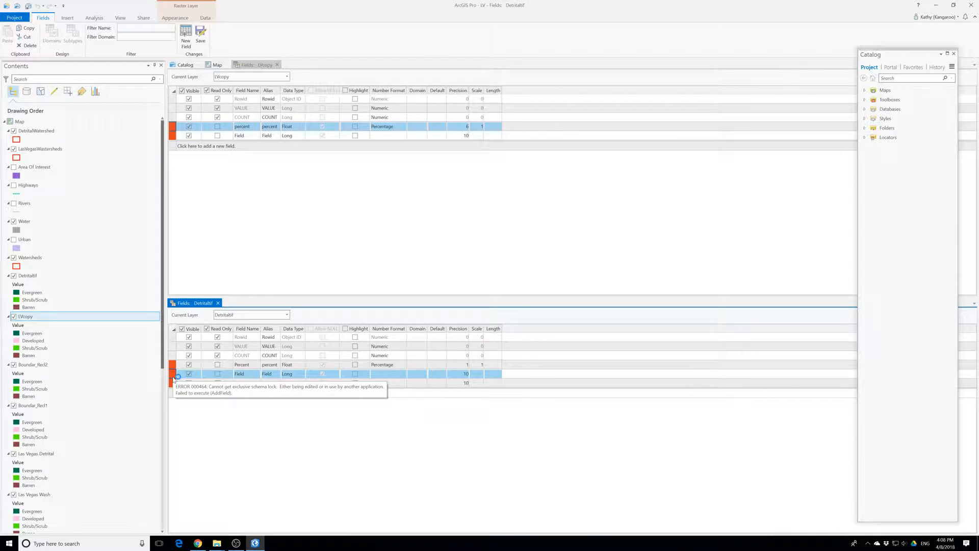
left_click(218, 302)
left_click(277, 64)
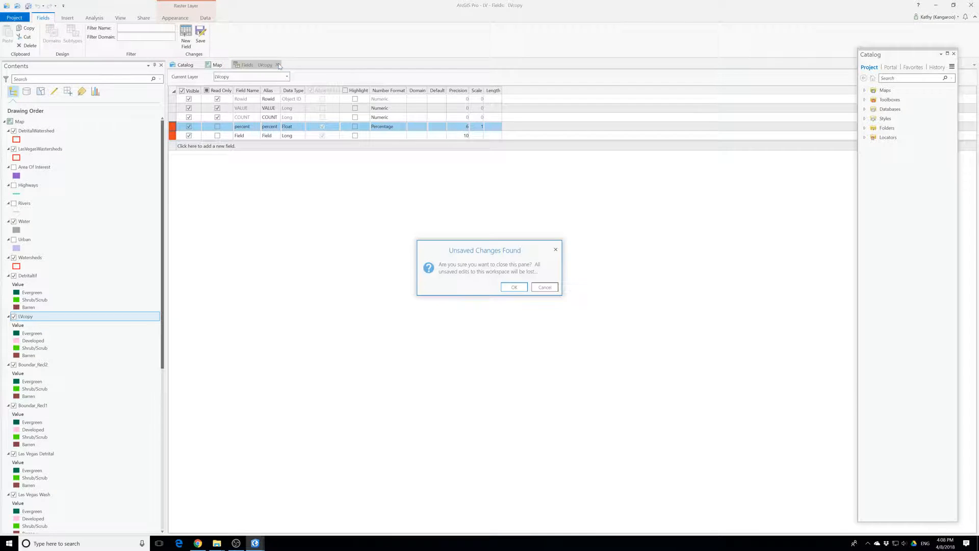
left_click(513, 287)
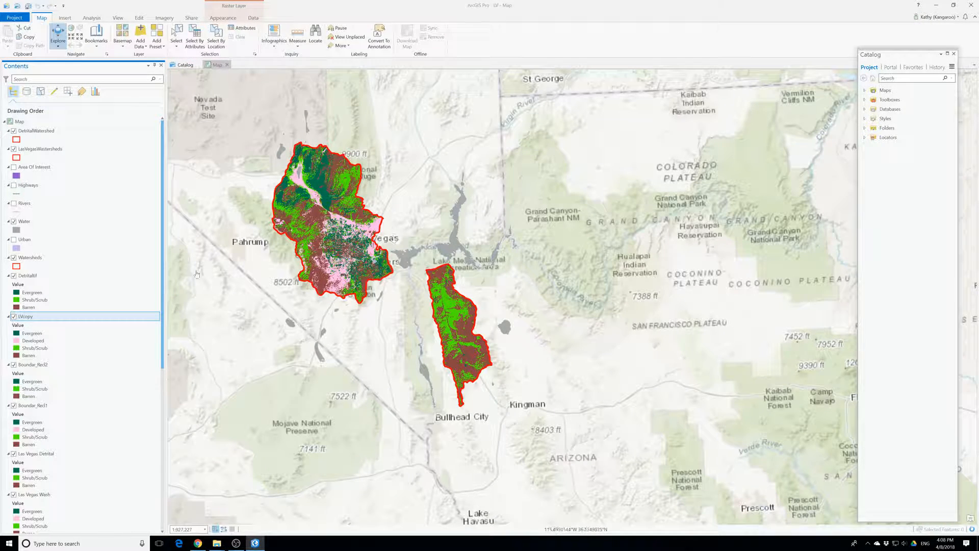
Step: Start exporting the LVcopy raster and set the export's pixel type to 8 Bit Signed
right_click(35, 318)
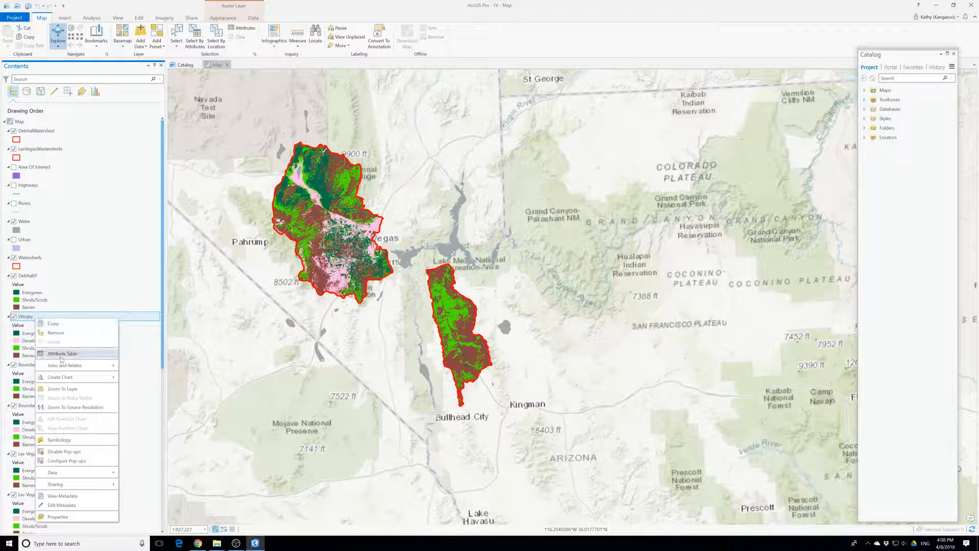
mouse_move(91, 477)
left_click(135, 475)
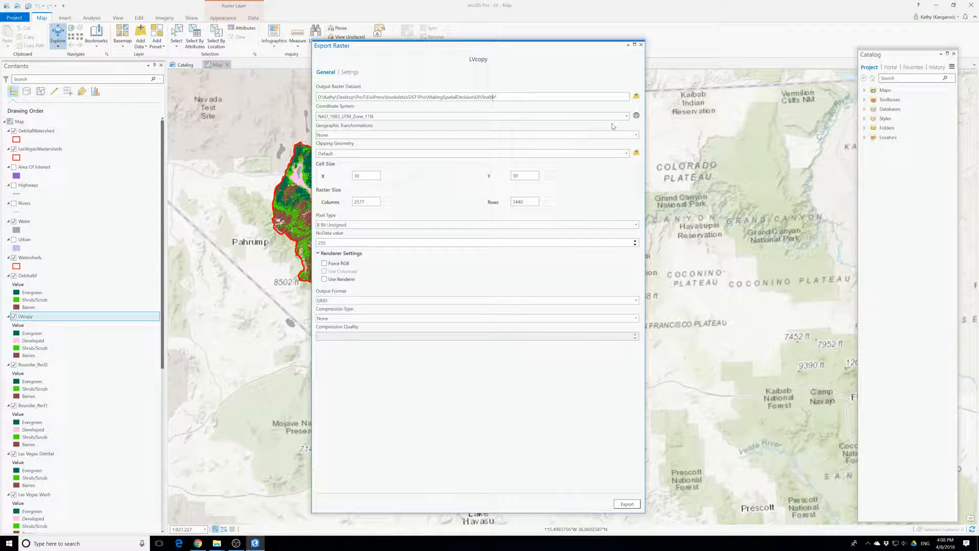
type("gas")
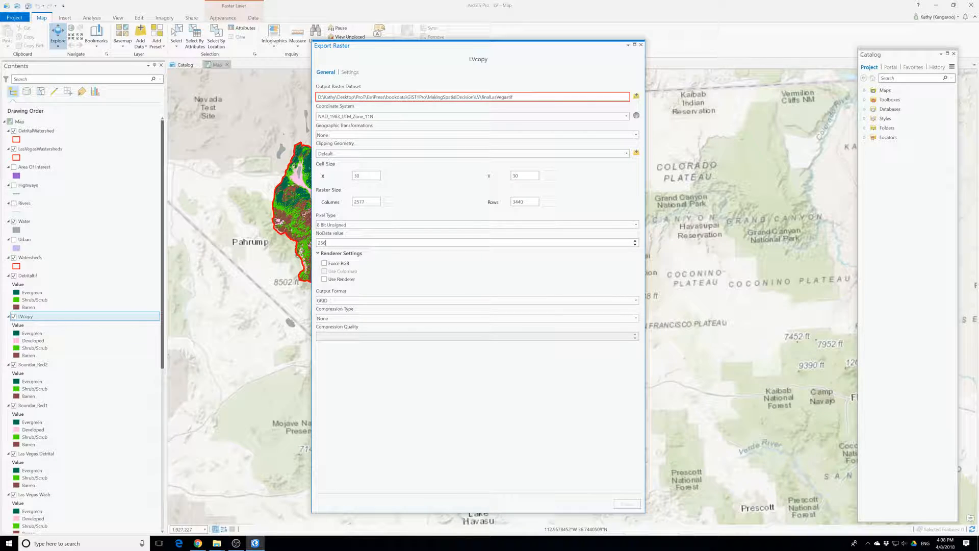
left_click(380, 226)
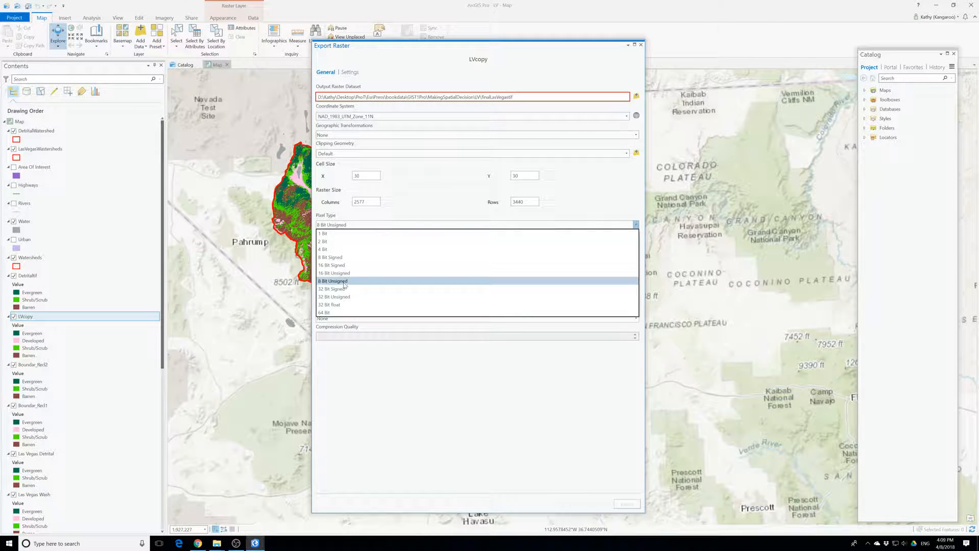
left_click(339, 282)
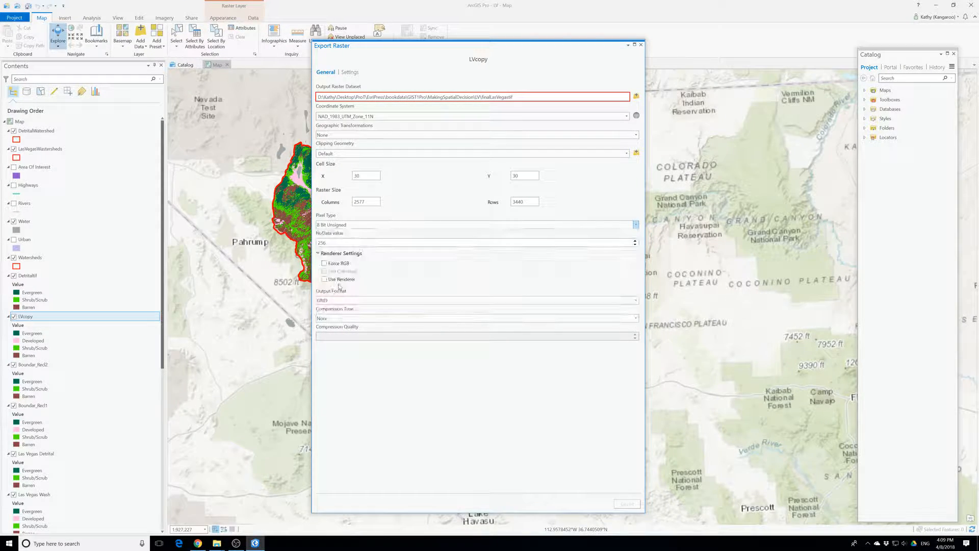
left_click(352, 224)
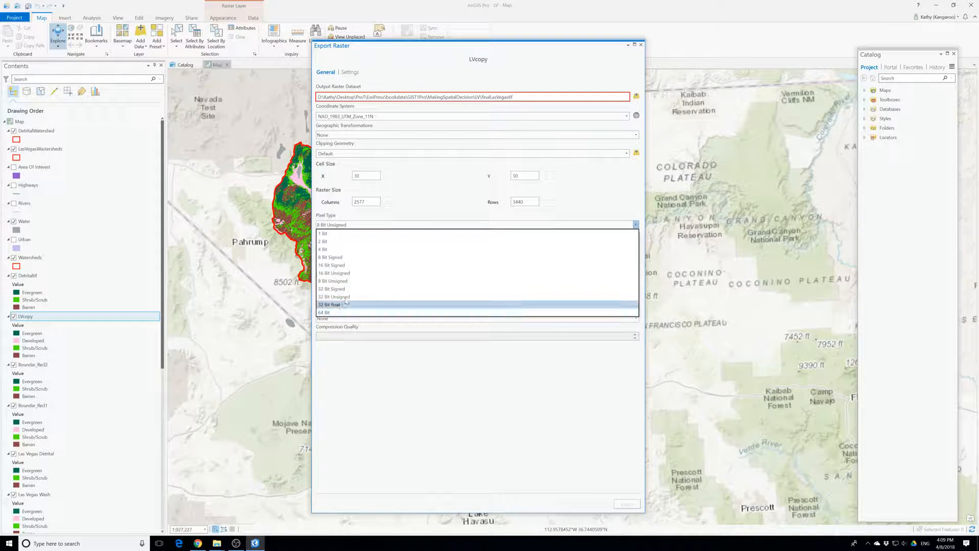
left_click(347, 259)
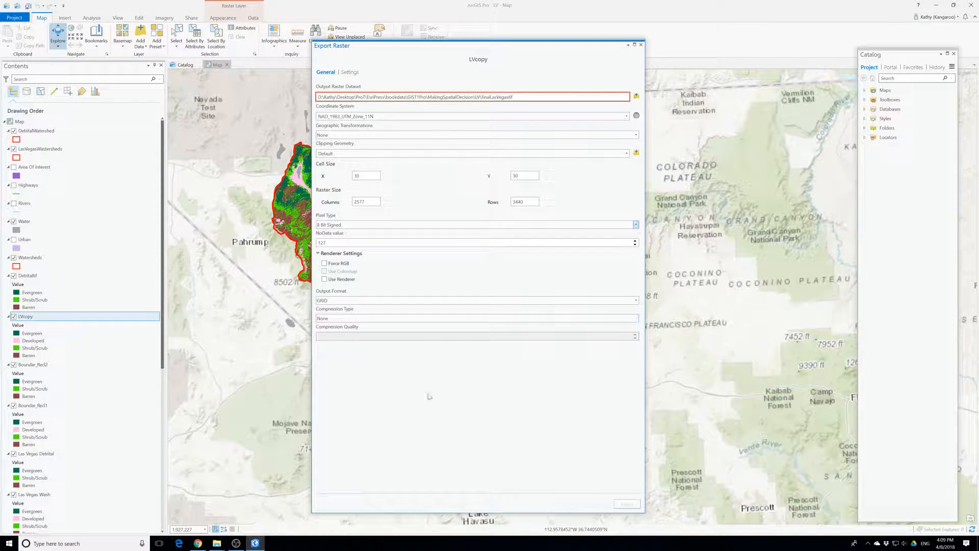
Step: Name the LVcopy output f1 in the LV folder and export it in GRID format with no compression
left_click(357, 300)
left_click(335, 357)
left_click(636, 318)
left_click(403, 334)
left_click(635, 318)
left_click(344, 327)
left_click_drag(513, 97, 485, 96)
key("BackSpace")
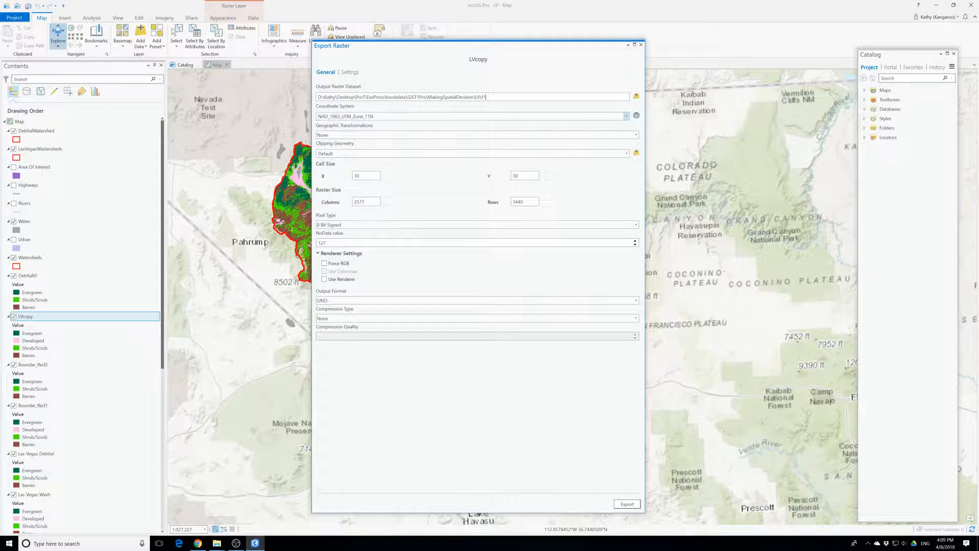
left_click(626, 504)
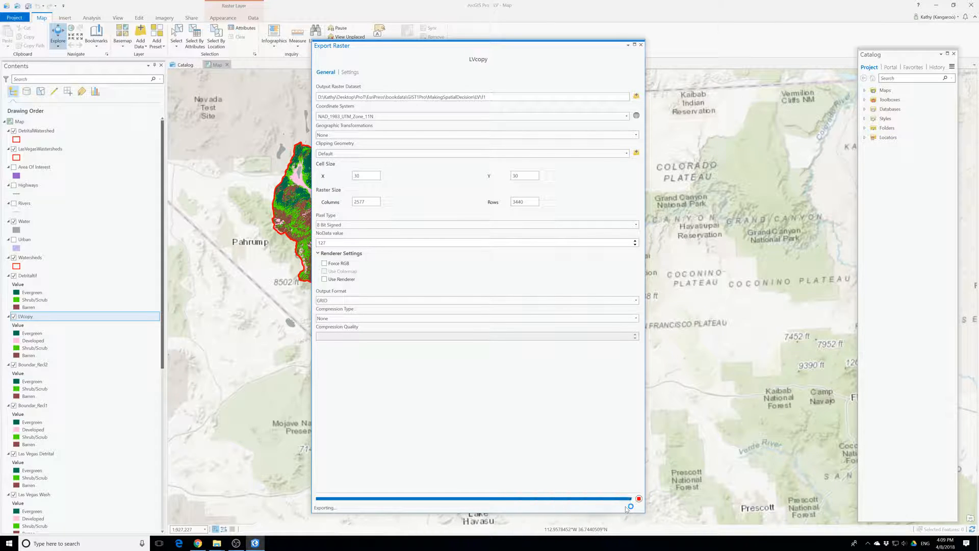
left_click(641, 45)
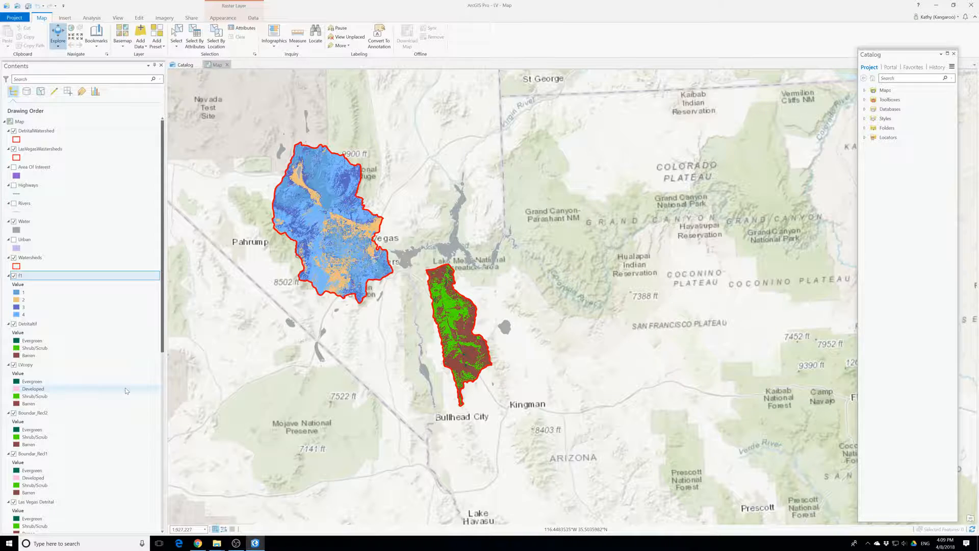
Step: Import the symbology of Las Vegas Wash.lyrx from the LV folder into the f1 layer
right_click(27, 276)
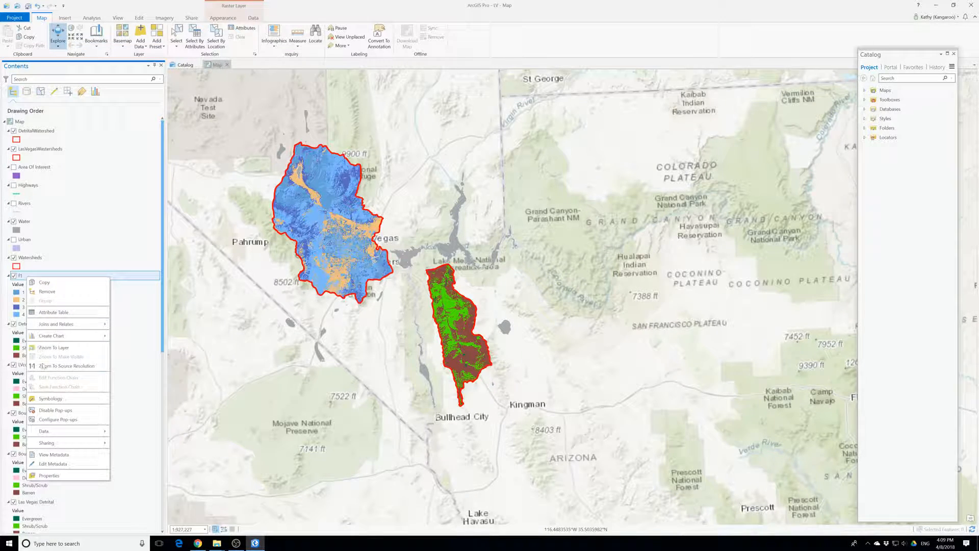
left_click(56, 401)
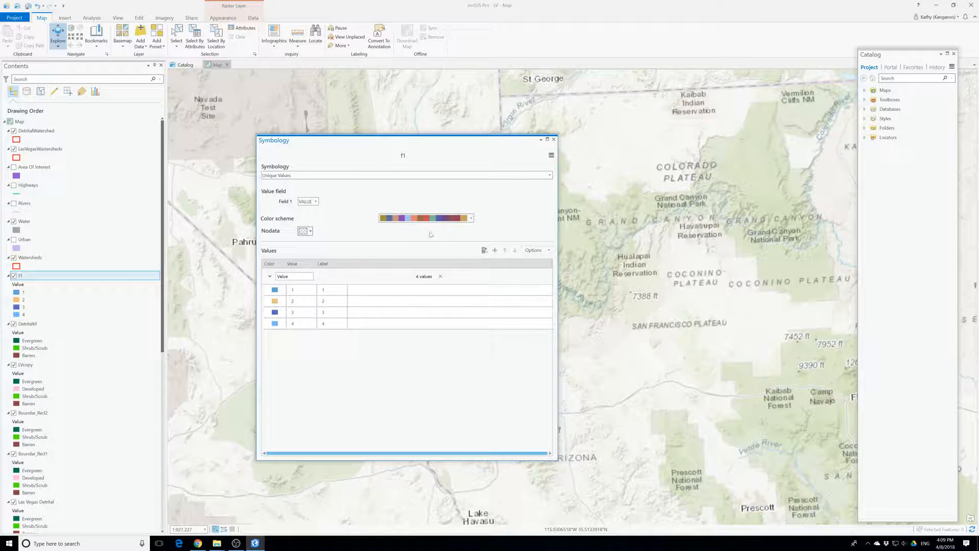
left_click(551, 156)
left_click(500, 164)
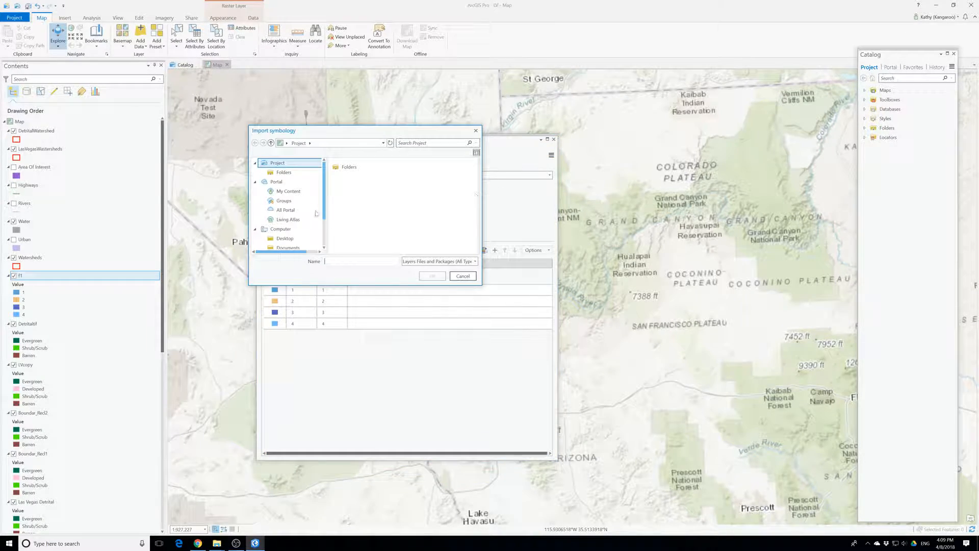
double_click(357, 168)
double_click(352, 170)
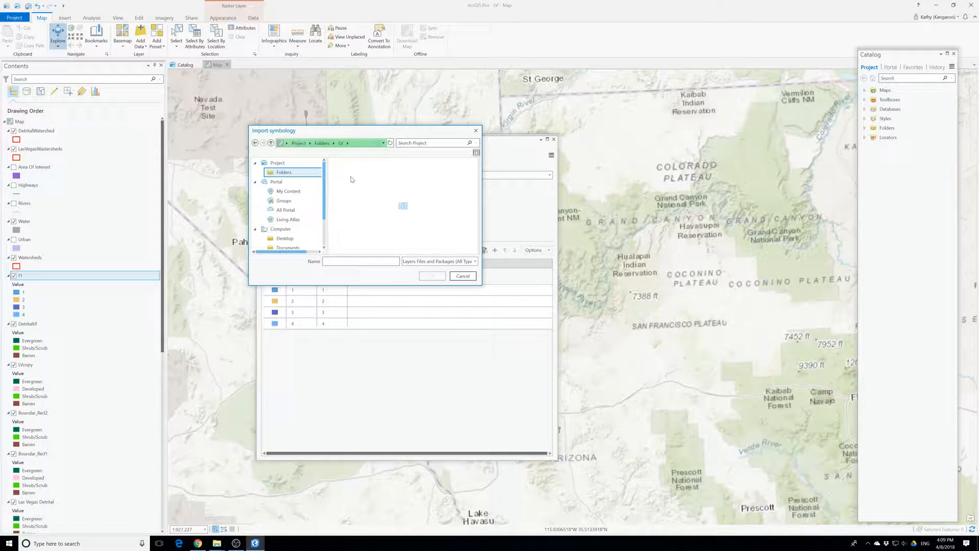
left_click(354, 187)
left_click(360, 197)
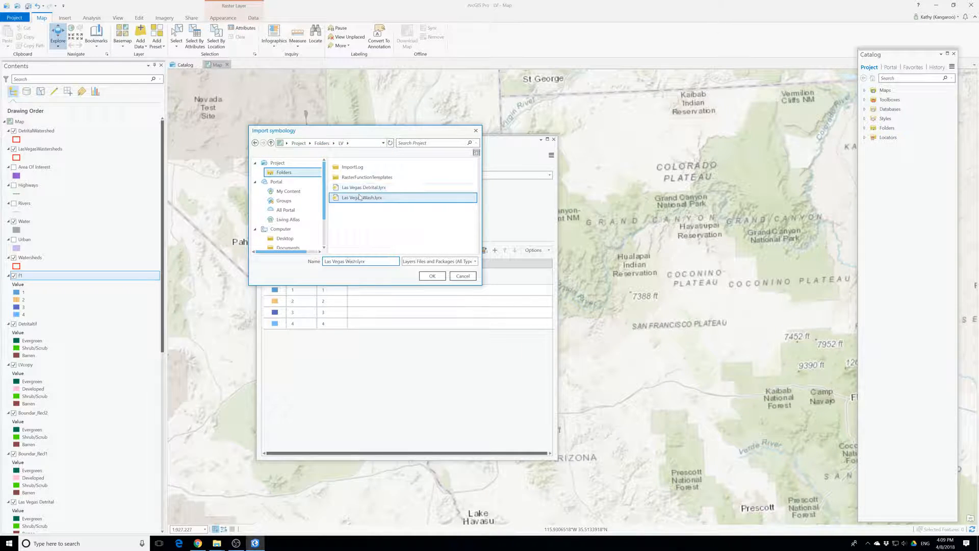
left_click(432, 276)
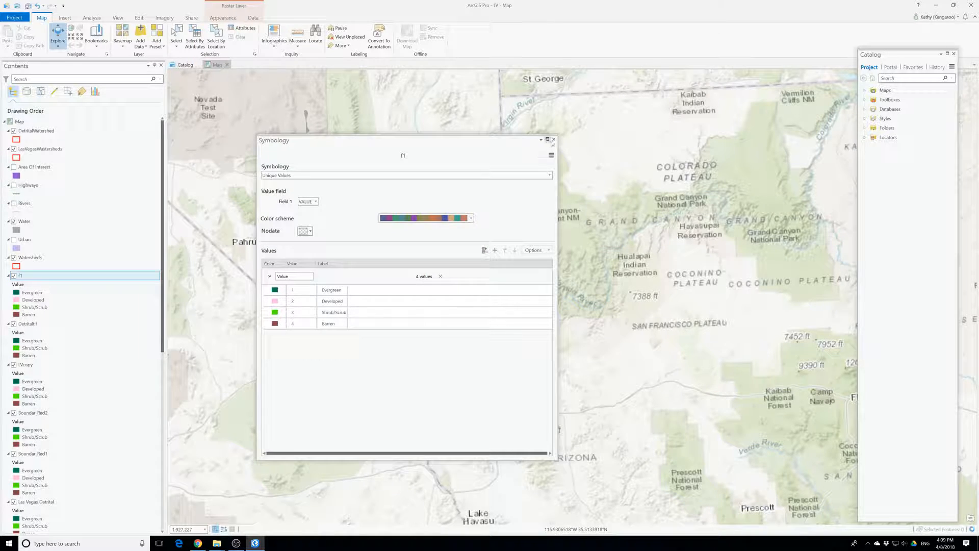
left_click(553, 139)
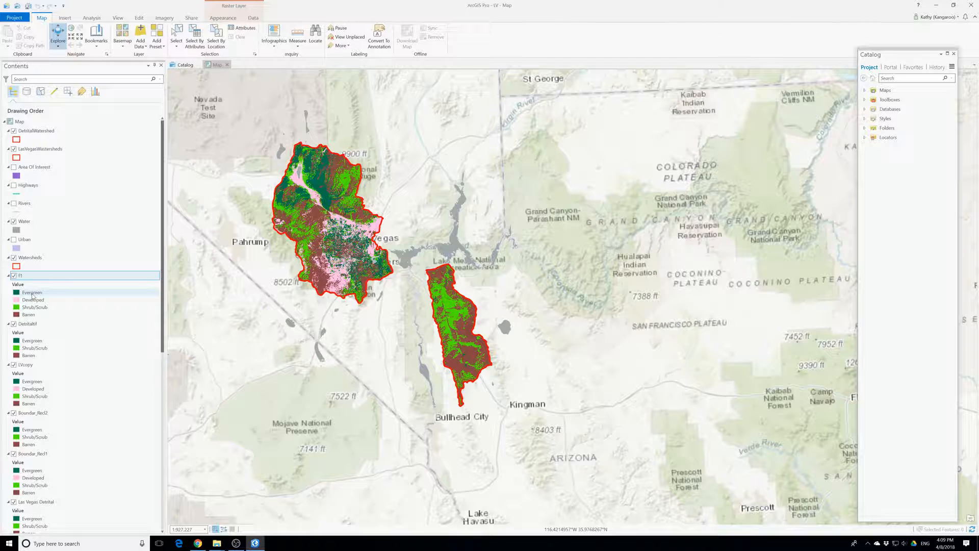
Step: Start exporting the Detritaltif raster and name its output f2 in the LV folder
right_click(31, 324)
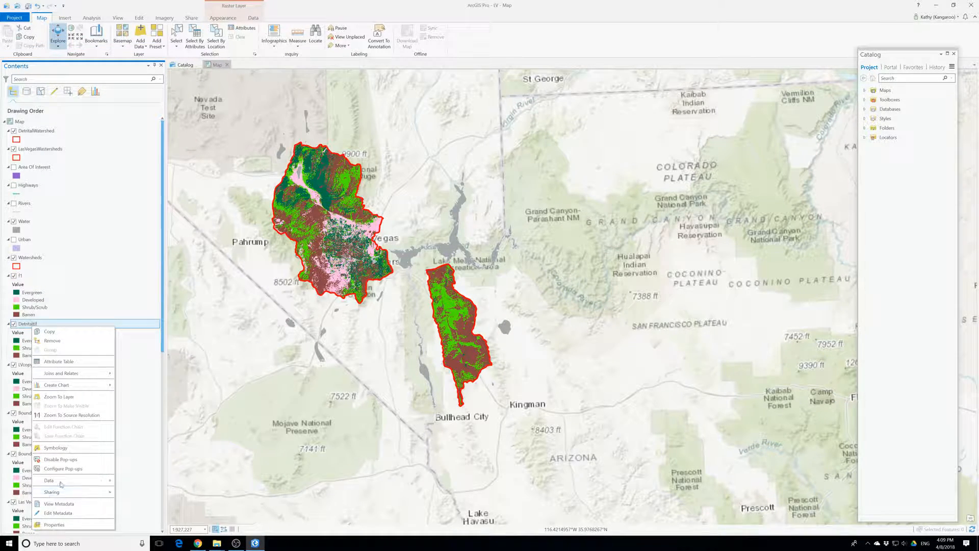
mouse_move(61, 483)
left_click(142, 482)
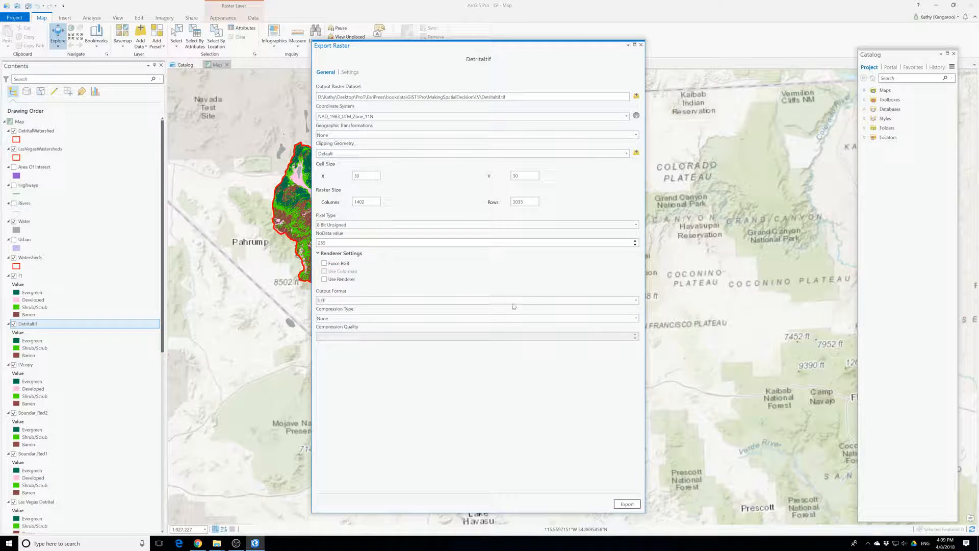
left_click_drag(501, 97, 486, 97)
key("BackSpace")
type("final2")
key("BackSpace")
key("BackSpace")
key("BackSpace")
key("BackSpace")
Step: Set the Detritaltif export's pixel type to 8 Bit Signed and export the raster as a GRID
left_click(385, 227)
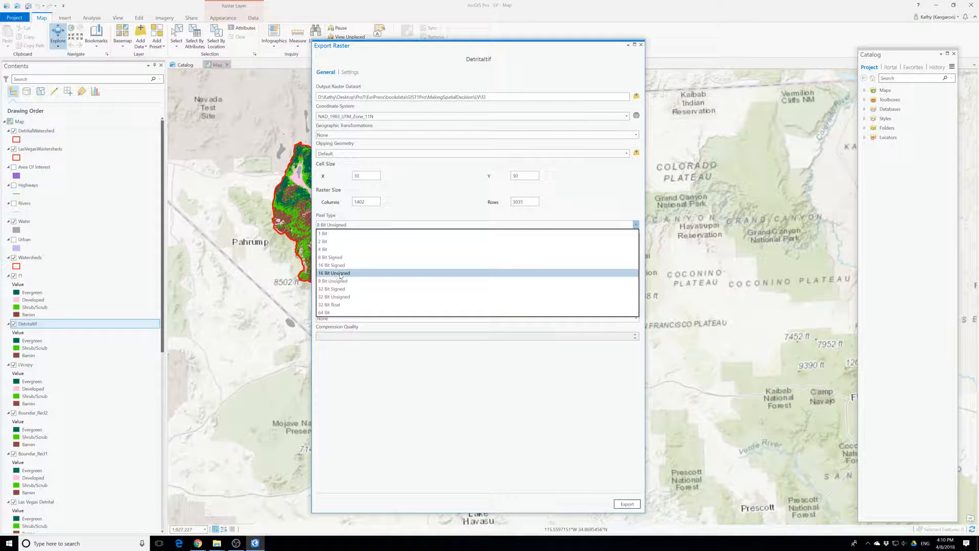
left_click(342, 257)
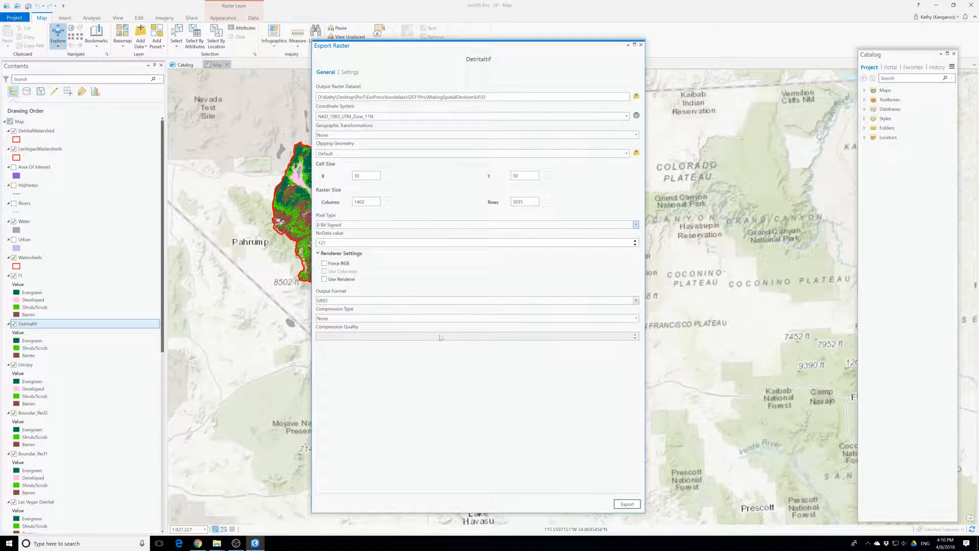
left_click(627, 504)
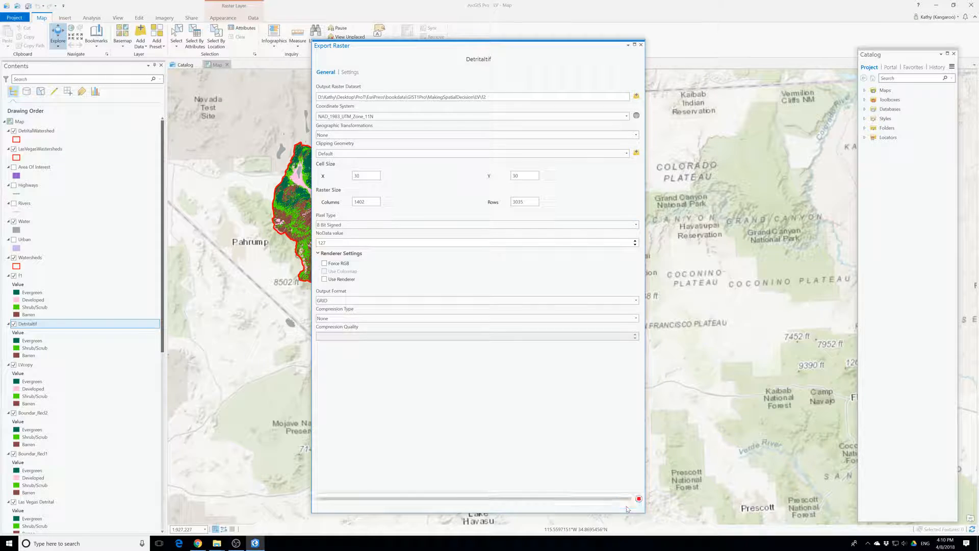
left_click(641, 45)
Step: Import the symbology of Las Vegas Detrital.lyrx from the LV folder into the f2 layer
right_click(37, 276)
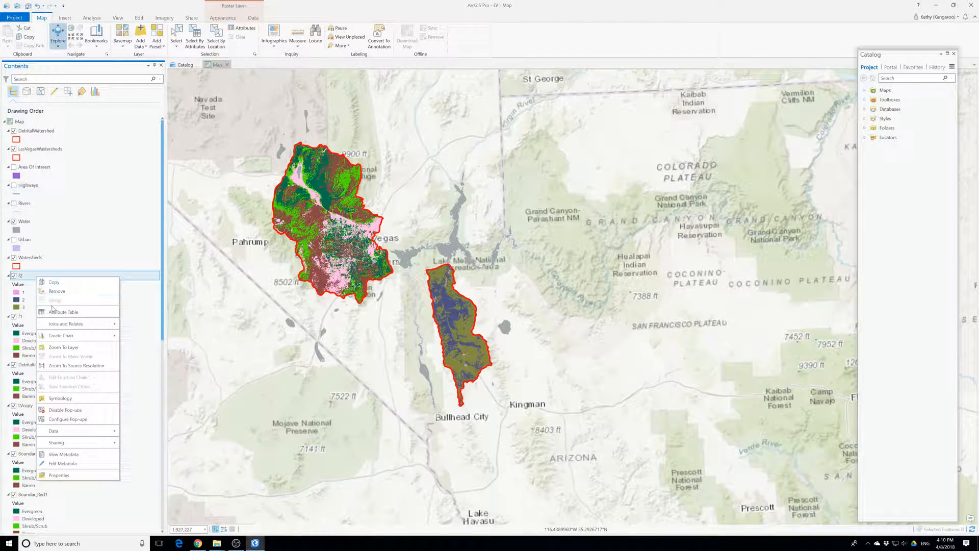
left_click(68, 398)
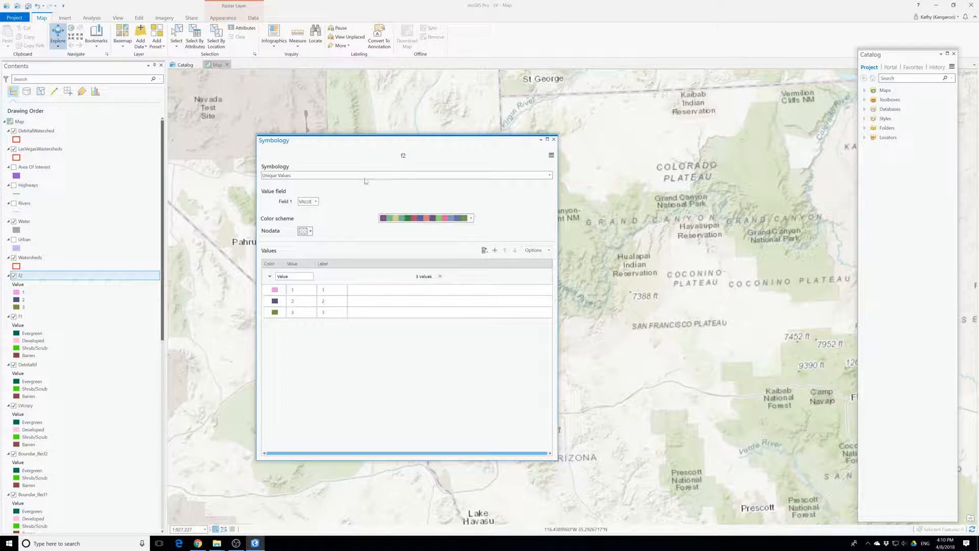
left_click(551, 155)
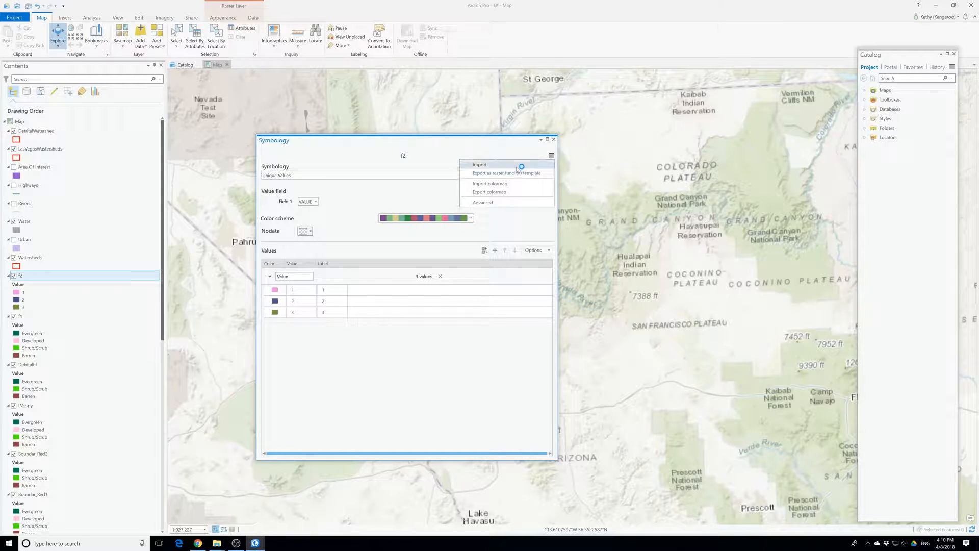
left_click(518, 169)
double_click(350, 168)
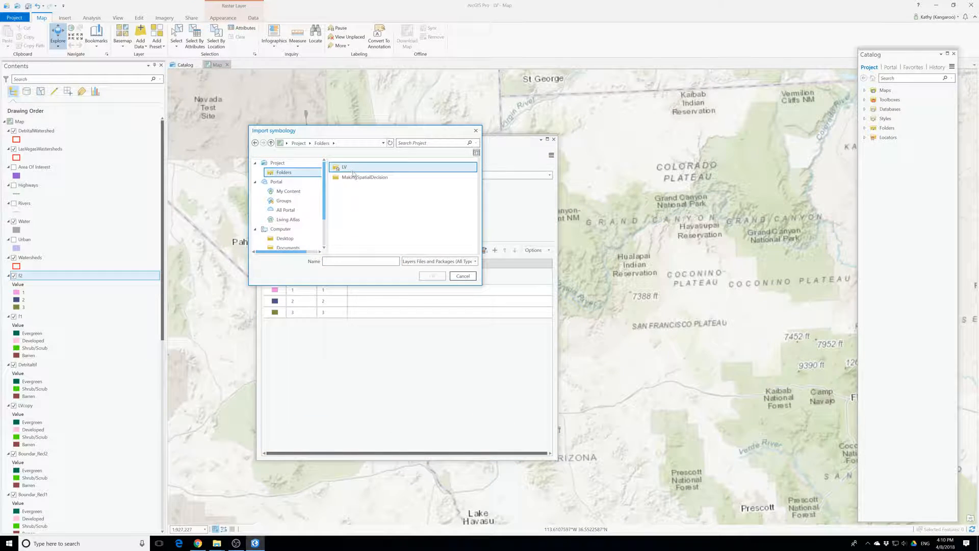
double_click(359, 171)
left_click(363, 187)
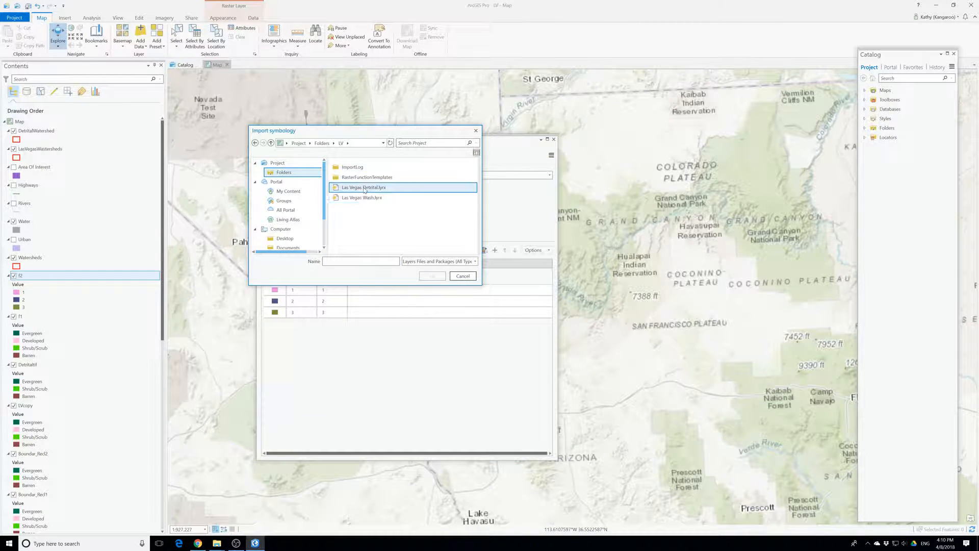
left_click(432, 276)
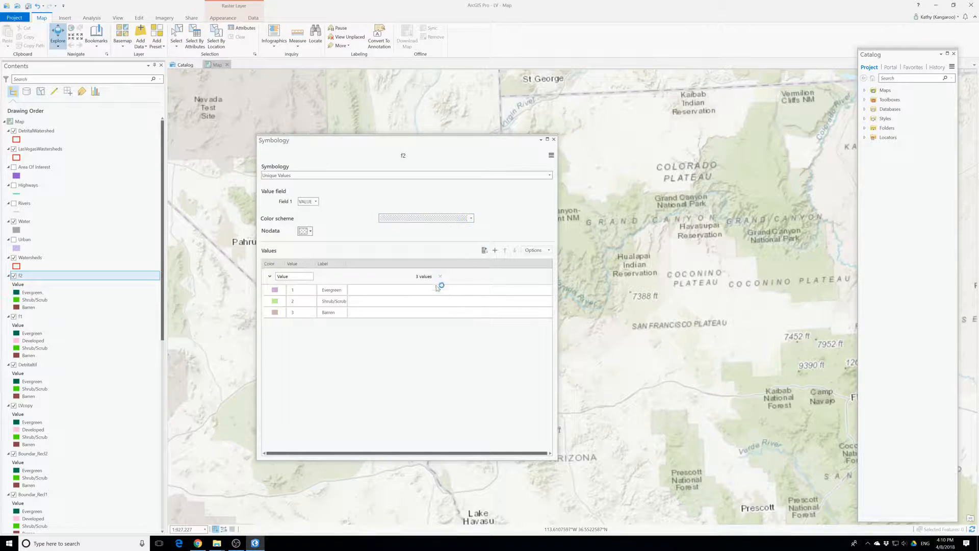
left_click(553, 139)
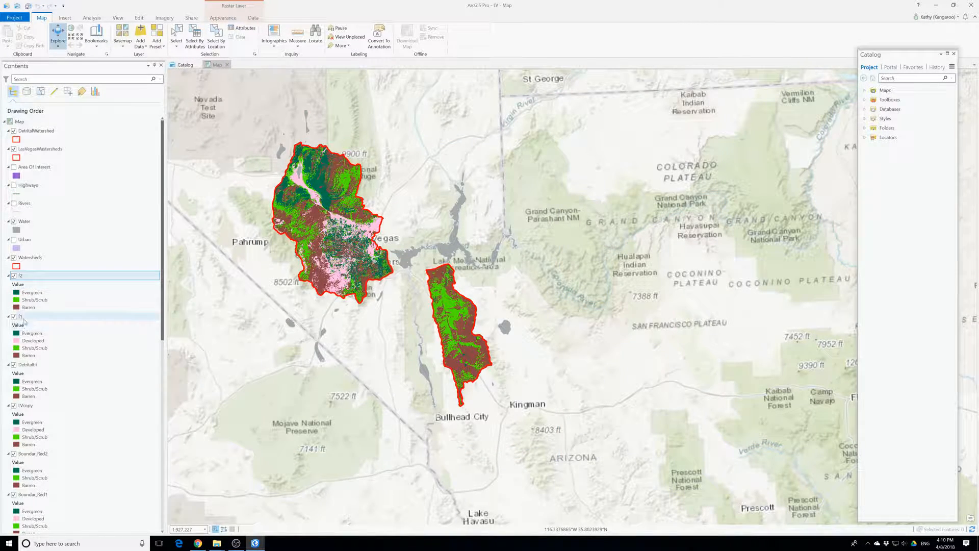
Step: Open the f1 attribute table's field design and add a field named percent with the Float data type
right_click(23, 320)
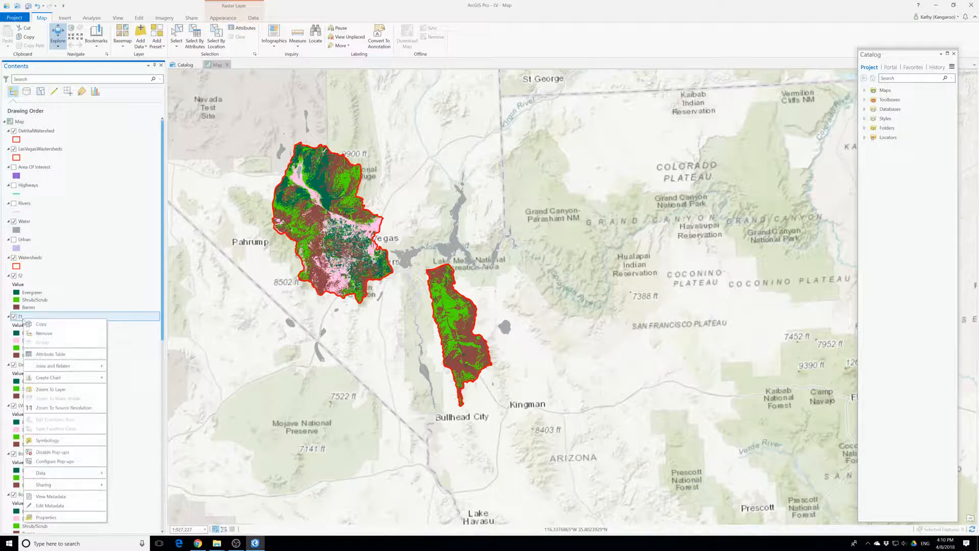
left_click(51, 353)
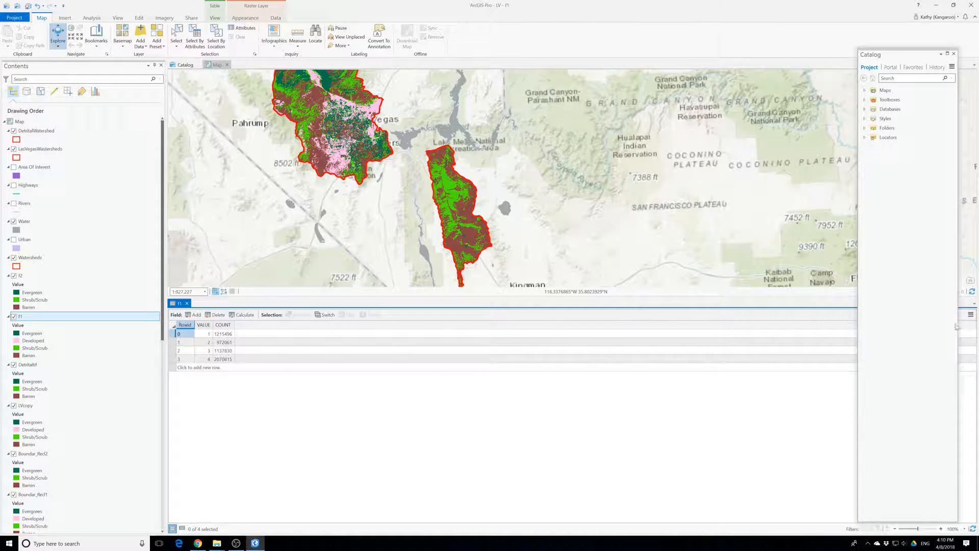
left_click(970, 315)
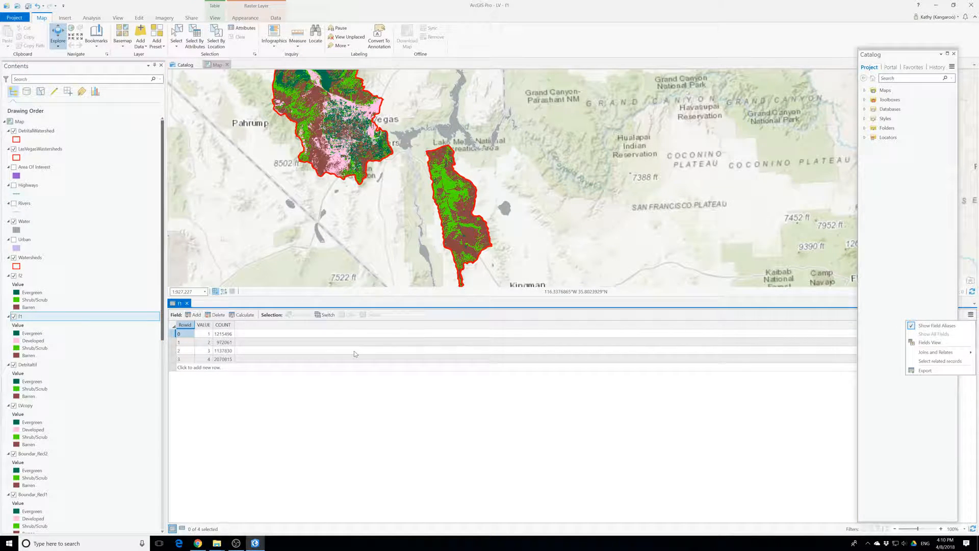
left_click(930, 342)
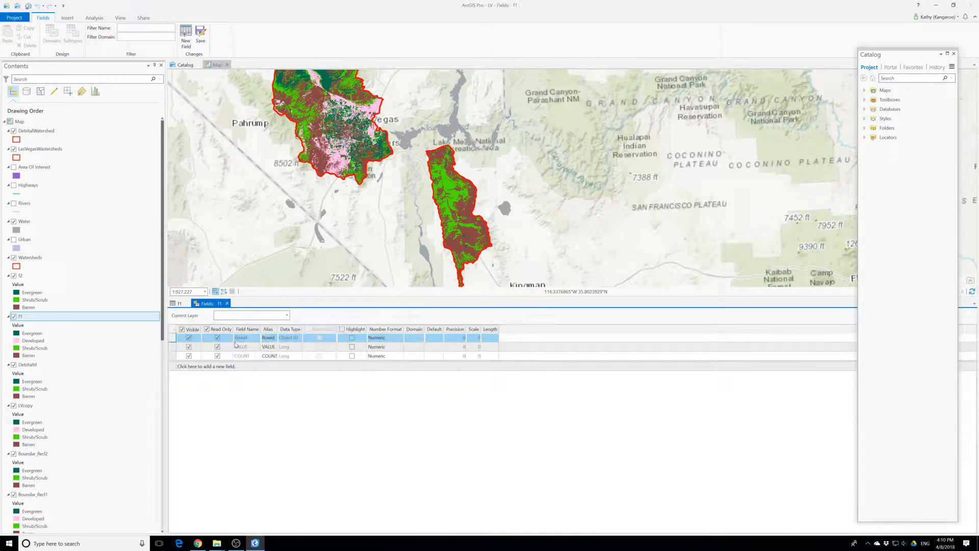
left_click(242, 366)
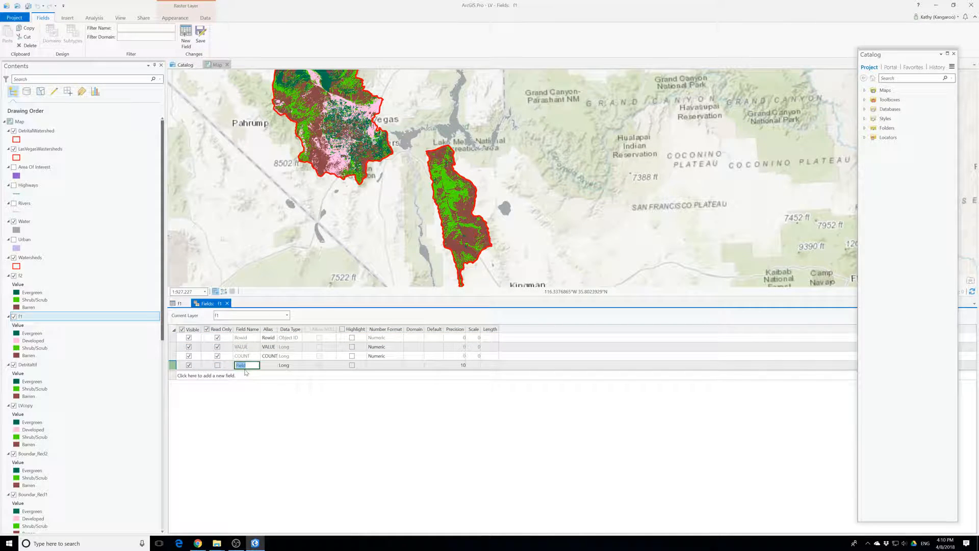
type("percent")
key("Tab")
key("Tab")
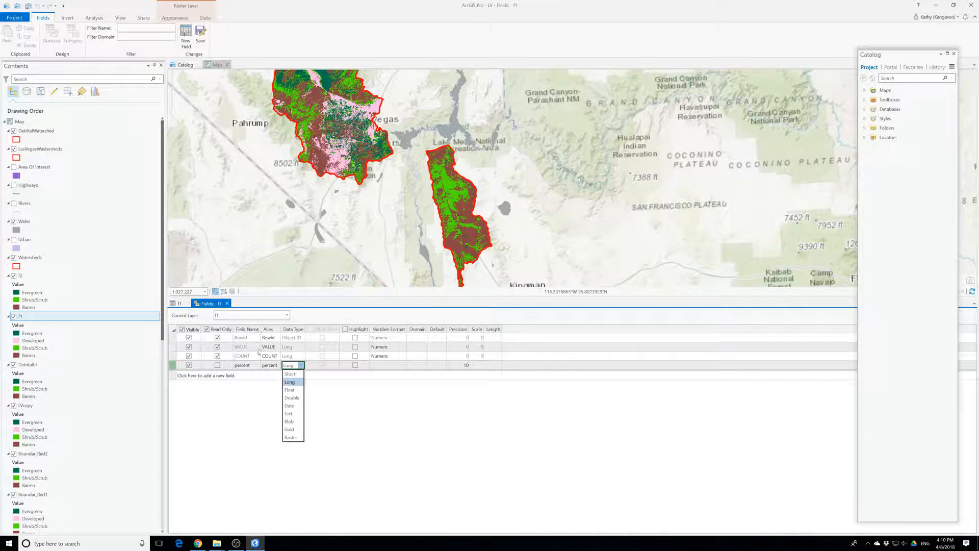
left_click(289, 390)
Step: Set the f1 percent field's number format to Percentage and save the field changes
left_click(393, 365)
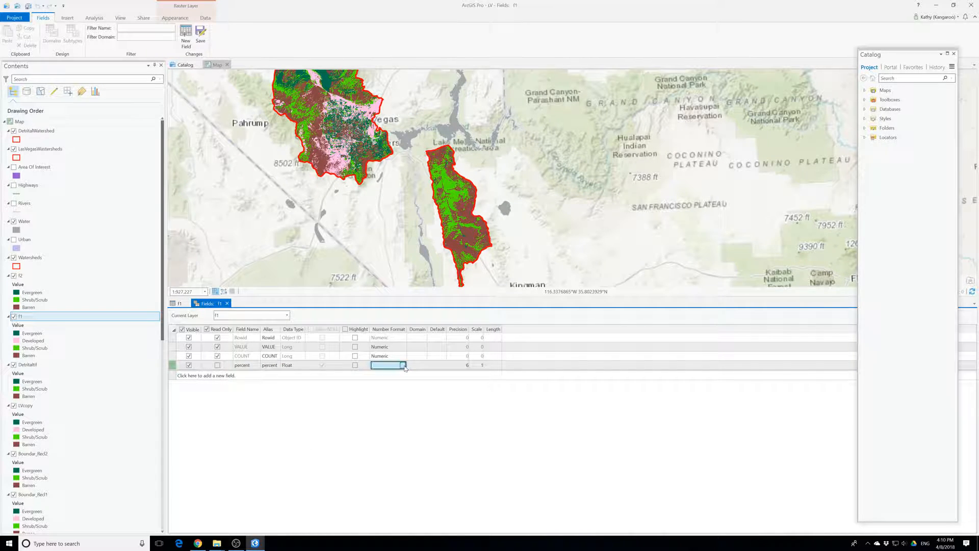
left_click(404, 366)
left_click(511, 256)
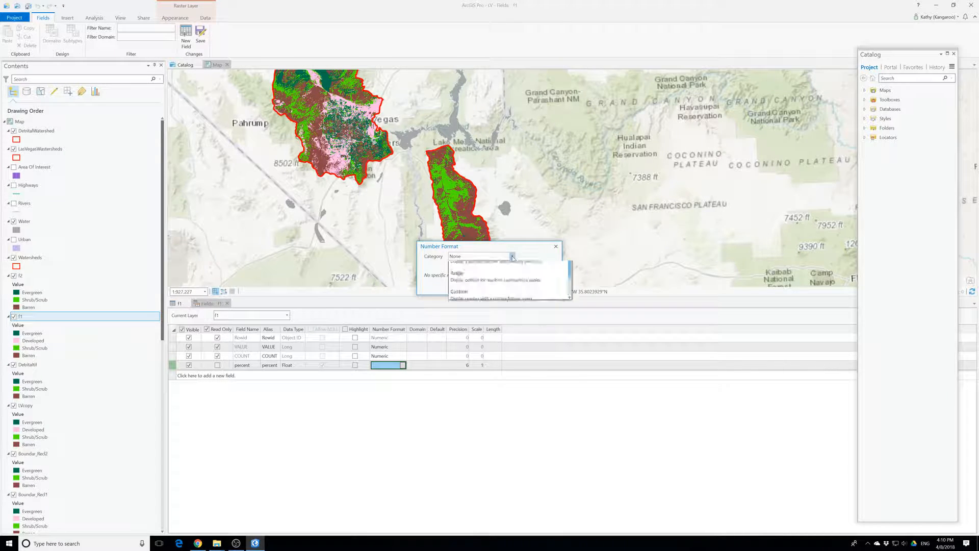
left_click(471, 306)
double_click(472, 313)
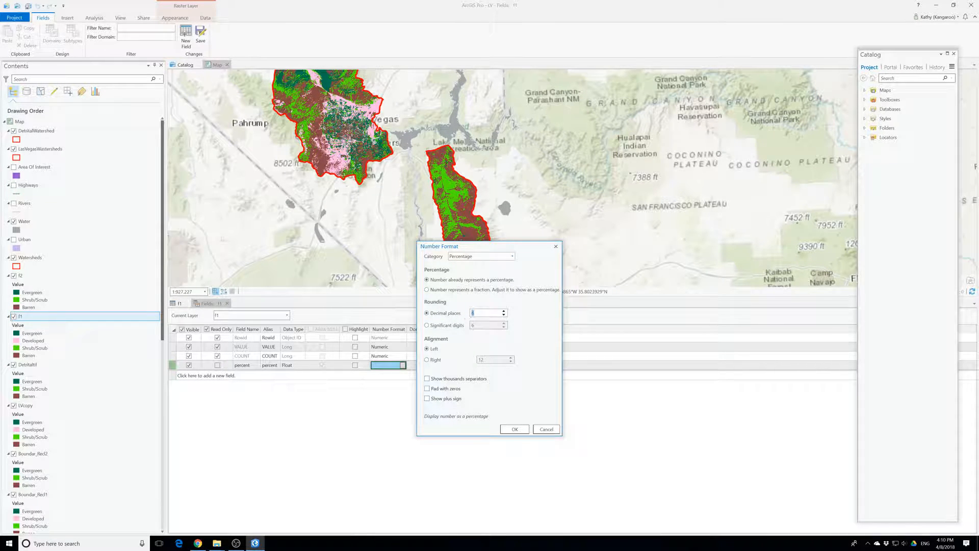
left_click(515, 429)
left_click(201, 34)
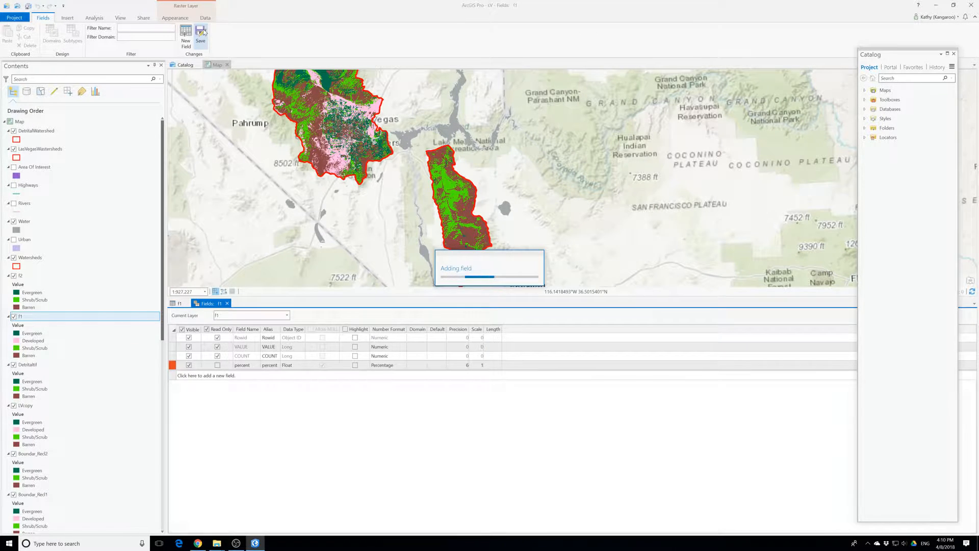
left_click(202, 32)
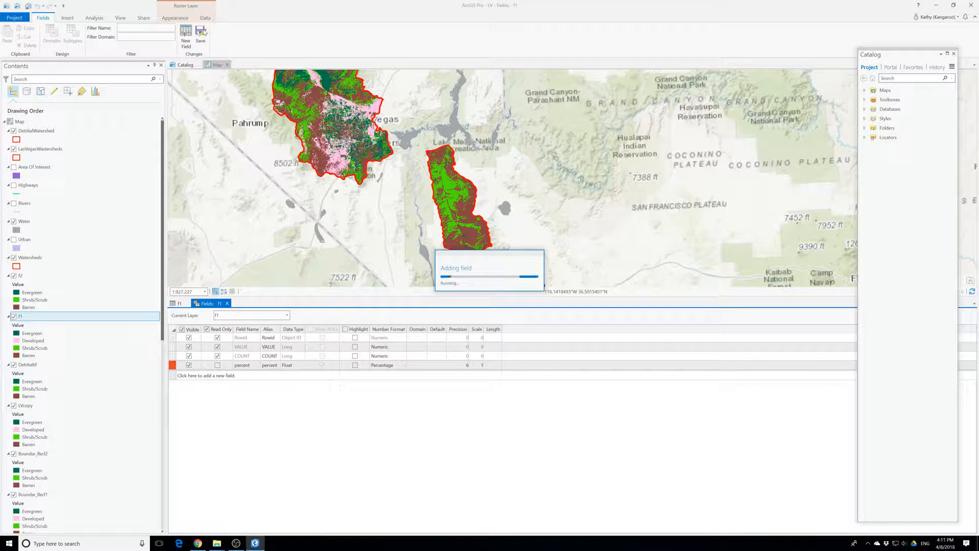
left_click(202, 31)
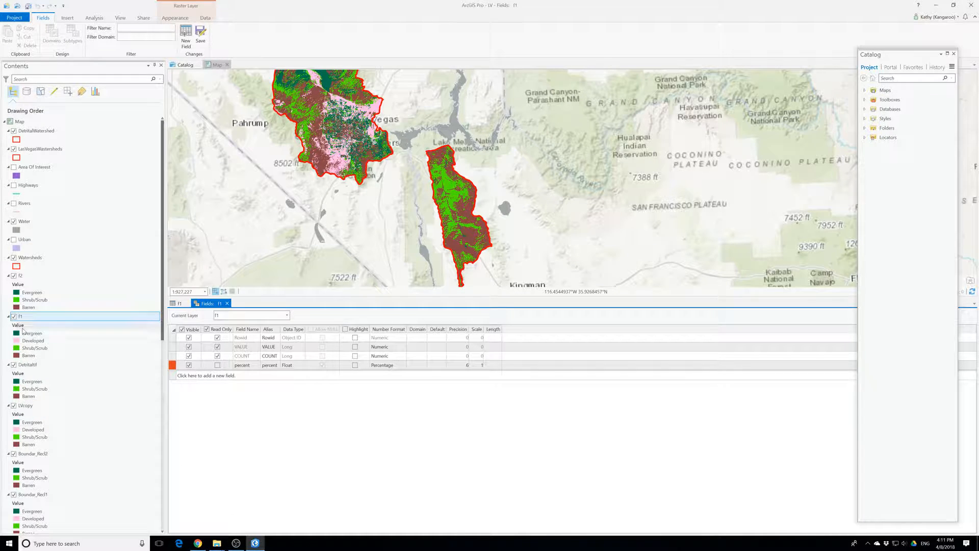
Step: Open the f2 attribute table and add a field named percent with the Float data type
left_click(23, 276)
right_click(23, 278)
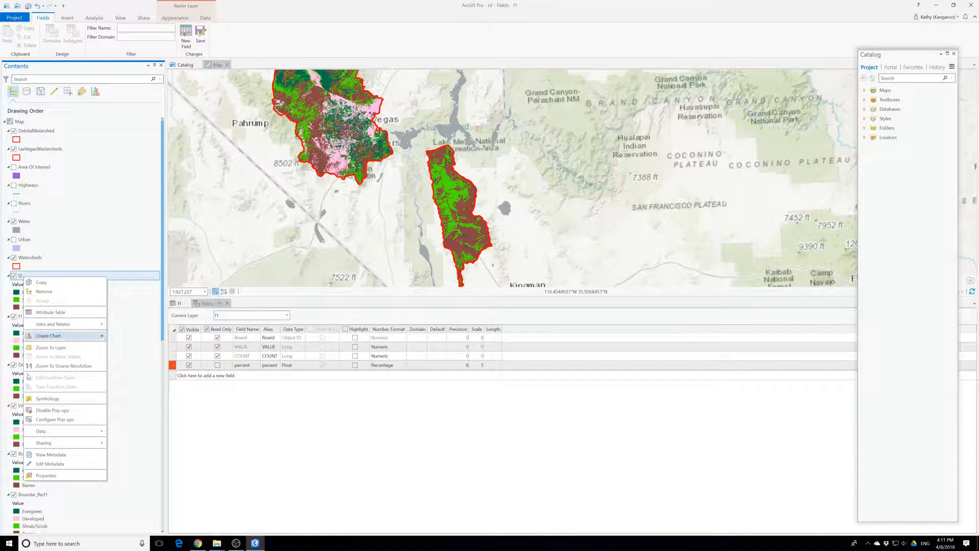
left_click(62, 316)
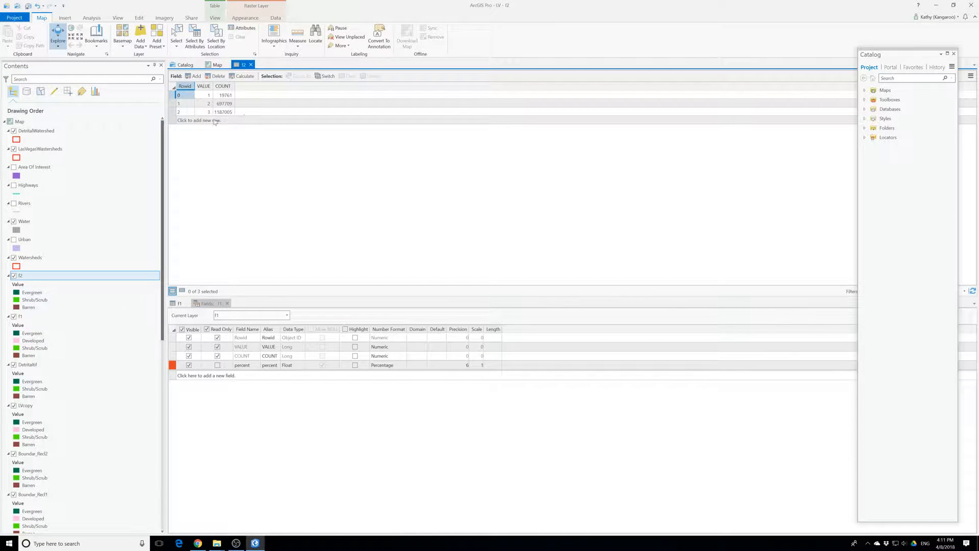
left_click(970, 76)
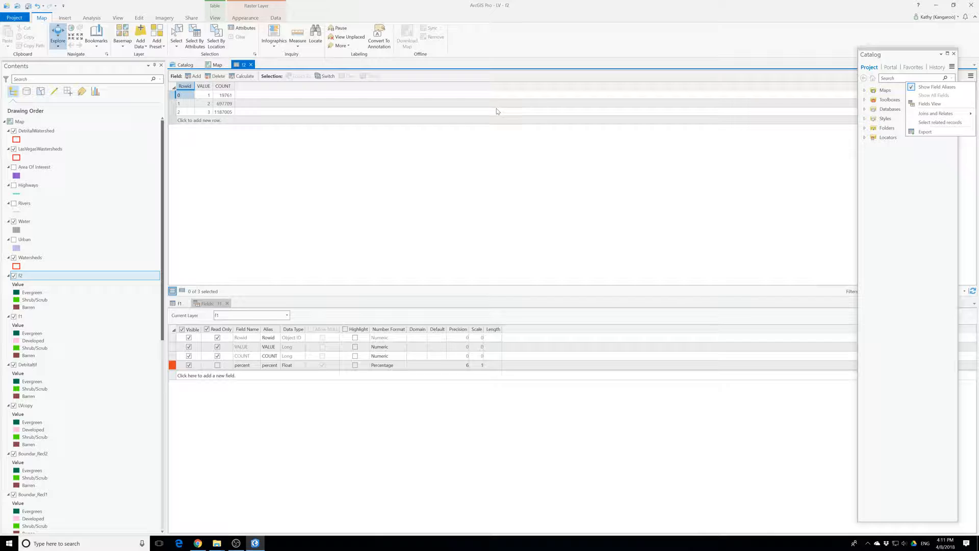
left_click(449, 165)
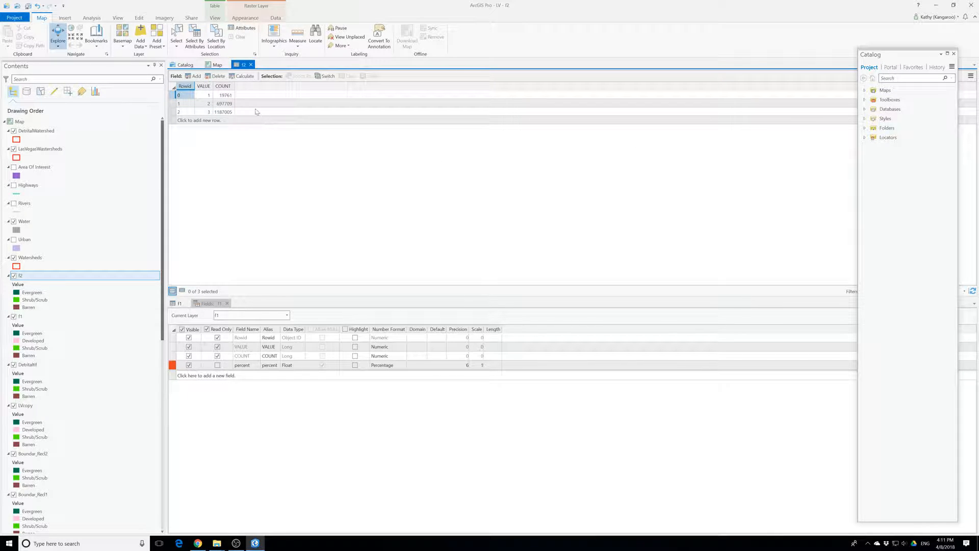
left_click(194, 76)
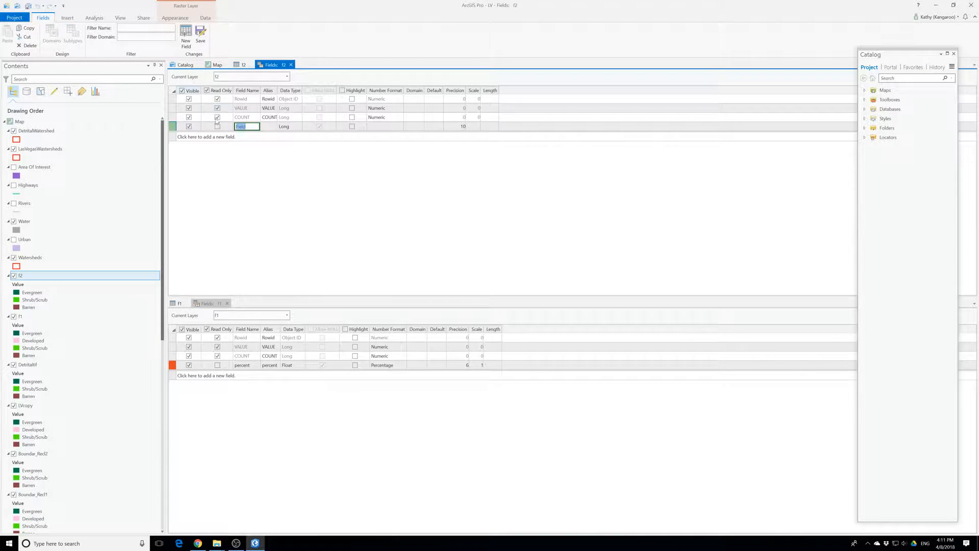
type("percent")
key("Tab")
type("percent")
key("Tab")
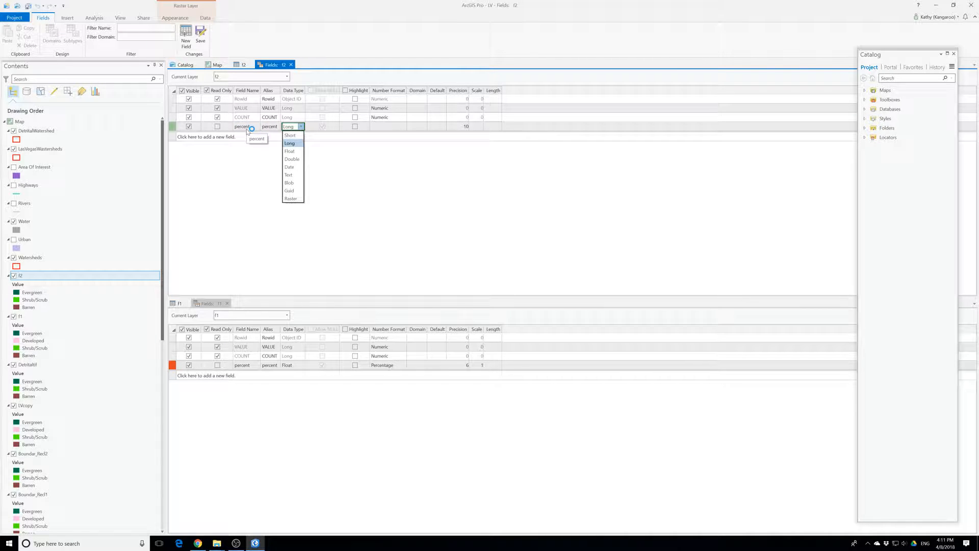
key("Down")
left_click(290, 151)
Step: Set the f2 percent field's number format to Percentage with 1 decimal place and save the field changes
left_click(400, 127)
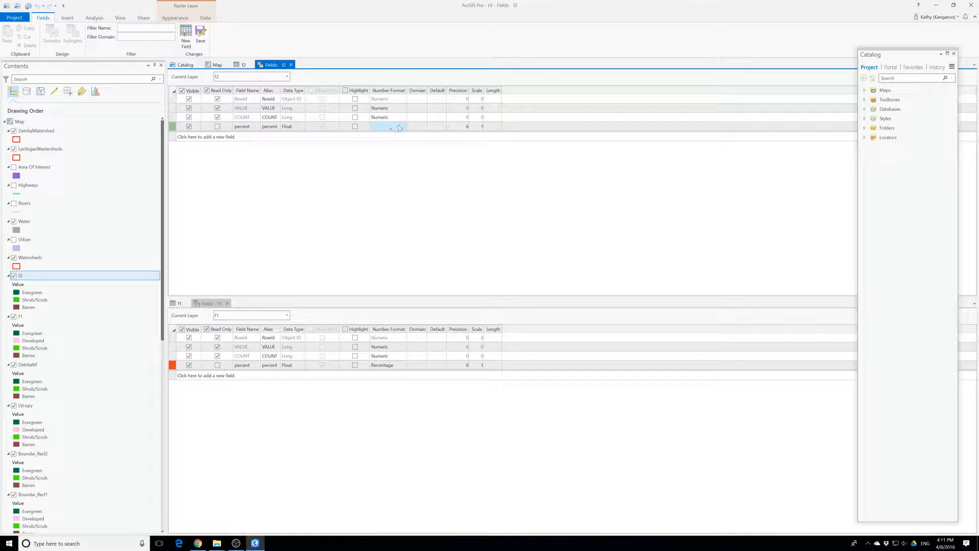
left_click(402, 127)
left_click(470, 257)
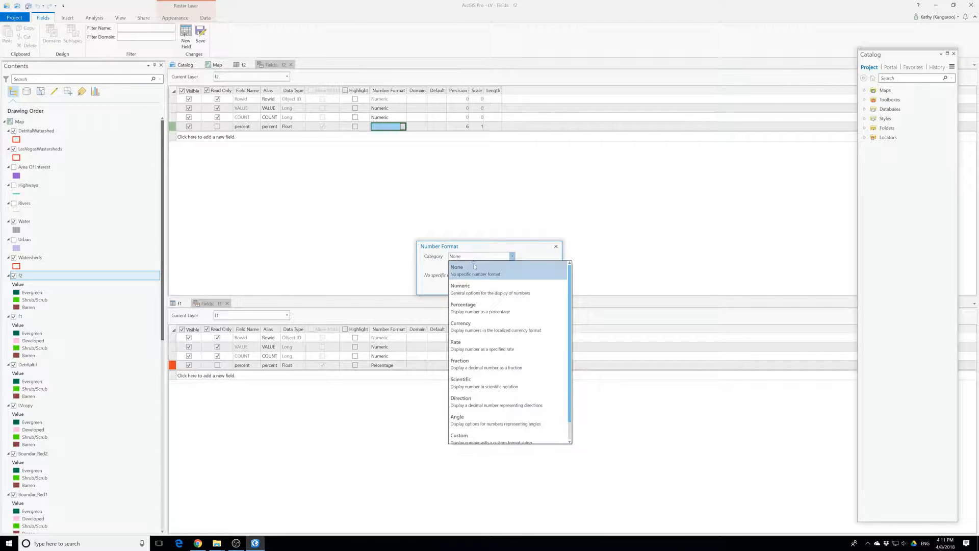
left_click(479, 306)
left_click_drag(481, 312, 466, 313)
type("1")
left_click(515, 429)
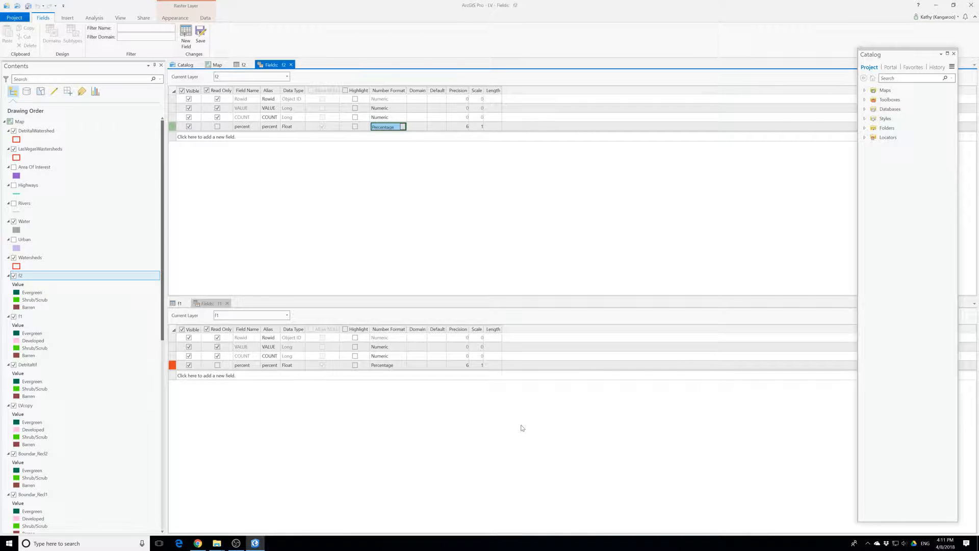
left_click(206, 41)
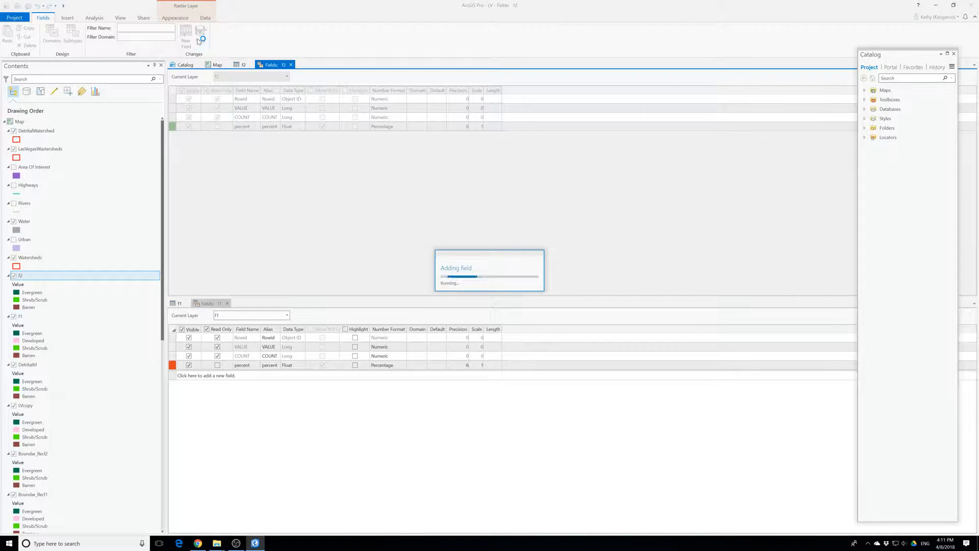
left_click(206, 43)
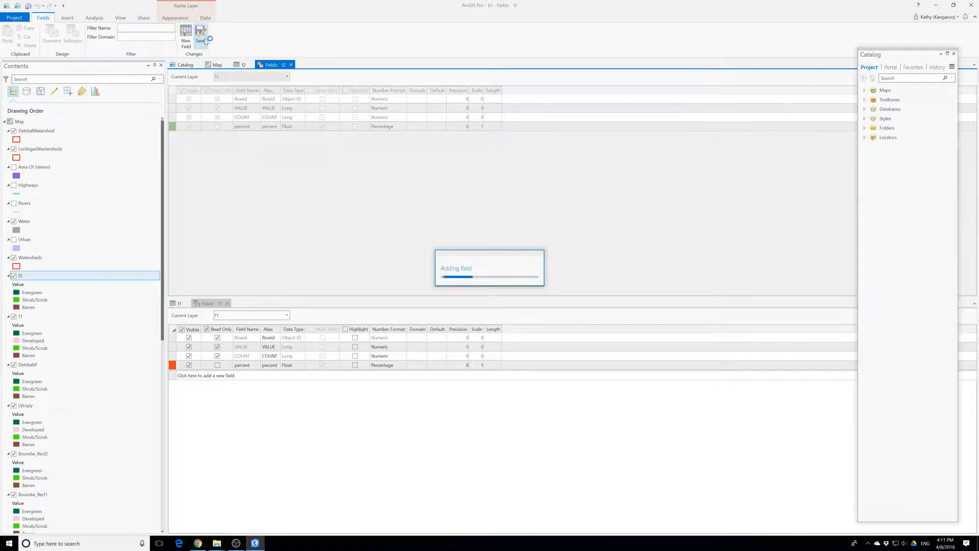
Step: Try again to save the field changes of both f1 and f2
left_click(173, 357)
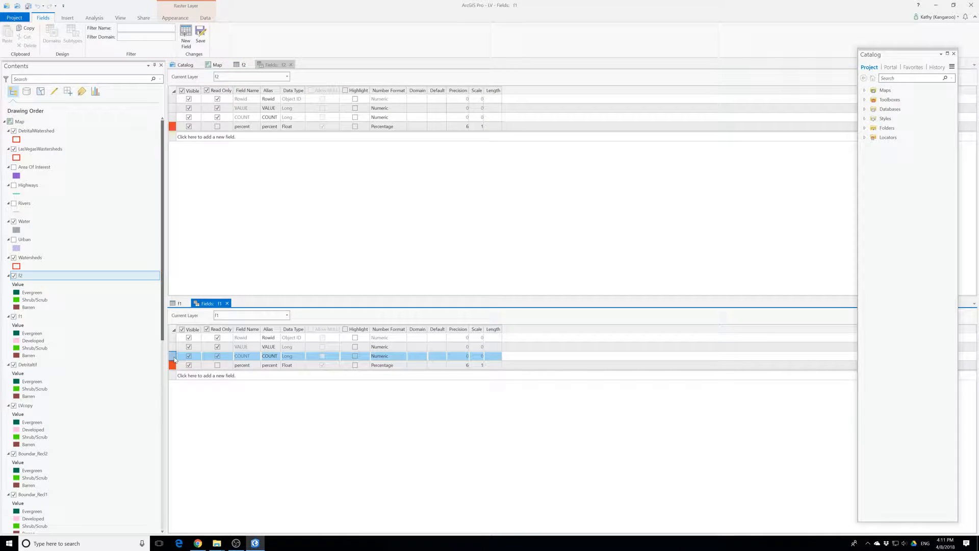
left_click(202, 33)
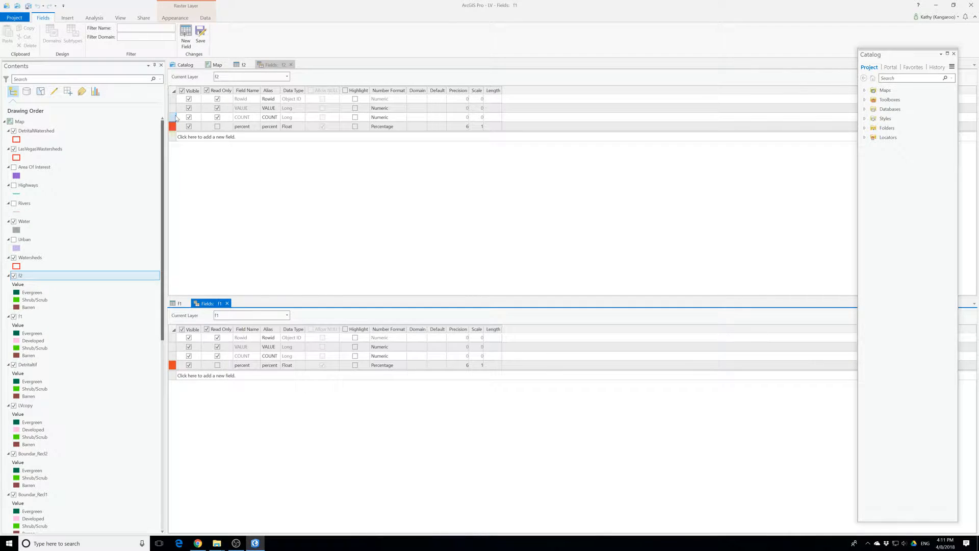
left_click(174, 117)
left_click(200, 33)
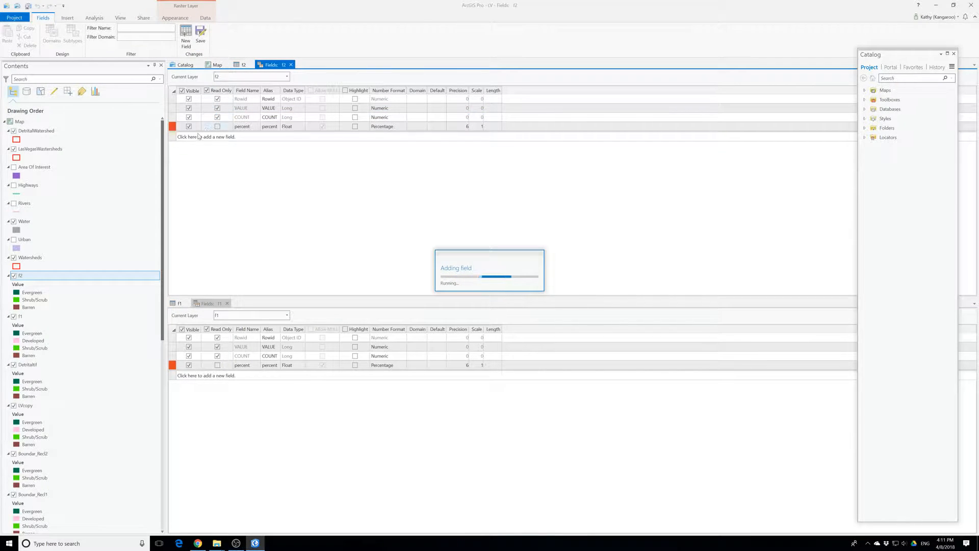
Step: Add an extra field of type Long to f2 and try to save the field changes
left_click(209, 139)
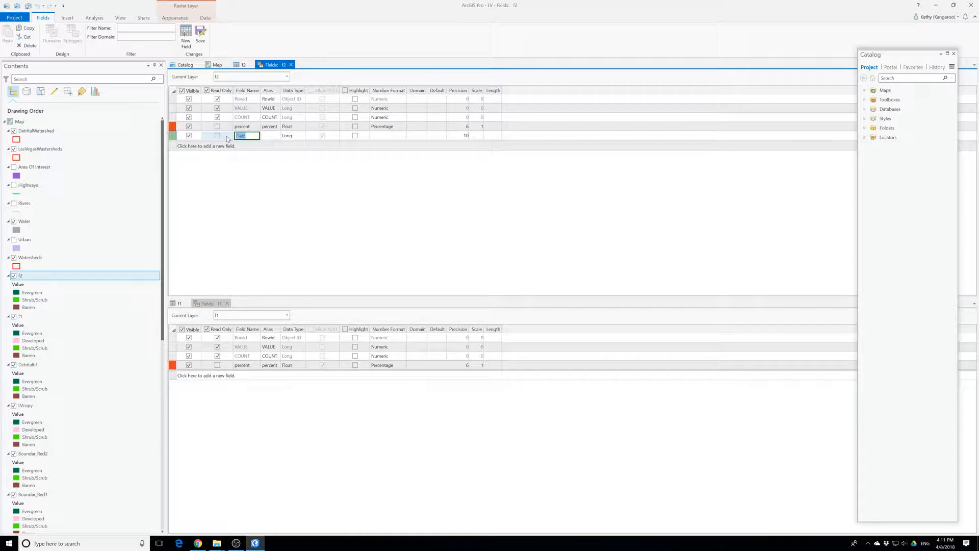
left_click(217, 126)
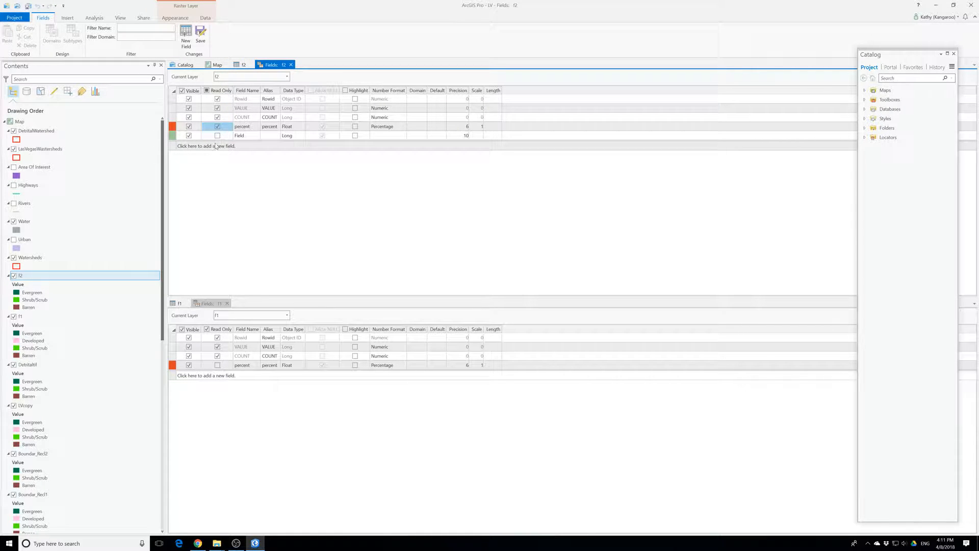
left_click(217, 126)
left_click(200, 36)
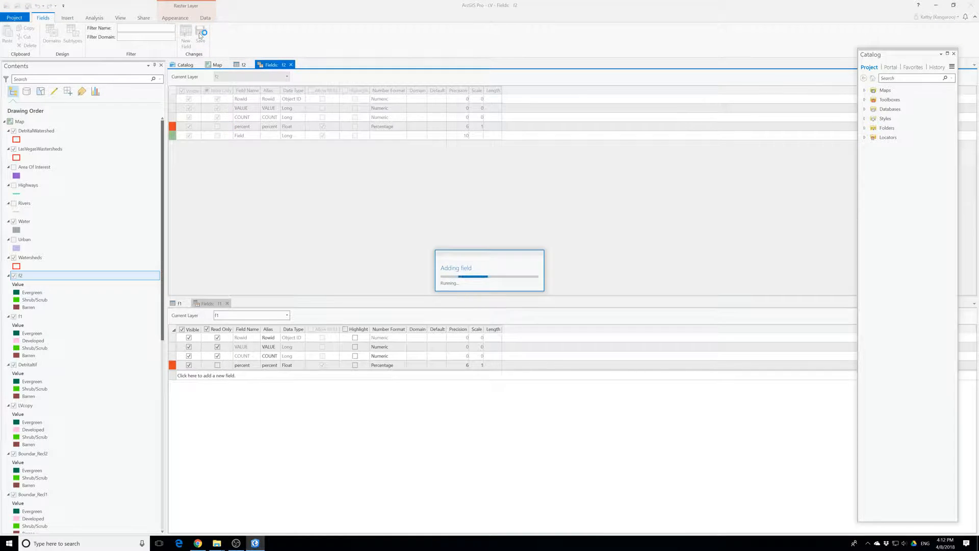
left_click(171, 130)
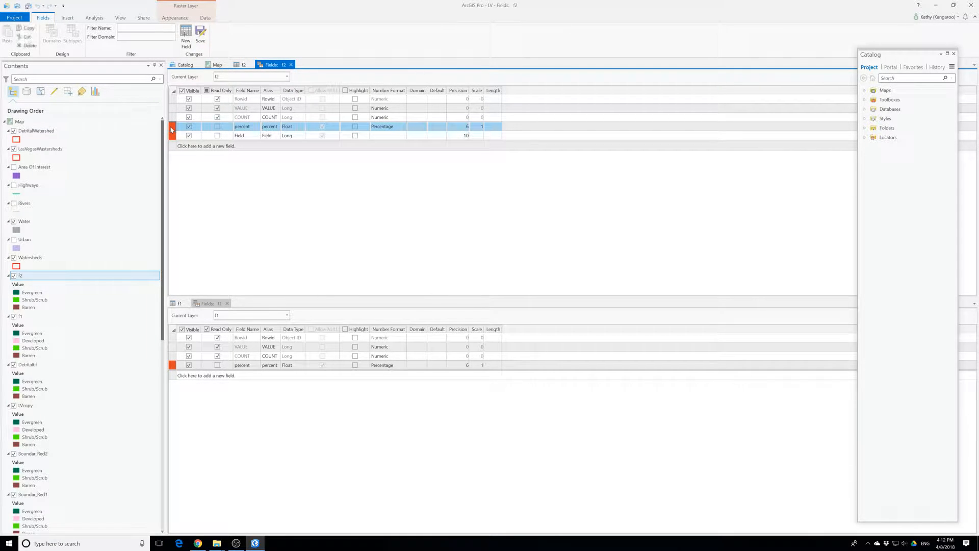
right_click(171, 129)
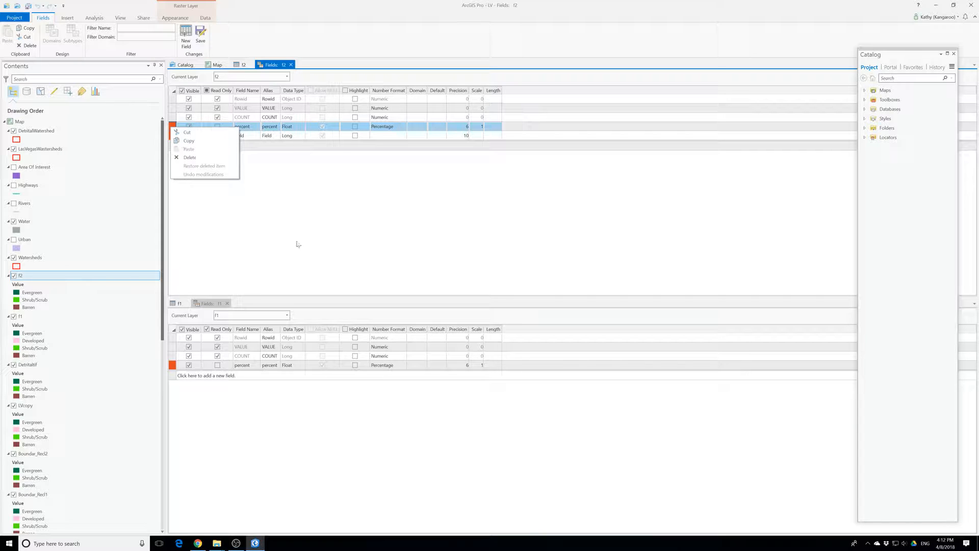
left_click(281, 229)
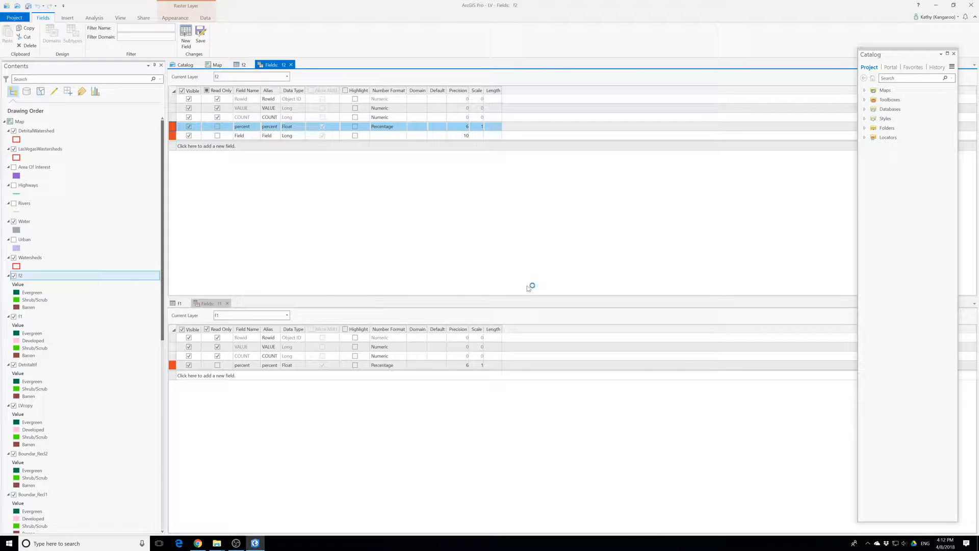
Step: Rename the extra Long field in f2 to percetn
double_click(246, 136)
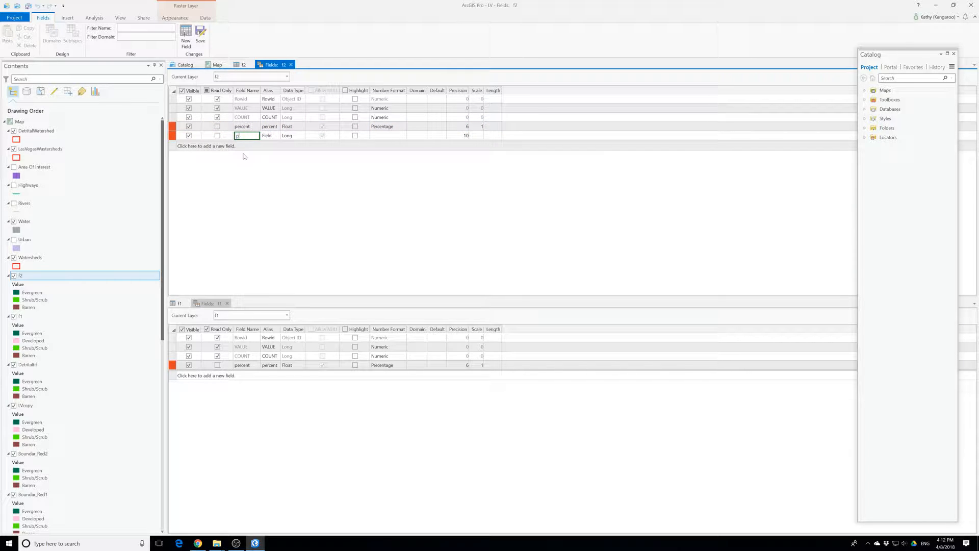
key("Tab")
double_click(249, 137)
Step: Add another field named percent with data type Float to f2
left_click(222, 147)
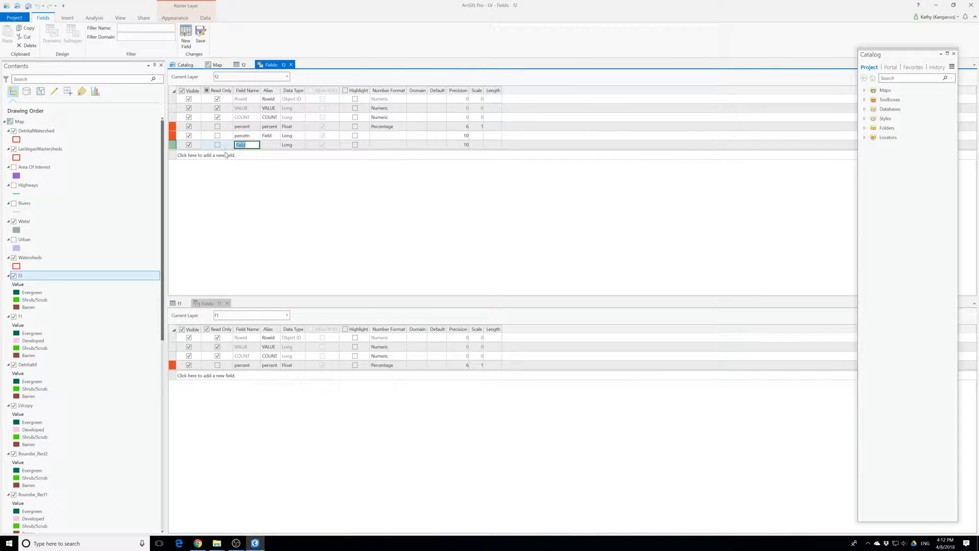
type("percent")
key("Tab")
key("Tab")
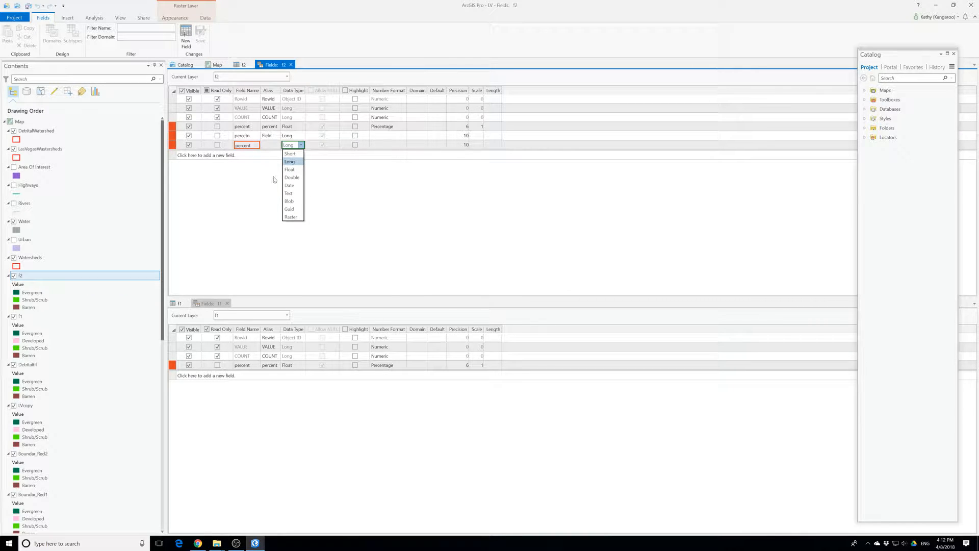
left_click(290, 169)
Step: Set the number format of the newly added f2 percent field to Percentage
left_click(372, 146)
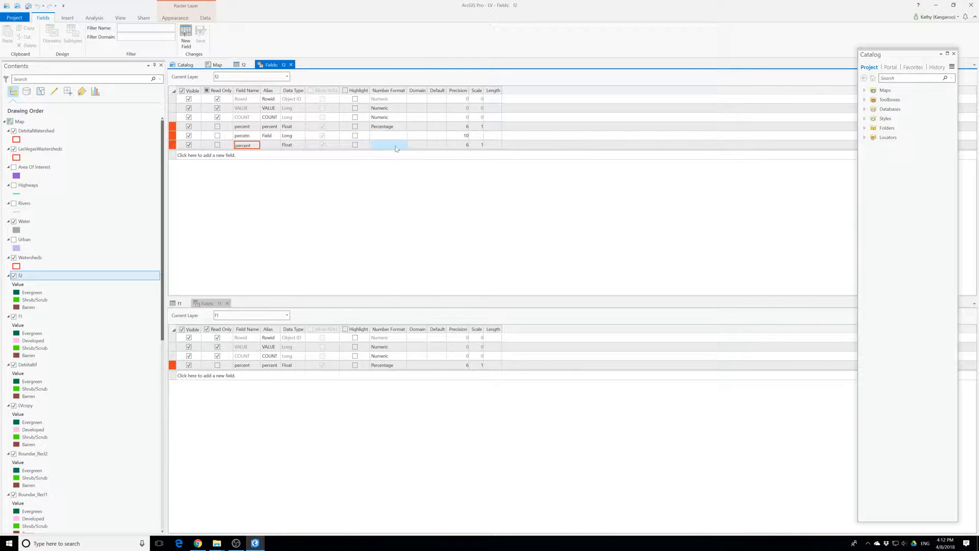
left_click(402, 145)
left_click(478, 257)
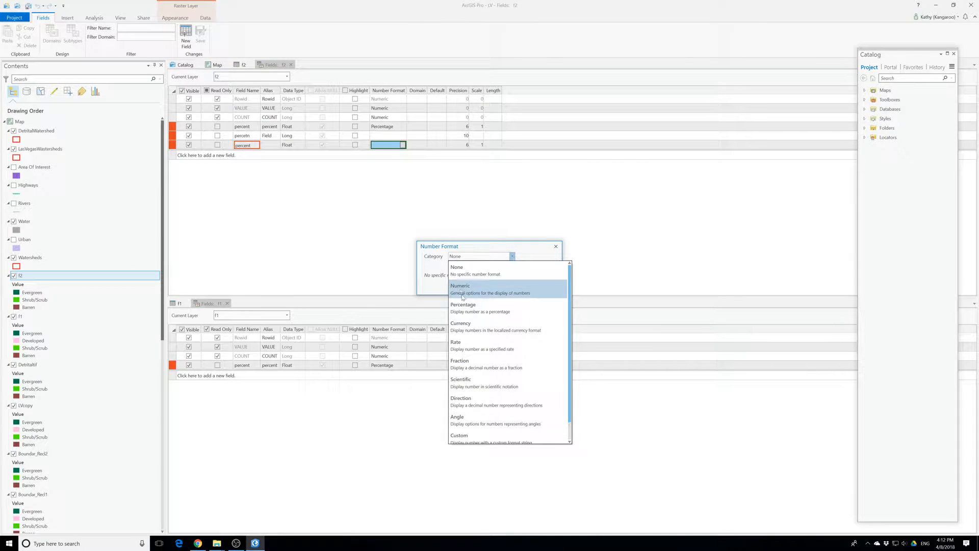
left_click(479, 328)
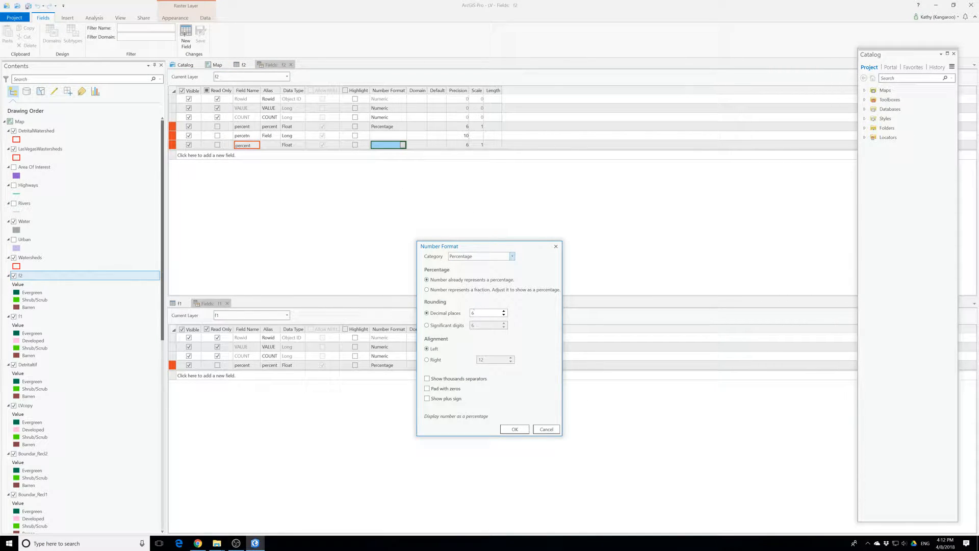
left_click(513, 431)
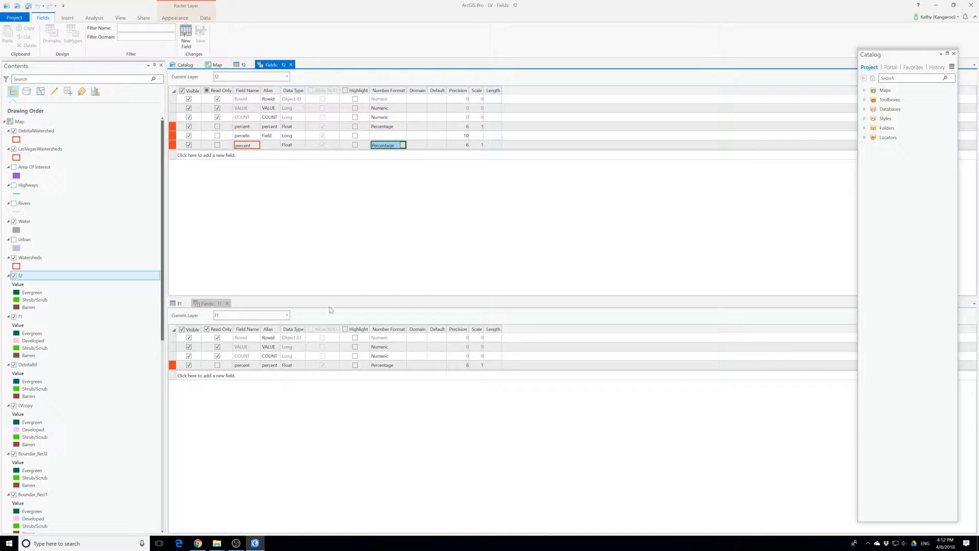
Step: Add a blank Long field to f2 and try to save the field changes of f1
left_click(279, 155)
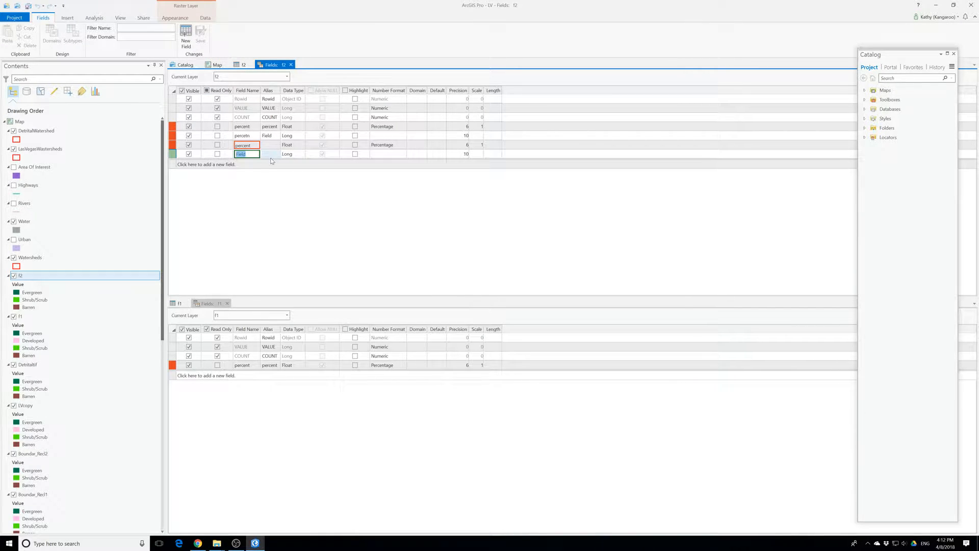
left_click(172, 147)
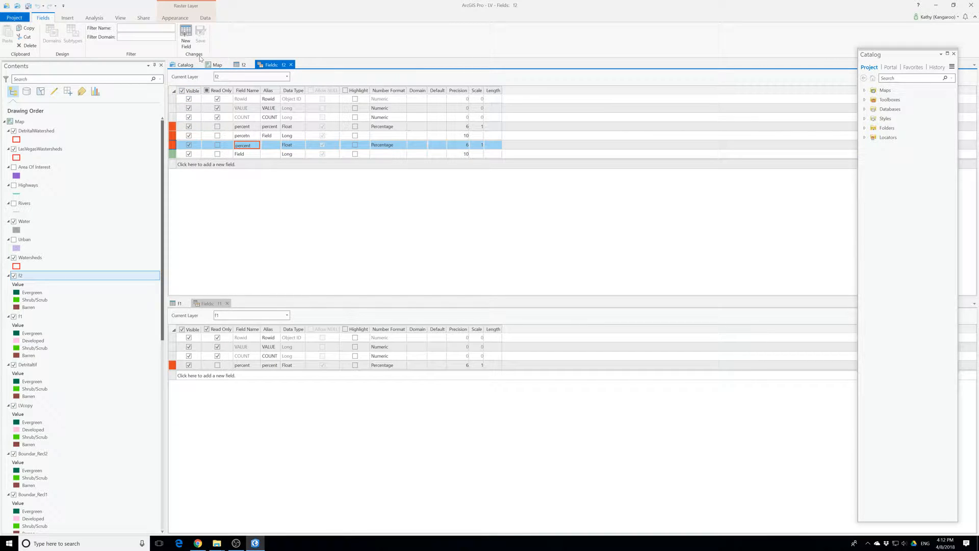
left_click(217, 305)
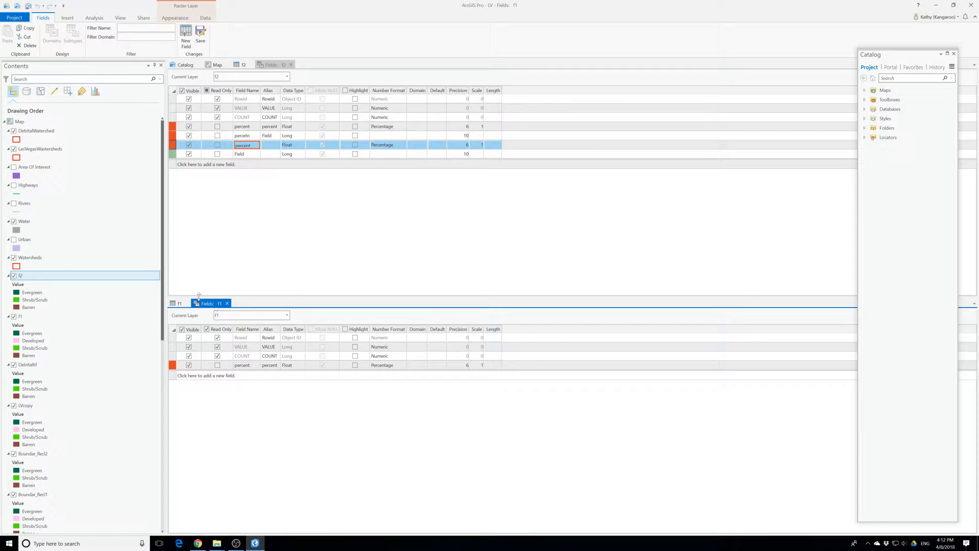
left_click(202, 34)
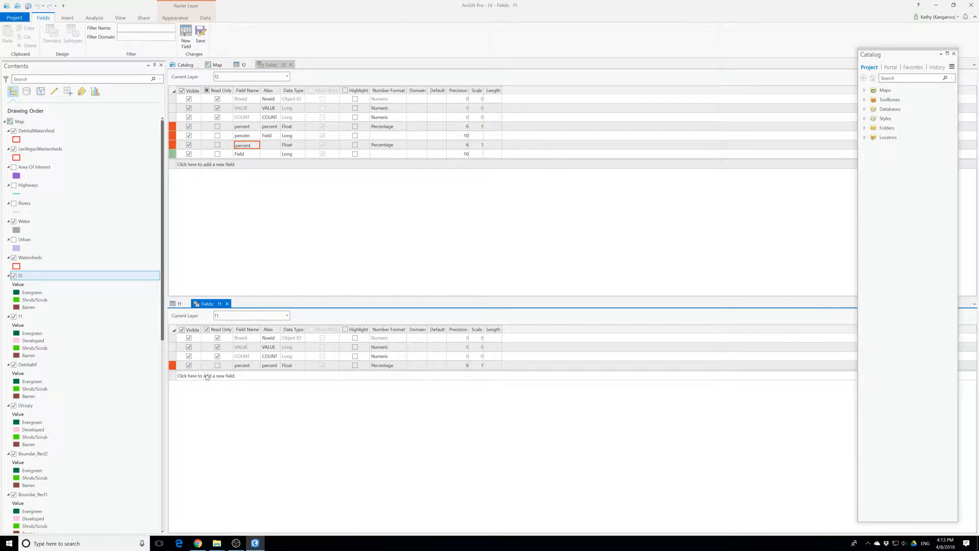
Step: Add a second field named percent with data type Float to f1
left_click(206, 376)
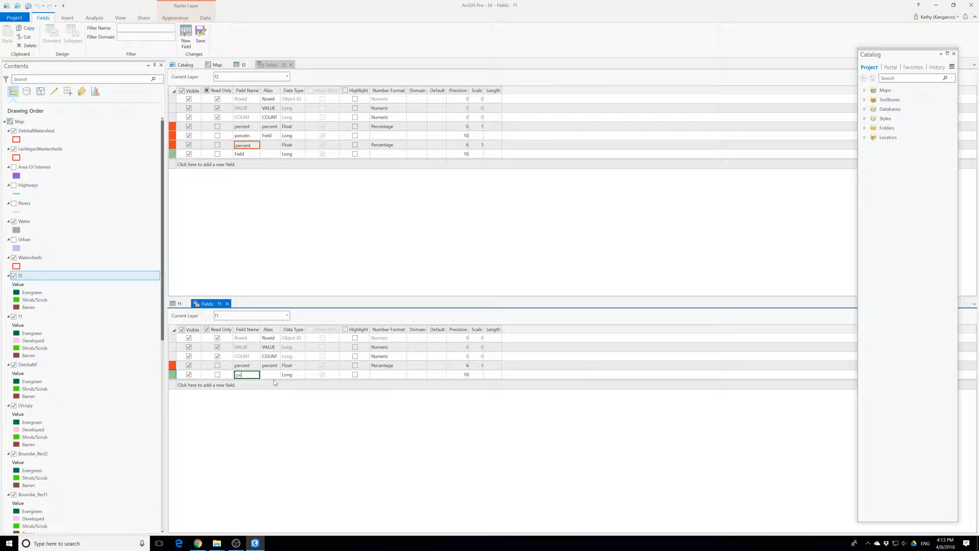
type("percent")
left_click(285, 376)
left_click(284, 376)
left_click(286, 375)
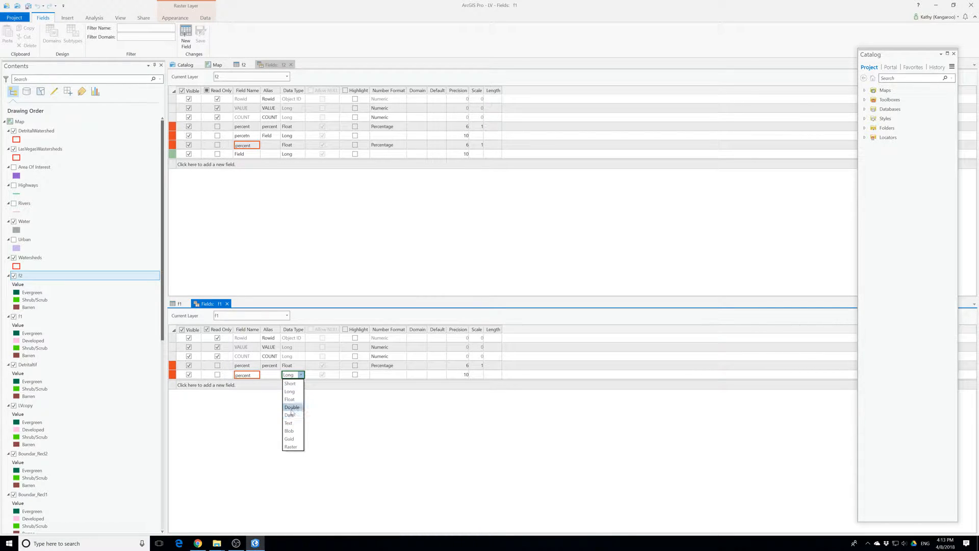
left_click(289, 400)
Step: Set the second f1 percent field's number format to Percentage and add a blank Long field below it
left_click(372, 377)
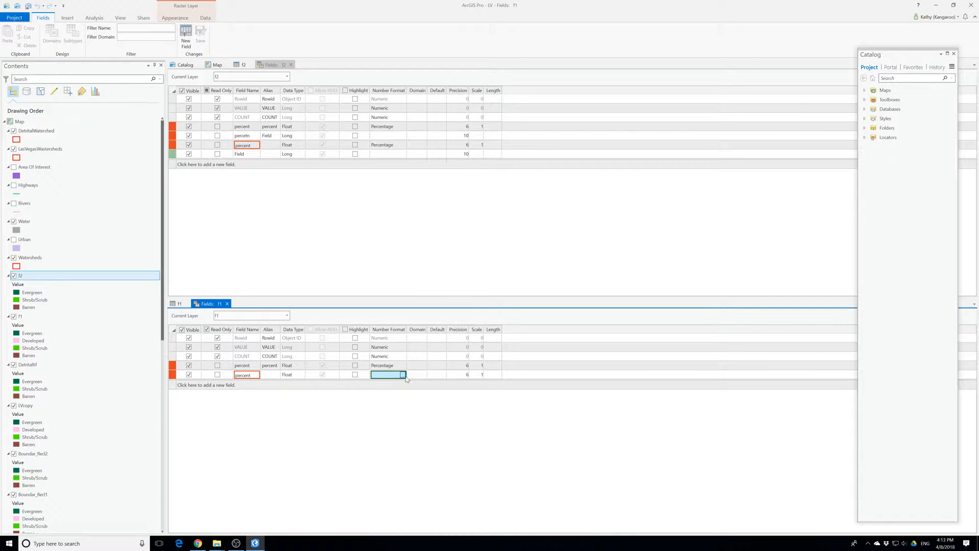
left_click(403, 375)
left_click(490, 257)
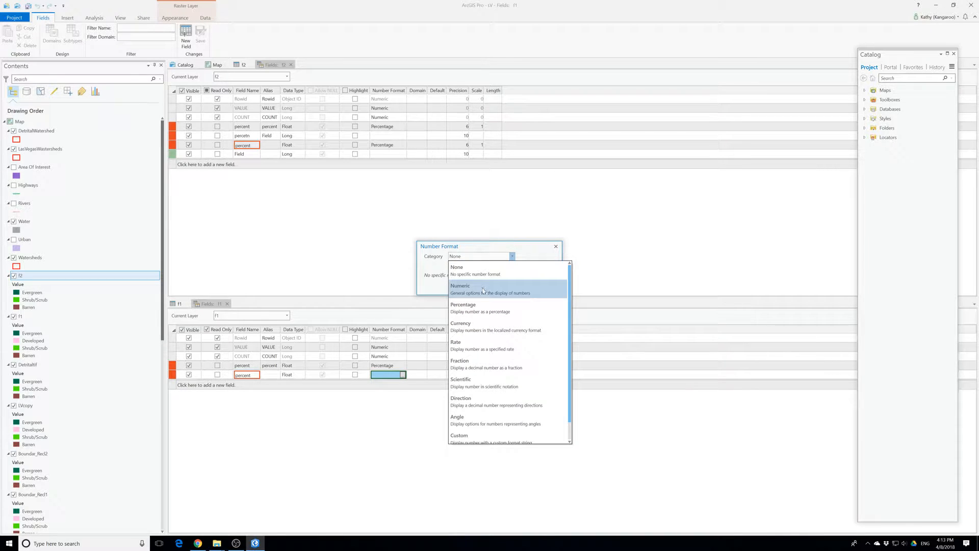
left_click(515, 308)
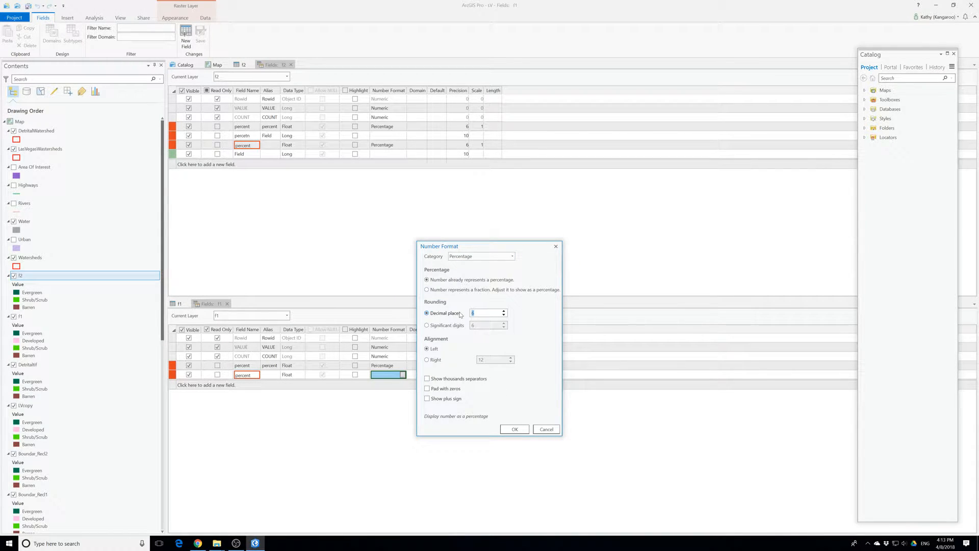
left_click(522, 428)
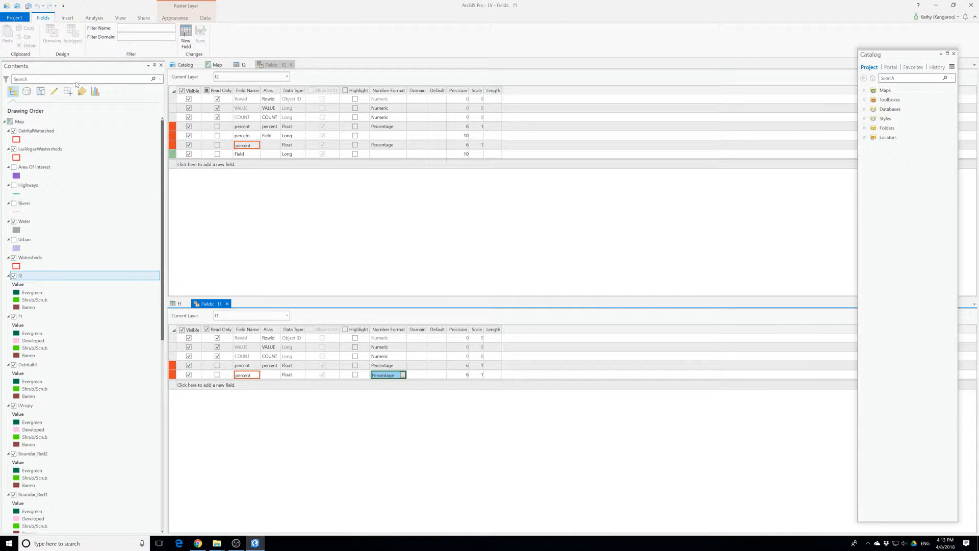
left_click(415, 387)
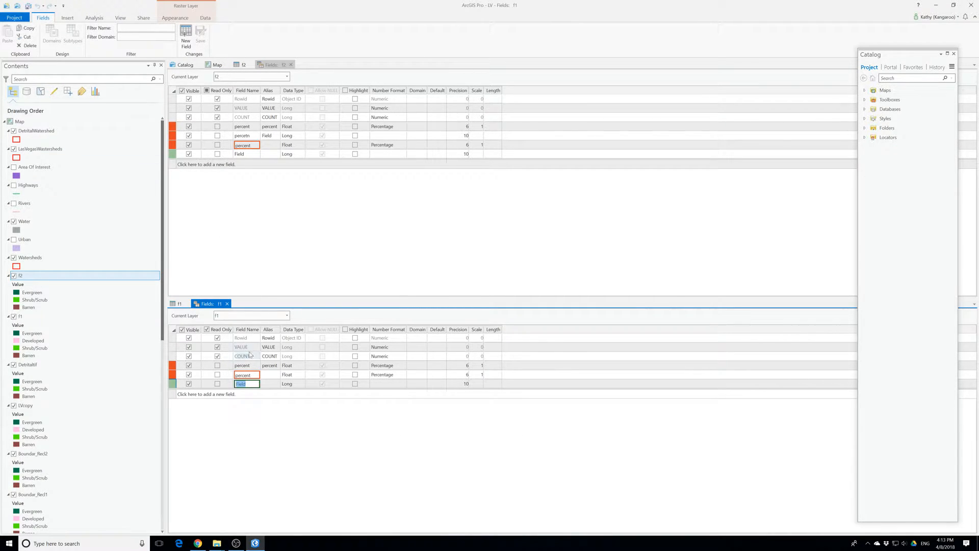
Step: Close the field views of f1 and f2, discarding the unsaved edits, and close the attribute tables
left_click(228, 304)
left_click(291, 64)
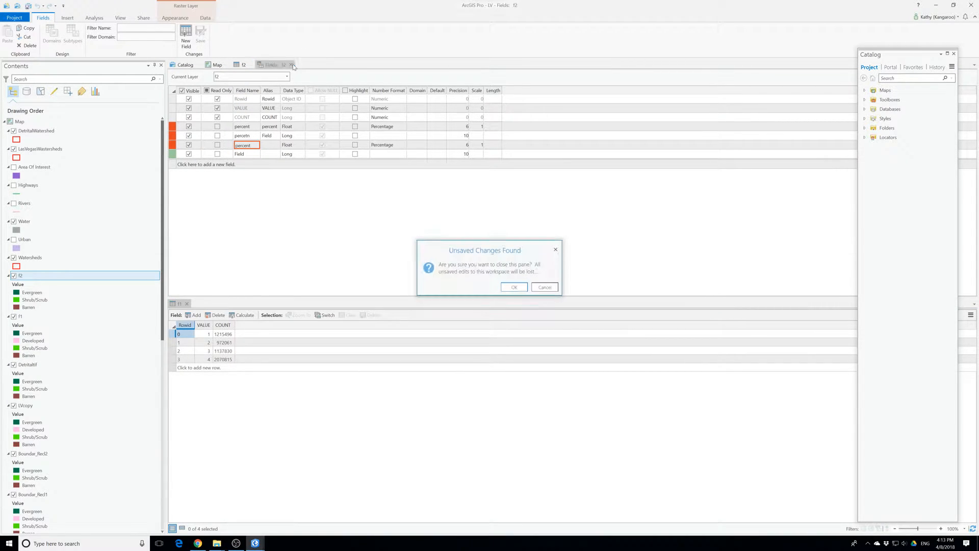
left_click(509, 287)
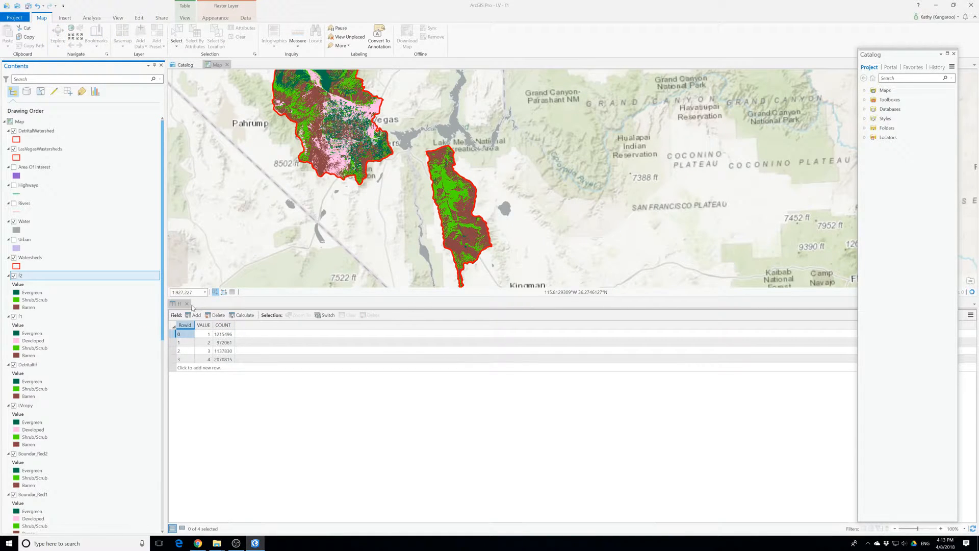
left_click(187, 303)
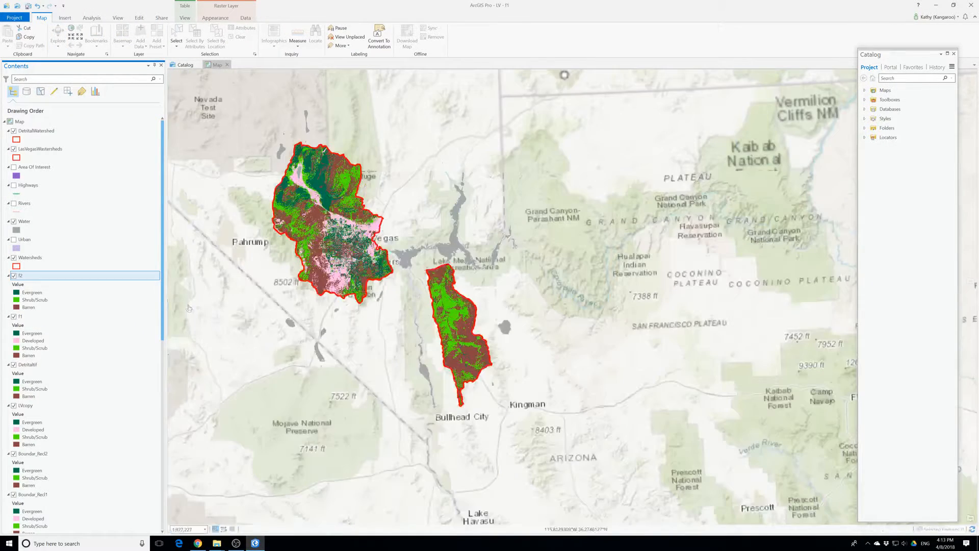
Step: Open the attribute tables of f2 and f1 and save the project
right_click(24, 278)
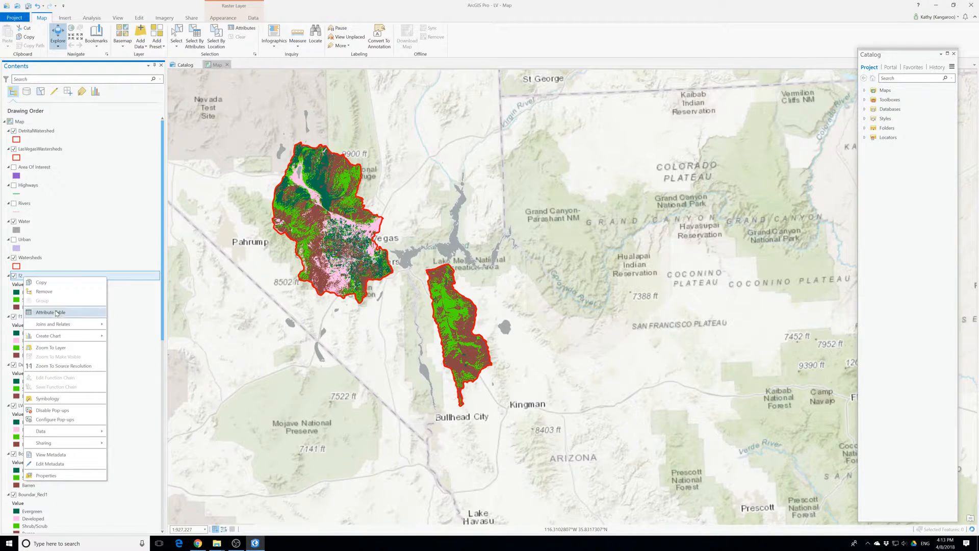
left_click(46, 312)
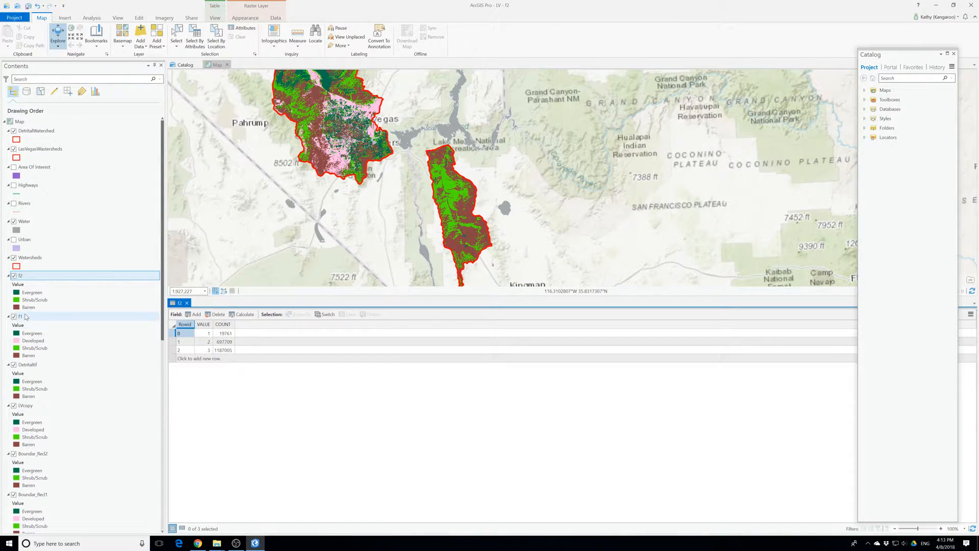
right_click(21, 317)
left_click(62, 358)
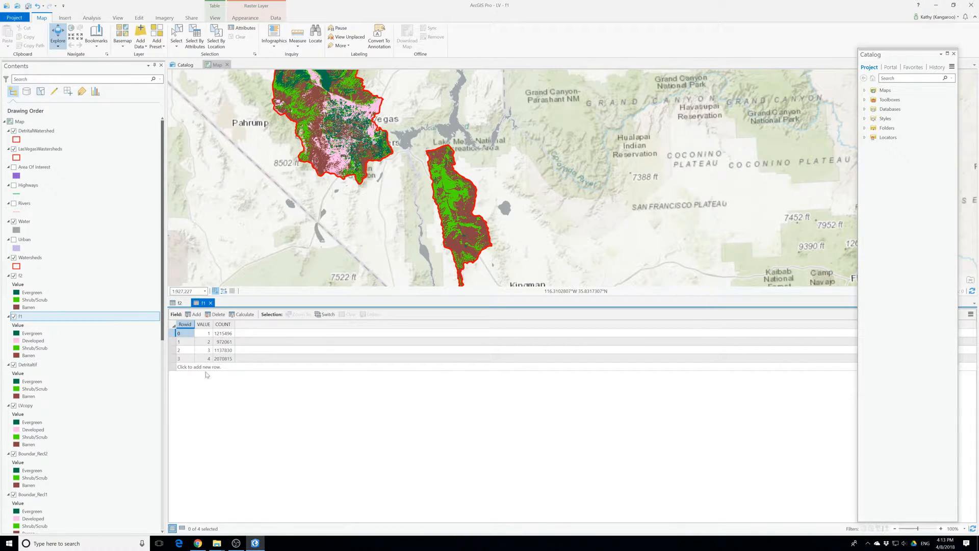
left_click(28, 6)
Step: Turn off the Water layer on the map
left_click_drag(298, 200, 384, 291)
scroll(377, 190, "down", 2)
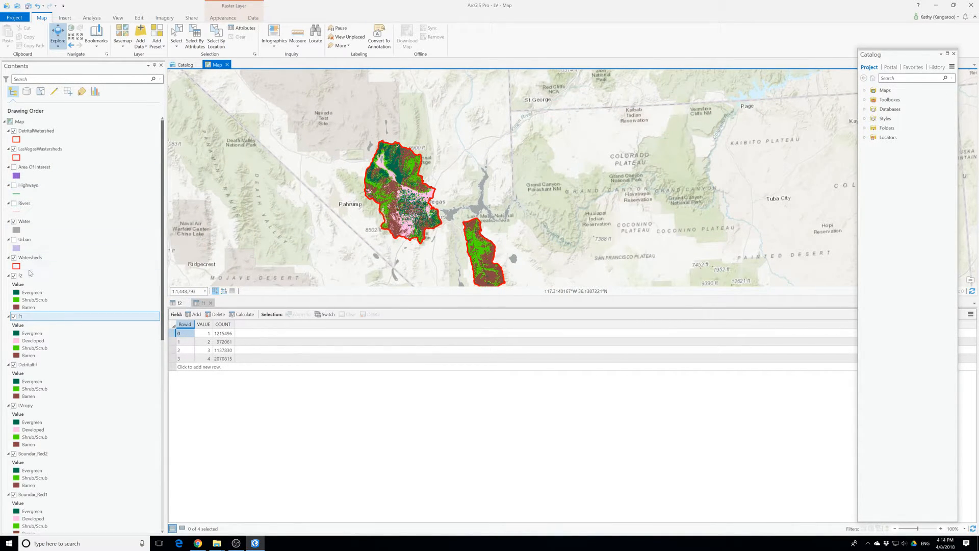
scroll(30, 274, "down", 1)
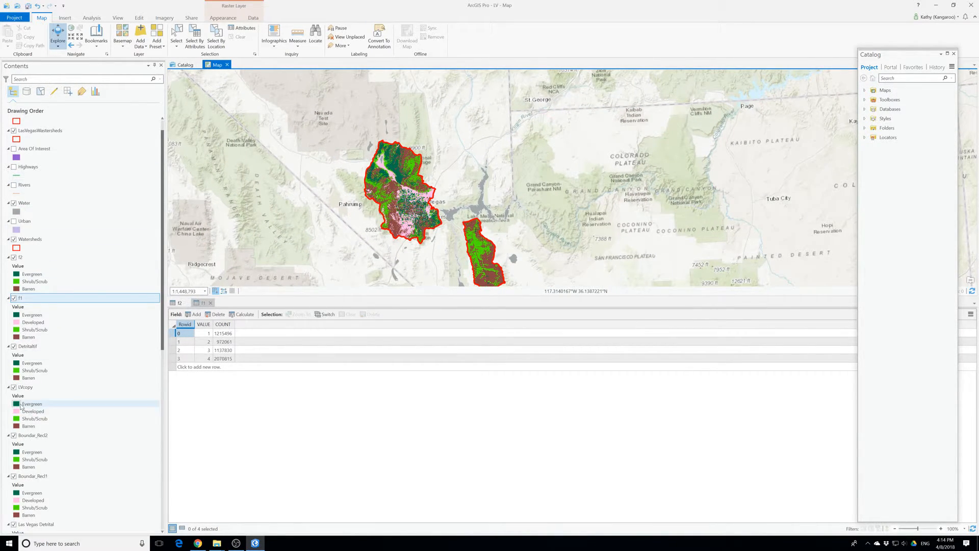
left_click(14, 203)
scroll(449, 223, "up", 2)
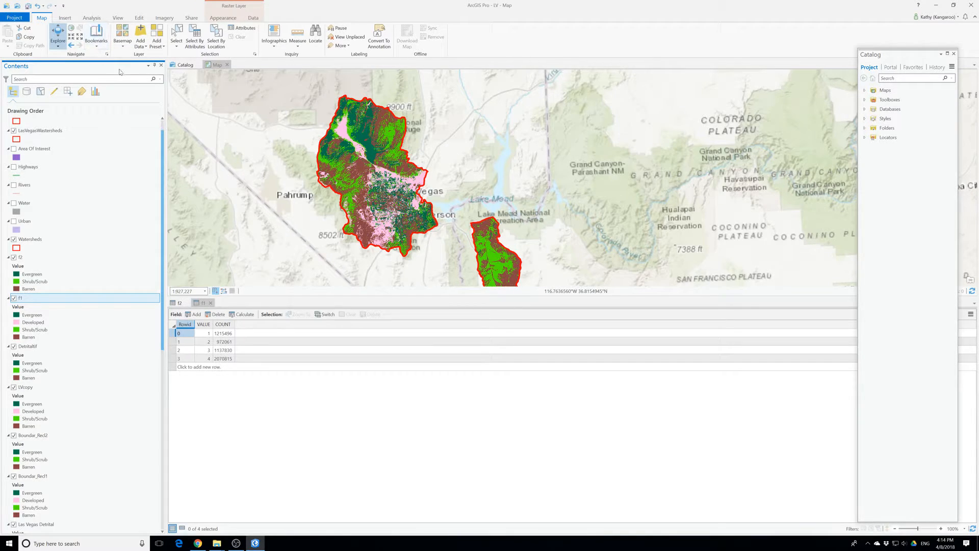
Step: Change the basemap to USGS National Map and close the f1 and f2 attribute tables
left_click(123, 46)
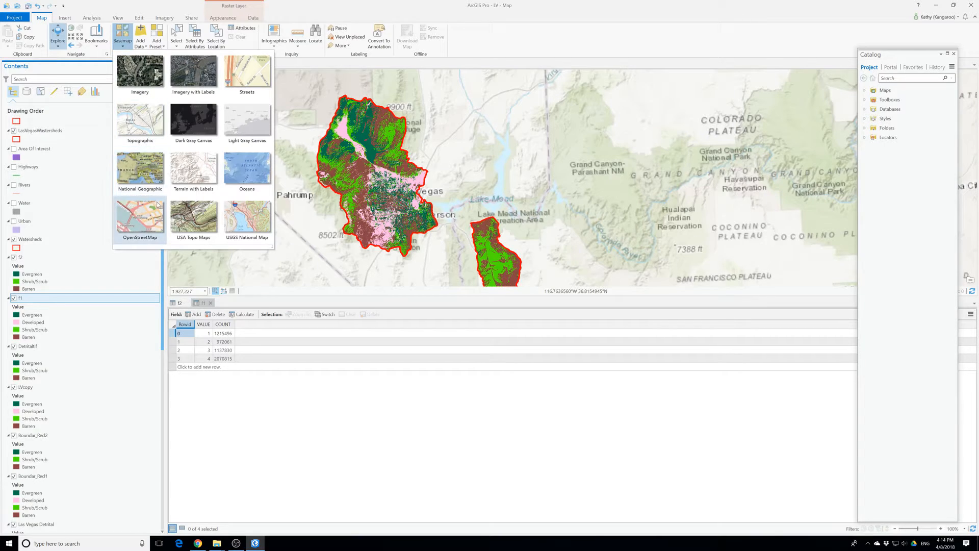
left_click(259, 217)
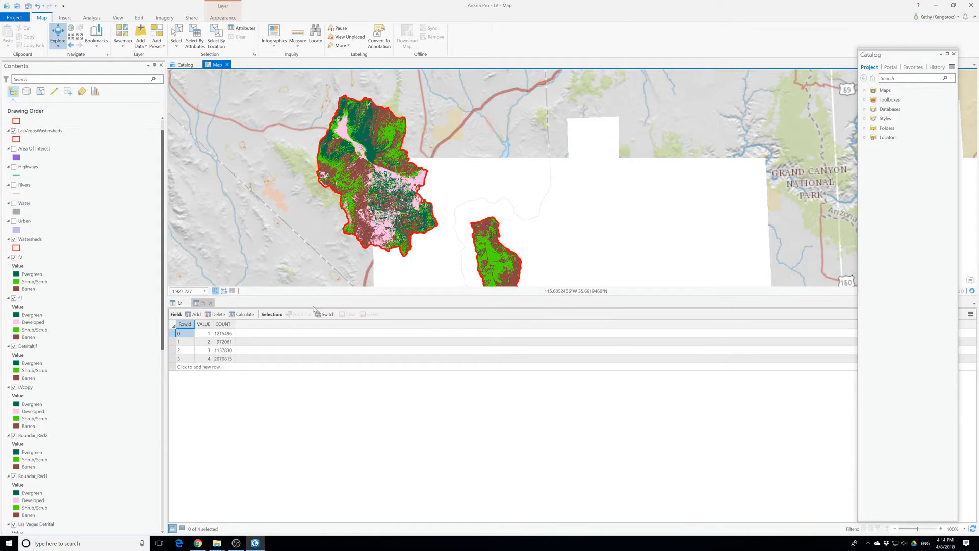
left_click(210, 302)
left_click(186, 303)
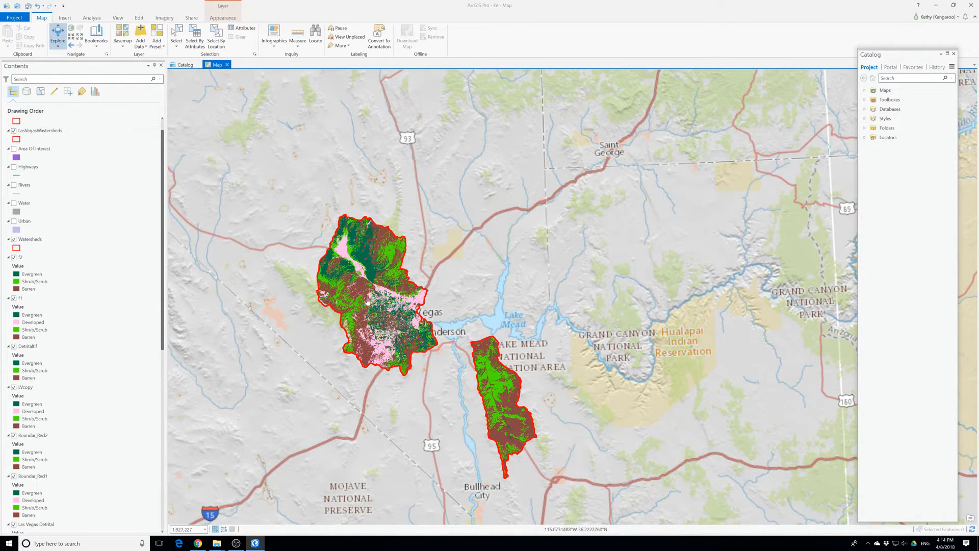
Step: Change the basemap to National Geographic and save the project
left_click(122, 36)
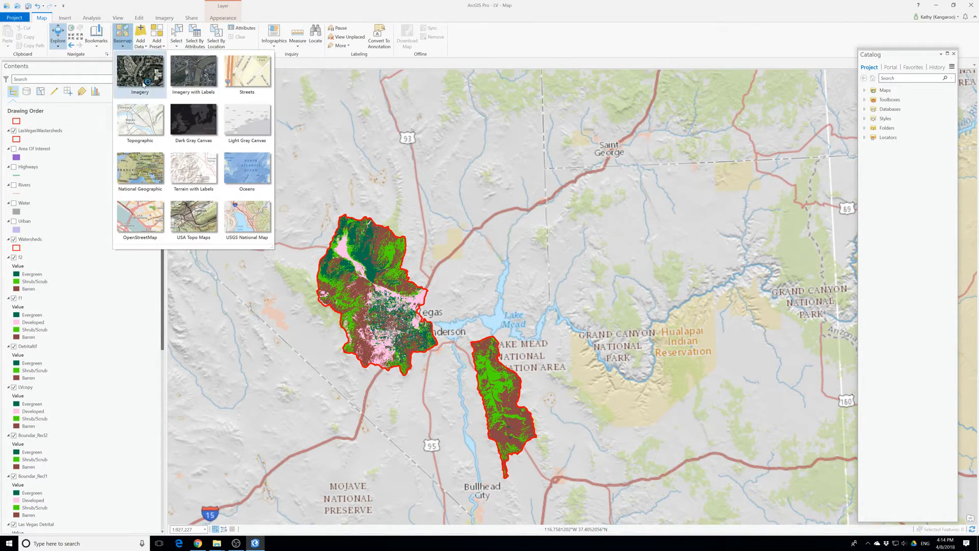
left_click(133, 179)
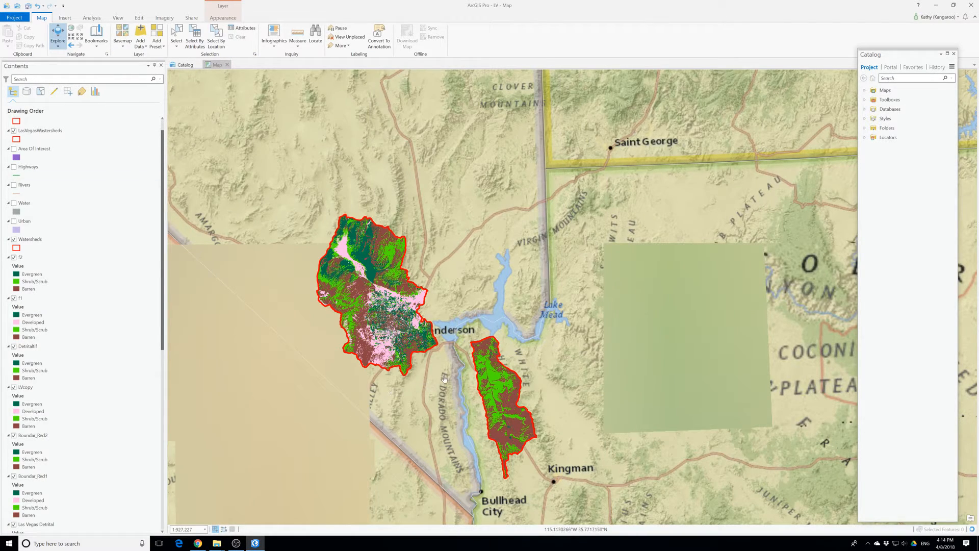
scroll(433, 389, "down", 2)
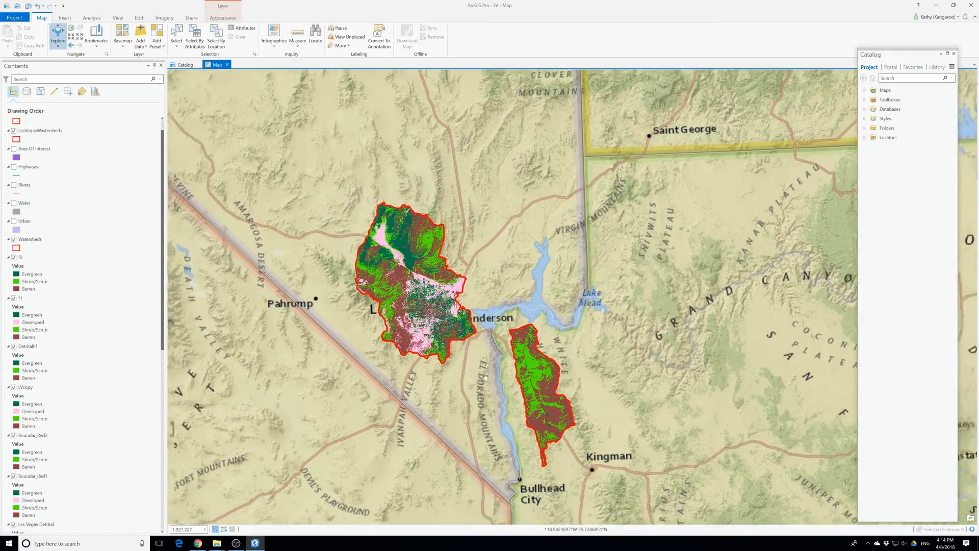
scroll(465, 380, "up", 2)
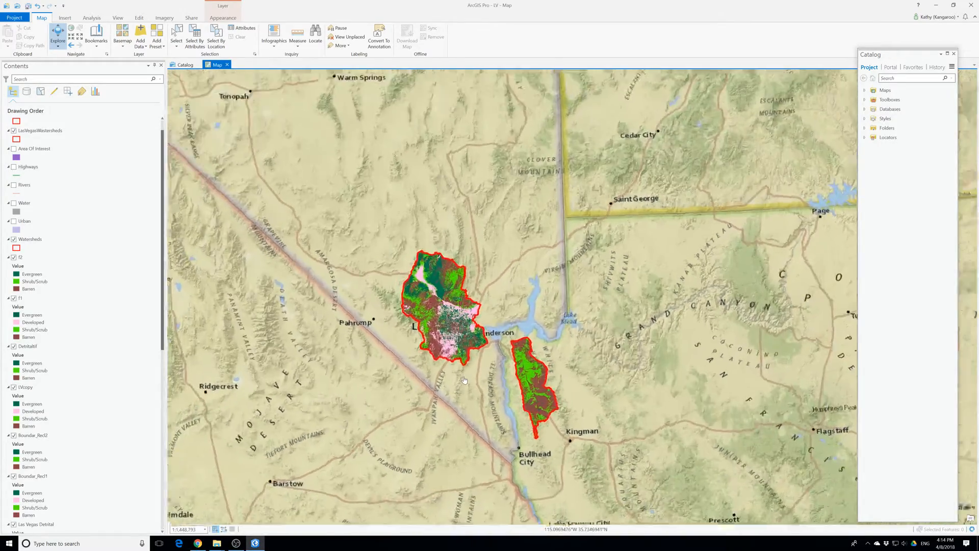
left_click_drag(475, 412, 434, 333)
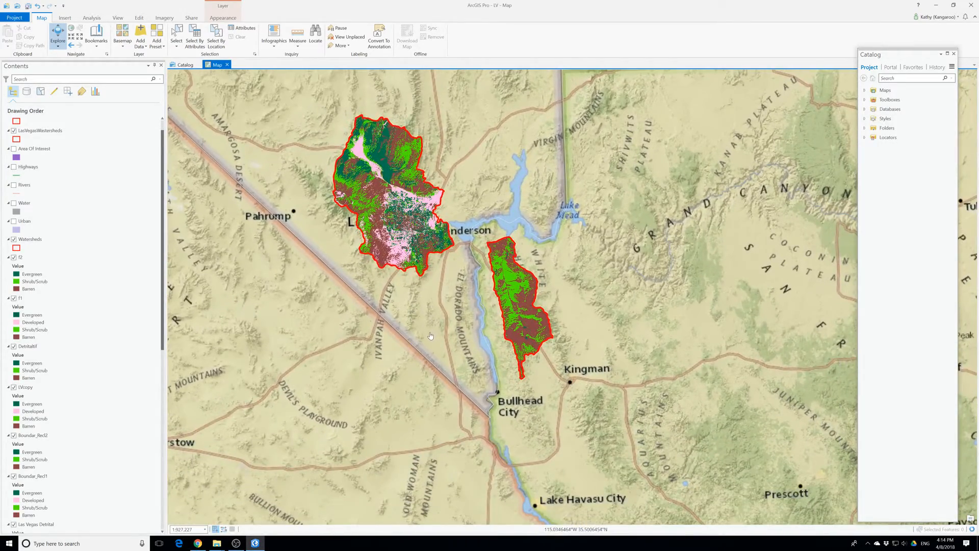
scroll(431, 335, "up", 2)
scroll(431, 336, "down", 2)
left_click_drag(417, 302, 435, 358)
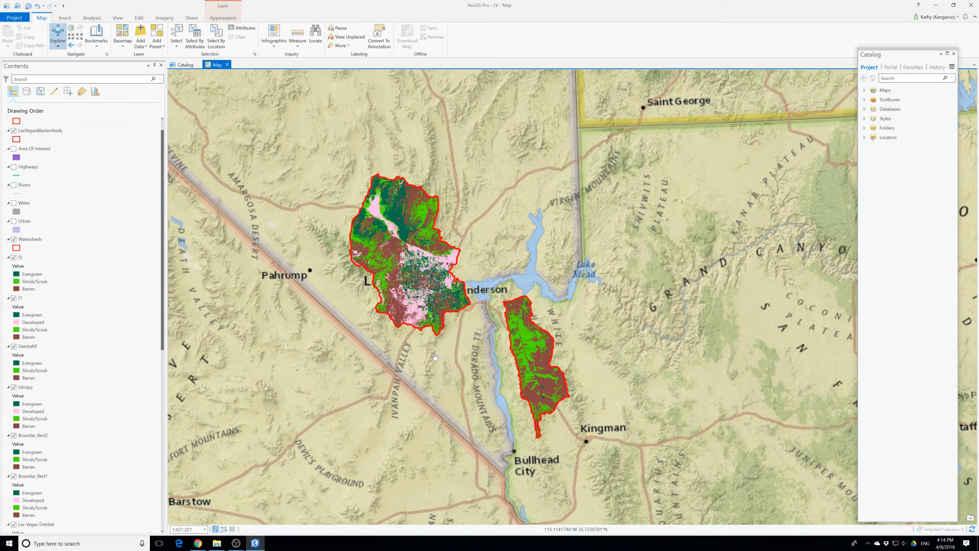
left_click(28, 6)
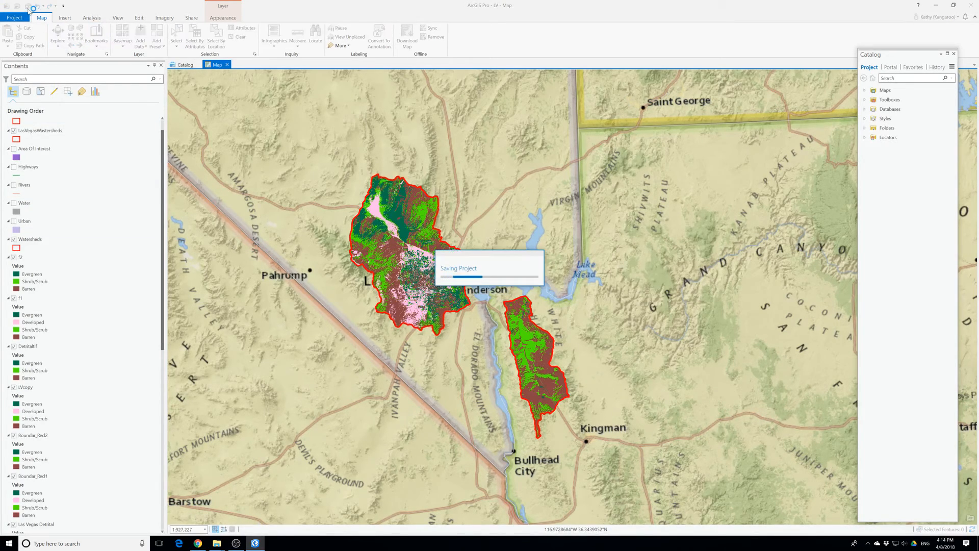